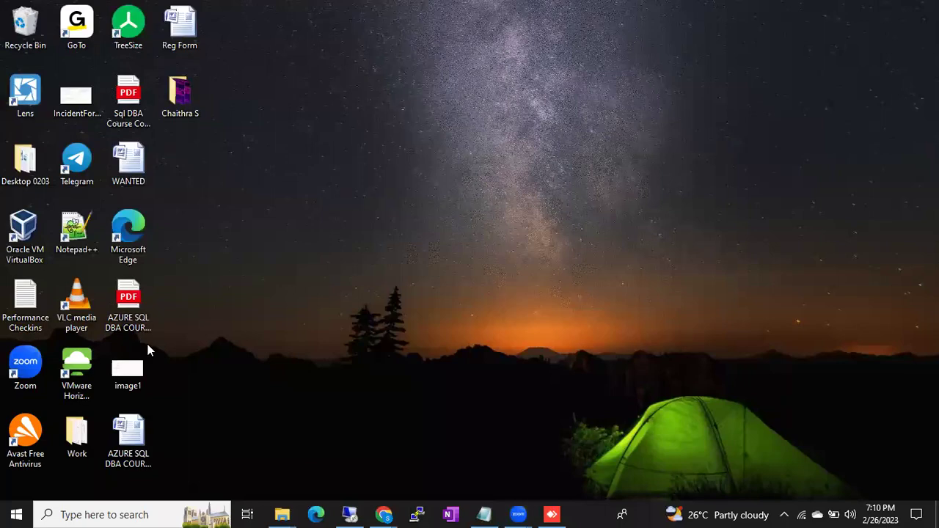
Launch Oracle VM VirtualBox as administrator from its desktop shortcut and approve the UAC prompt.
double_click(38, 250)
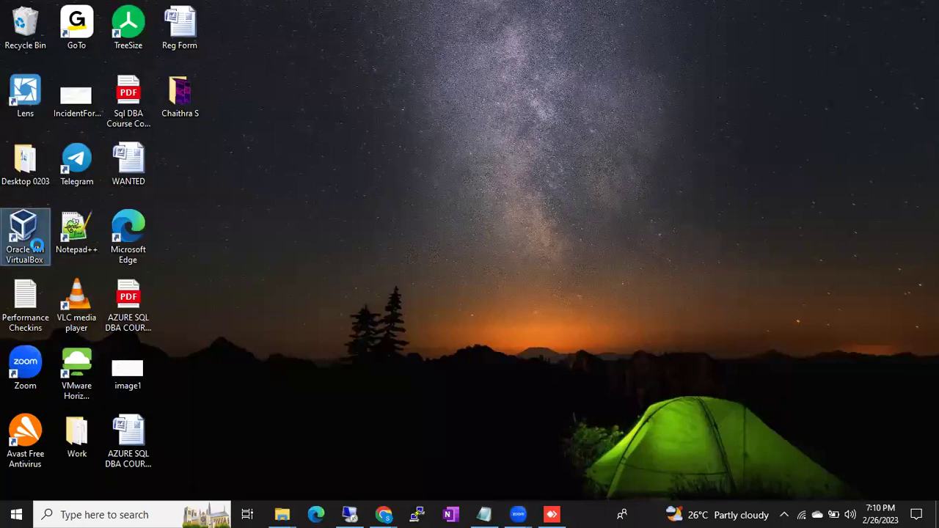
right_click(33, 242)
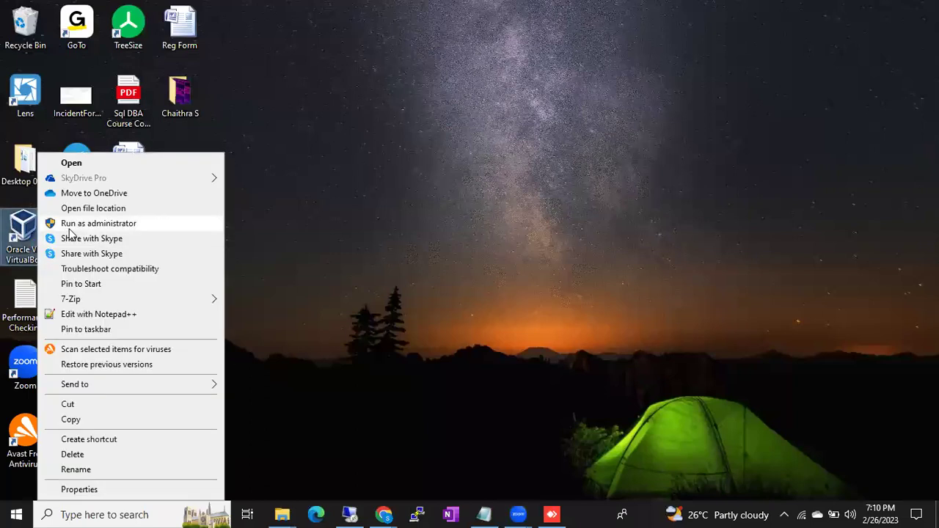
click(74, 217)
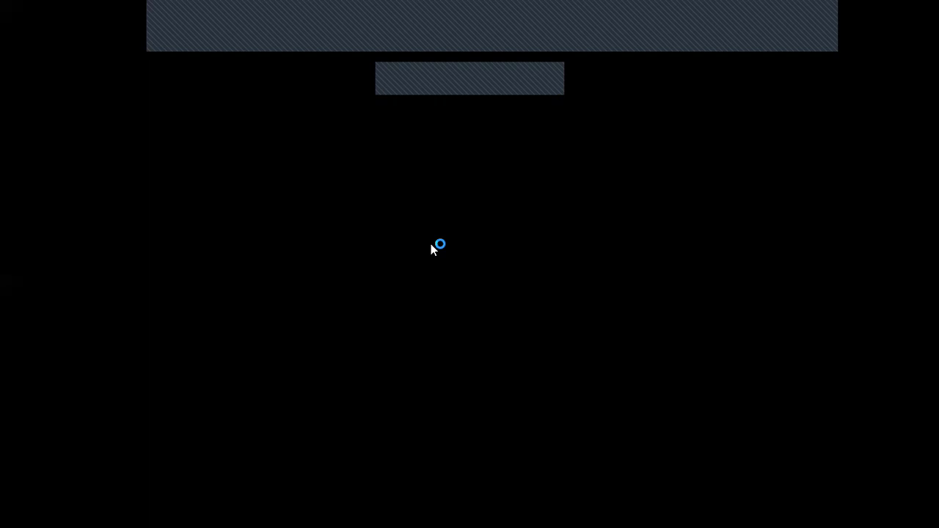
click(399, 356)
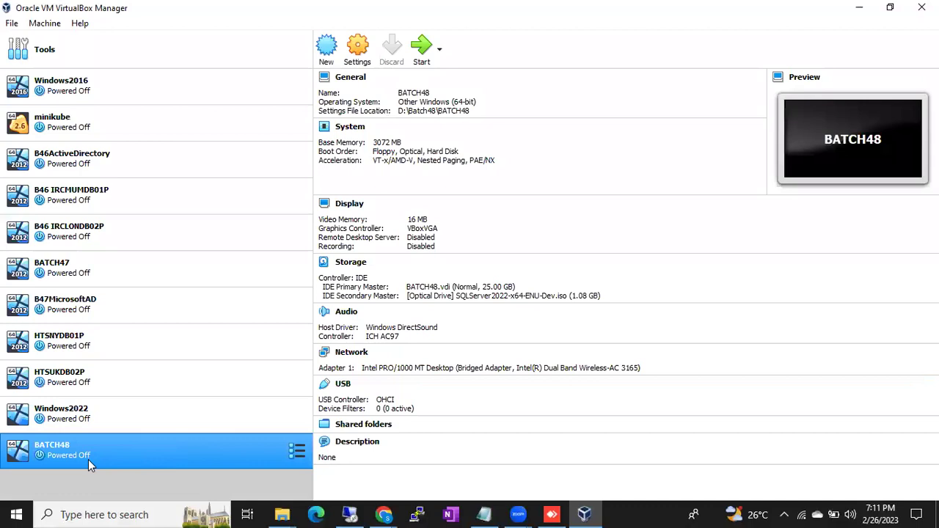
Raise BATCH48's base memory from 3072 MB to 4096 MB in System > Motherboard and save.
right_click(105, 451)
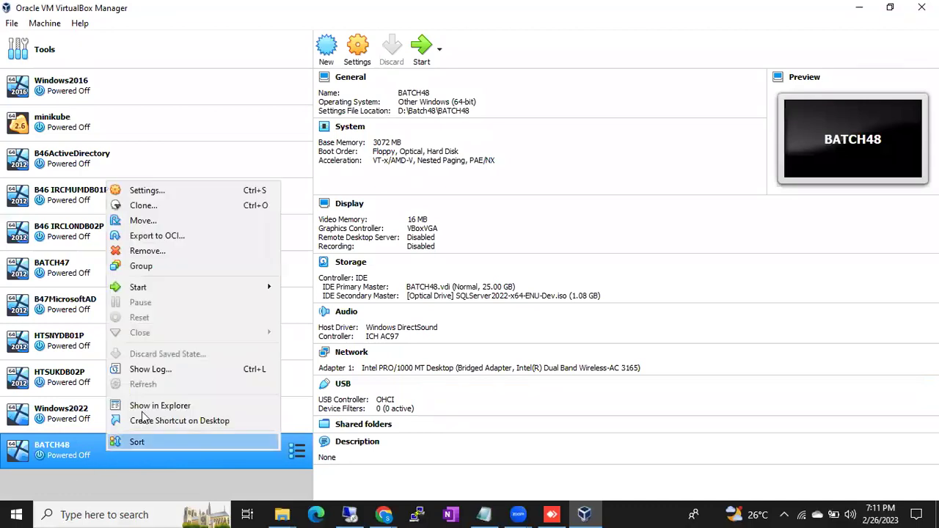
click(154, 191)
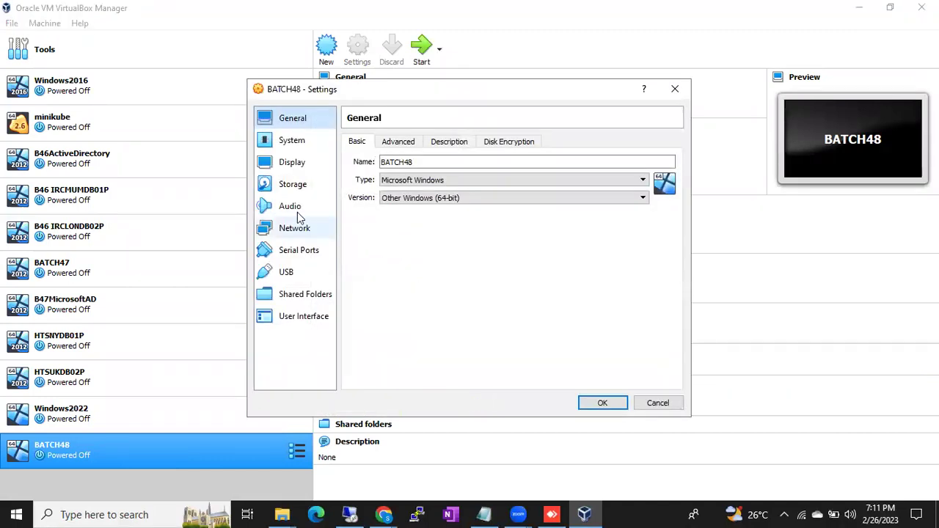
click(292, 140)
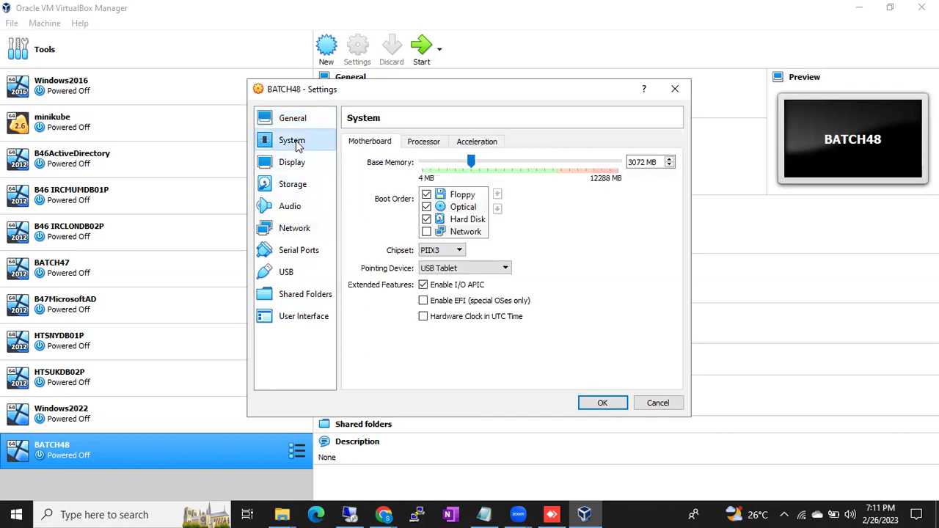
click(352, 70)
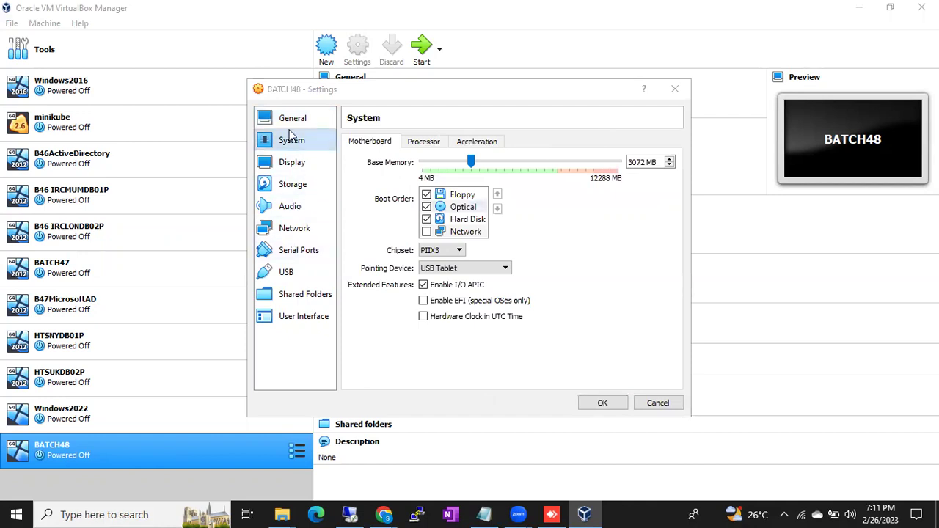
click(657, 162)
double_click(646, 162)
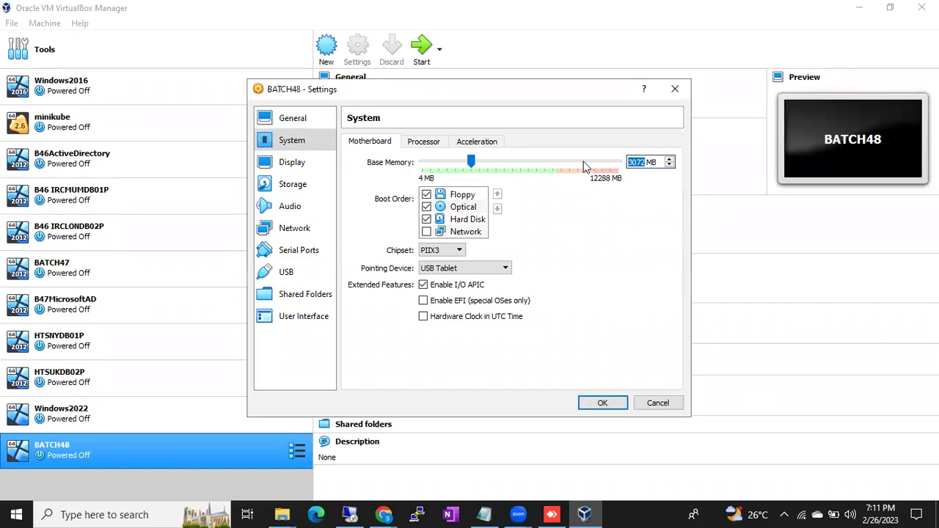
text(4096)
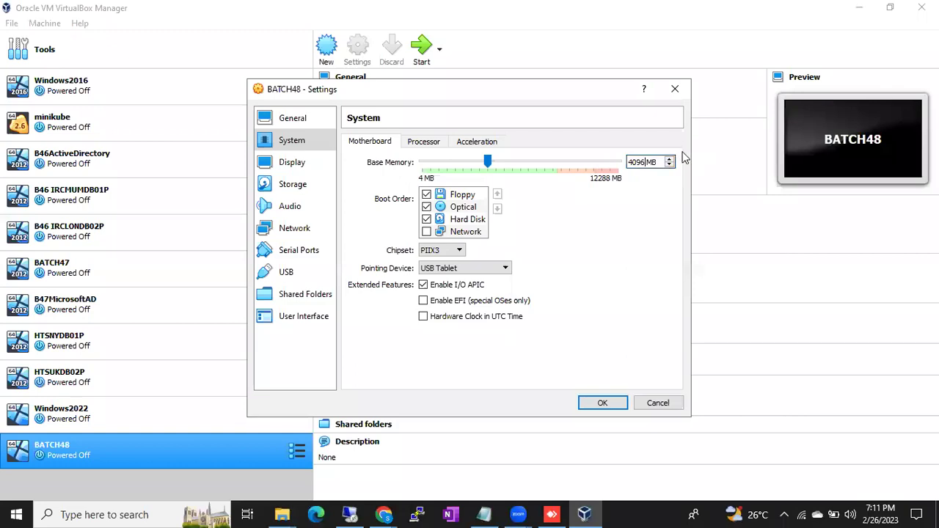
click(600, 403)
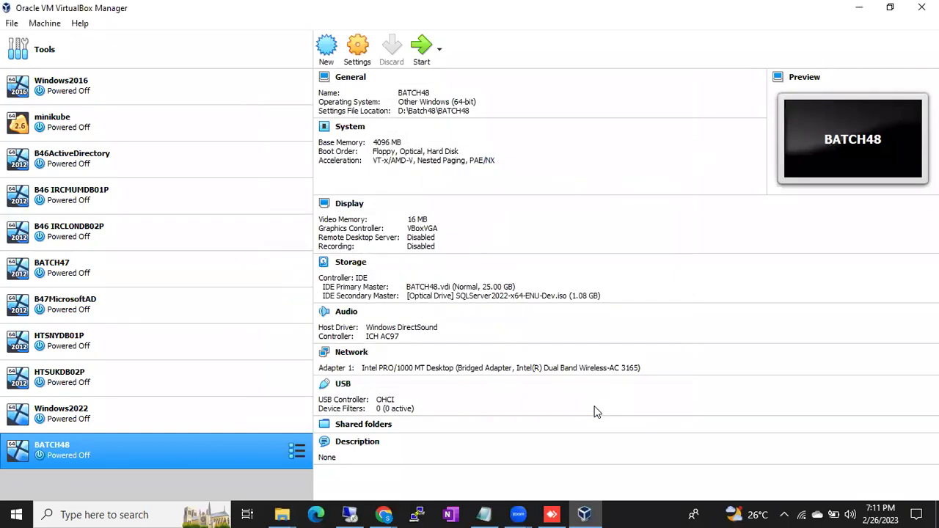
right_click(181, 447)
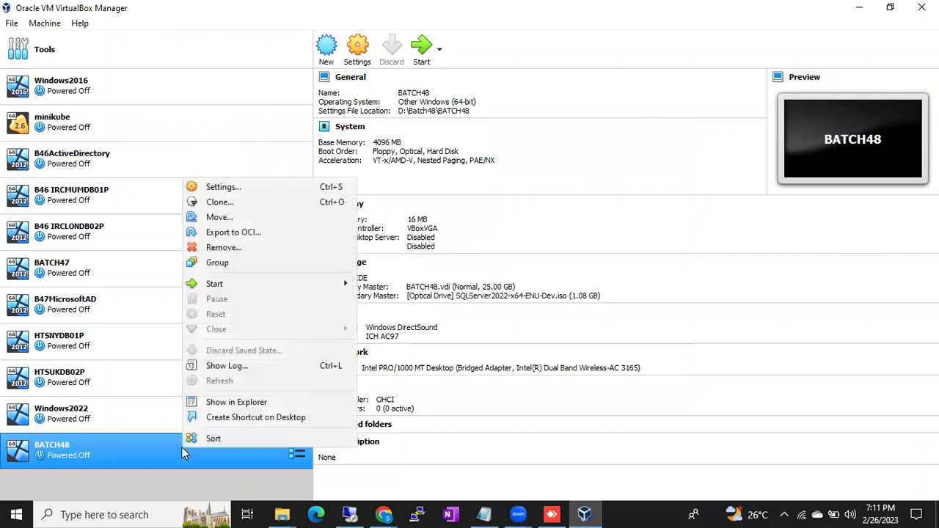
click(277, 187)
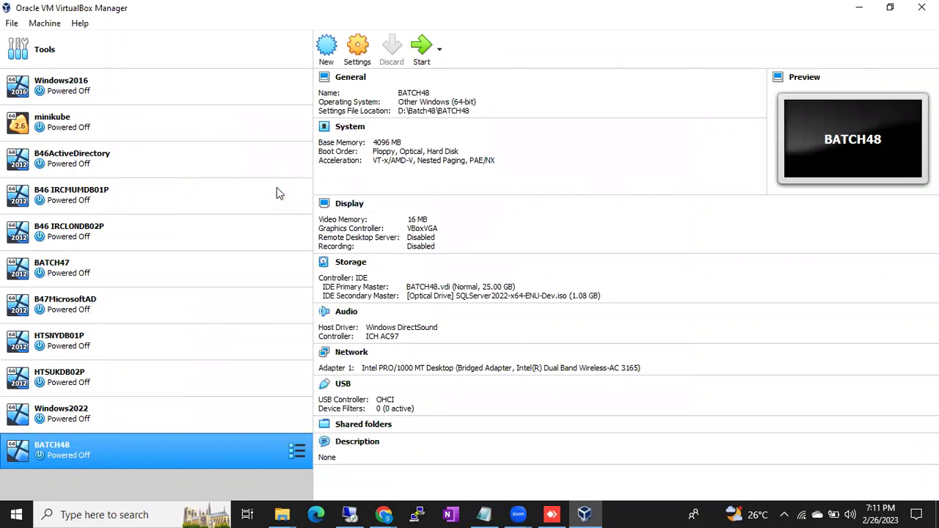
click(291, 140)
drag(656, 162, 601, 166)
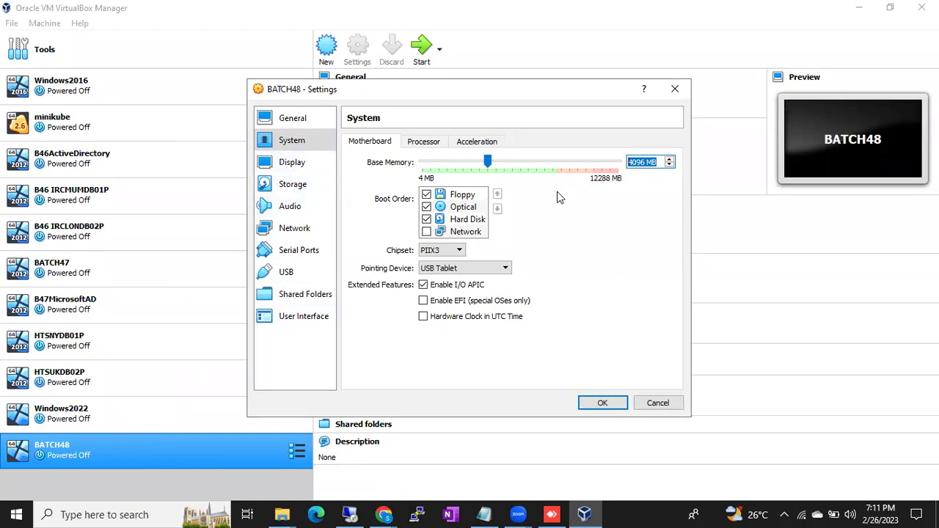
click(657, 402)
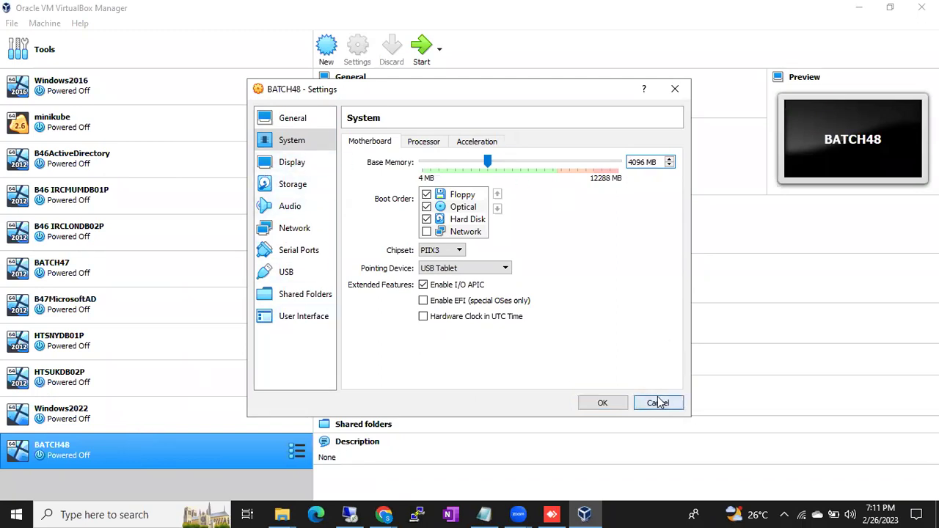
Start the BATCH48 machine and dismiss the keyboard auto-capture notice bar.
double_click(132, 451)
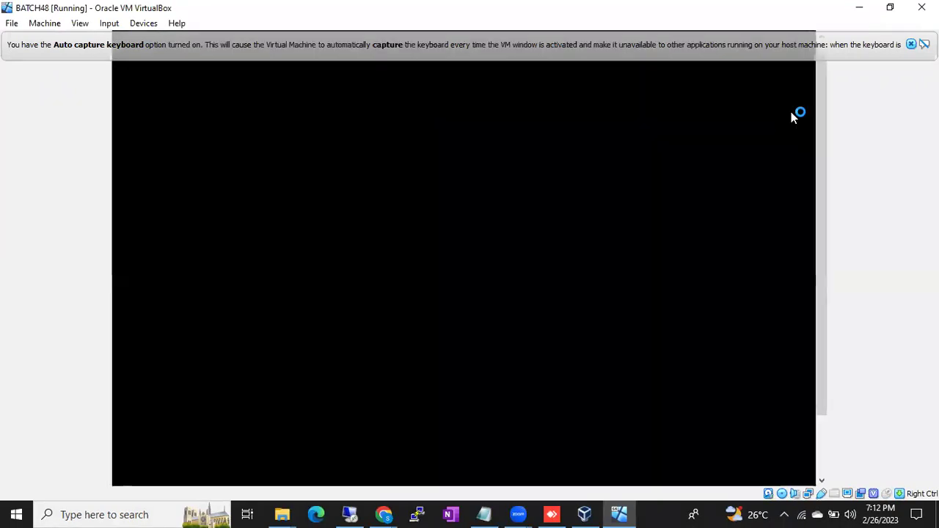
click(910, 44)
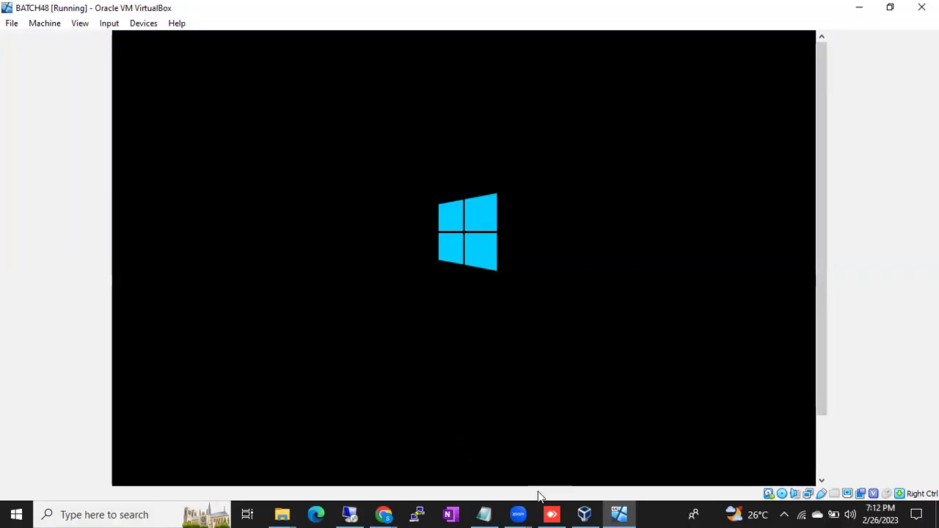
Let BATCH48 finish booting until the Windows lock screen shows 5:46.
click(384, 513)
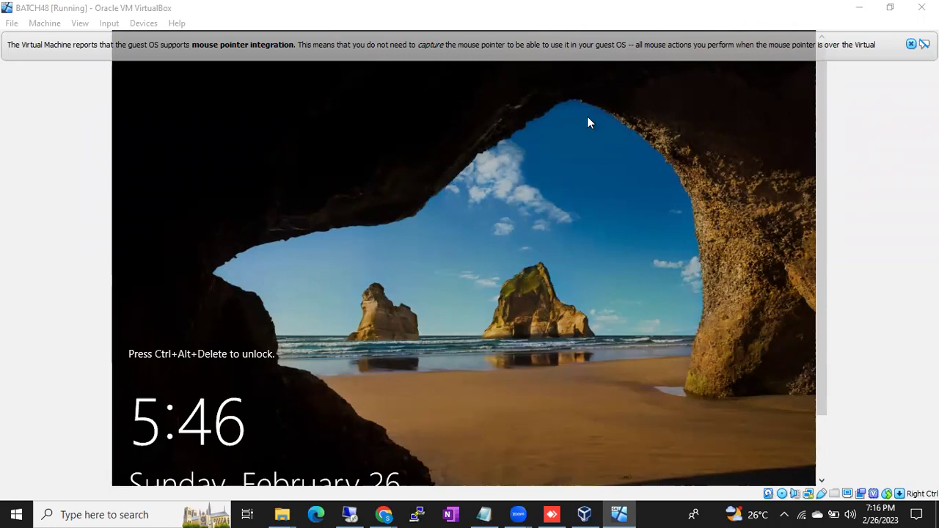
Connect to 192.168.0.160 with the account password and accept the certificate warning.
click(350, 514)
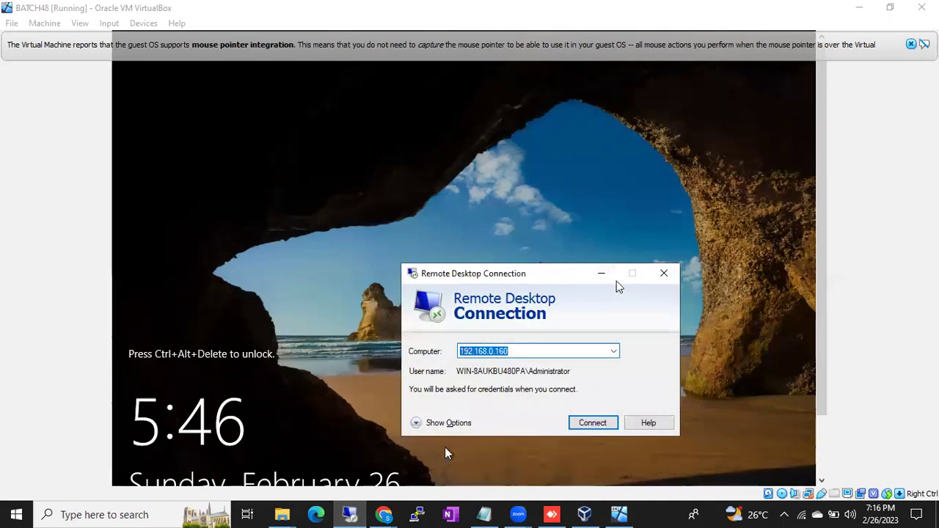
click(596, 192)
drag(539, 279, 484, 168)
click(528, 312)
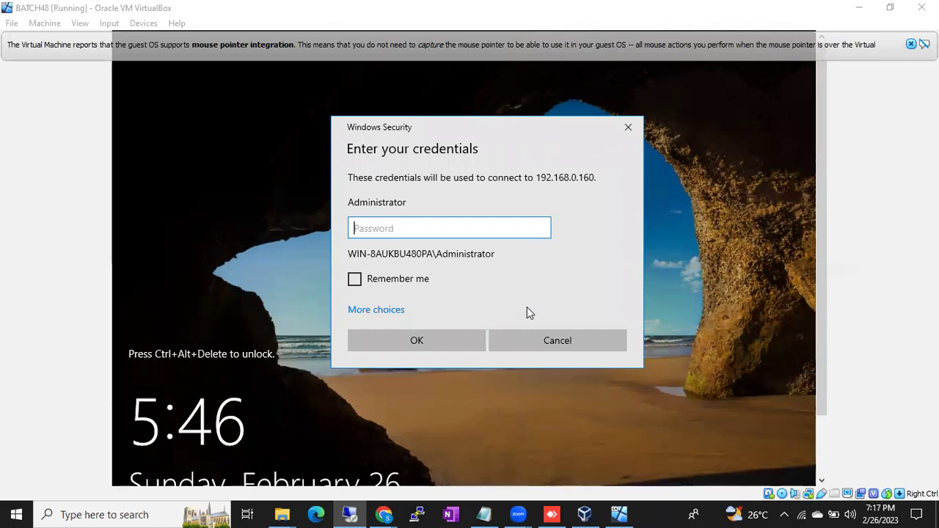
text(*************)
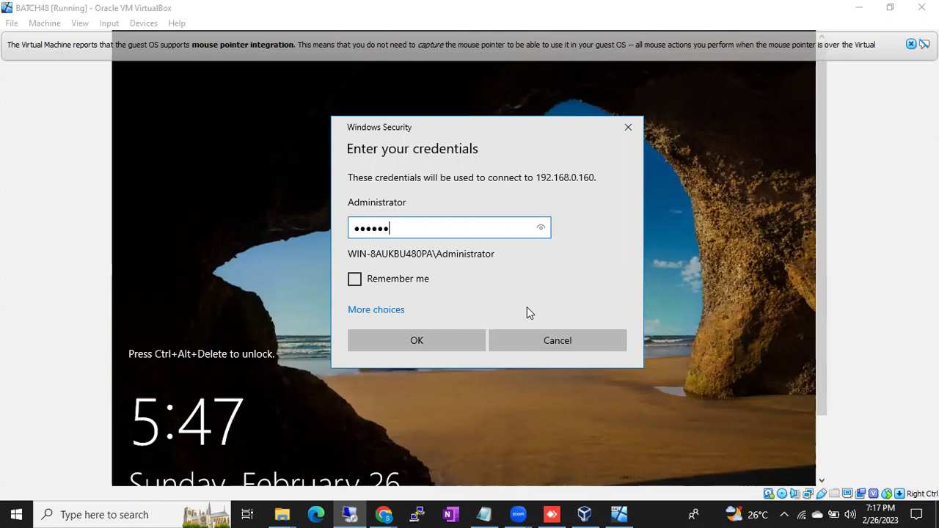
key(Return)
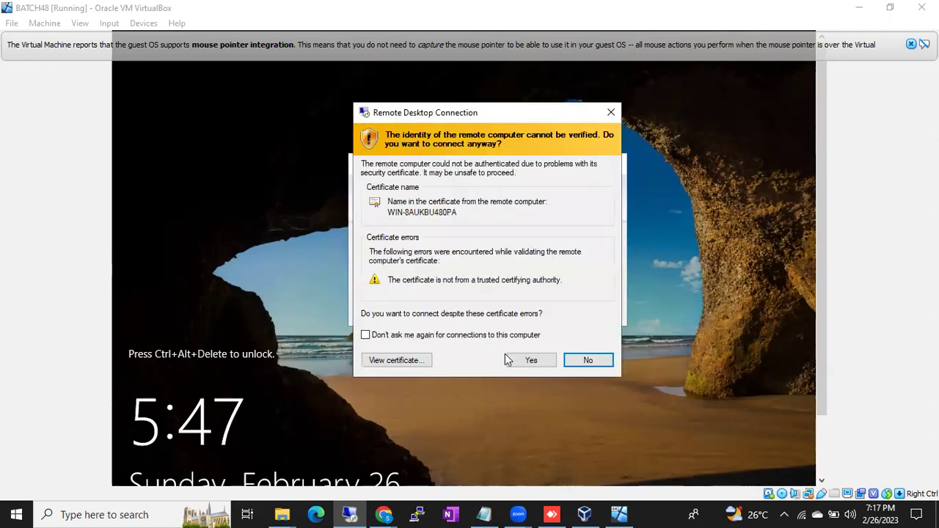
click(516, 360)
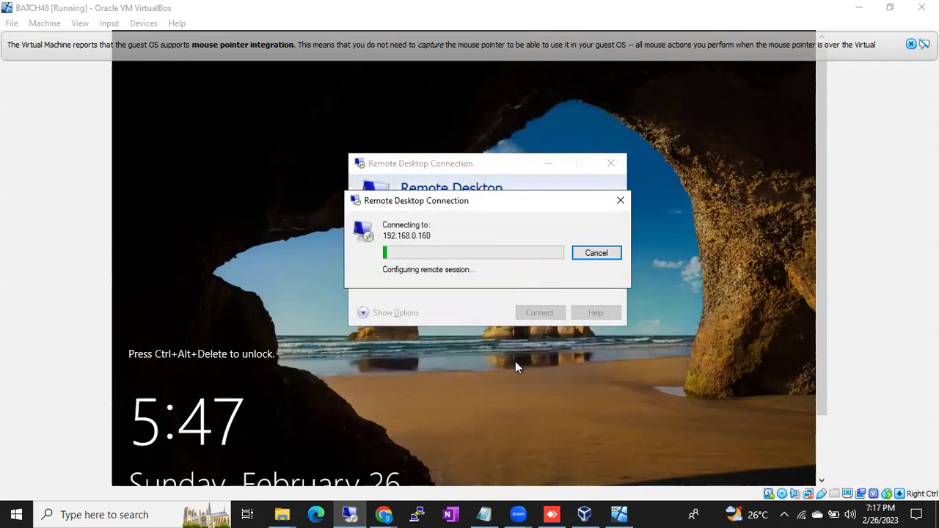
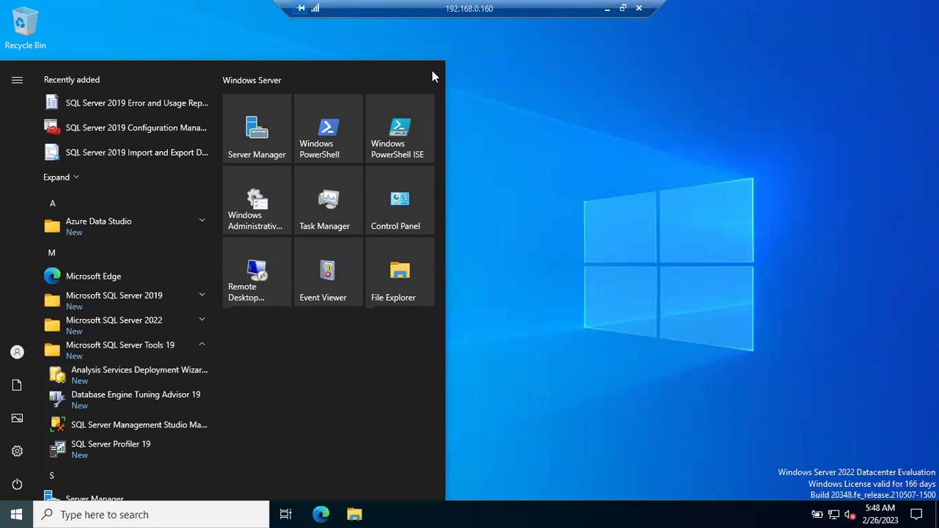
Close the Start menu's app list.
key(Escape)
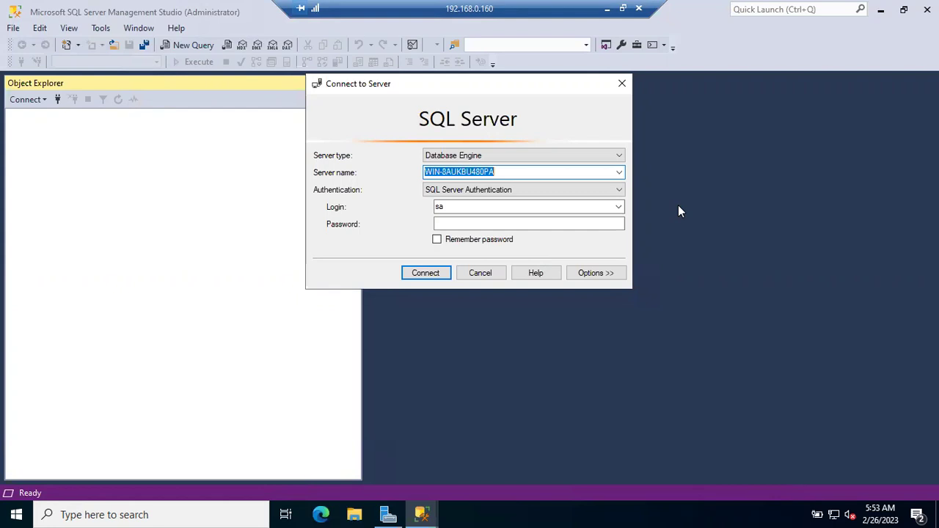
Connect to the SQL Server using Windows Authentication, then bring up File Explorer.
click(520, 190)
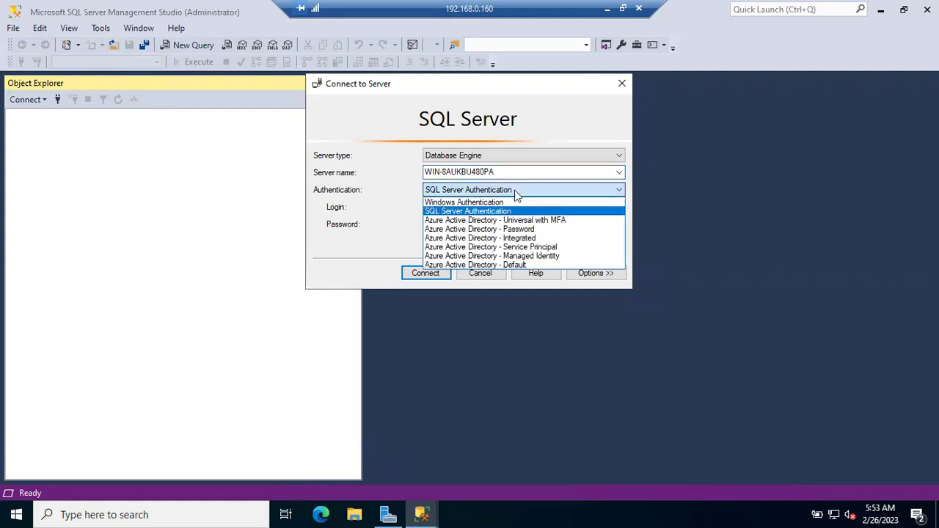
click(487, 203)
click(416, 273)
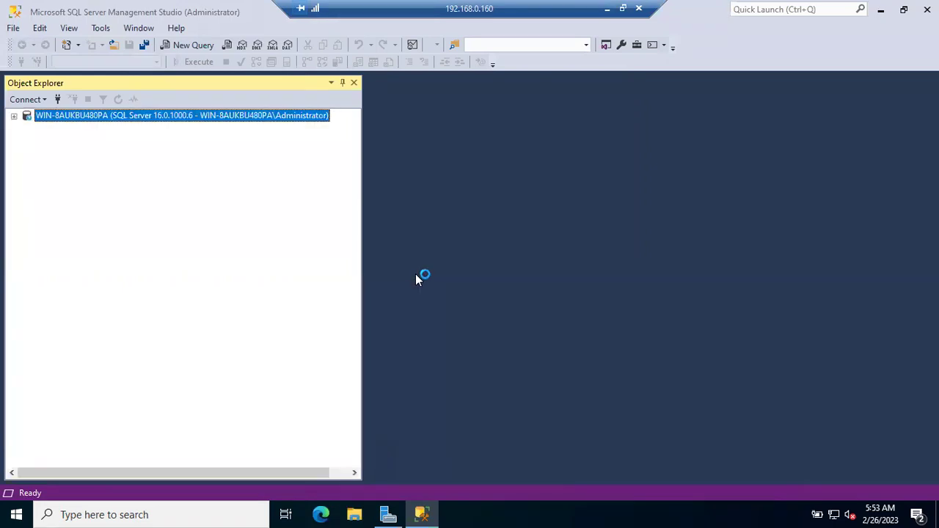
click(356, 514)
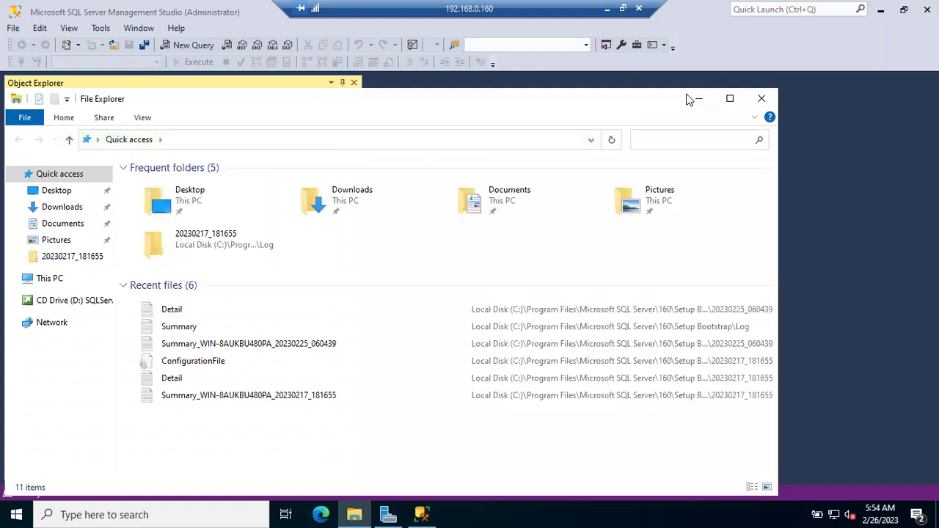
Minimize File Explorer, expand Databases, and open the Swiggy database's Properties.
click(697, 99)
click(27, 128)
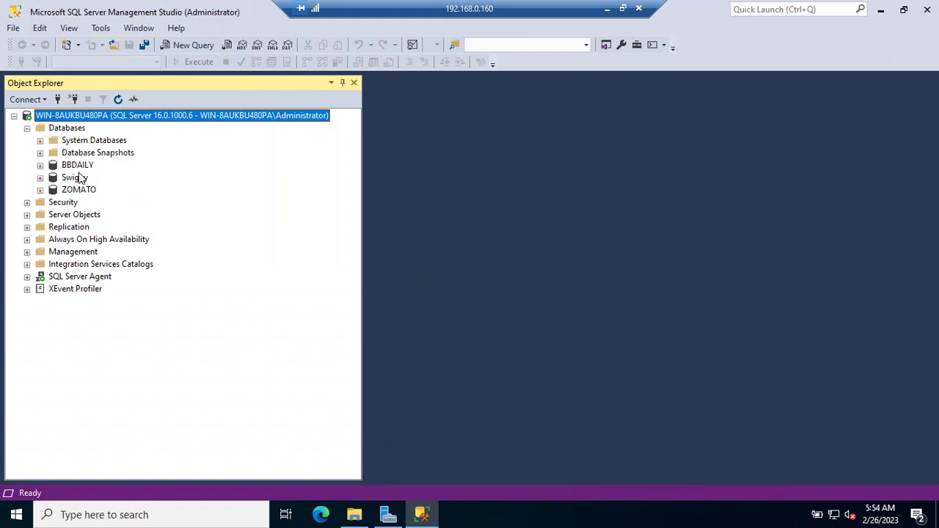
click(76, 178)
right_click(79, 179)
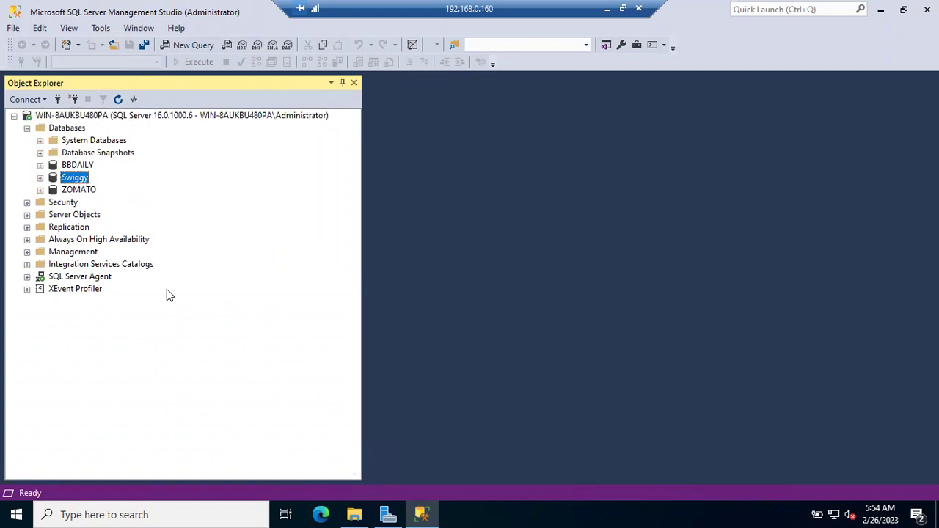
click(132, 410)
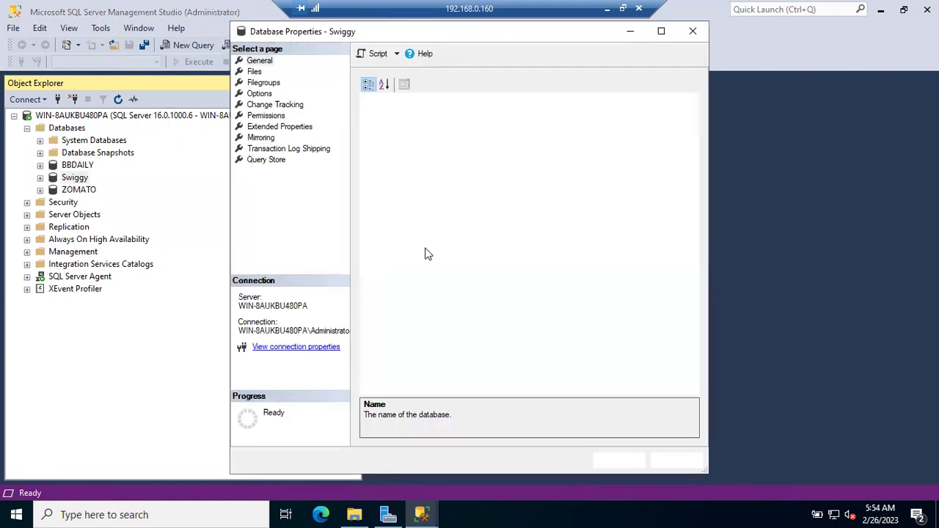
Show Swiggy's Files page maximized, select the data file's Path cell, and open File Explorer.
click(254, 72)
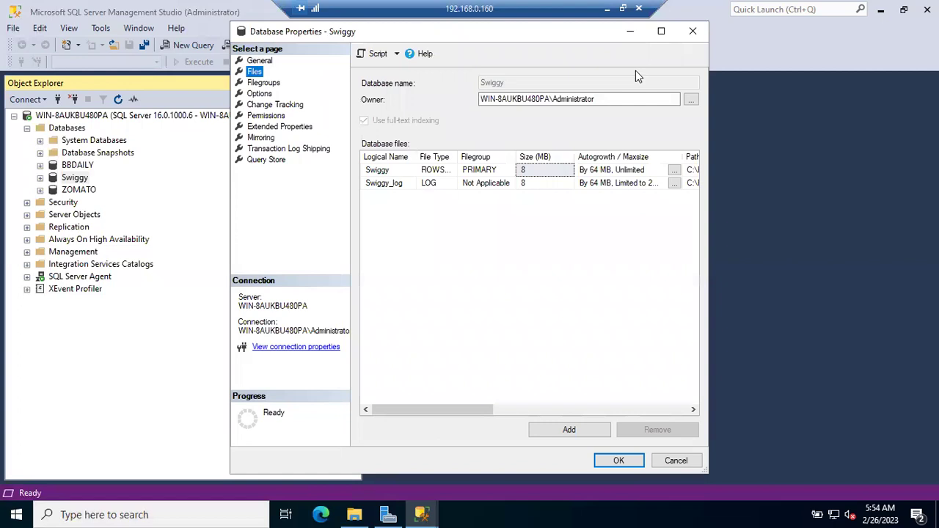
click(660, 31)
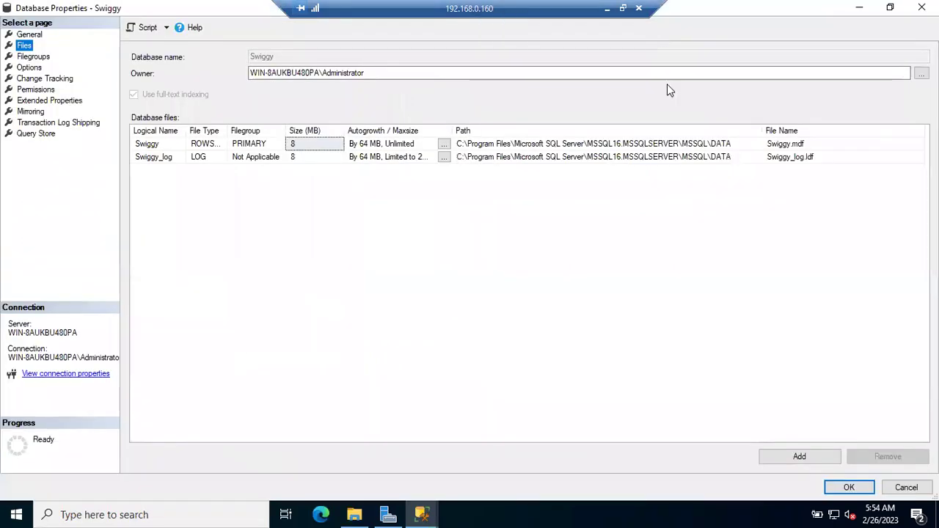
click(690, 145)
key(ctrl+c)
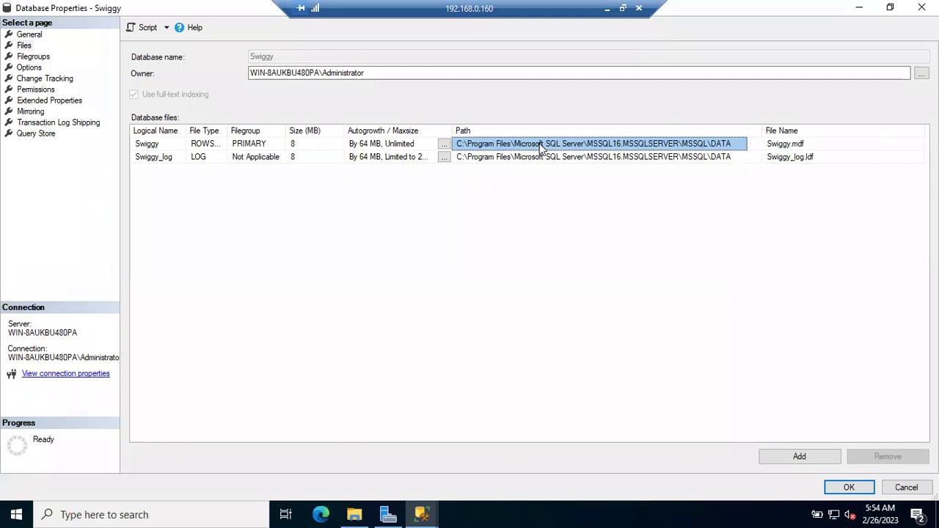
click(354, 514)
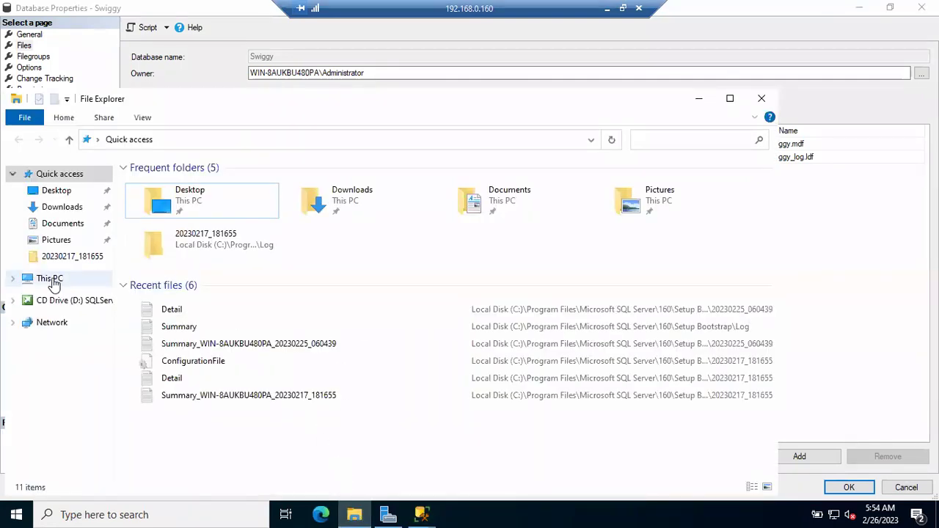
click(52, 280)
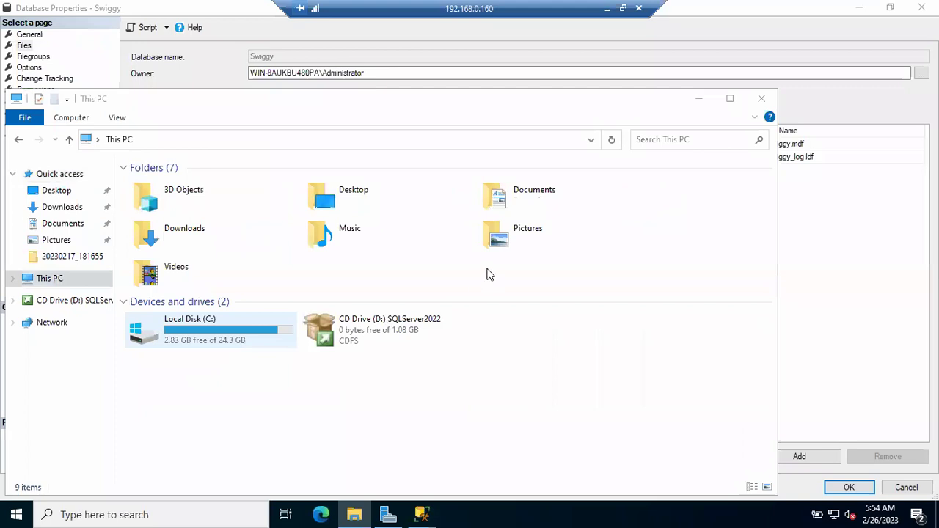
key(super+e)
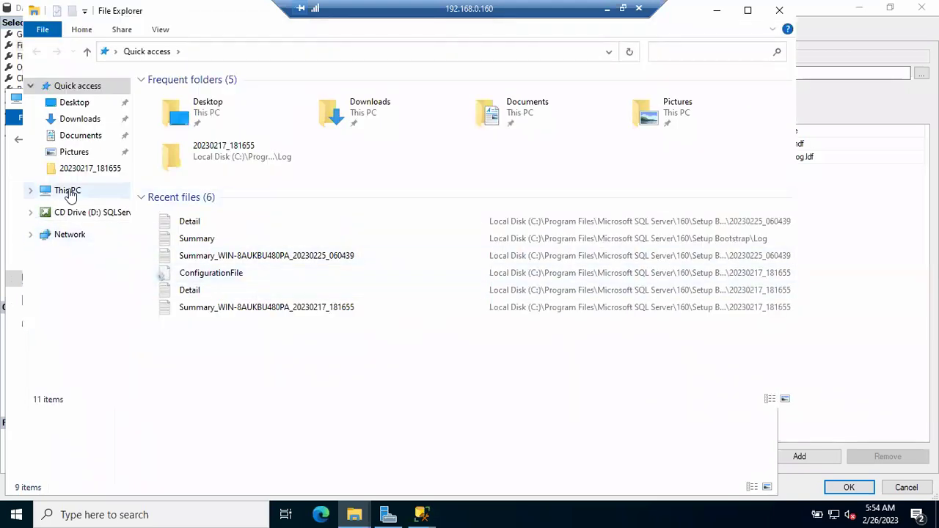
click(69, 192)
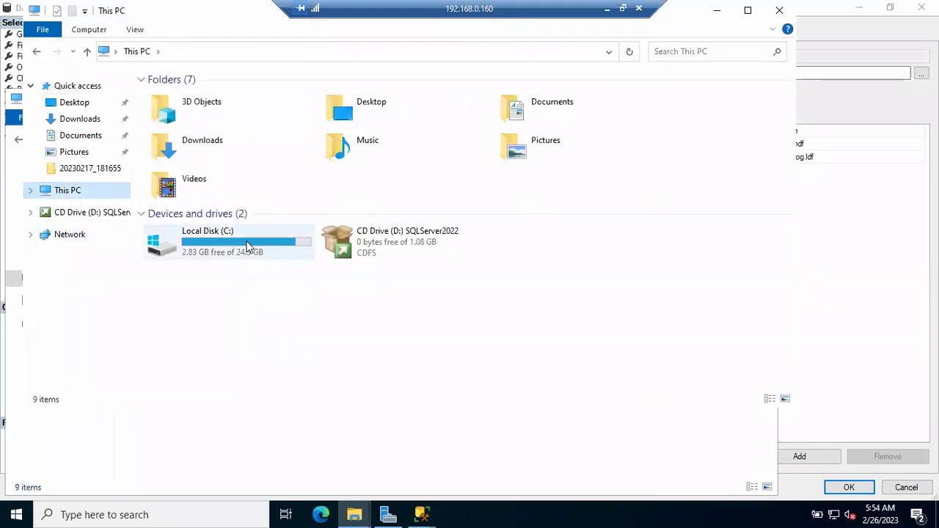
click(247, 246)
double_click(247, 247)
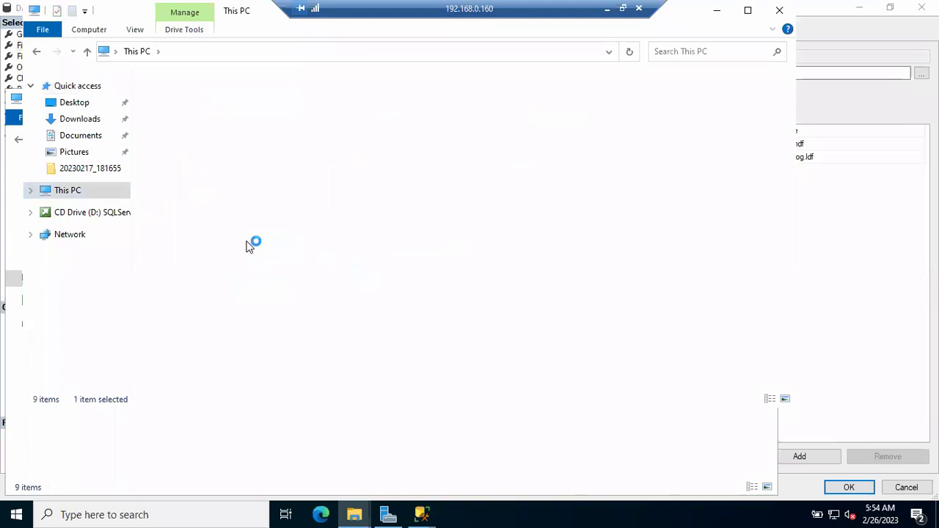
click(716, 11)
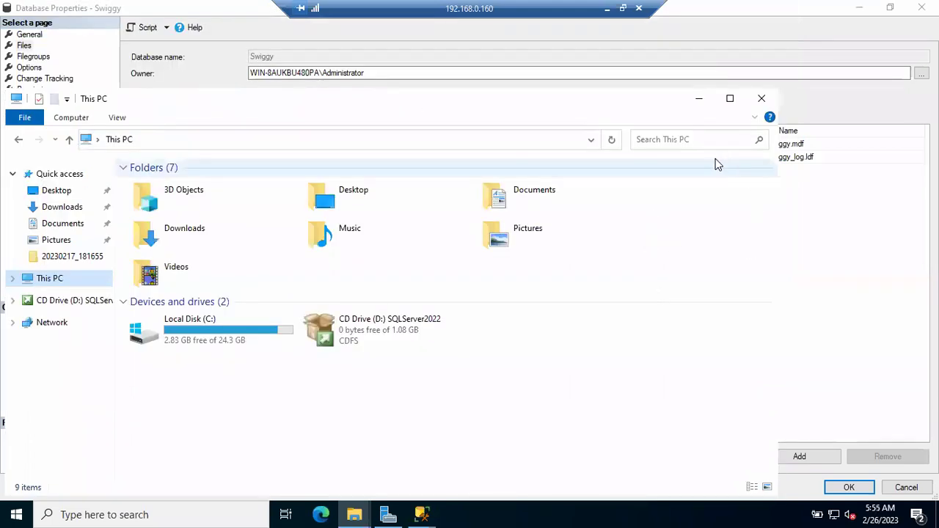
Open the MSSQL16.MSSQLSERVER\MSSQL\DATA folder by pasting its path into Run, and select Swiggy.
click(698, 102)
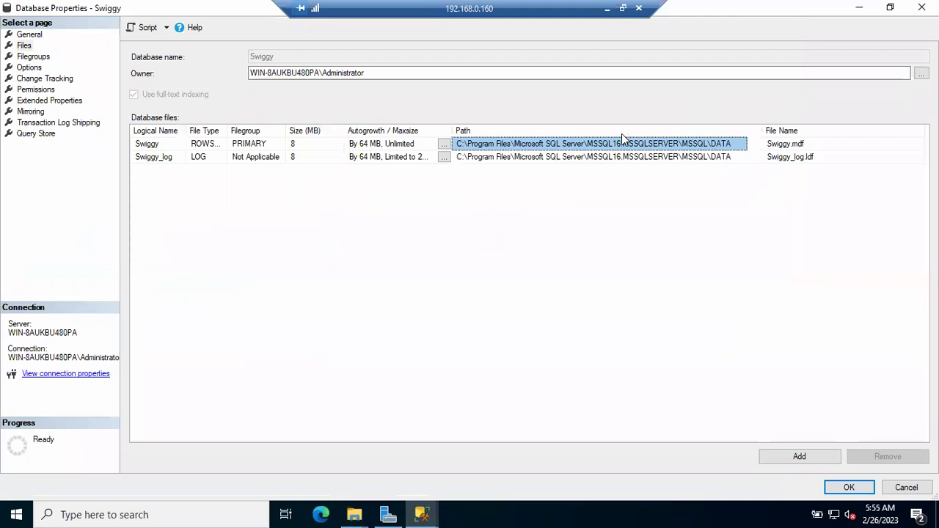
key(super+r)
key(ctrl+v)
key(Return)
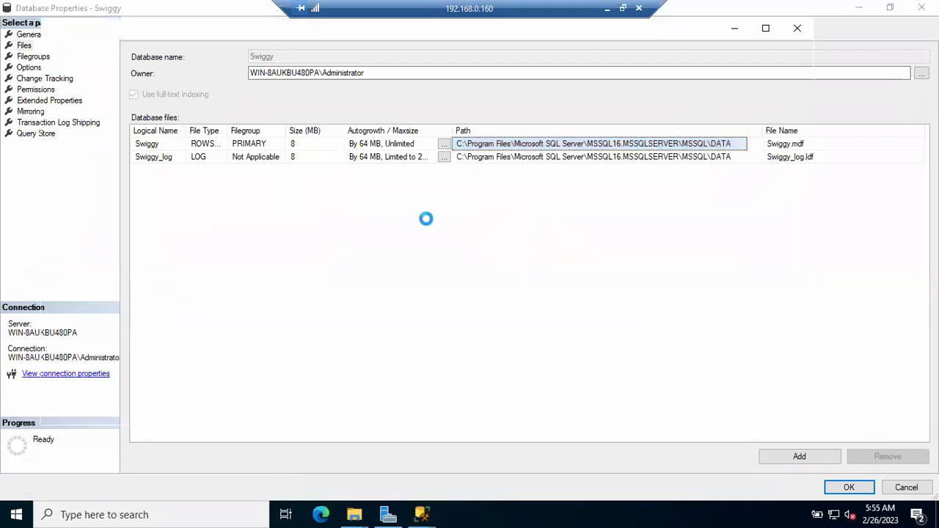
click(197, 317)
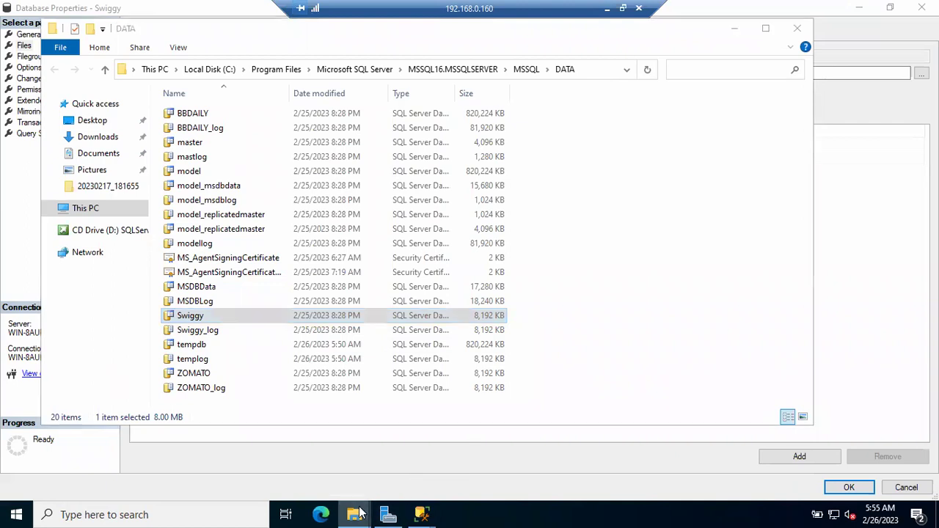
Switch between the DATA folder and This PC windows, finishing with This PC in front.
mouse_move(359, 514)
click(234, 456)
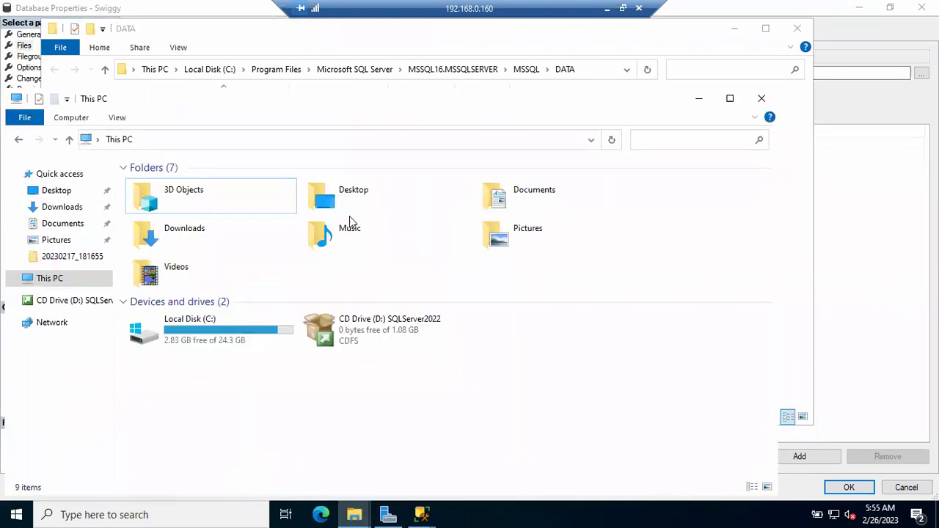
click(569, 64)
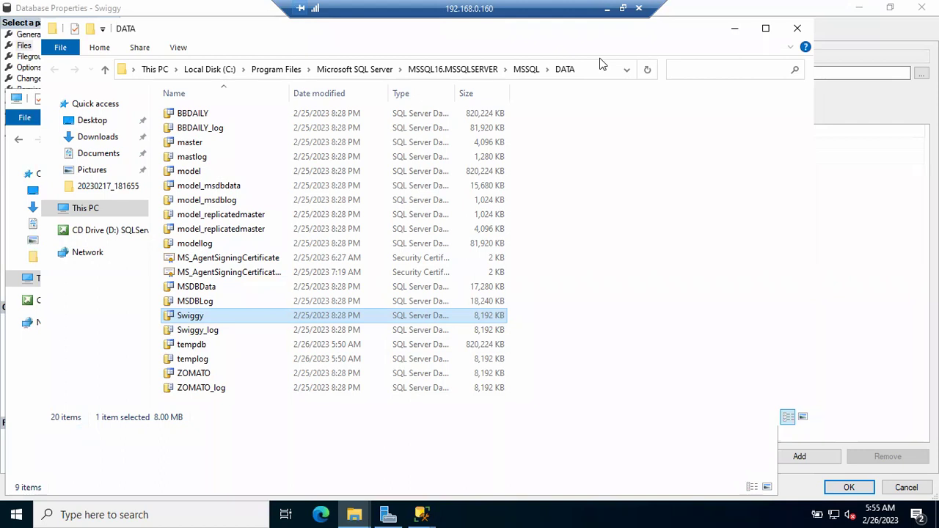
click(359, 514)
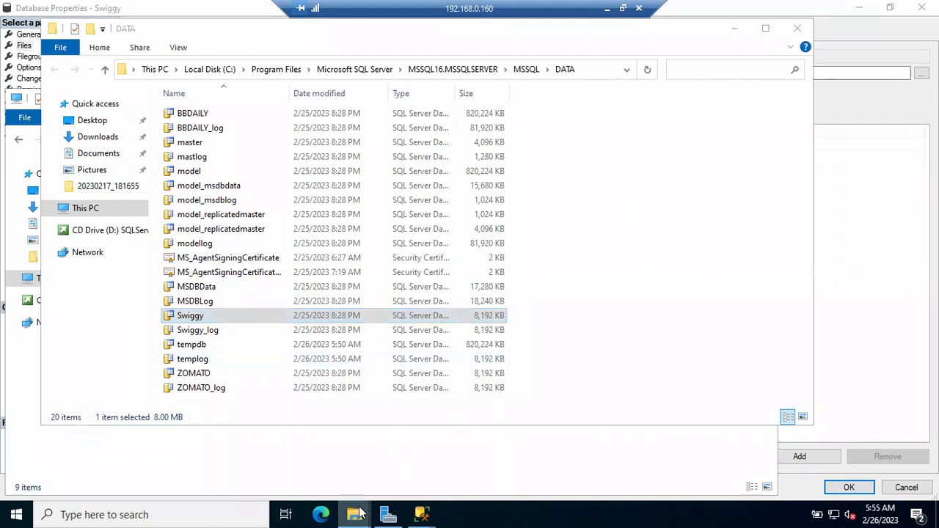
click(591, 76)
click(591, 69)
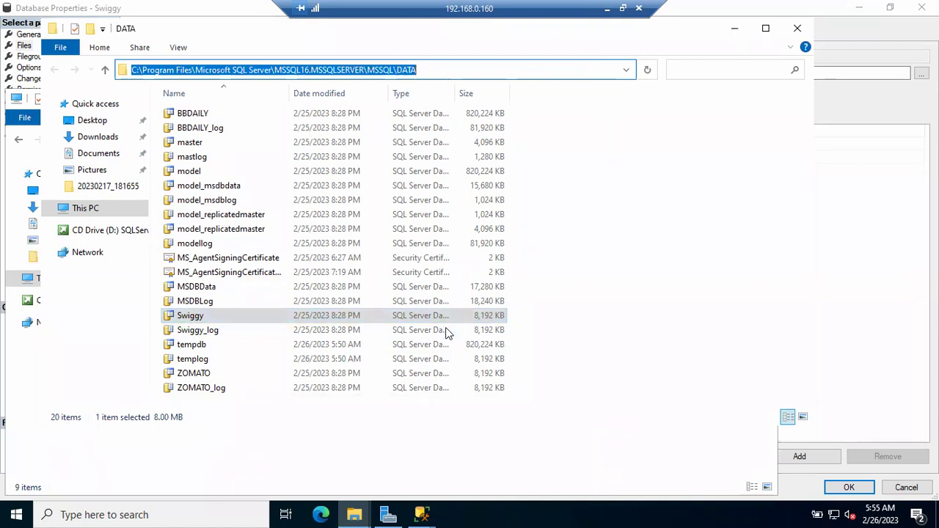
click(359, 514)
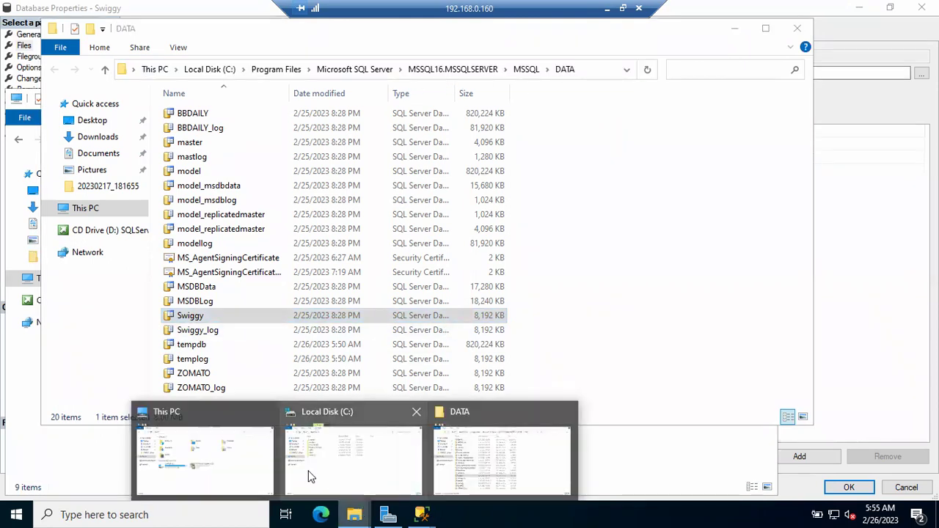
click(230, 474)
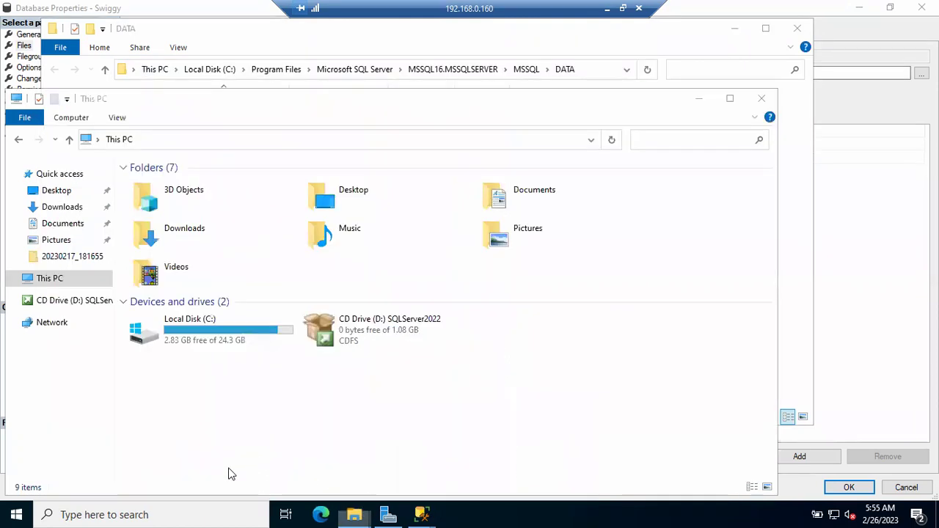
click(403, 44)
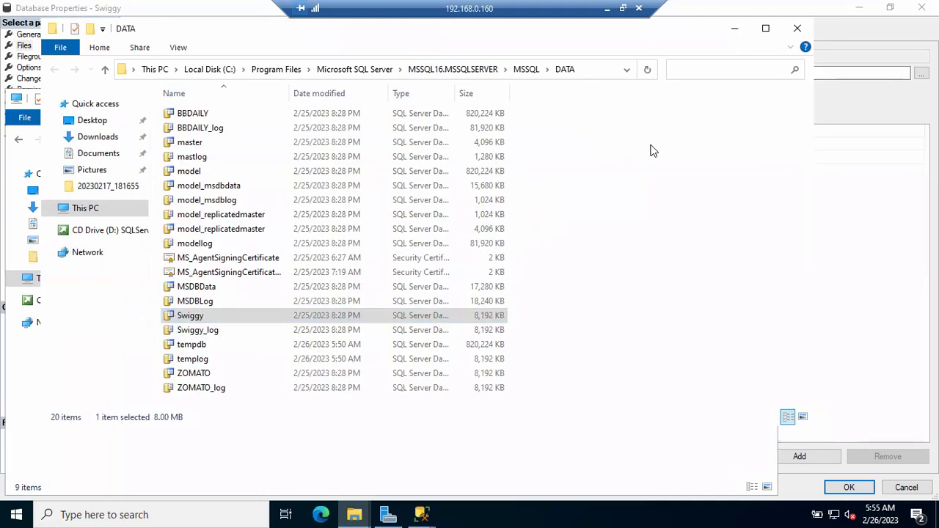
key(alt+Tab)
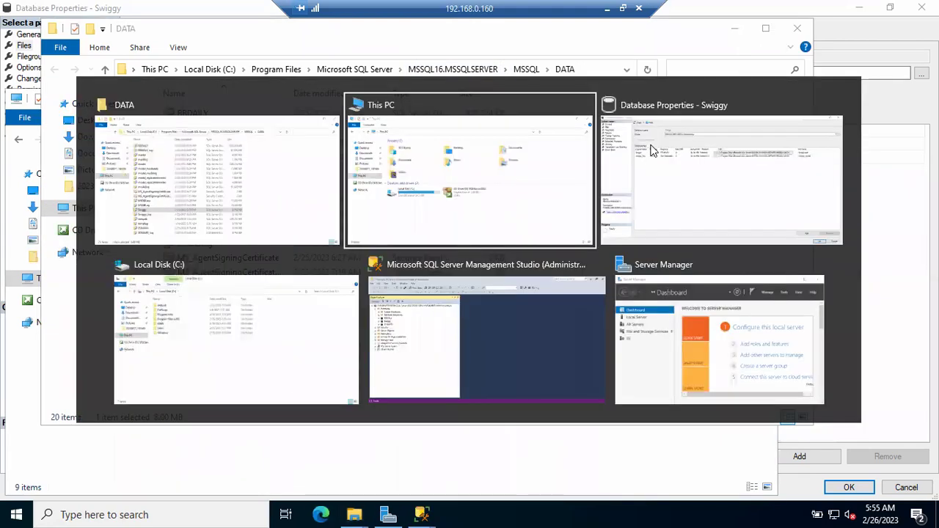
click(509, 49)
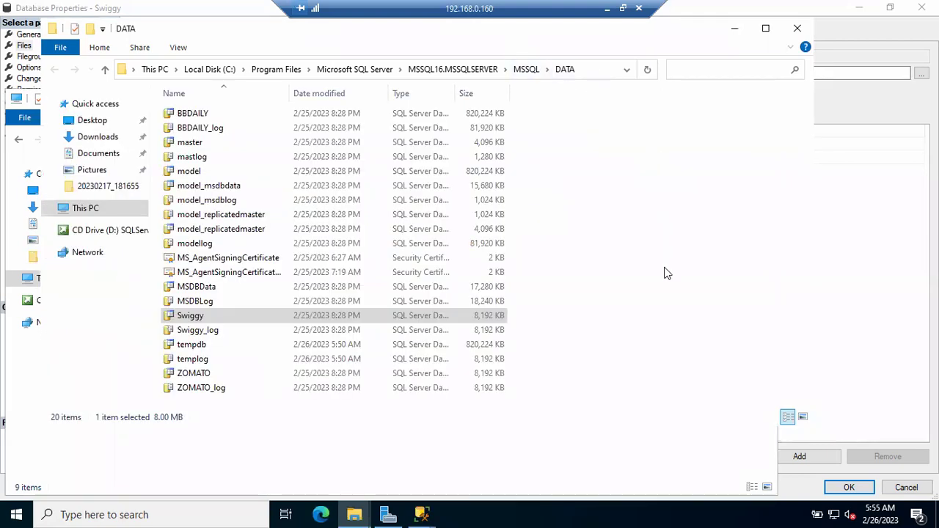
mouse_move(353, 513)
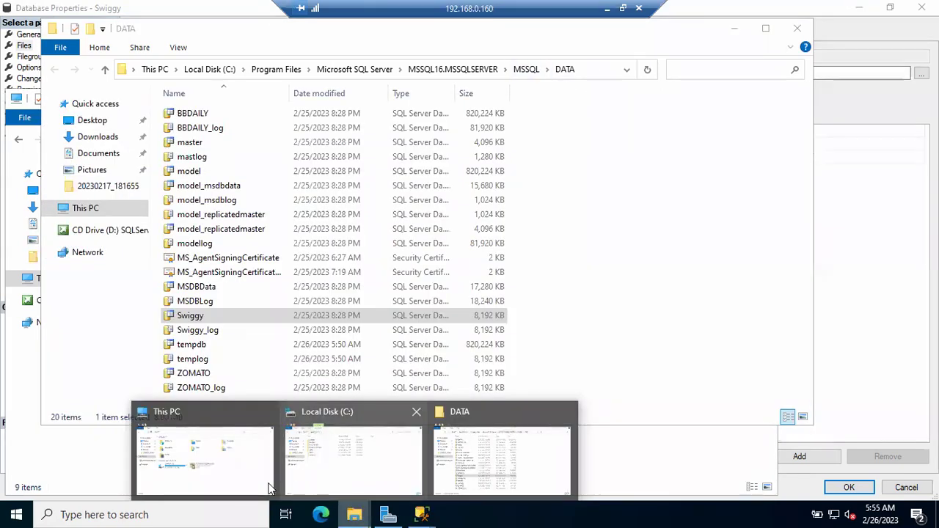
click(222, 484)
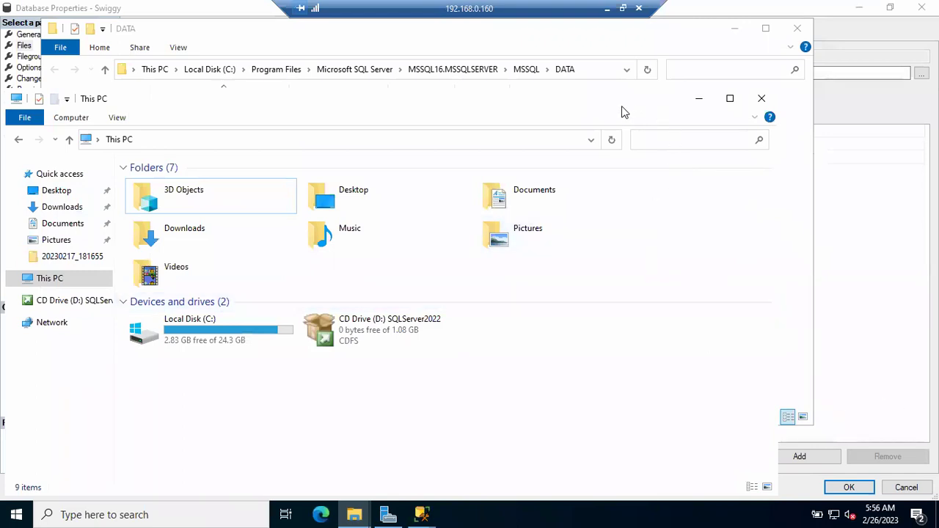
Move the DATA window right, show its full path, and check Local Disk (C:): 2.83 GB free of 24.3 GB.
drag(162, 35, 457, 114)
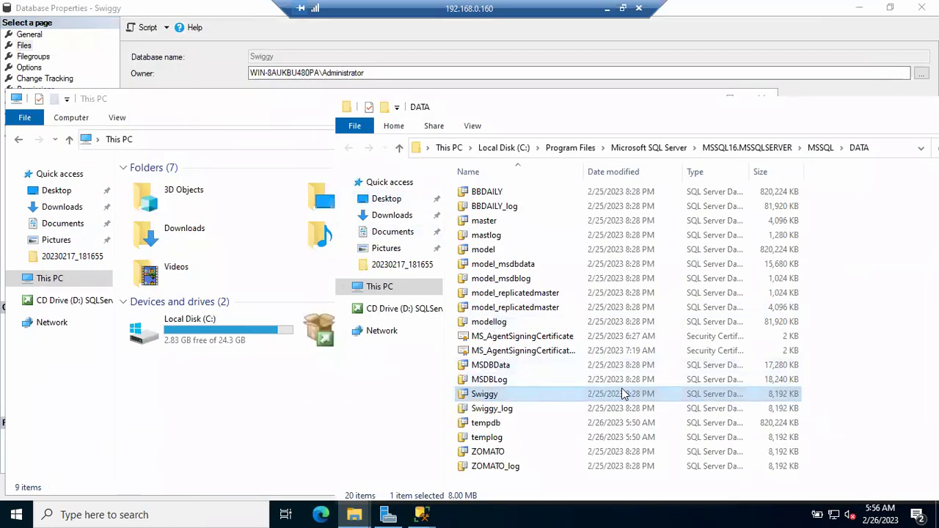
click(884, 149)
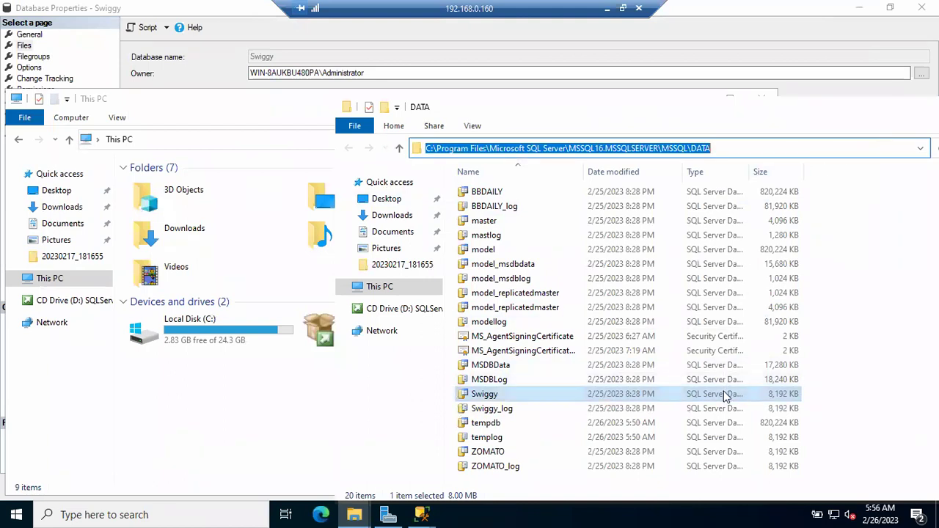
click(251, 341)
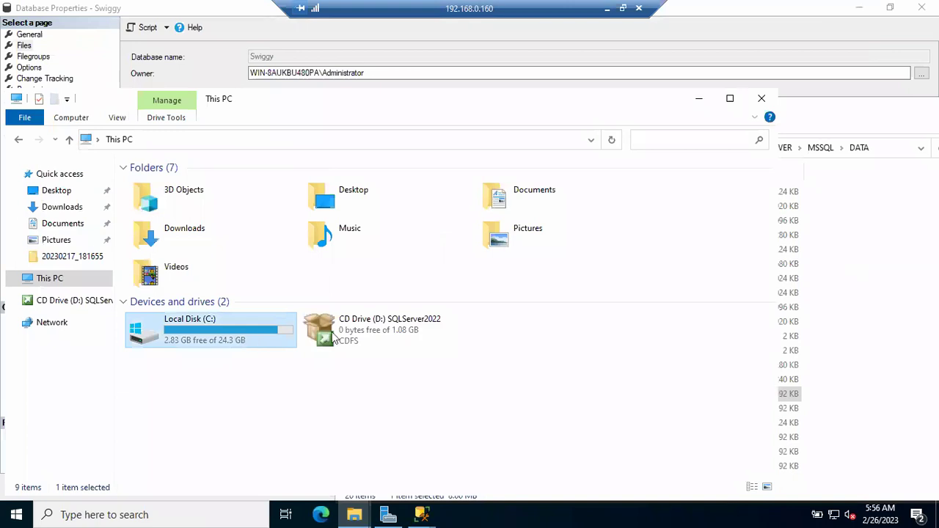
click(801, 396)
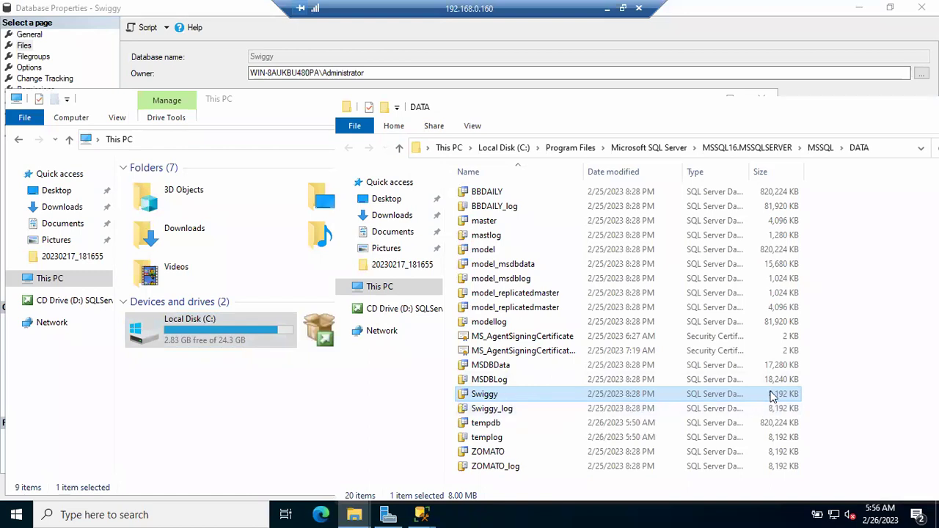
click(226, 346)
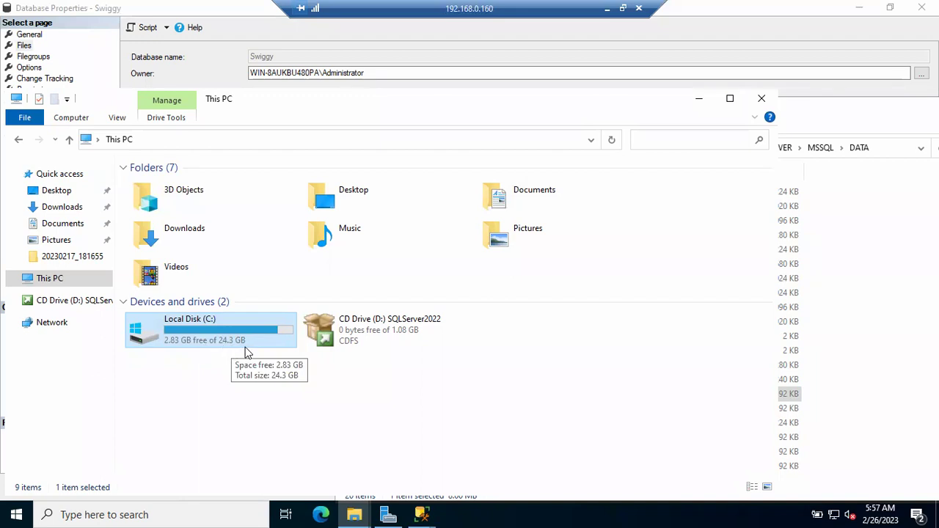
Alternate between the DATA folder and This PC, selecting then deselecting the Swiggy data file.
click(850, 385)
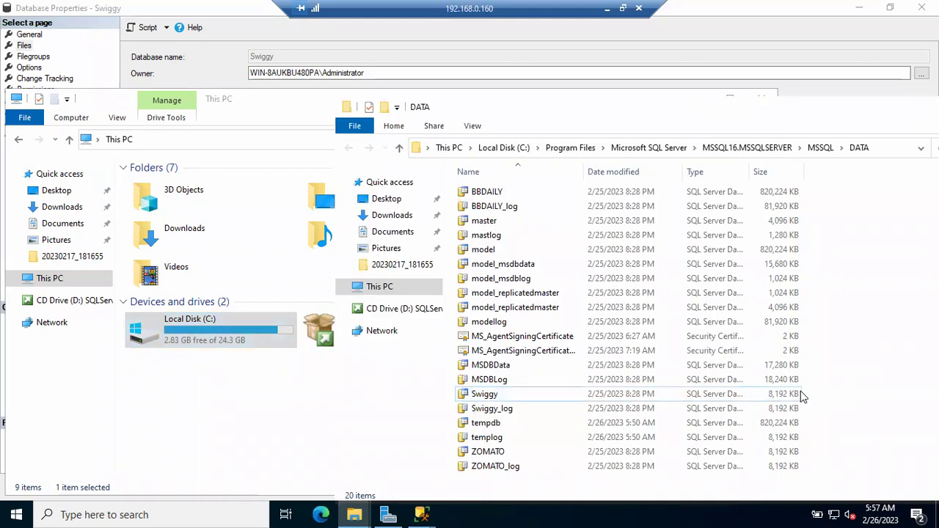
click(796, 398)
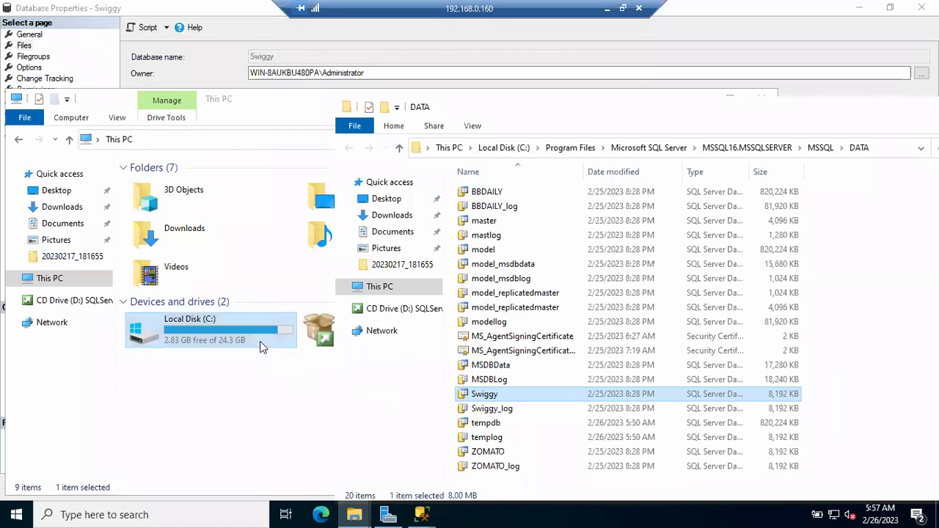
click(260, 346)
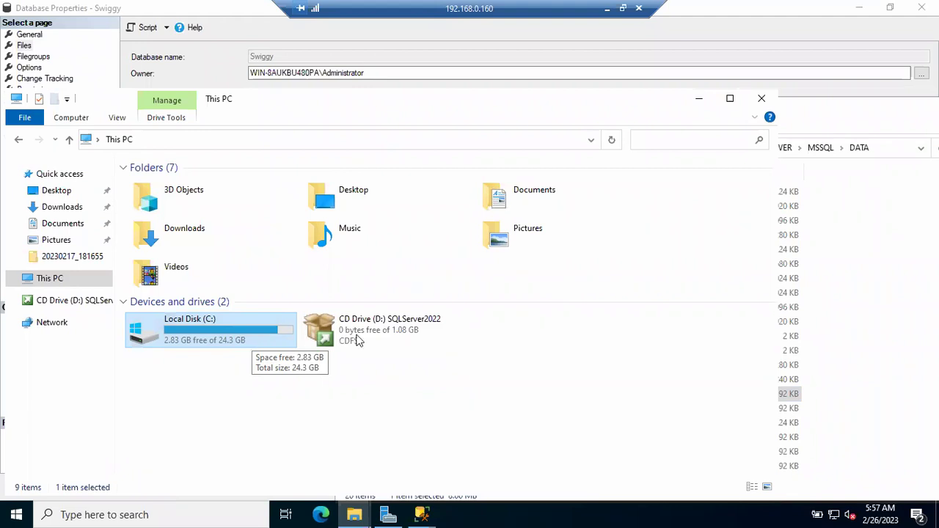
click(811, 389)
click(811, 393)
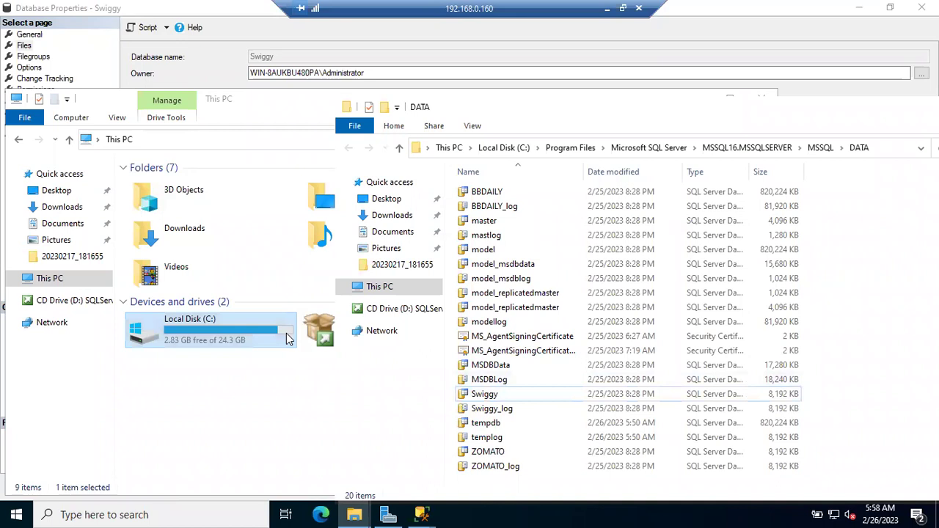
Drag the DATA folder window over This PC and minimize it.
click(275, 398)
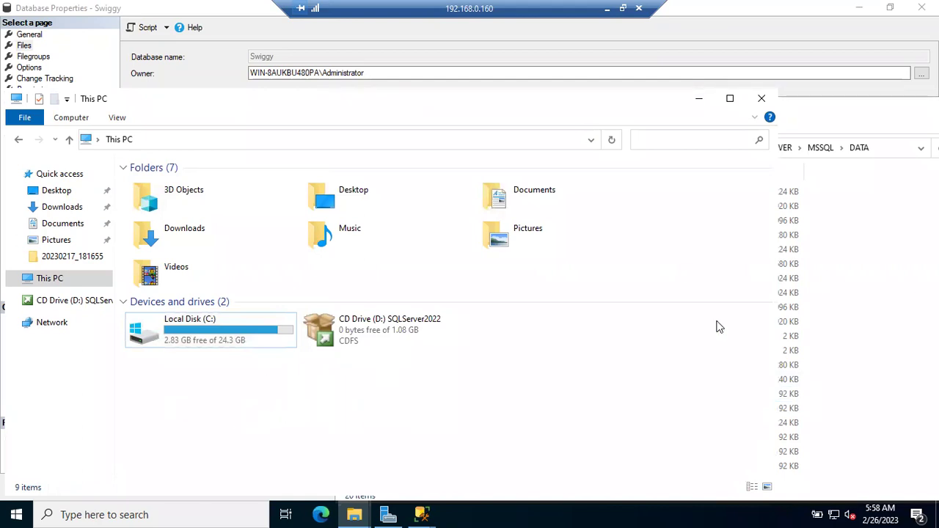
click(892, 263)
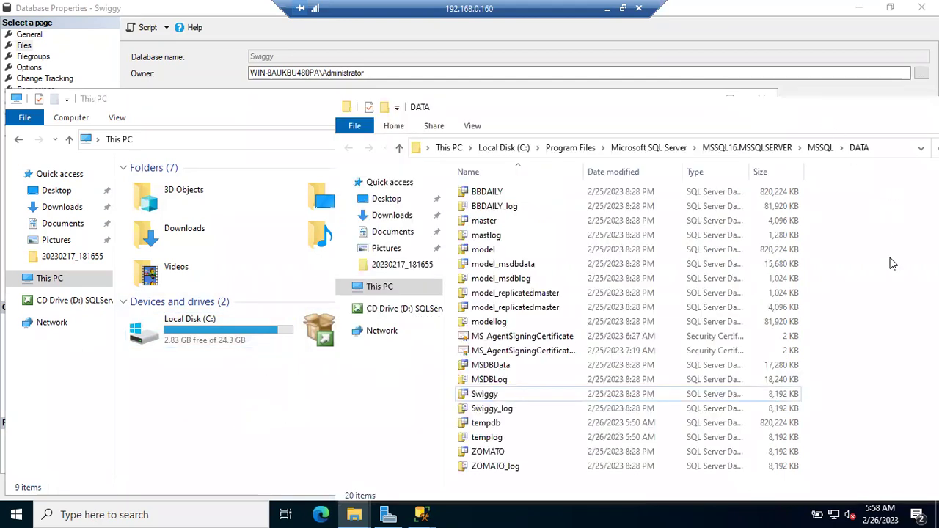
drag(820, 111, 639, 132)
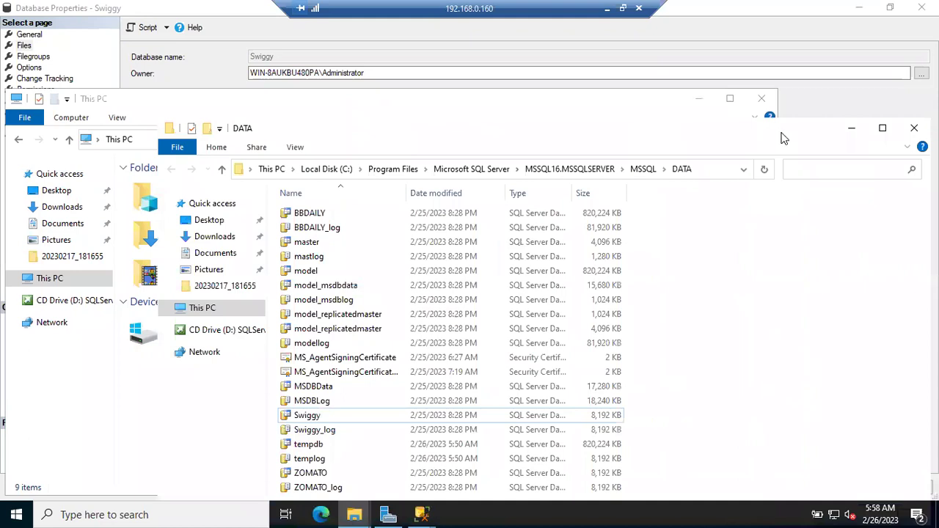
click(844, 132)
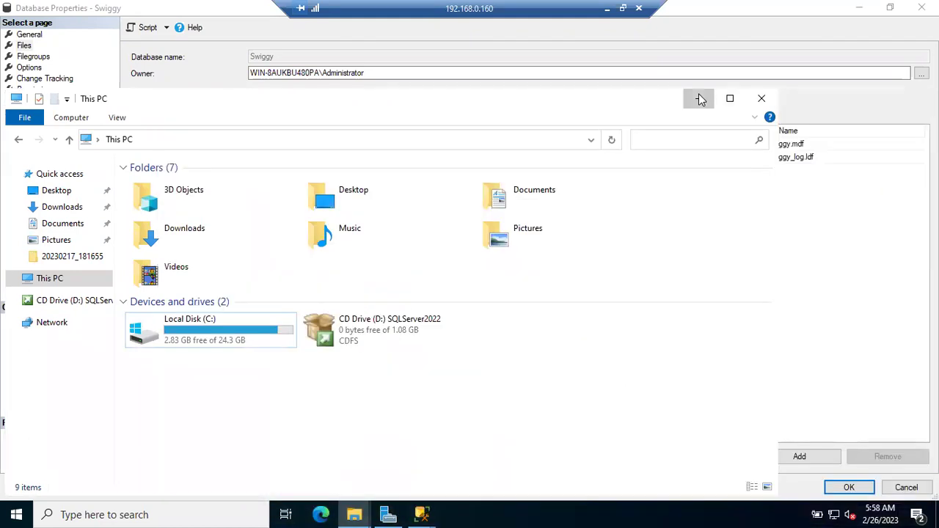
Add a new data file named Swiggy_F2 with its path moved to drive E:.
click(700, 99)
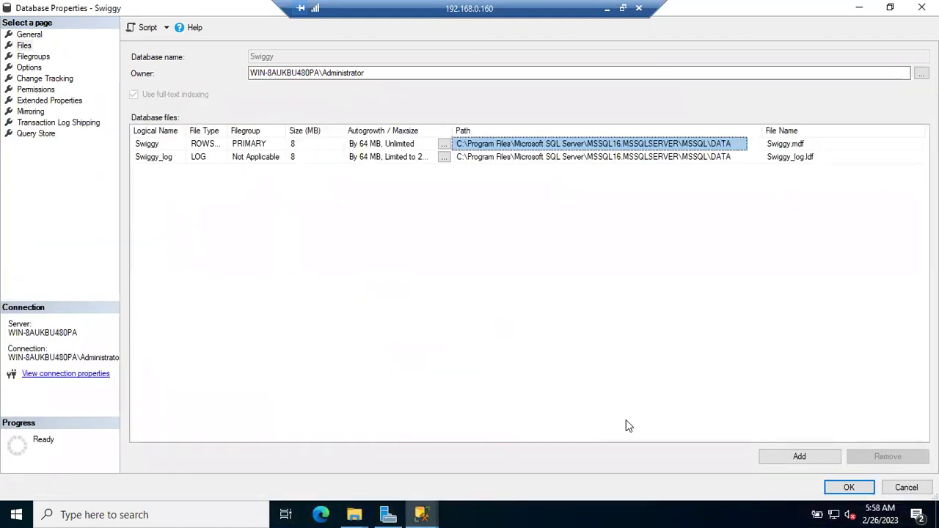
click(775, 456)
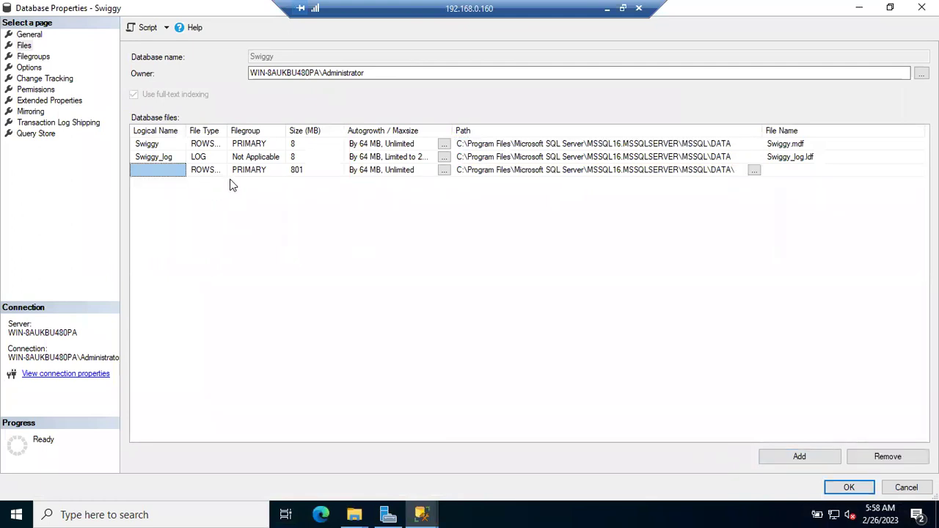
click(462, 171)
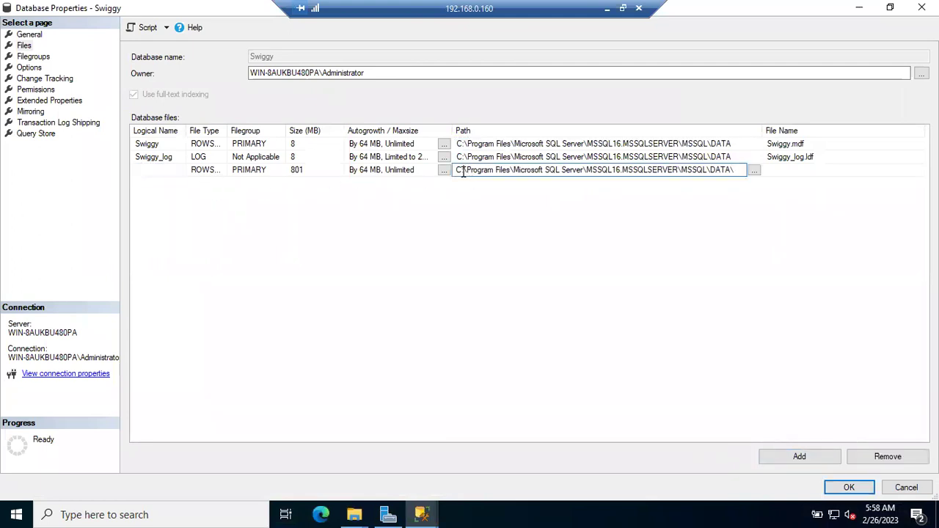
key(BackSpace)
key(BackSpace)
text(E:)
click(154, 168)
text(Swig)
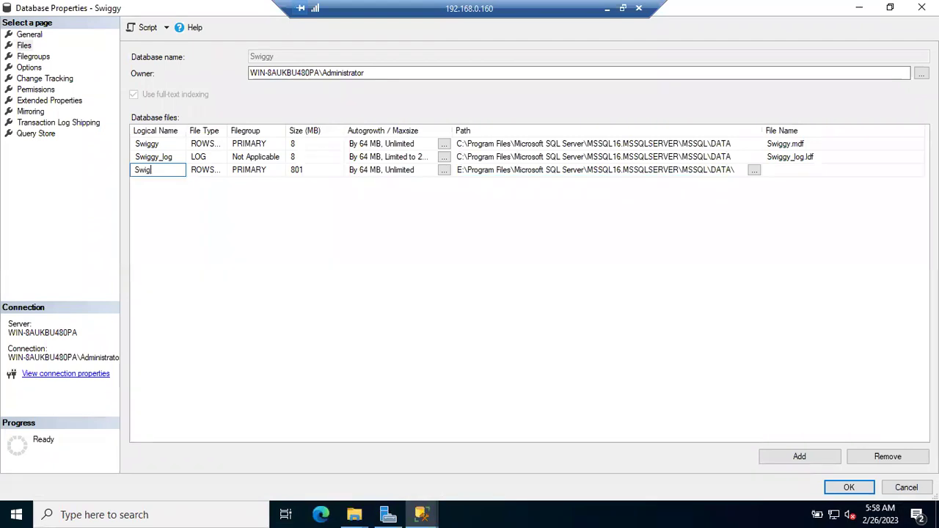
text(gy_F2)
click(33, 58)
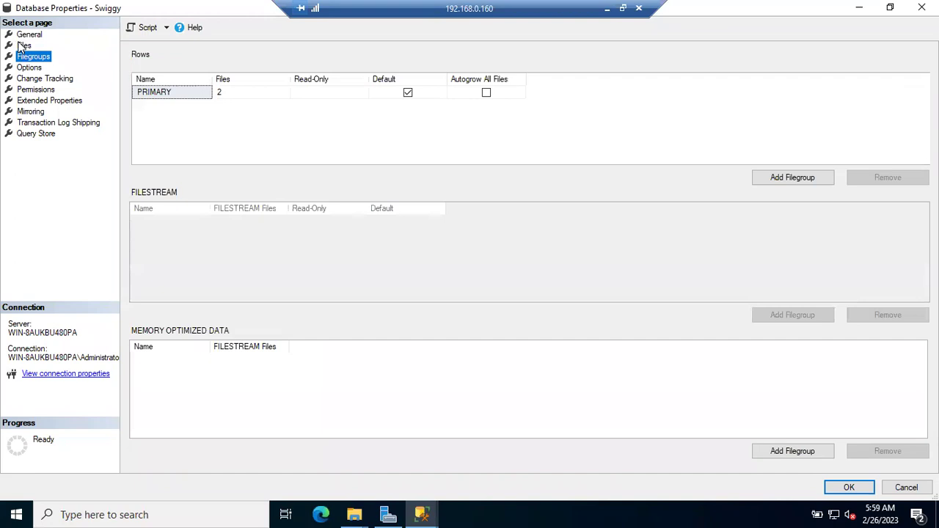
click(22, 45)
click(26, 35)
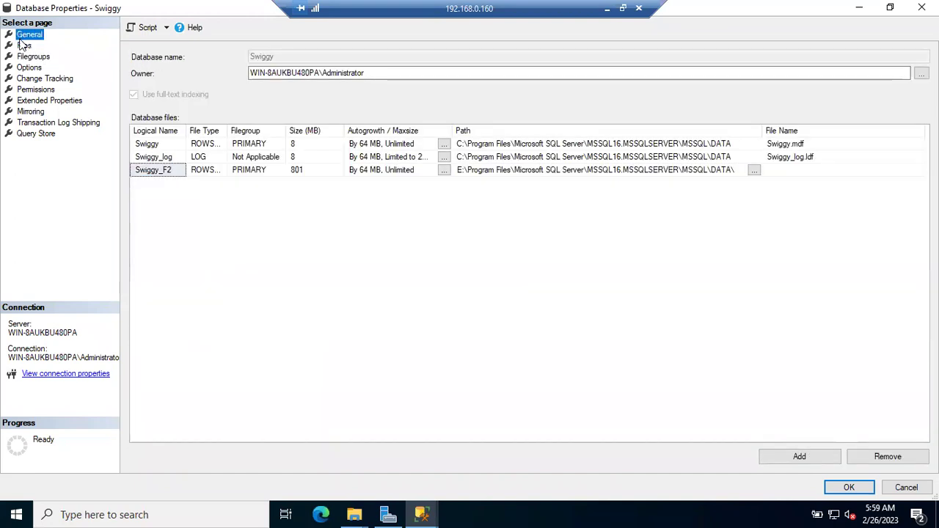
Create filegroup FG2 and tick Default so it replaces PRIMARY.
click(29, 58)
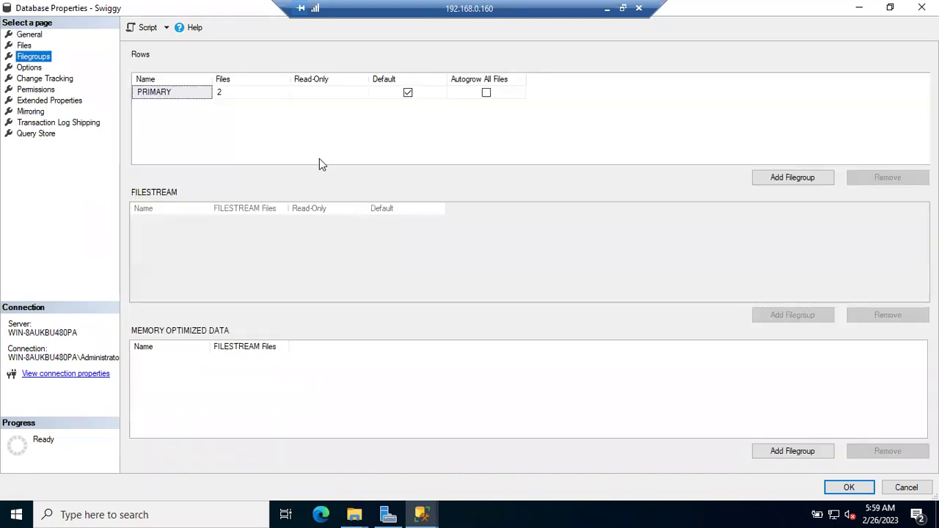
click(786, 180)
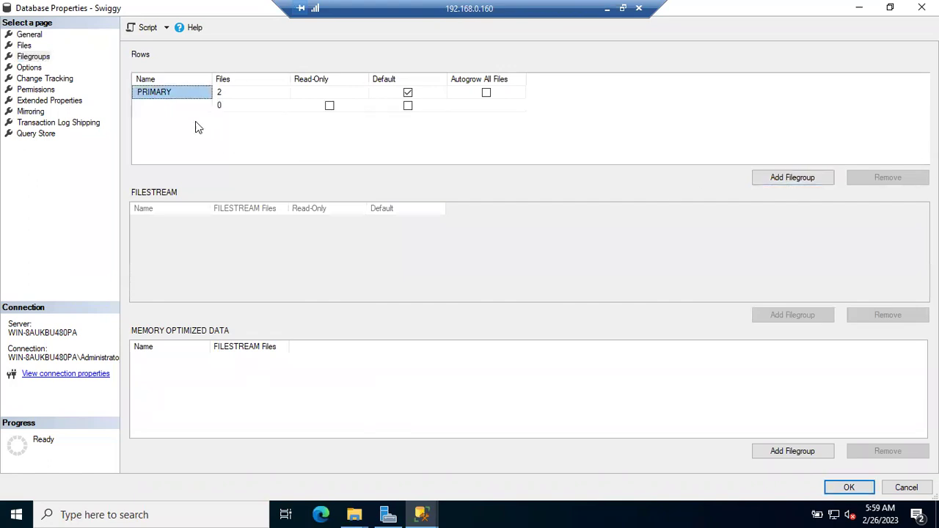
click(162, 107)
text(FG2)
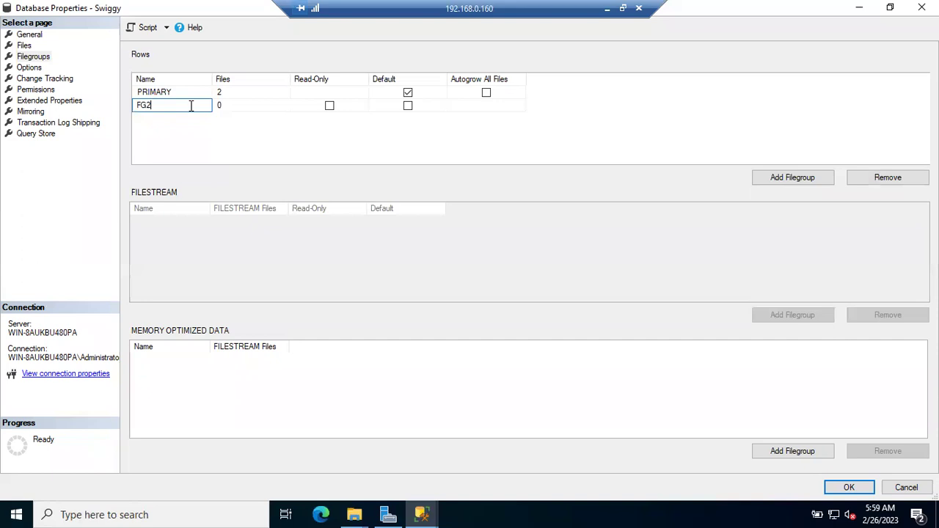
click(407, 107)
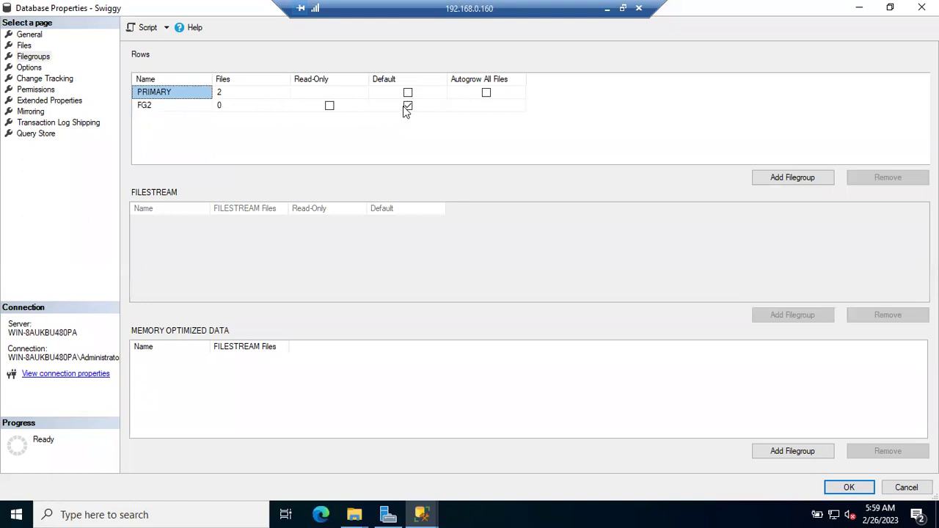
click(31, 47)
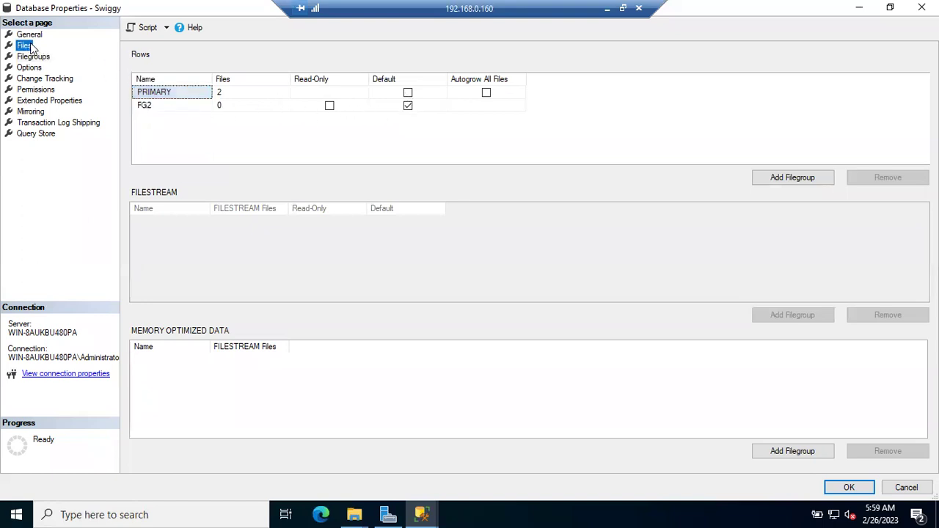
Assign the Swiggy_F2 data file to filegroup FG2, then return to the Filegroups page.
click(261, 171)
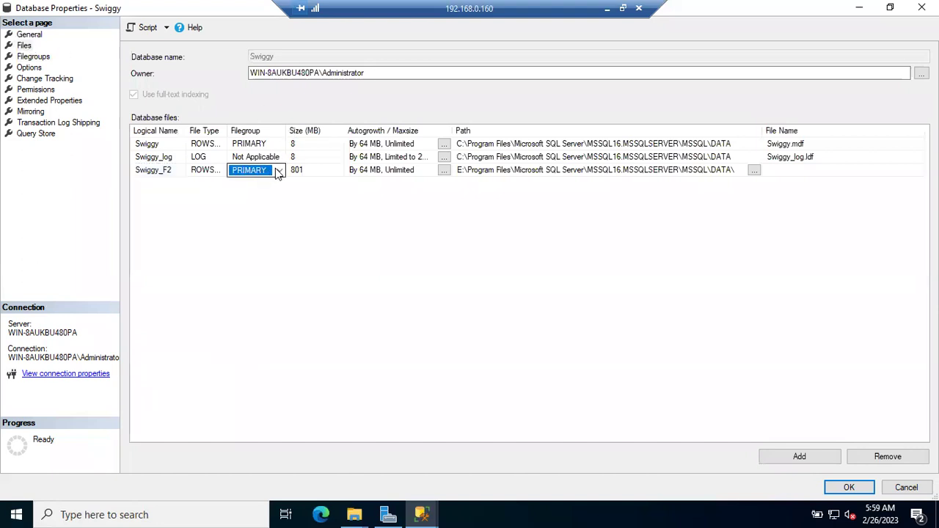
click(279, 171)
click(253, 192)
click(395, 220)
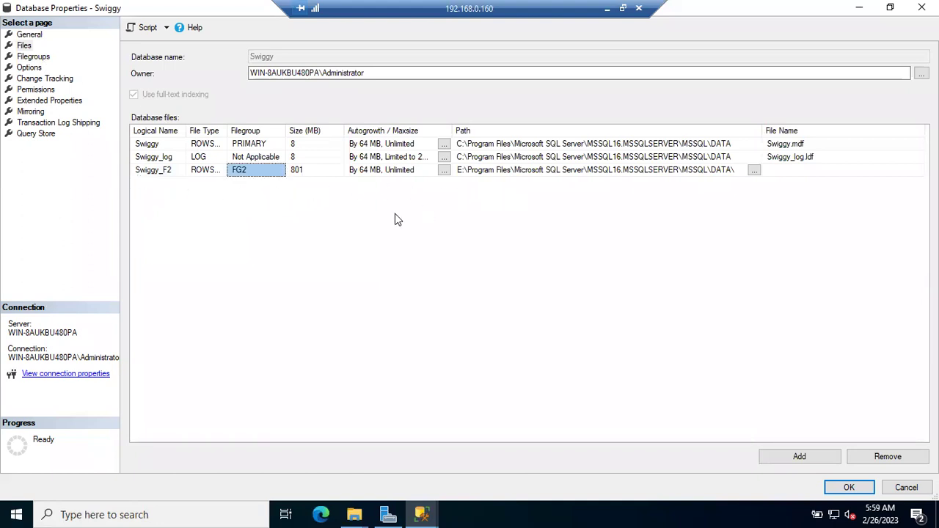
click(34, 56)
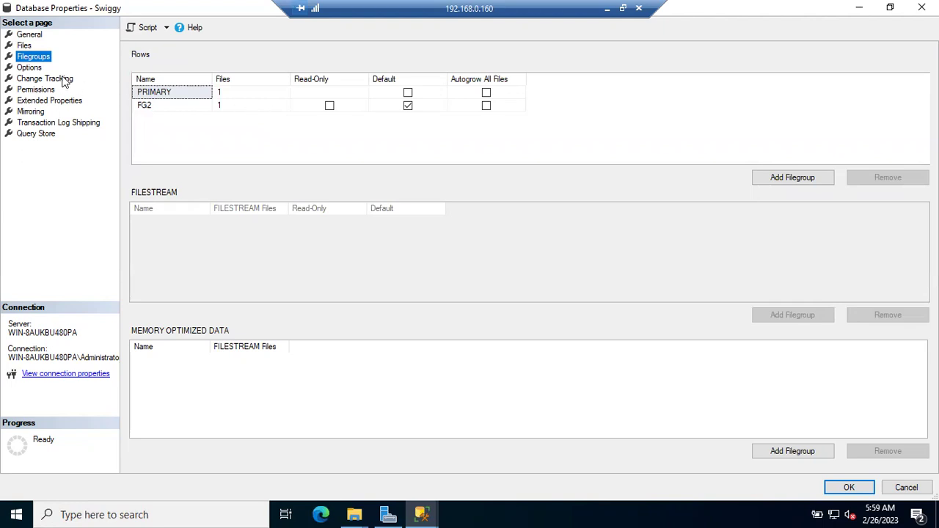
Disable autogrowth for the Swiggy data file so its Autogrowth setting reads None.
click(24, 46)
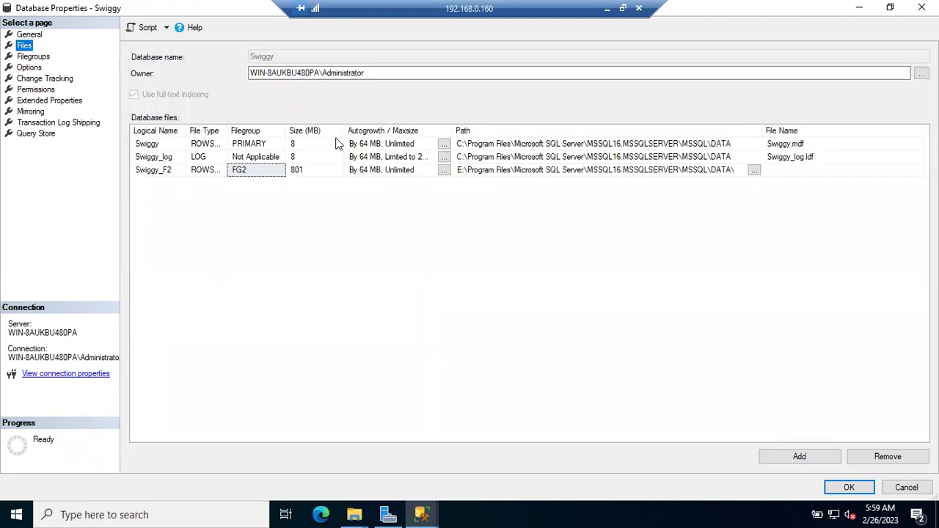
click(444, 143)
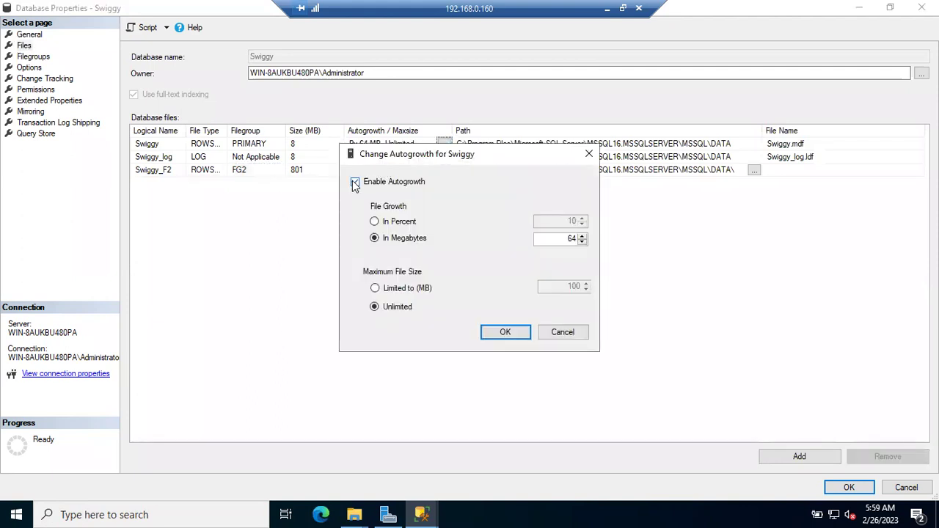
click(371, 182)
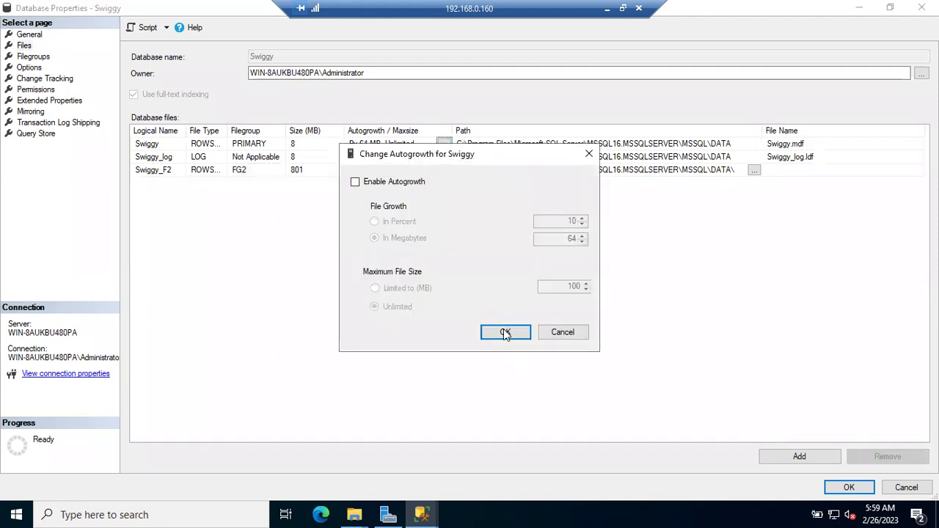
click(505, 332)
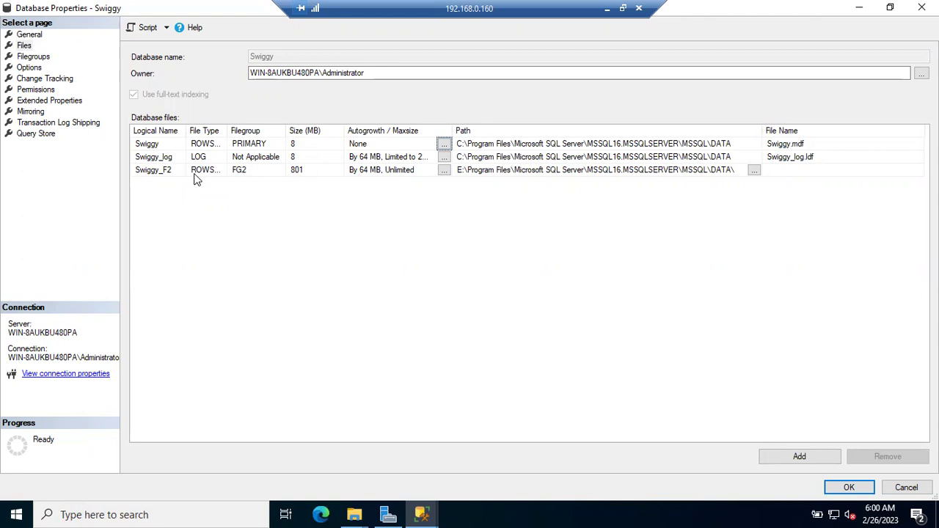
click(33, 57)
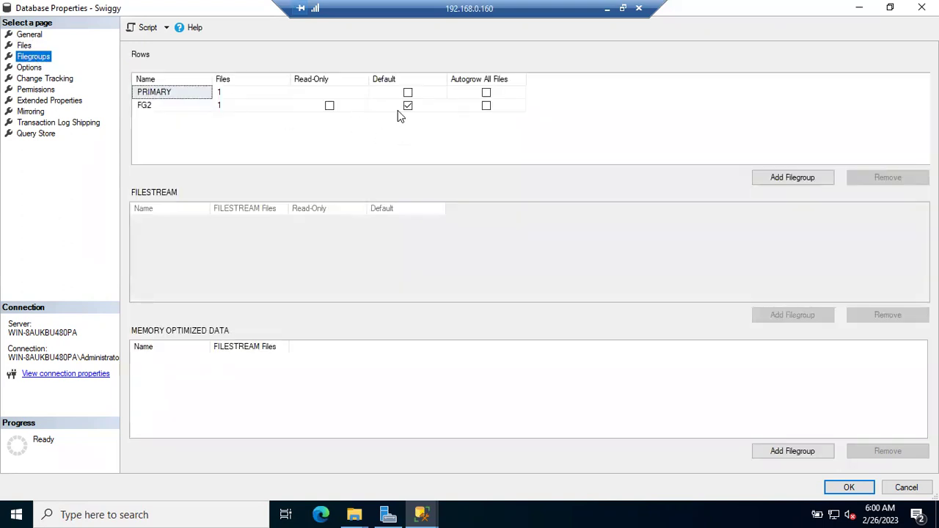
click(28, 46)
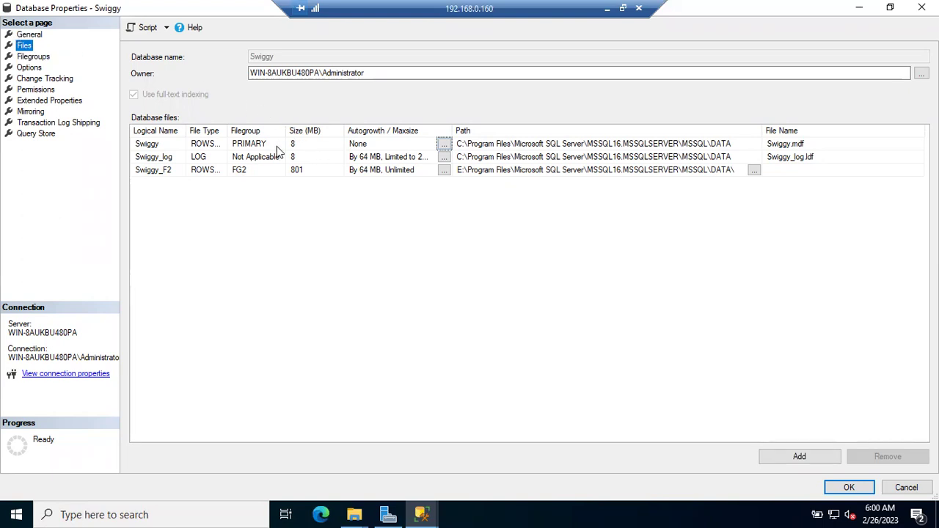
click(444, 143)
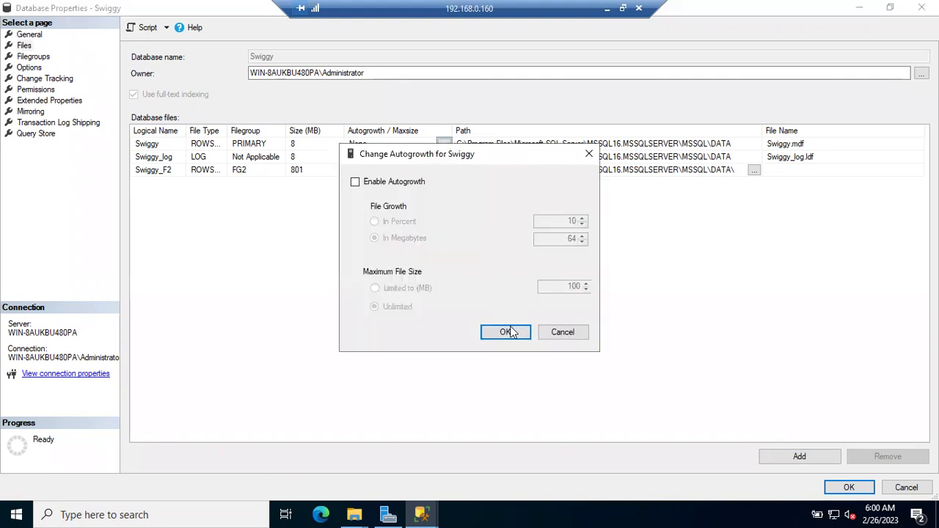
click(506, 332)
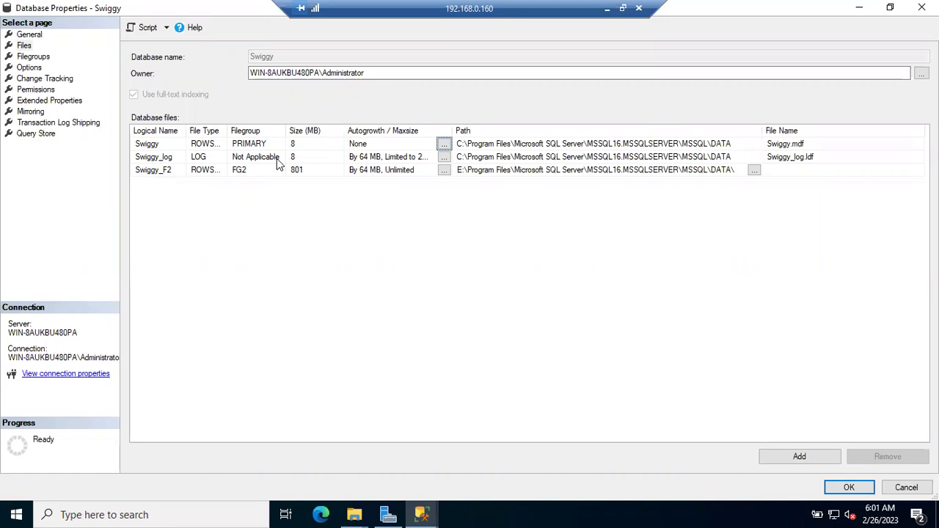
click(33, 59)
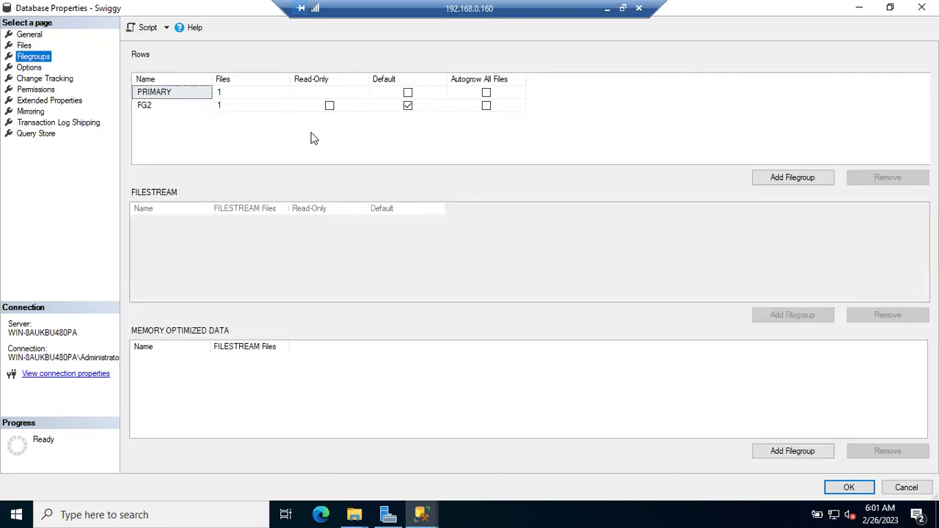
click(25, 45)
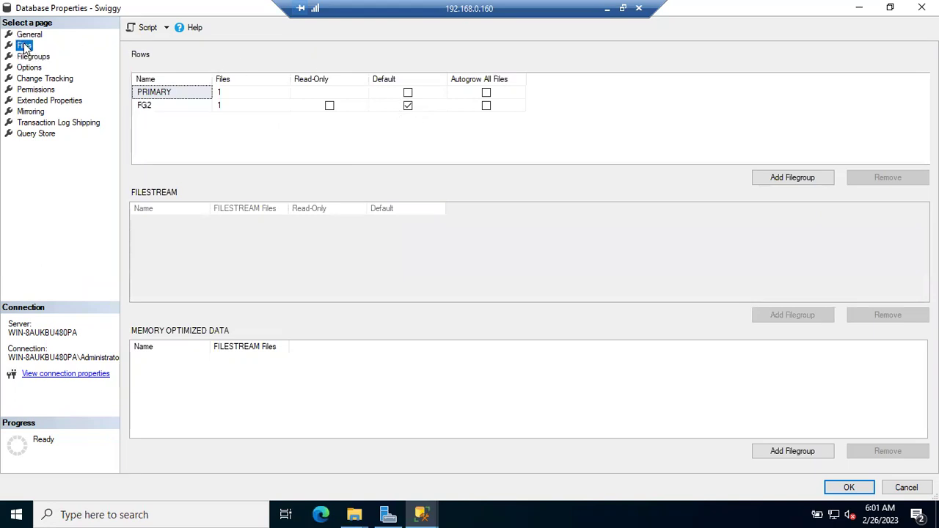
click(445, 145)
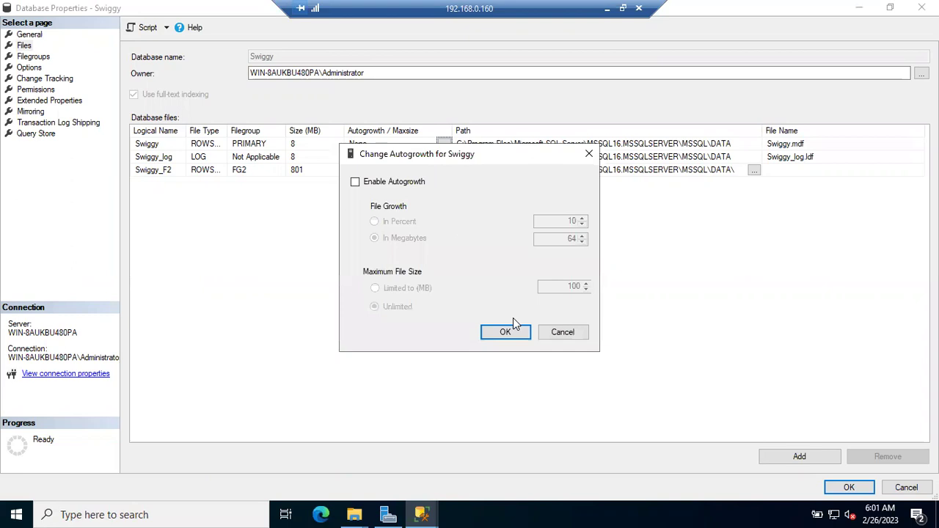
click(505, 331)
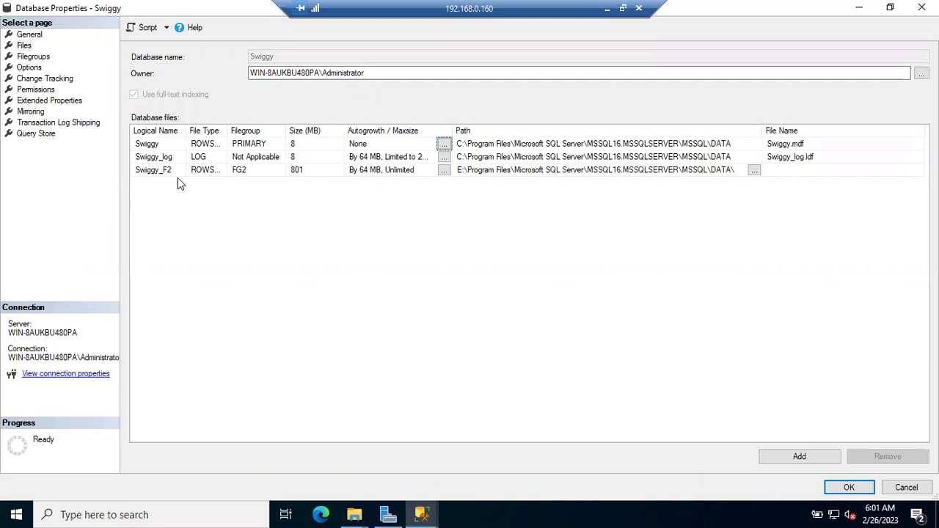
click(443, 144)
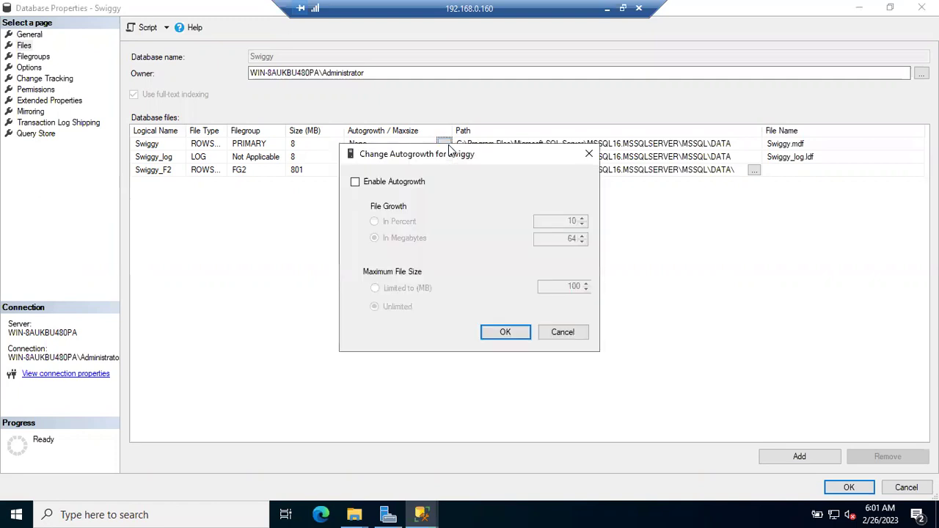
click(387, 184)
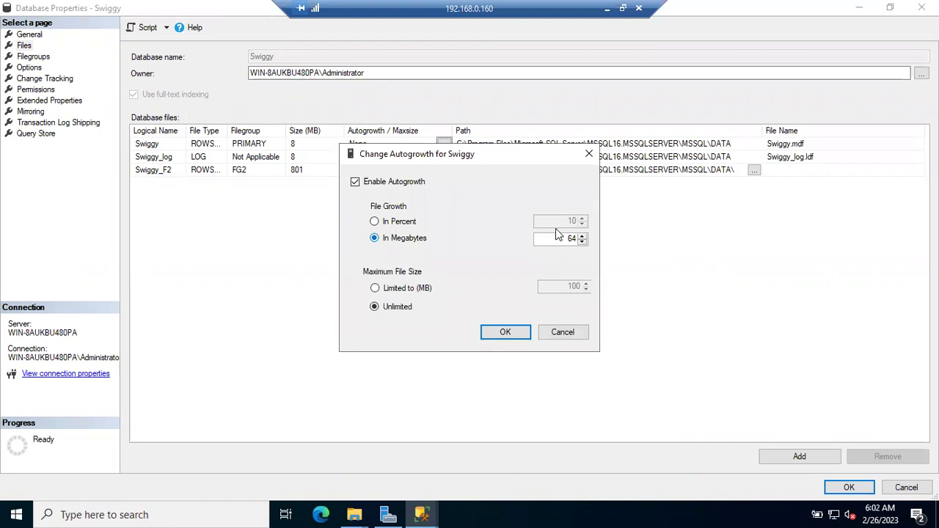
drag(563, 238, 652, 241)
text(1024)
click(403, 222)
click(555, 220)
drag(555, 220, 602, 222)
click(562, 332)
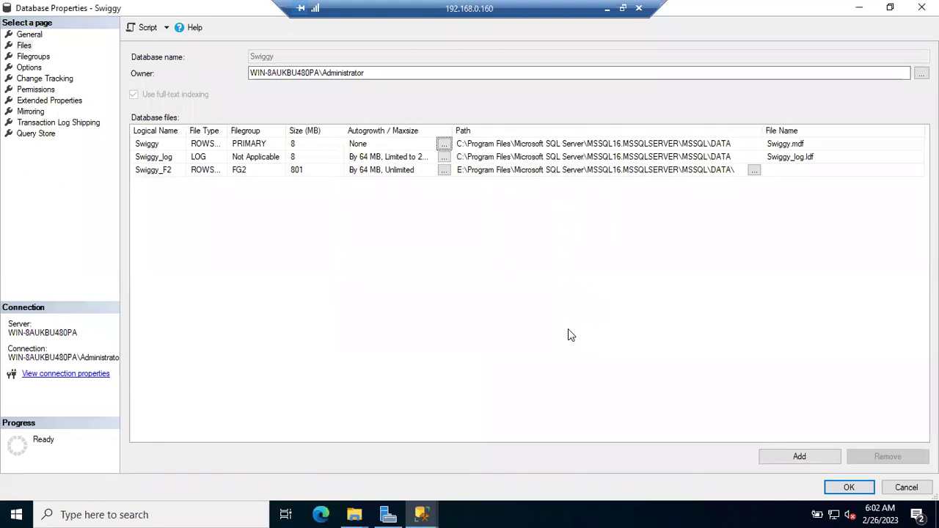
Cancel the Swiggy Database Properties window and minimize Management Studio to show Server Manager.
click(906, 487)
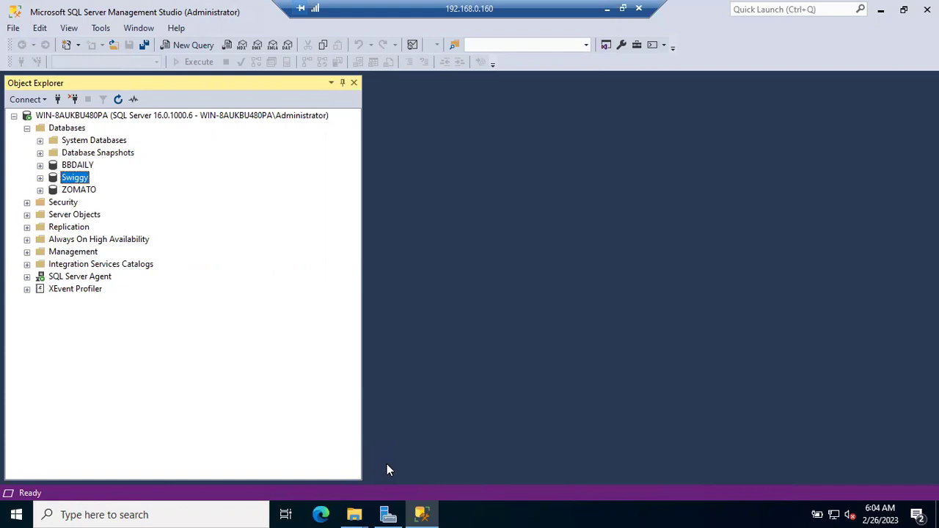
click(424, 512)
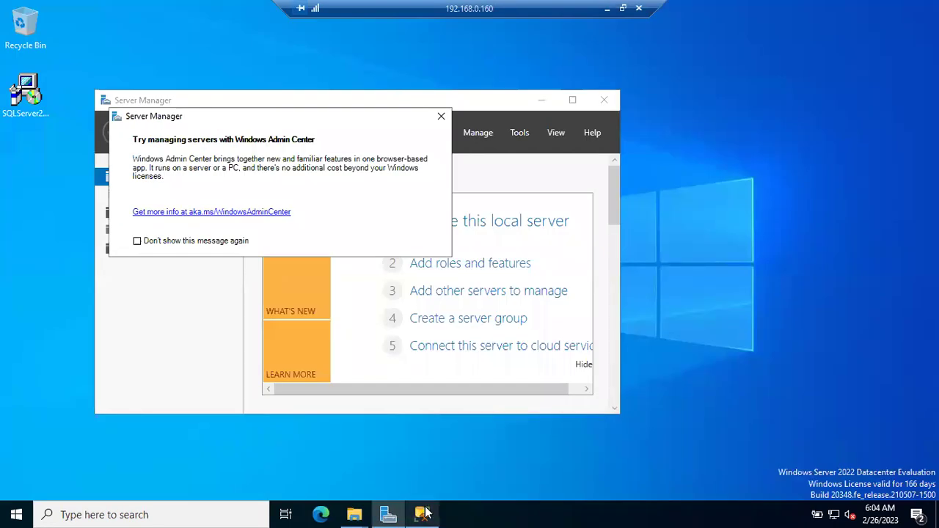
Restore Management Studio and open Properties for the Swiggy database.
mouse_move(427, 513)
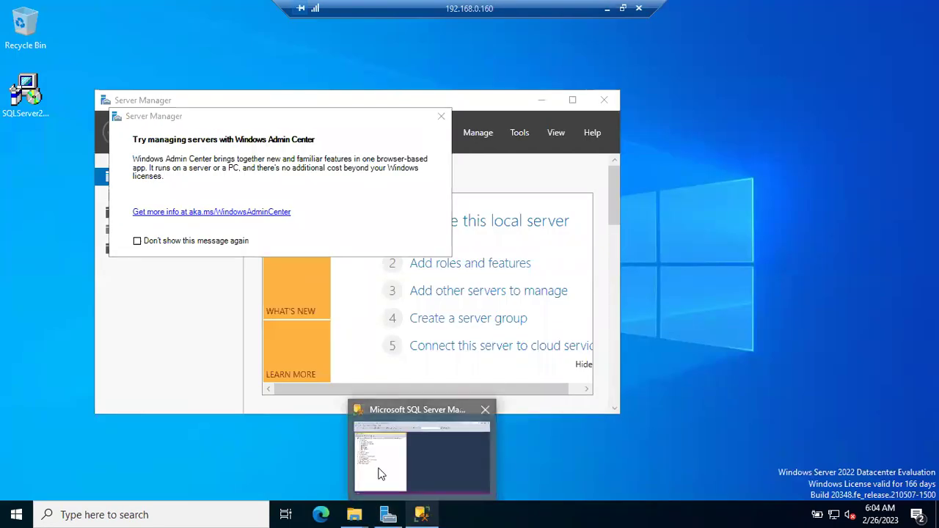
click(377, 471)
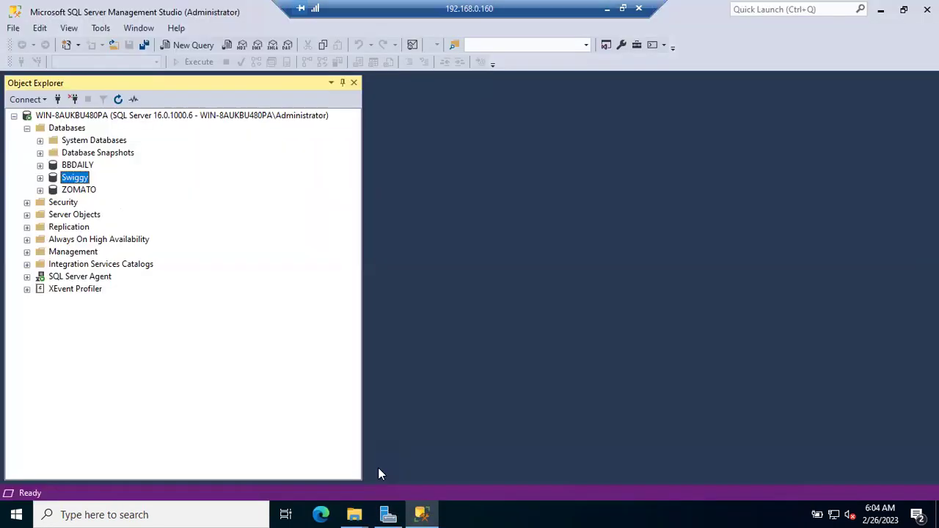
right_click(70, 181)
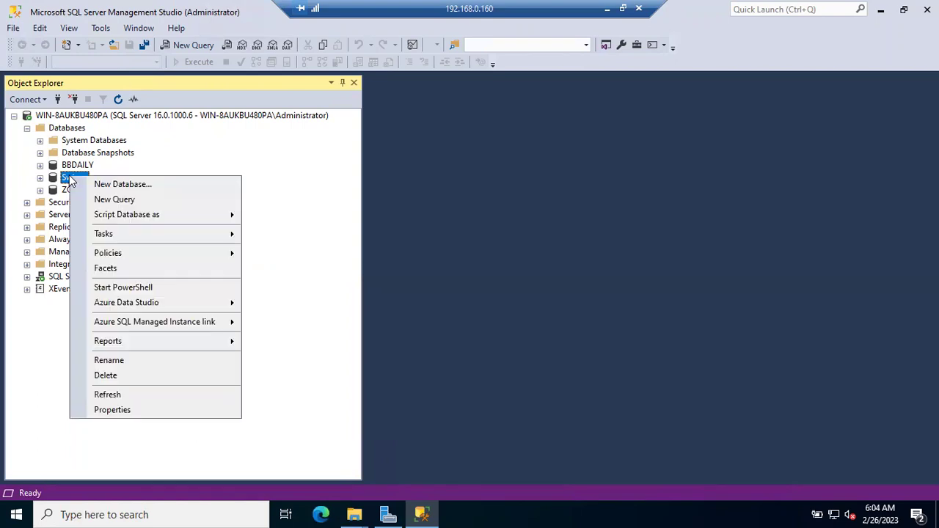
click(159, 408)
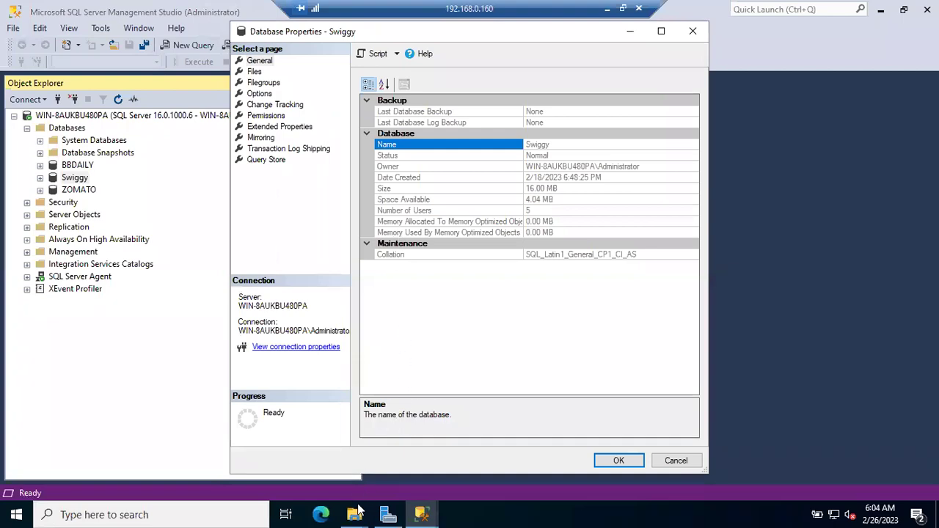
Check the This PC window in File Explorer, then dismiss it.
click(354, 514)
click(230, 462)
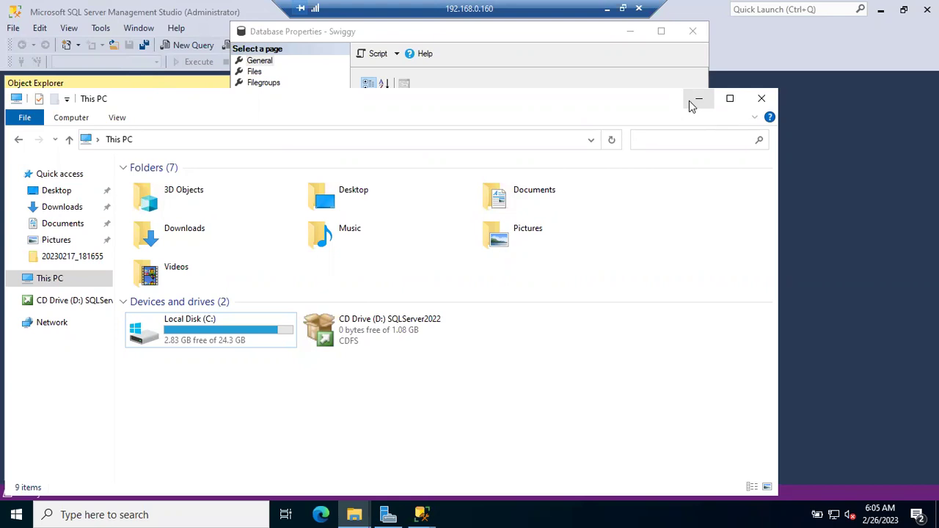
click(698, 100)
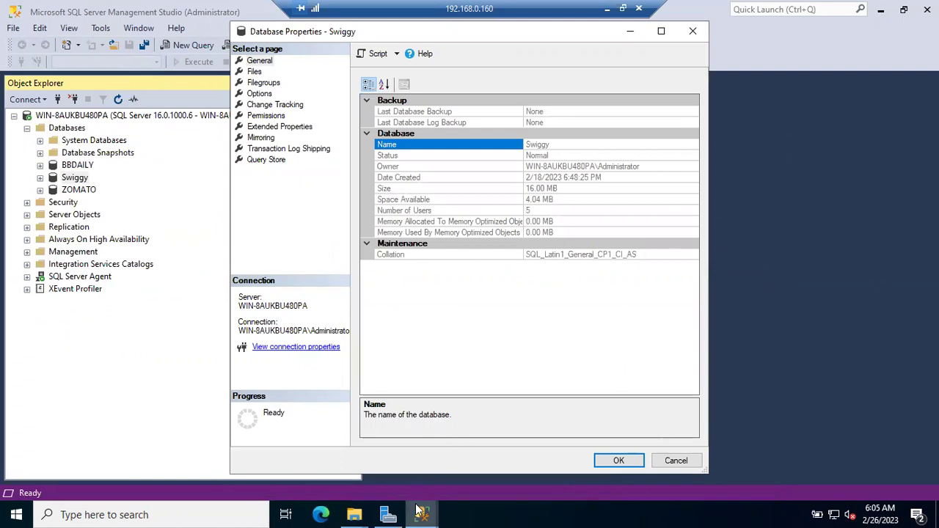
Show the Files page listing Swiggy and Swiggy_log at 8 MB, growing 64 MB.
mouse_move(419, 510)
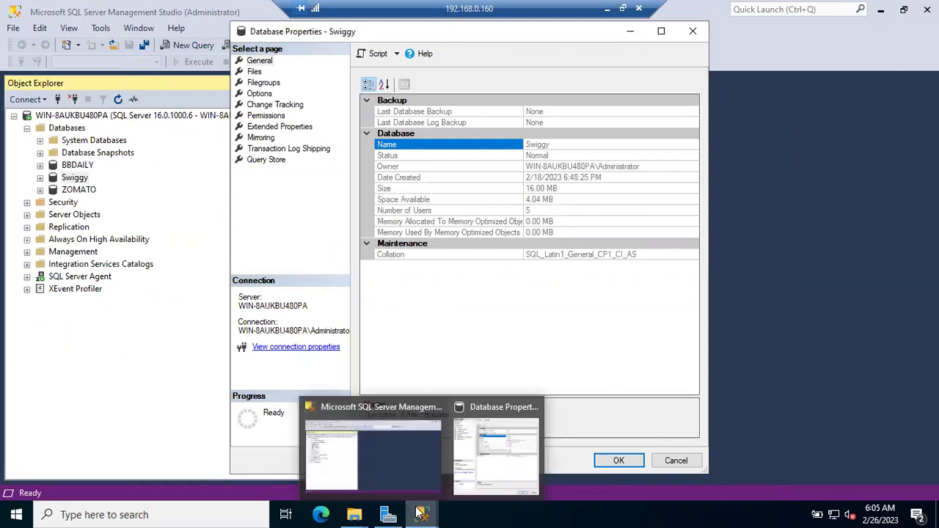
click(476, 475)
click(253, 72)
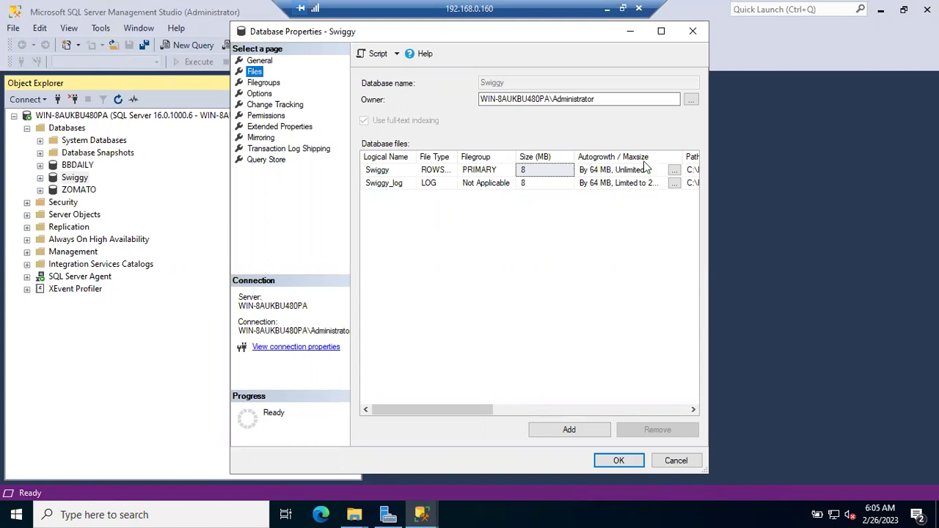
Open Change Autogrowth for the Swiggy file, showing 64 MB growth and unlimited maximum size.
click(673, 170)
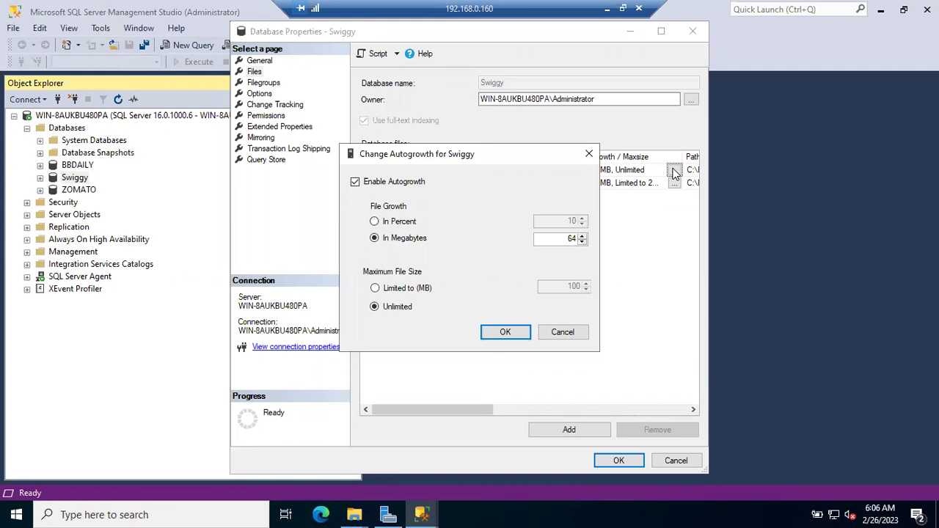
Cancel the Change Autogrowth and Swiggy Database Properties dialogs without changes.
click(564, 332)
click(675, 460)
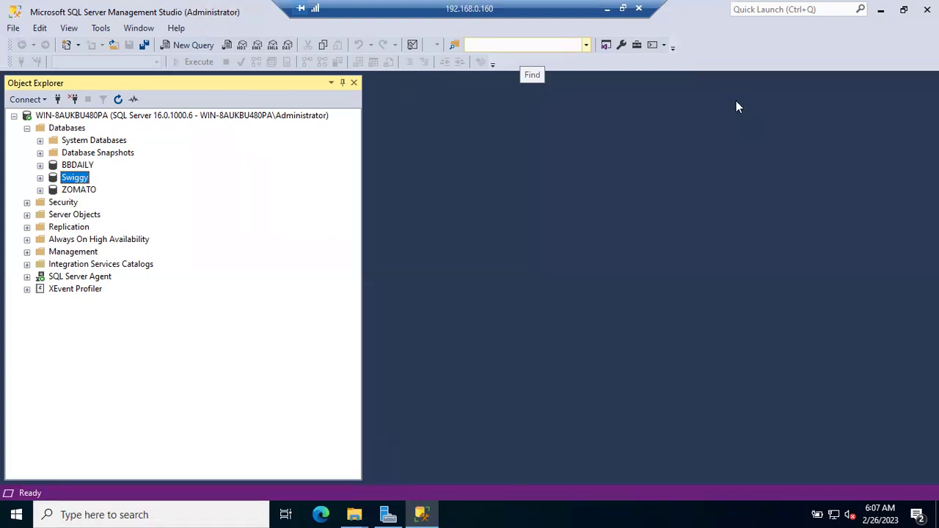
Expand Security > Server Roles and select the processadmin and securityadmin roles.
click(27, 202)
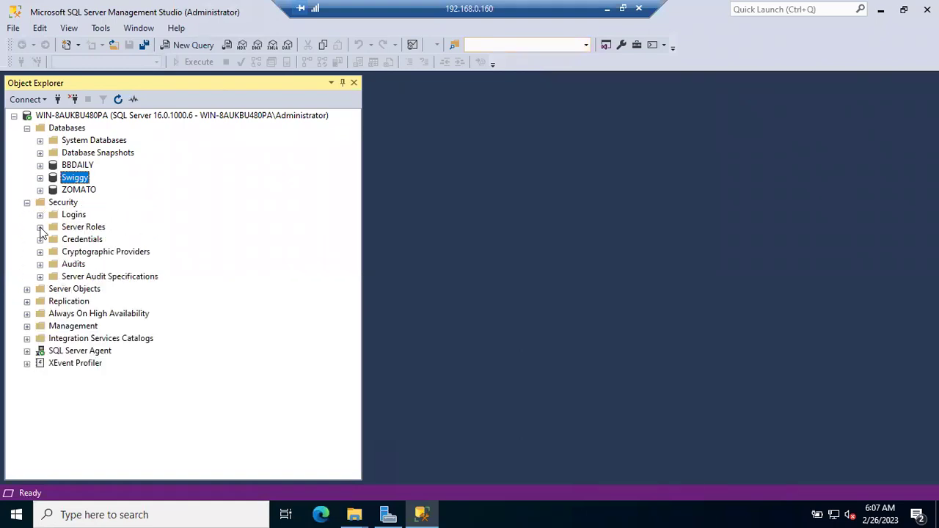
click(40, 228)
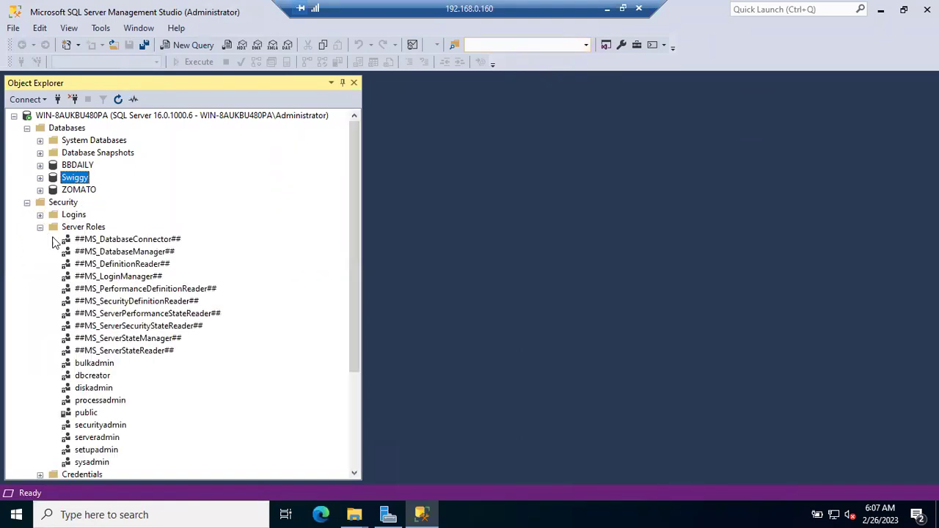
click(110, 402)
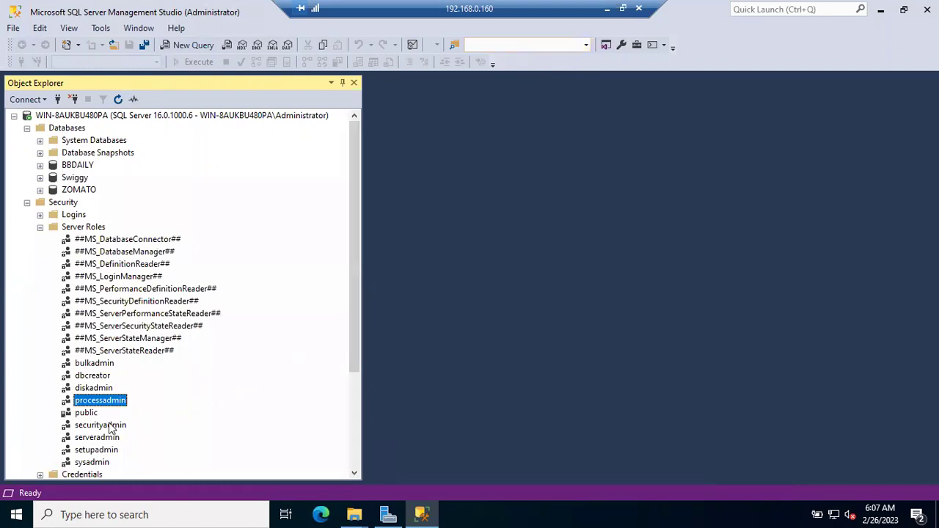
click(110, 426)
Start a new query window and minimise the Remote Desktop session.
drag(352, 288, 352, 352)
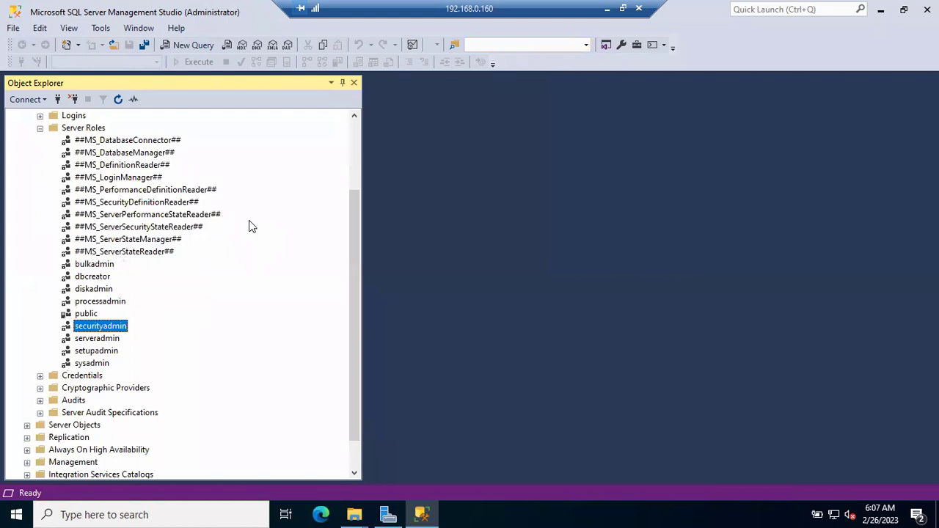
click(205, 45)
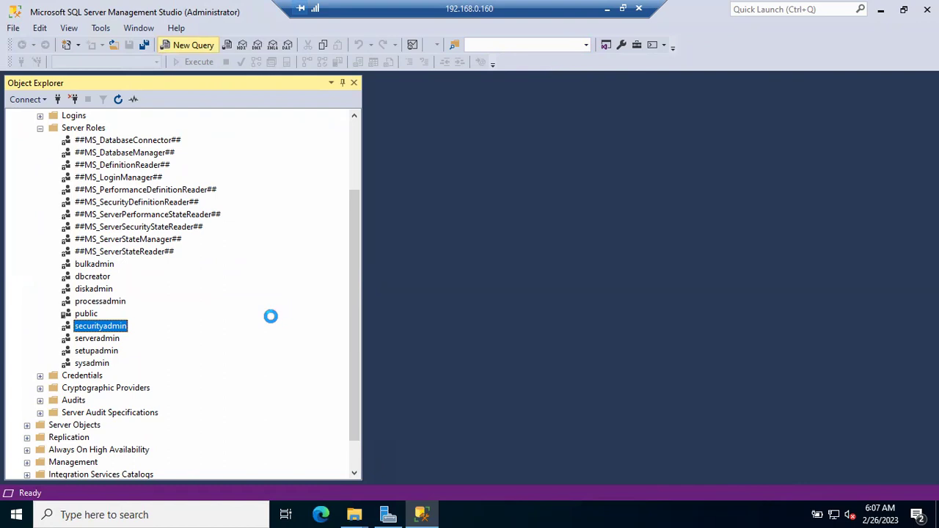
click(602, 9)
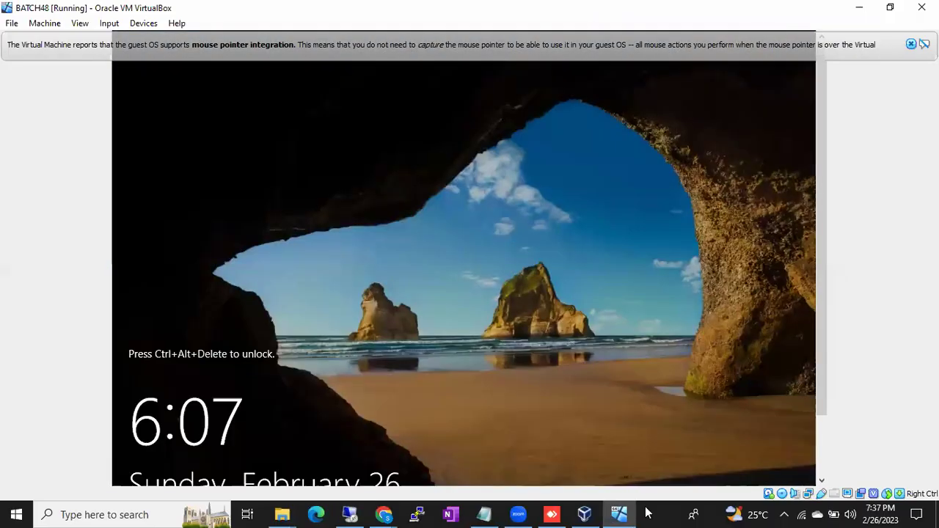
Launch Notepad and type Grant, With Grant, Revoke and Deny on separate lines.
key(super+r)
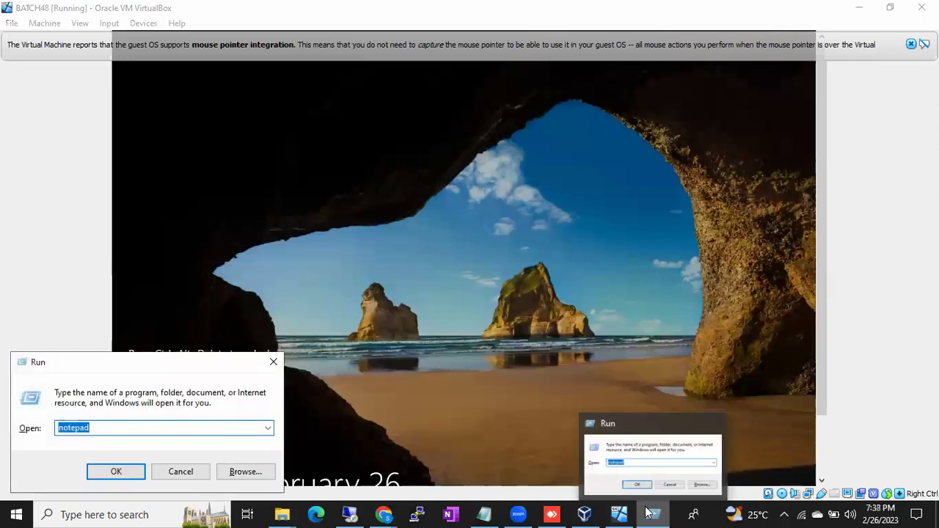
click(648, 513)
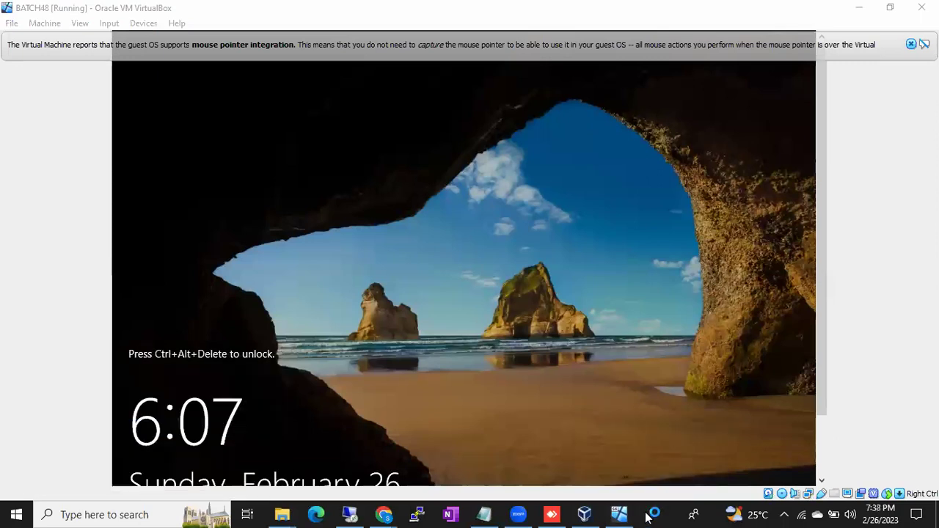
text(Grn)
key(BackSpace)
text(ant)
key(Return)
text(With Grant)
key(Return)
text(Revoke)
key(Return)
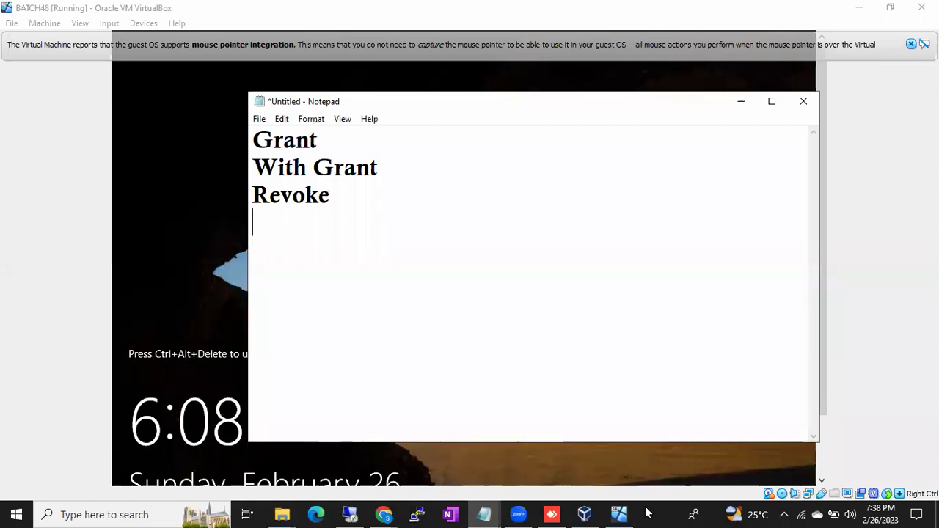
text(Deny)
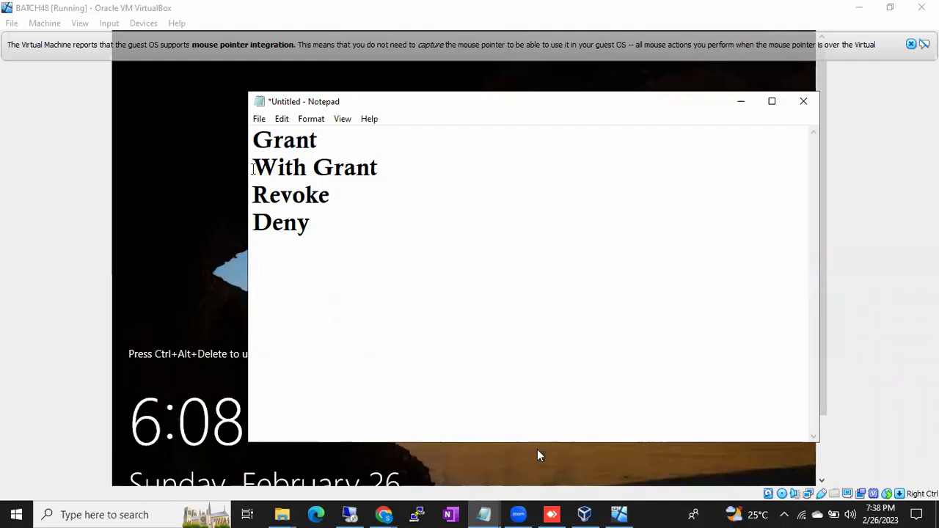
Insert 'Giving the permissions' under Grant and a blank line after With Grant.
key(Return)
key(Up)
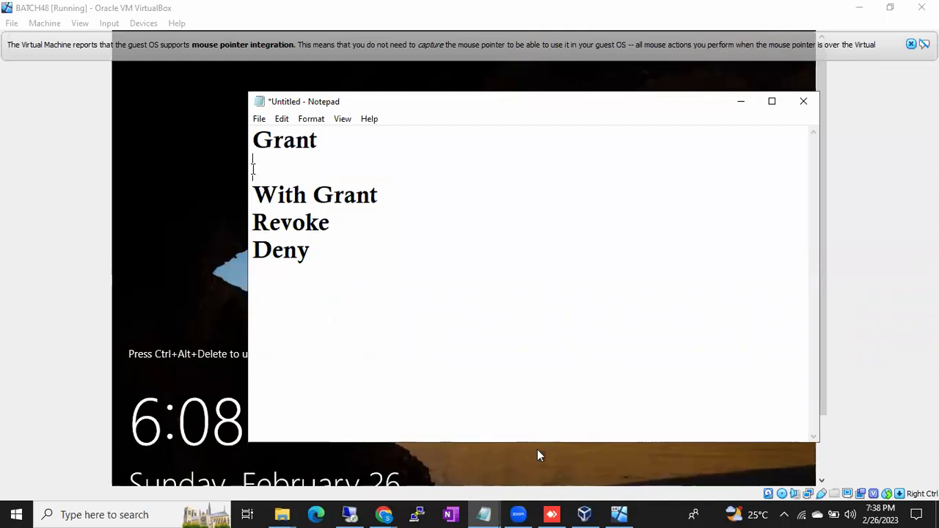
text(Giving the permi)
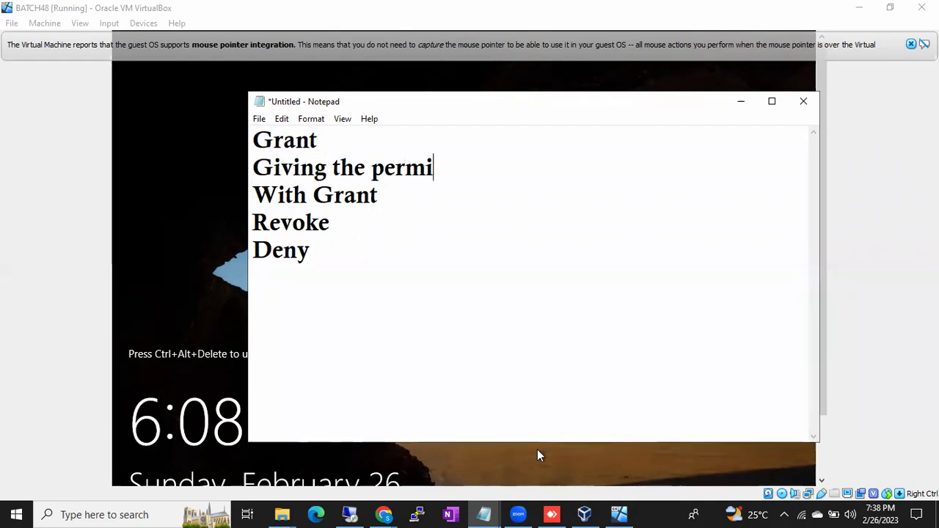
text(ssions)
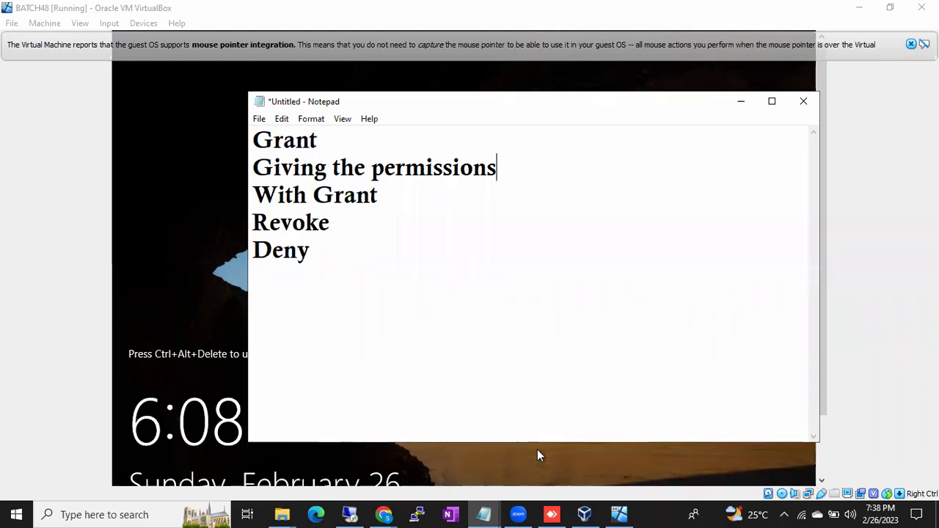
key(Down)
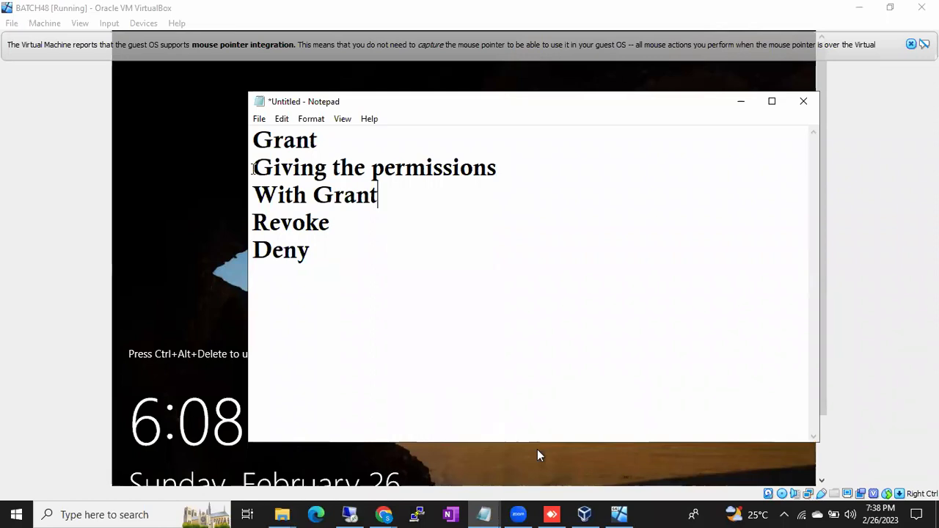
key(Return)
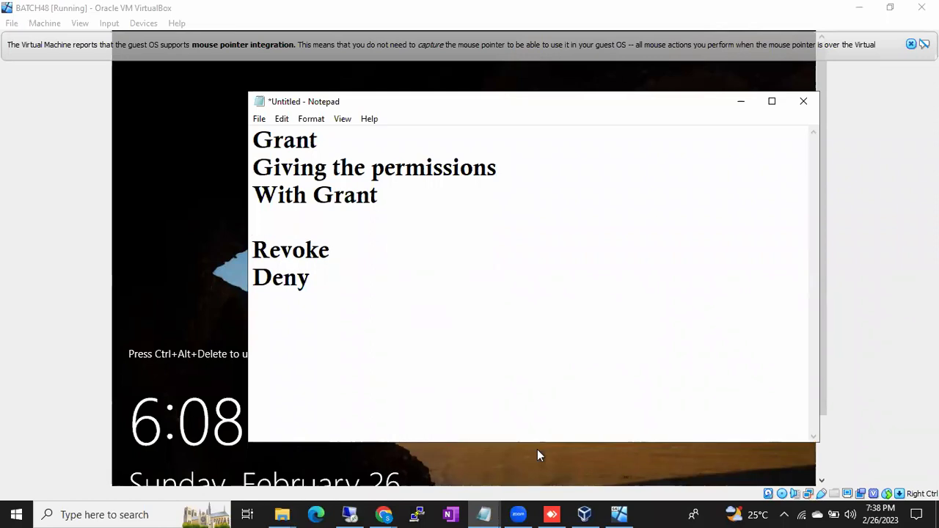
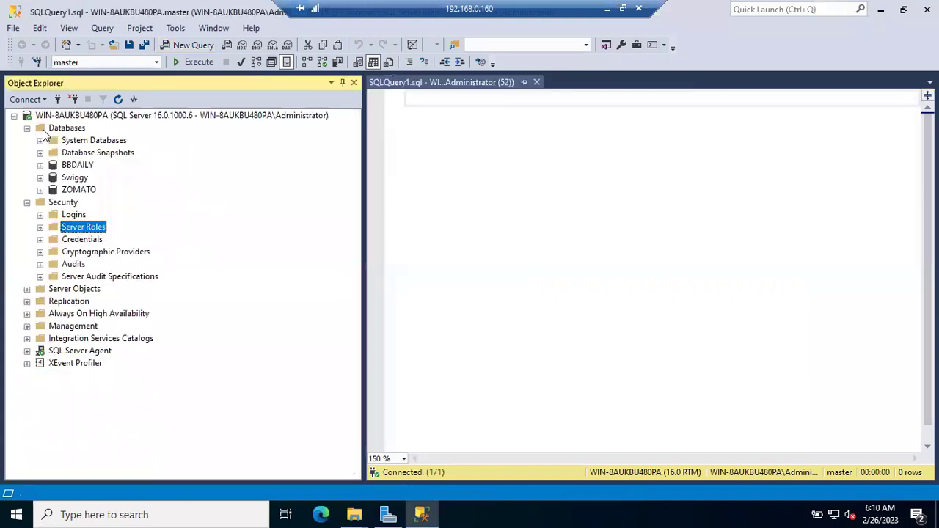
Review the test login's User Mapping under Security > Logins, then begin a new server connection.
click(39, 216)
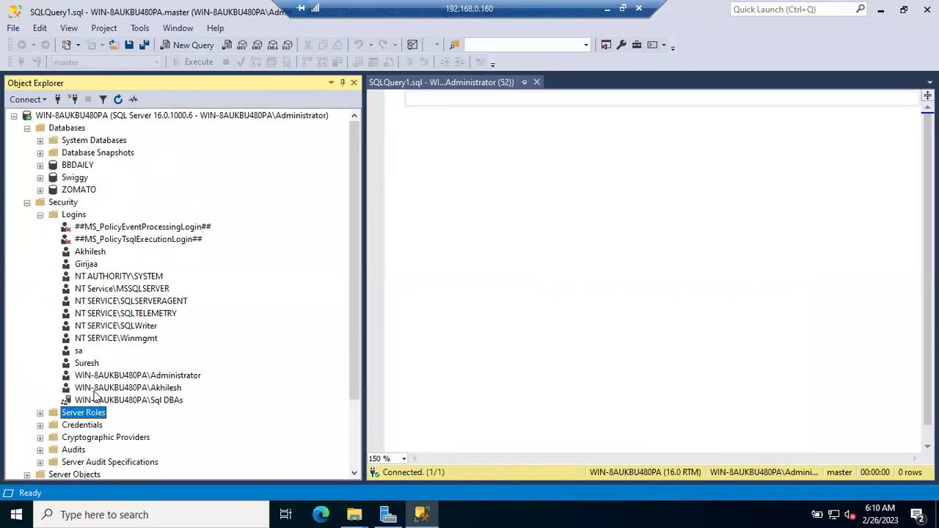
double_click(90, 253)
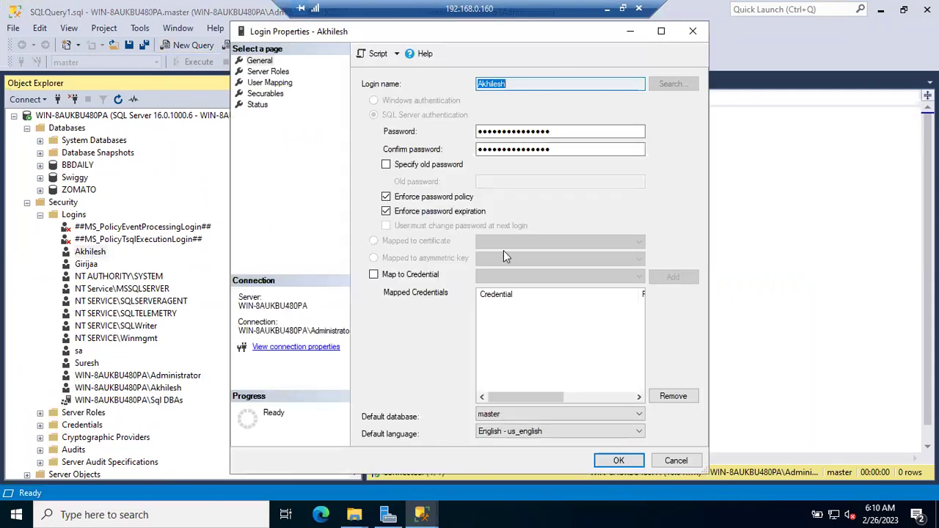
click(280, 85)
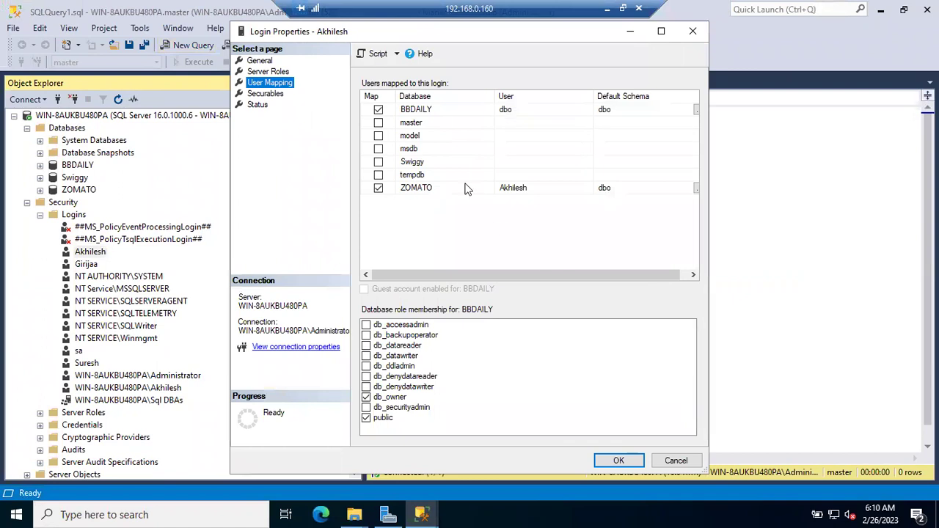
click(675, 460)
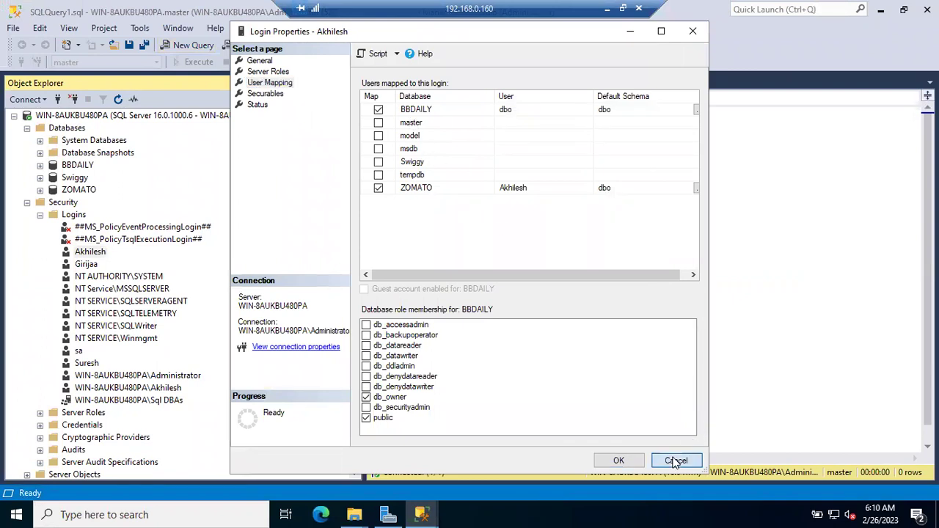
click(58, 99)
click(497, 194)
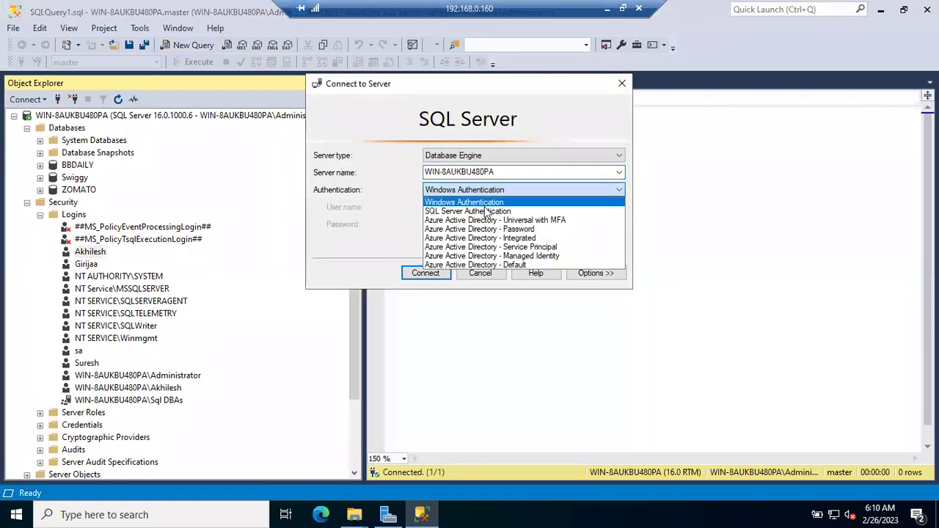
Sign in as the test login with SQL Server Authentication, dismiss the 18456 failure and cancel.
click(479, 212)
double_click(468, 208)
text(Akhilesh)
key(Tab)
text(***)
key(Return)
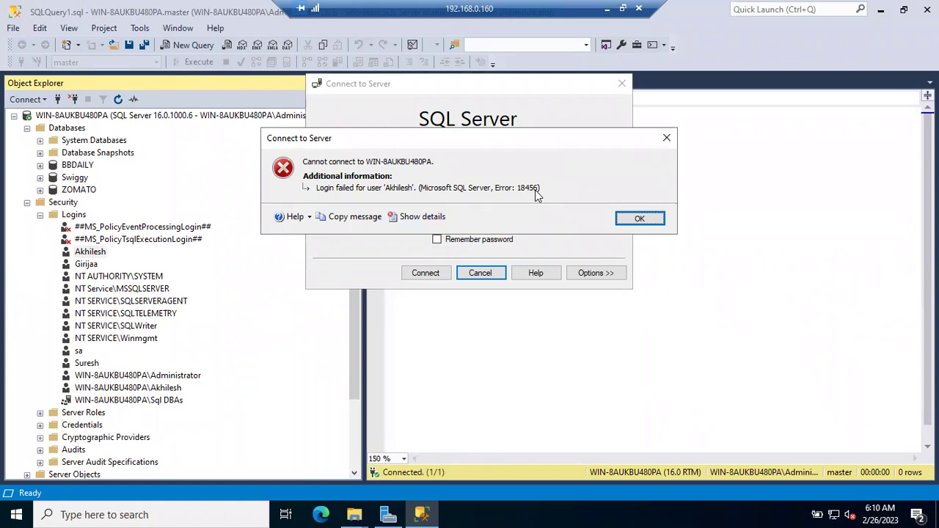
click(625, 218)
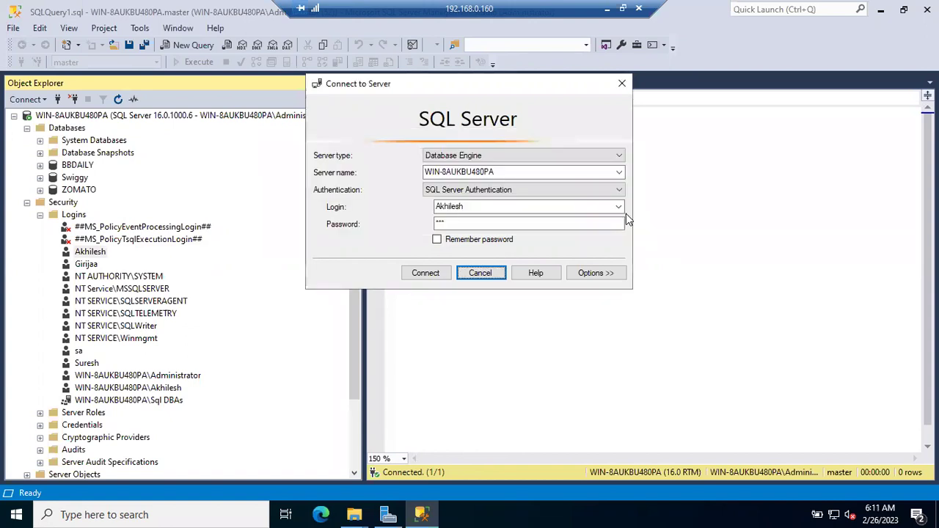
click(480, 273)
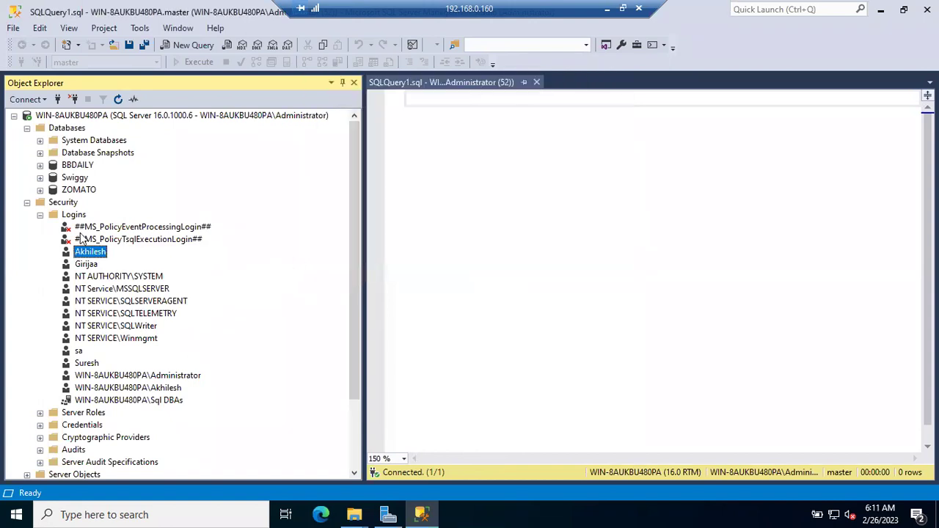
Collapse Security and Databases and open the Current log under Management > SQL Server Logs.
click(27, 204)
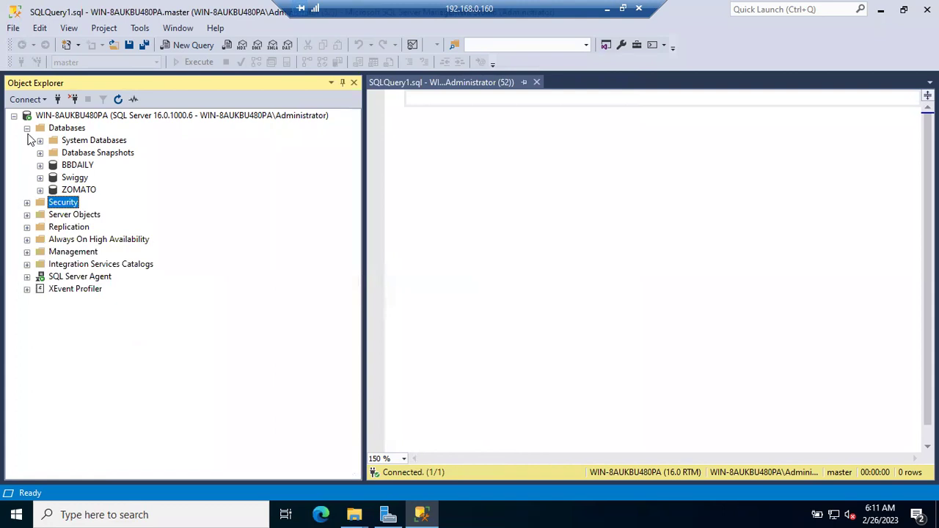
click(27, 128)
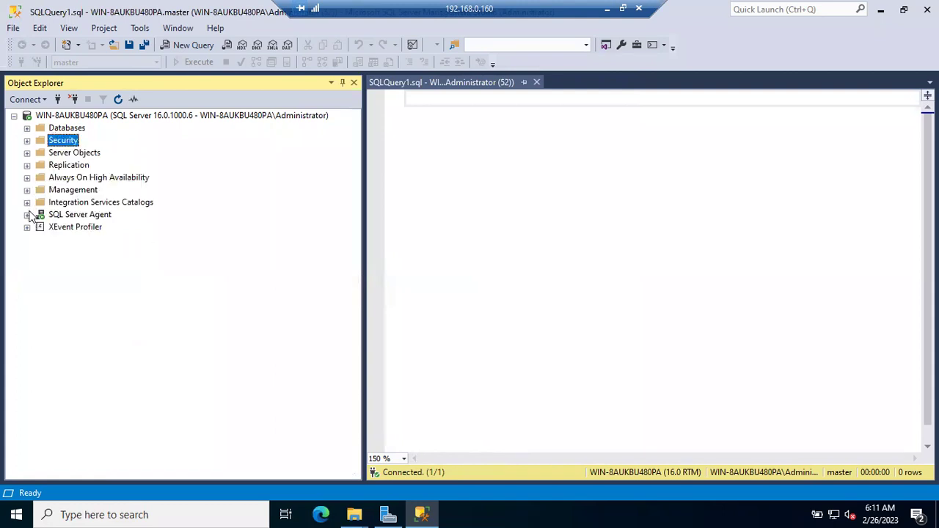
click(27, 190)
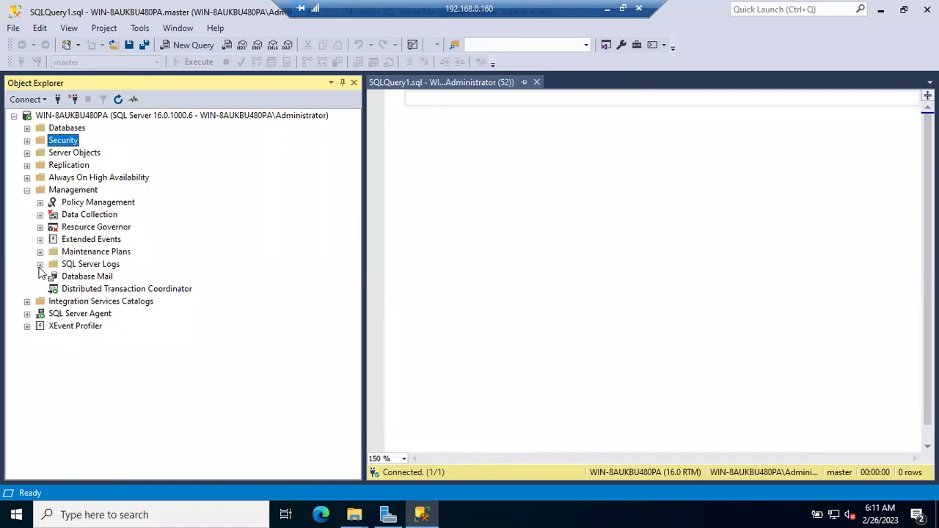
click(40, 264)
click(91, 276)
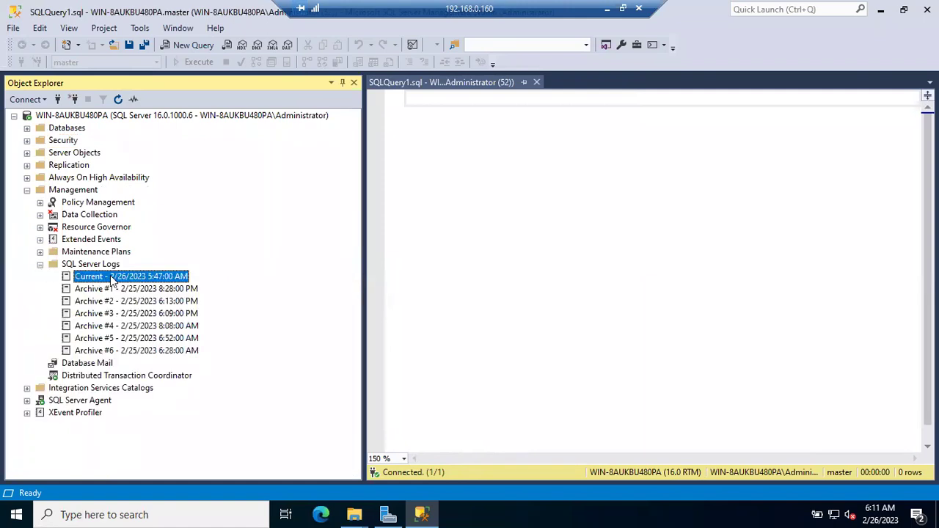
double_click(121, 275)
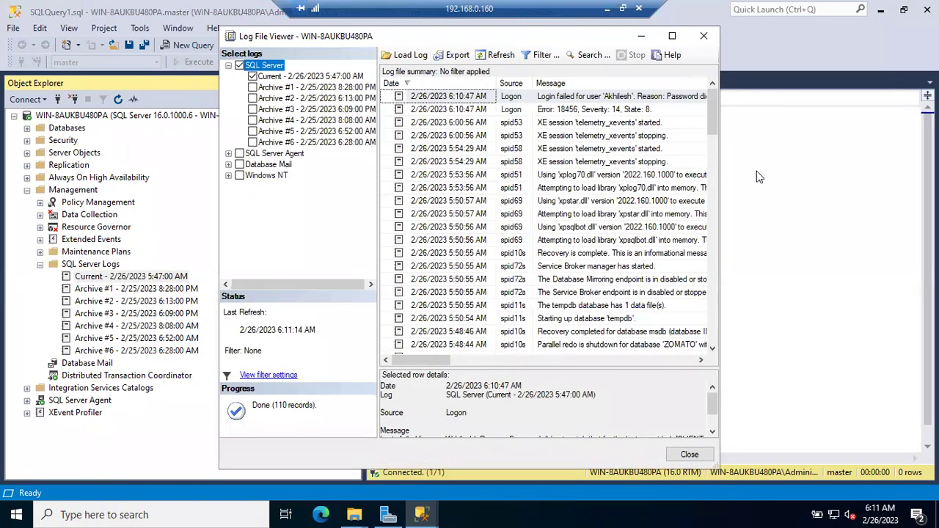
Maximise the log viewer, read the password-mismatch Login failed entry, then close it.
click(671, 36)
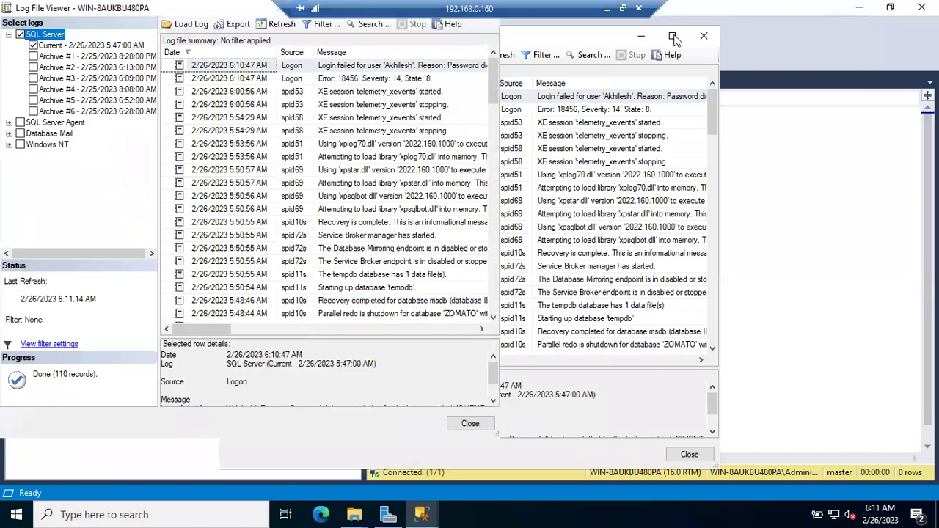
click(362, 67)
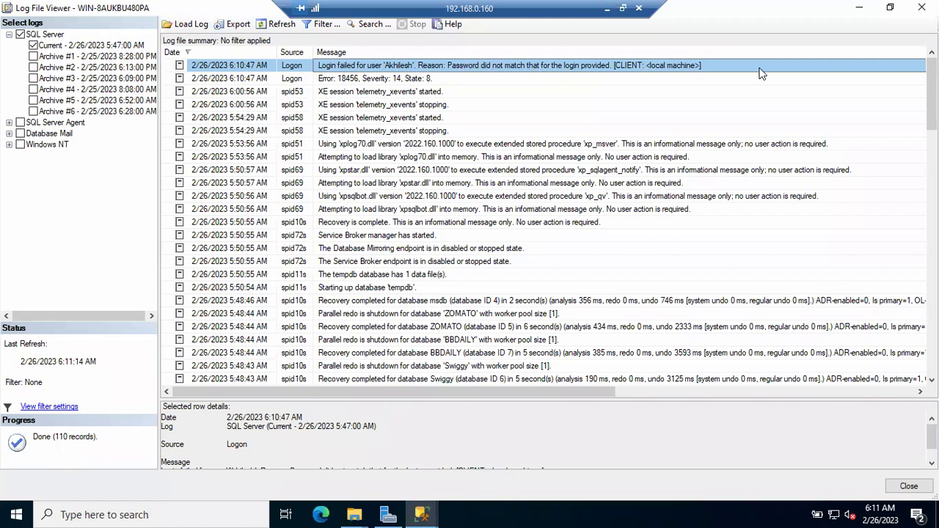
click(859, 7)
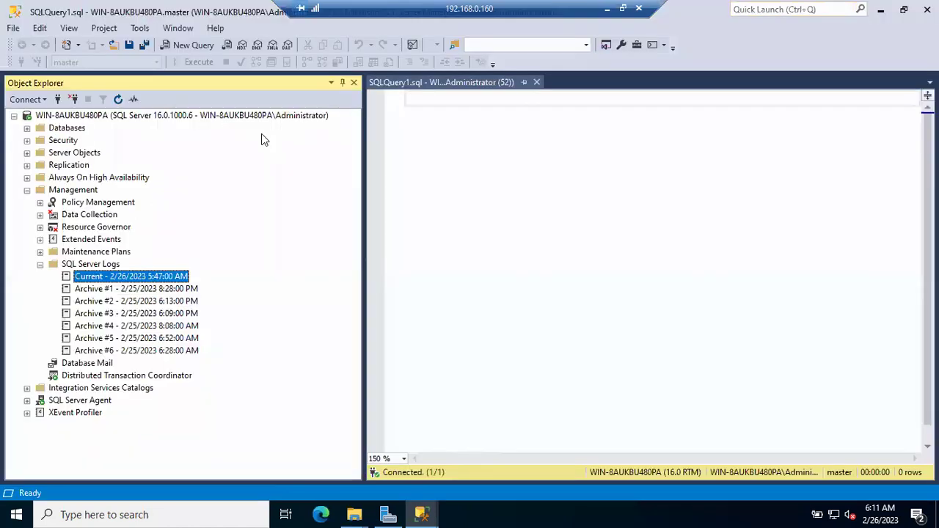
Attempt a SQL Server Authentication sign-in with a mistyped login name, then dismiss the failure.
click(58, 100)
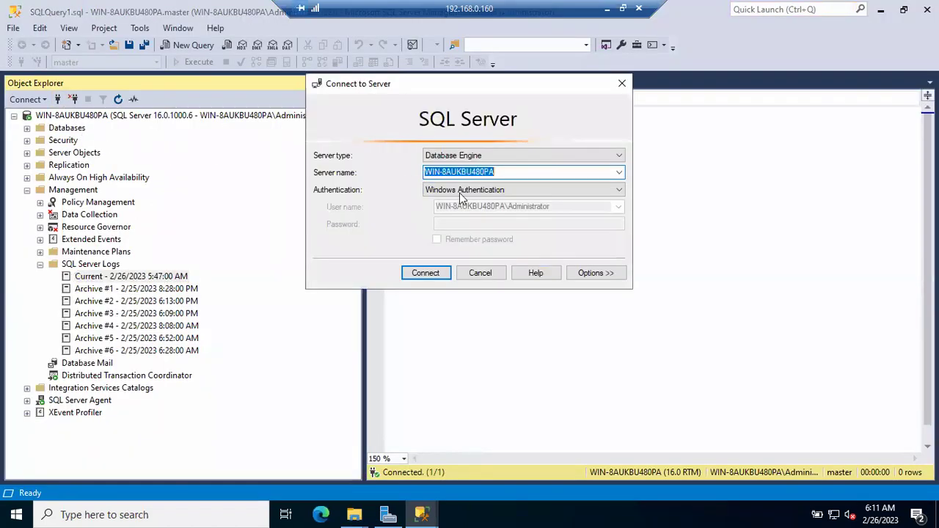
click(495, 192)
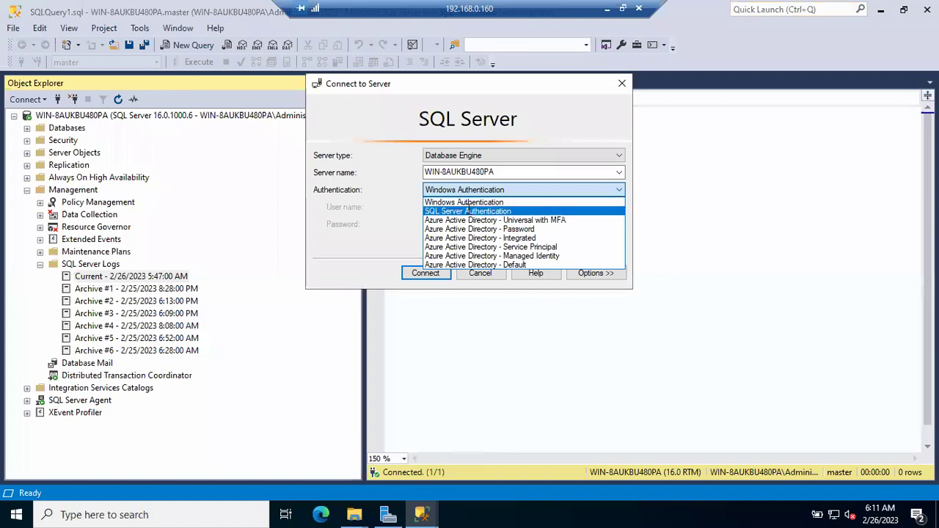
click(467, 209)
double_click(461, 206)
text(A)
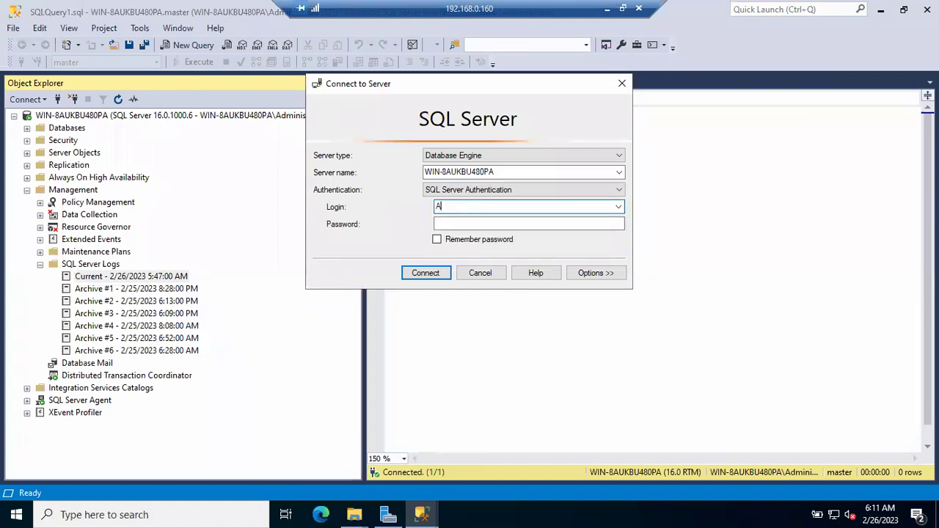
text(khilesh1)
key(Tab)
text(12)
key(Return)
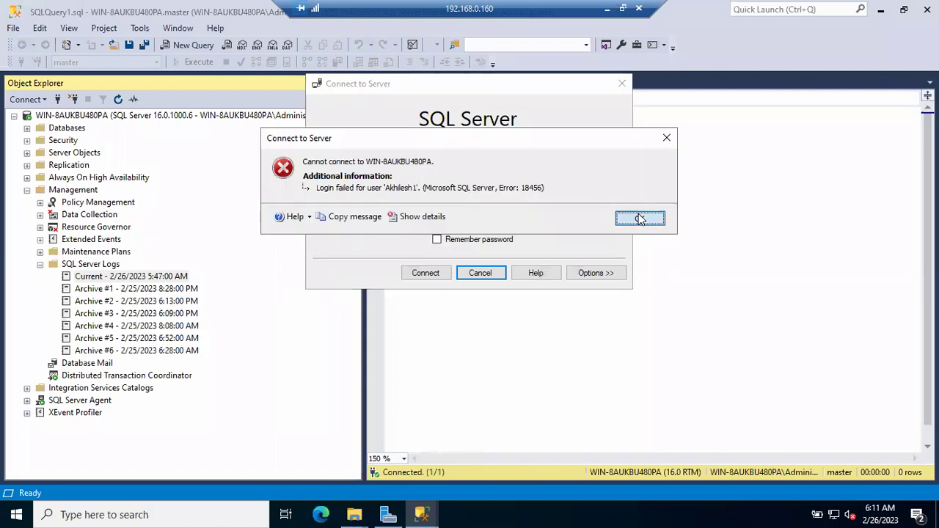
click(640, 219)
click(490, 272)
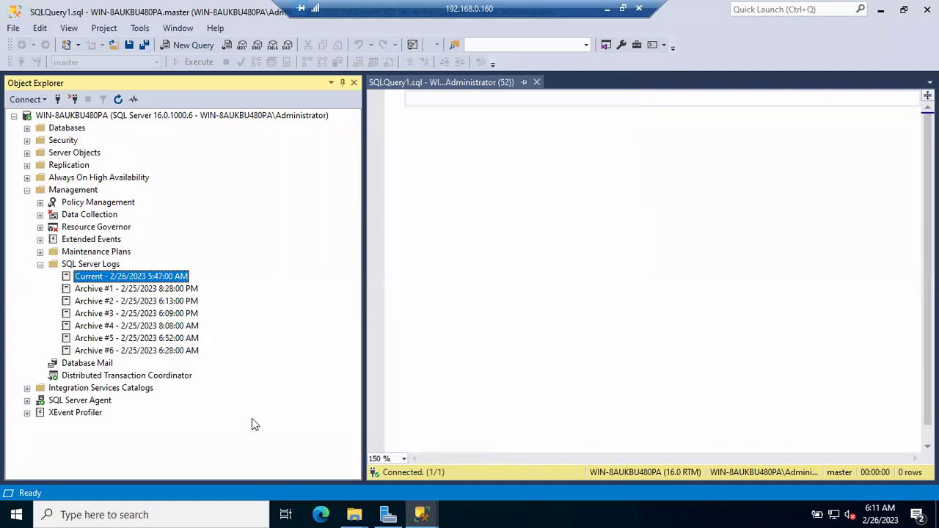
Refresh the current log, compare the 6:10:47 password-mismatch and 6:11:47 unknown-login failures, then close it.
click(423, 513)
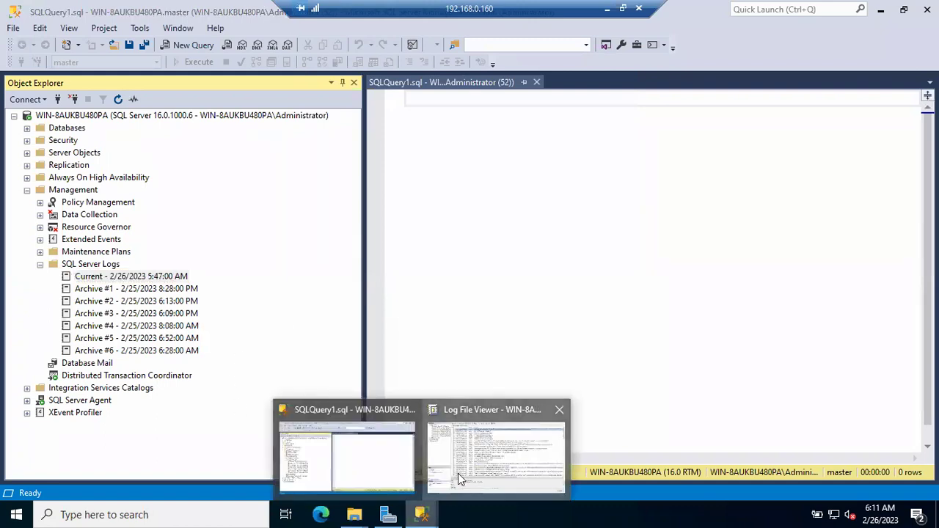
click(458, 473)
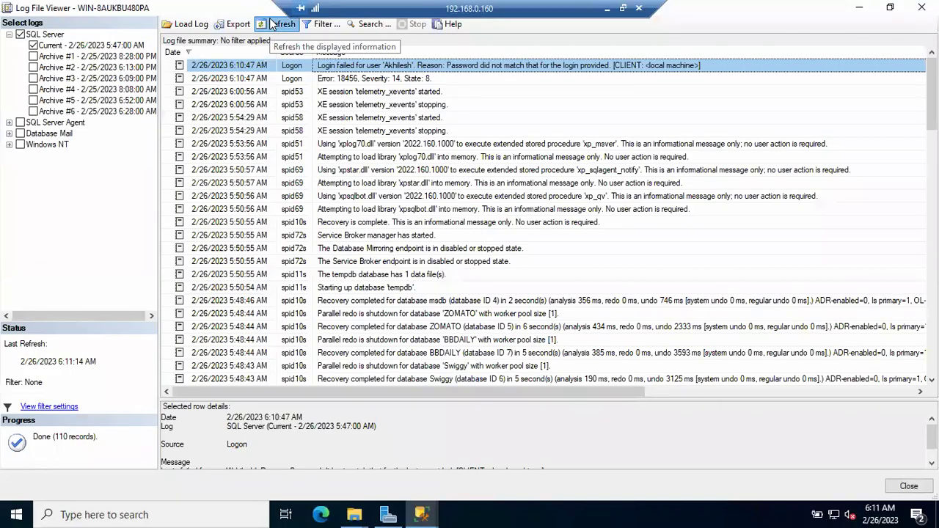
click(275, 25)
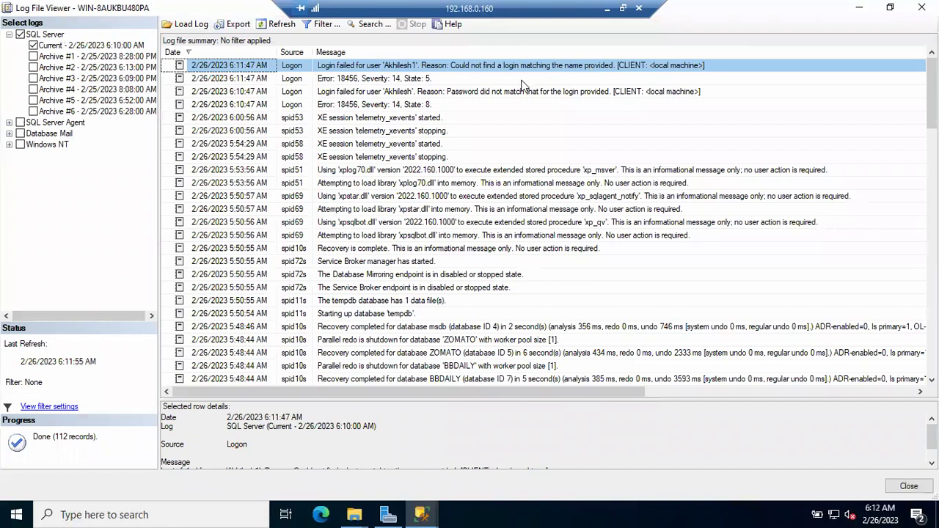
click(498, 91)
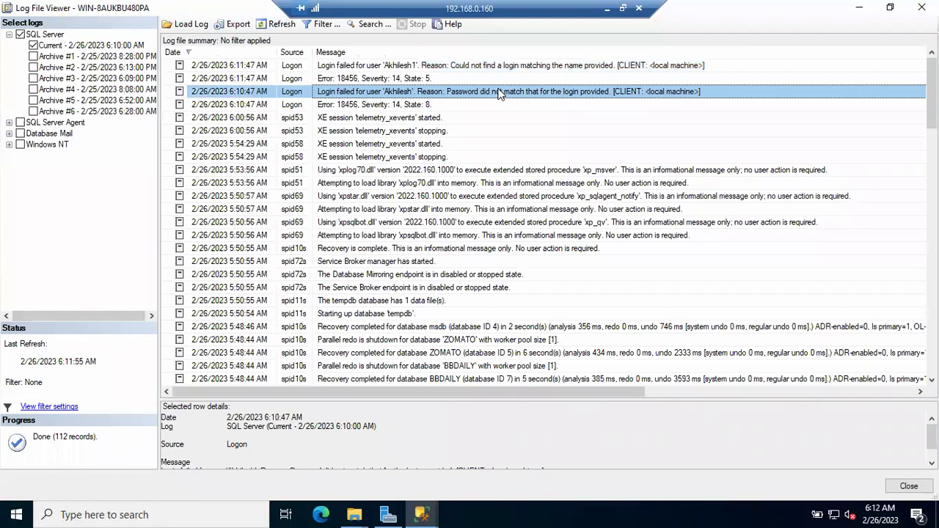
click(495, 66)
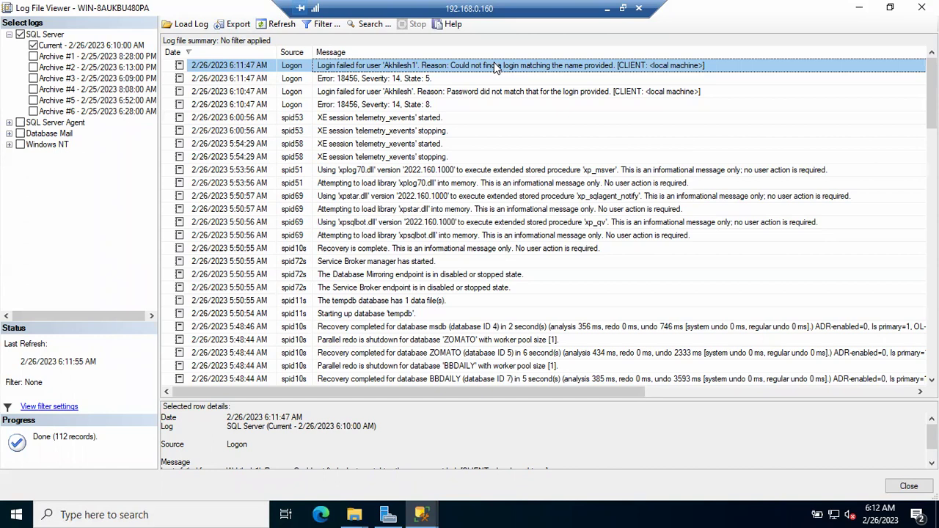
click(493, 92)
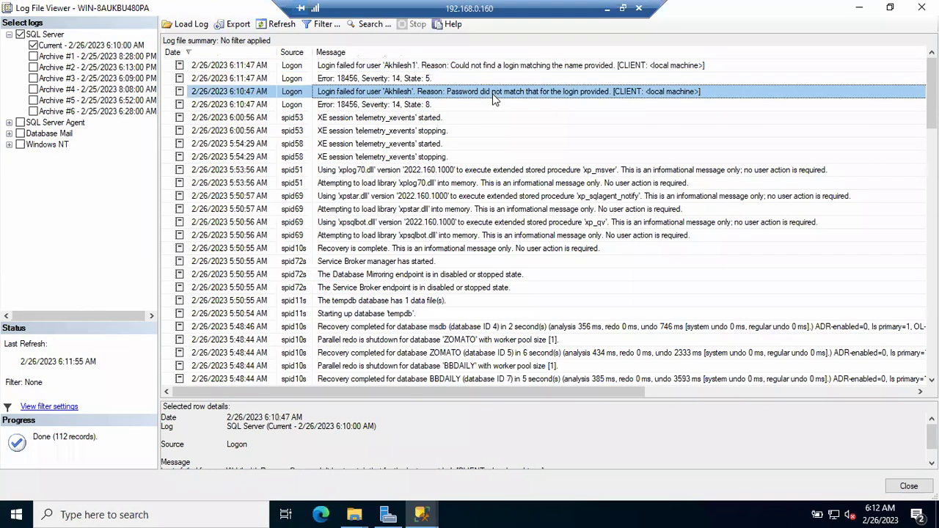
click(478, 66)
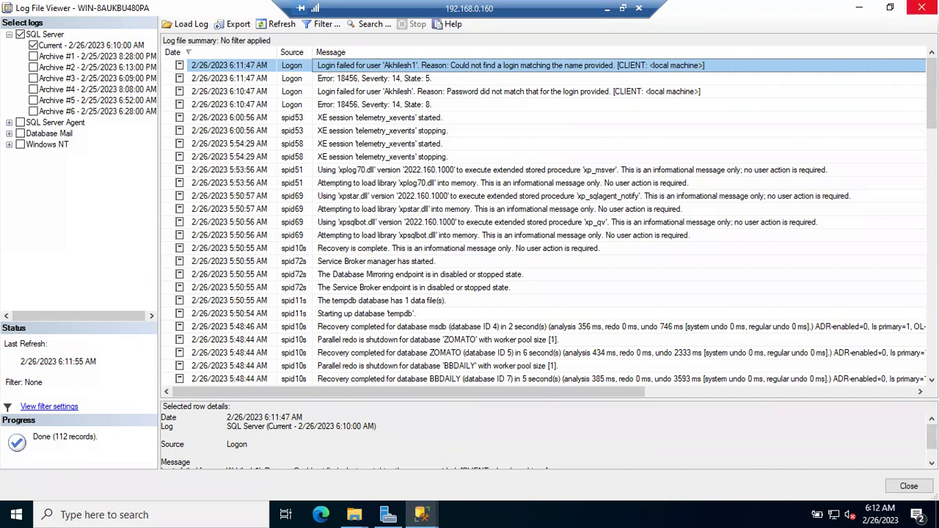
click(921, 7)
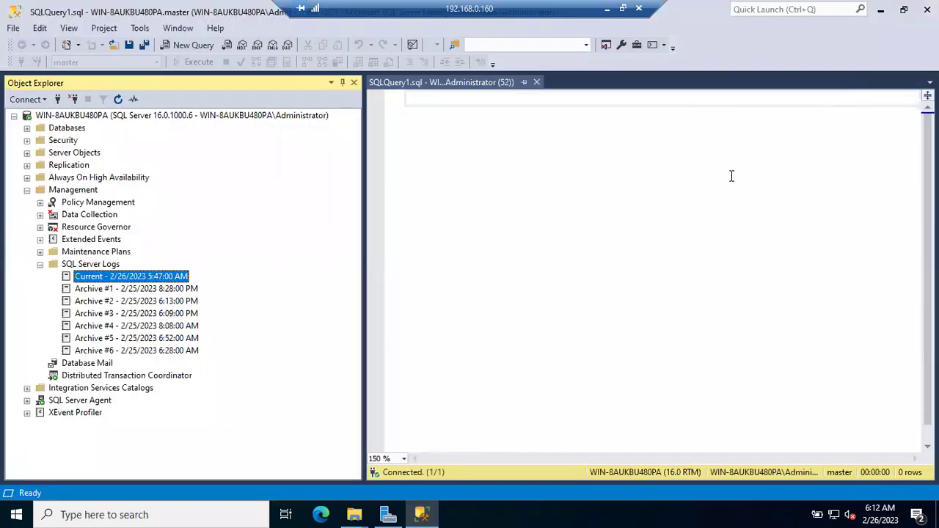
Collapse SQL Server Logs and try signing in as the test login, which fails on the password.
click(39, 264)
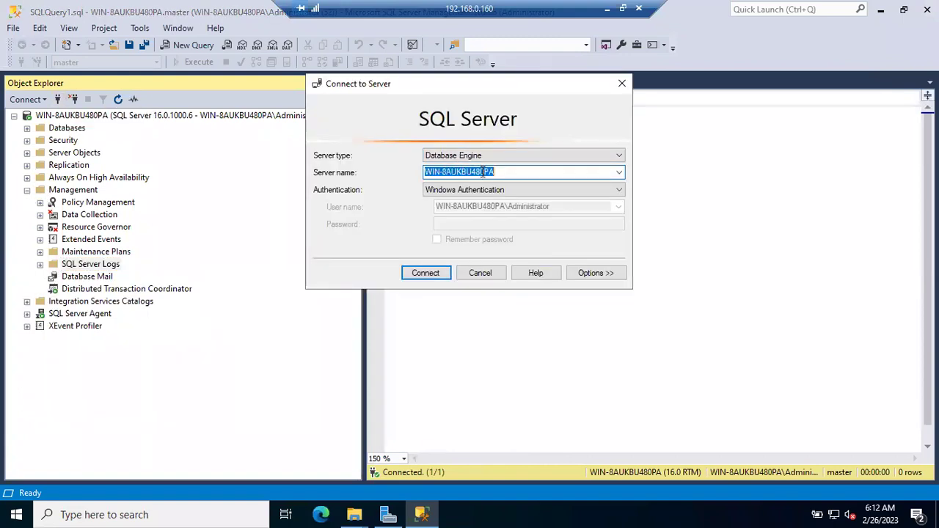
click(483, 189)
click(466, 211)
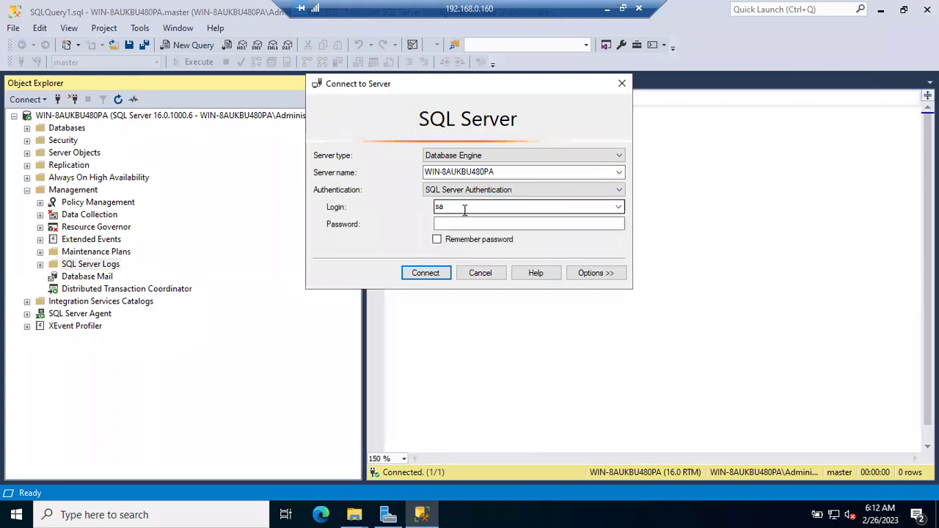
click(453, 209)
text(Akhilesh)
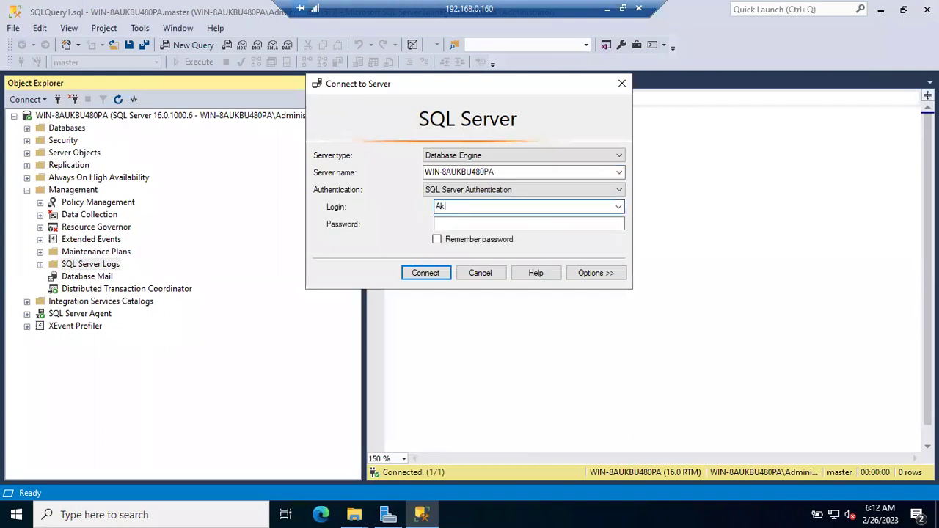
key(Tab)
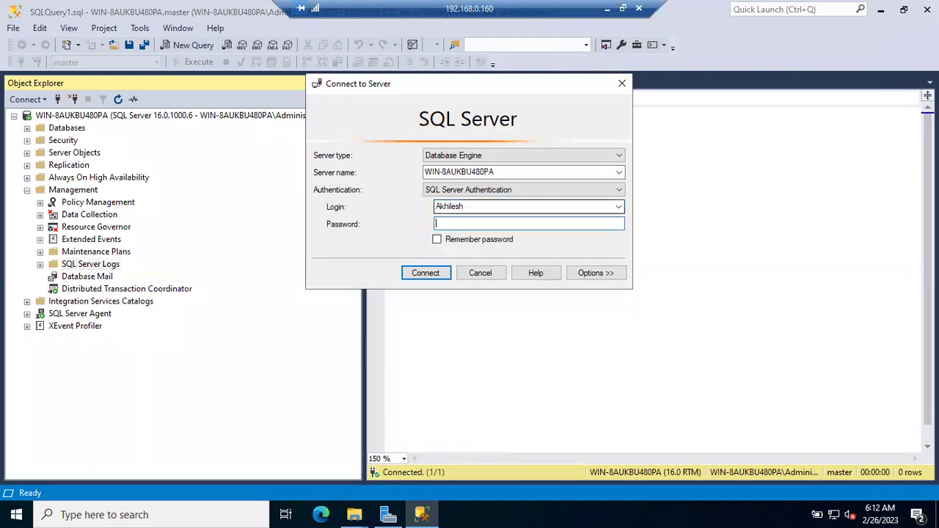
text(****)
key(Return)
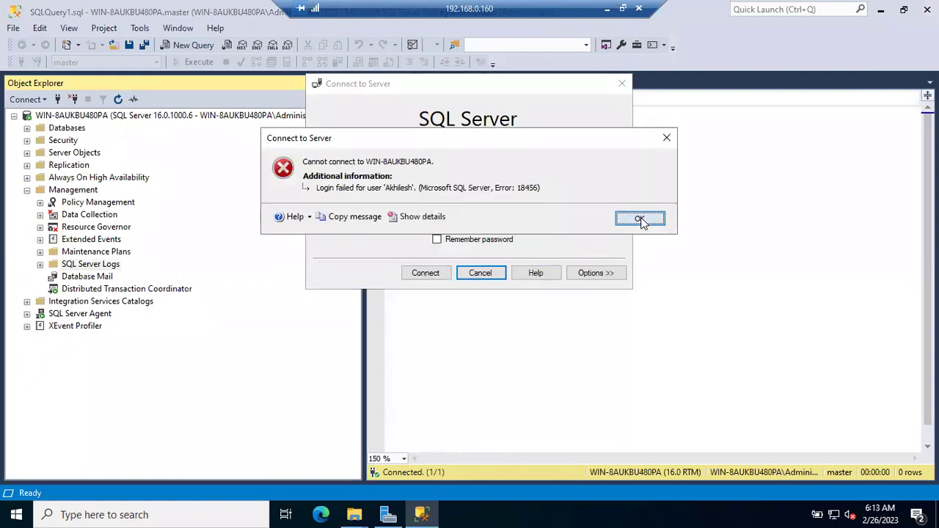
click(640, 219)
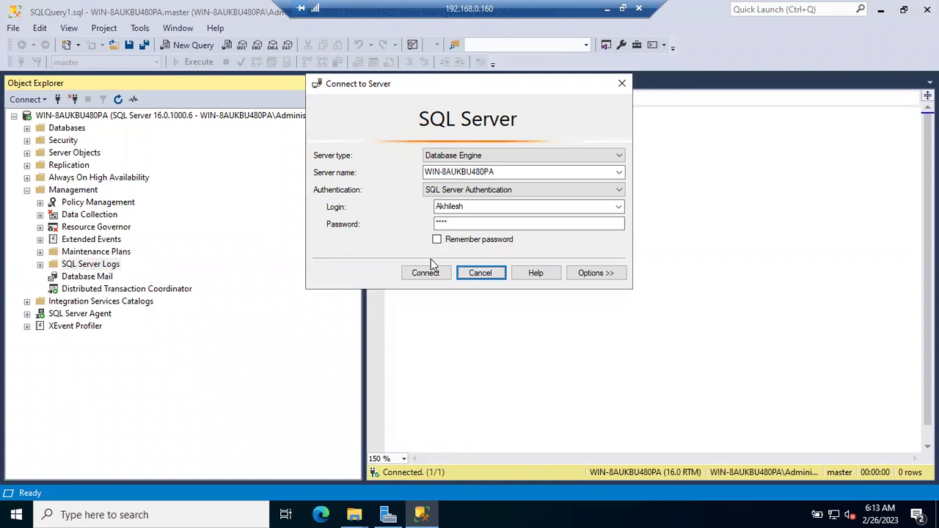
Re-enter the correct password and connect, exposing the BBDAILY, Swiggy and ZOMATO databases.
click(472, 222)
drag(471, 221, 330, 226)
text(*************)
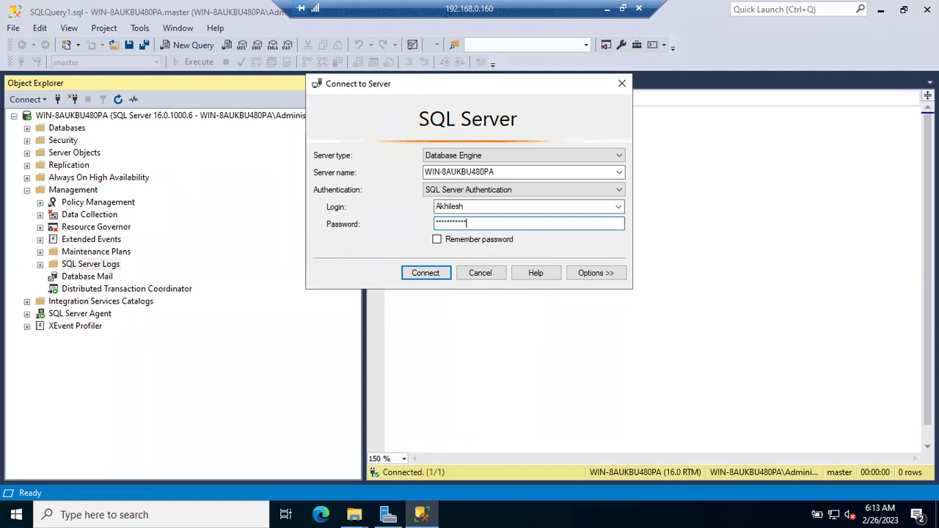
key(Return)
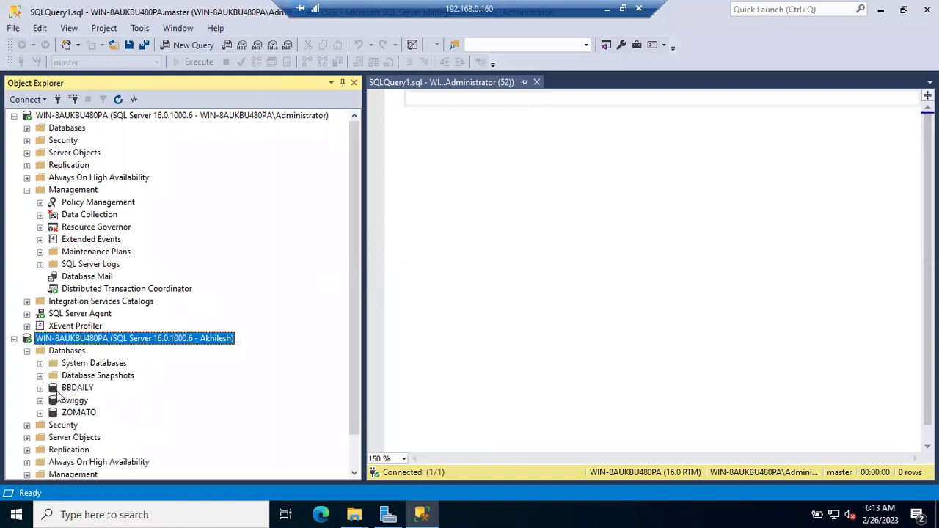
Expand and collapse the BBDAILY and ZOMATO databases to browse their contents.
click(41, 387)
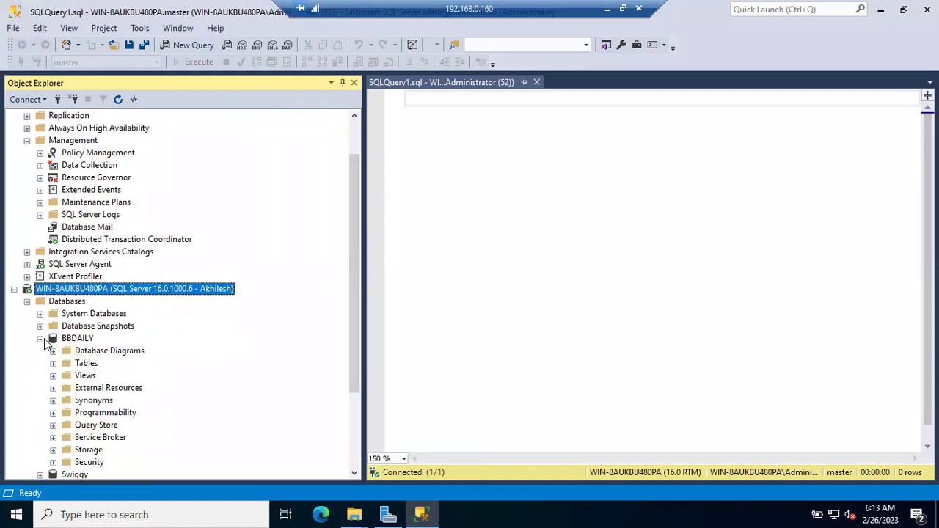
click(40, 339)
click(40, 376)
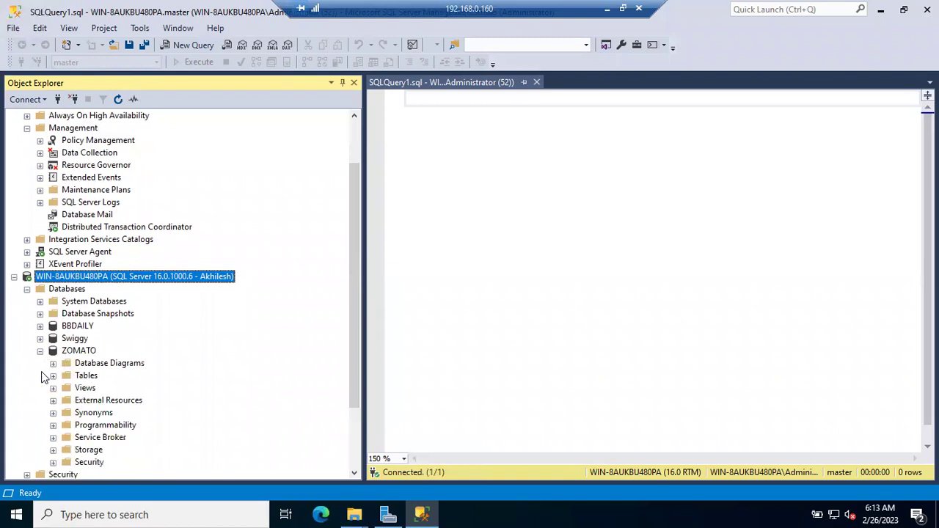
click(41, 351)
Confirm Swiggy is inaccessible, dismiss the error, and highlight 'Deny' in the Notepad notes.
click(40, 363)
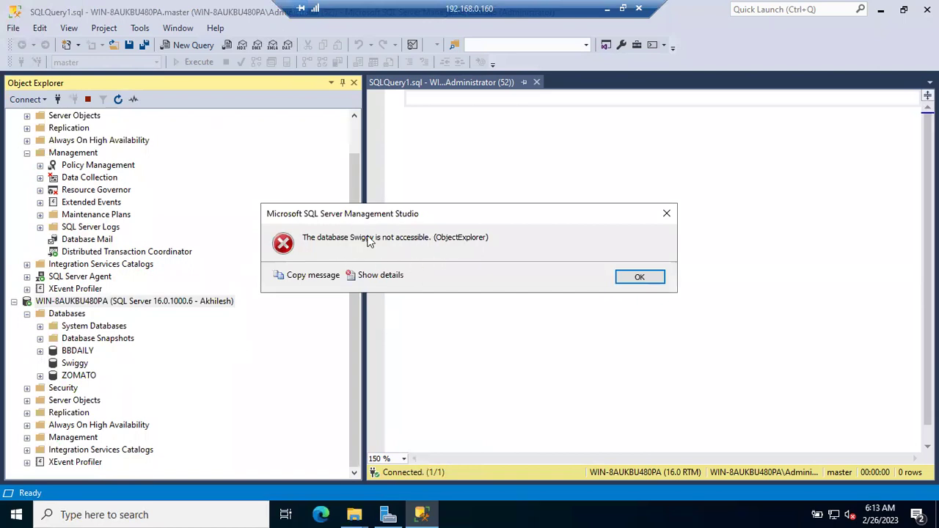
click(635, 277)
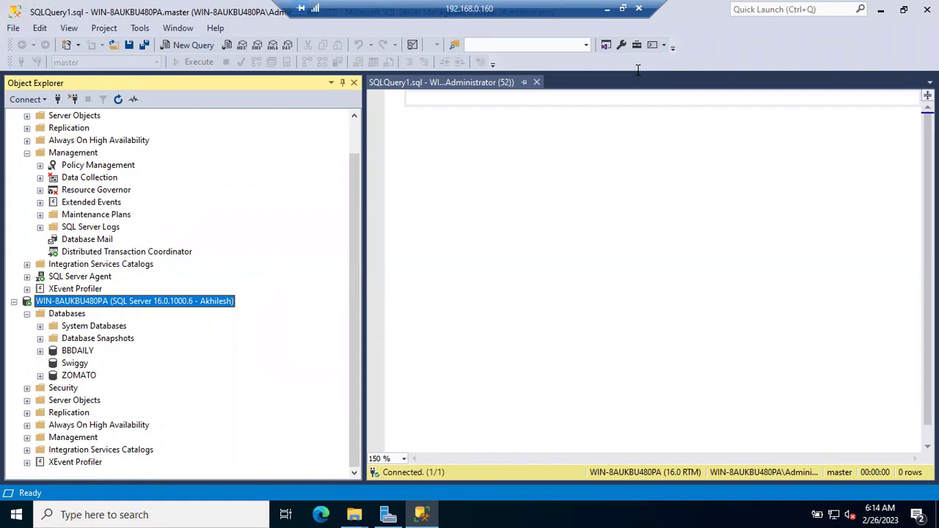
click(607, 8)
drag(324, 303, 243, 307)
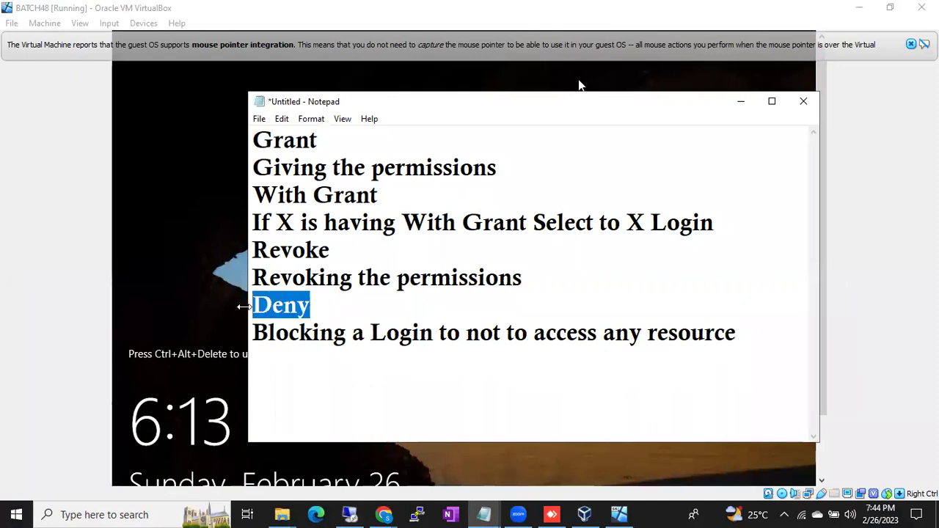
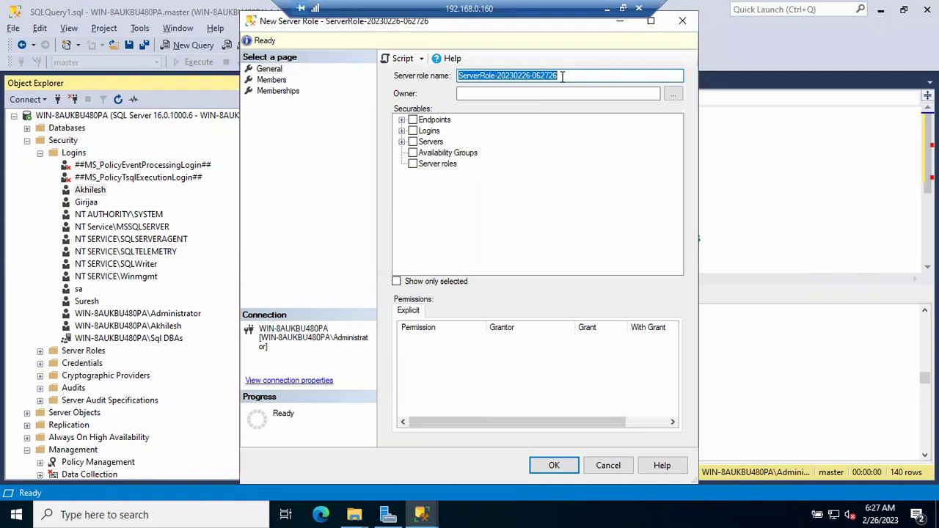
Name the new server role APPDBSRVRole, check its Members, then tick the Servers securable.
text(APPD)
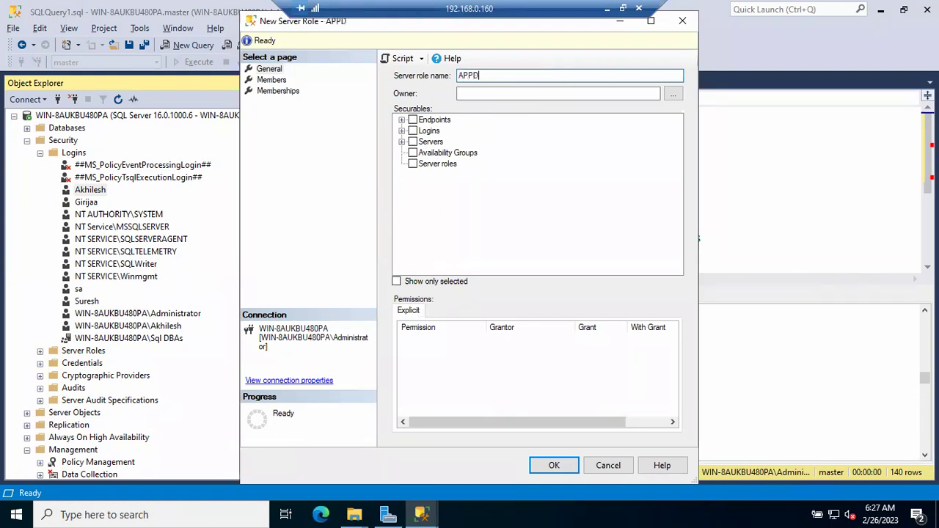
text(BSRVRole)
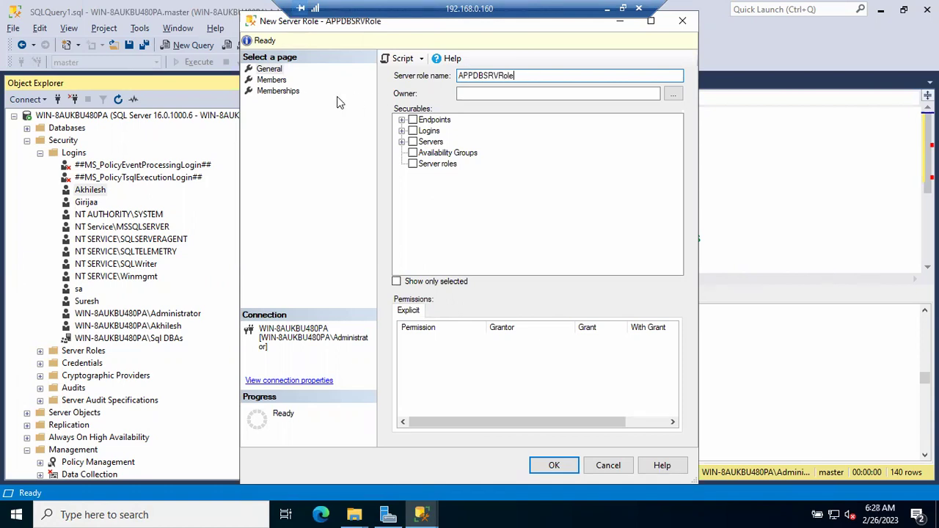
click(271, 80)
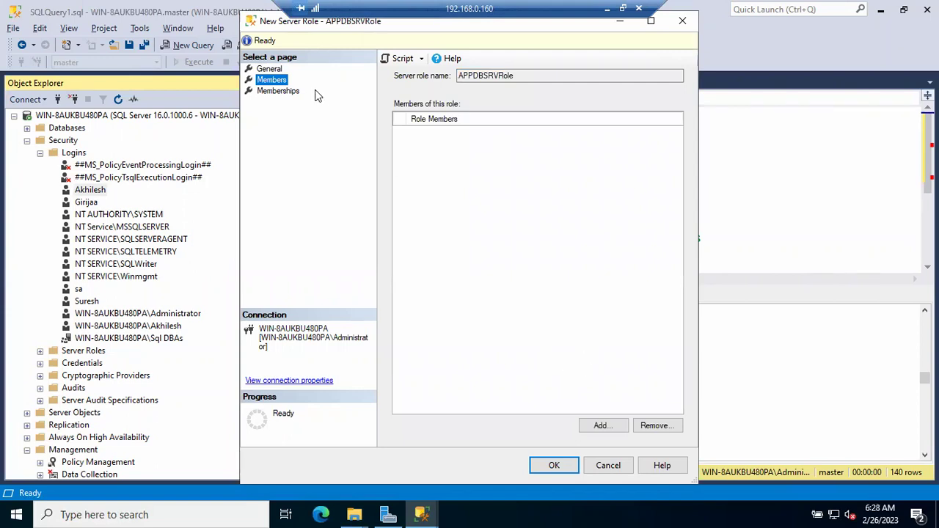
click(276, 69)
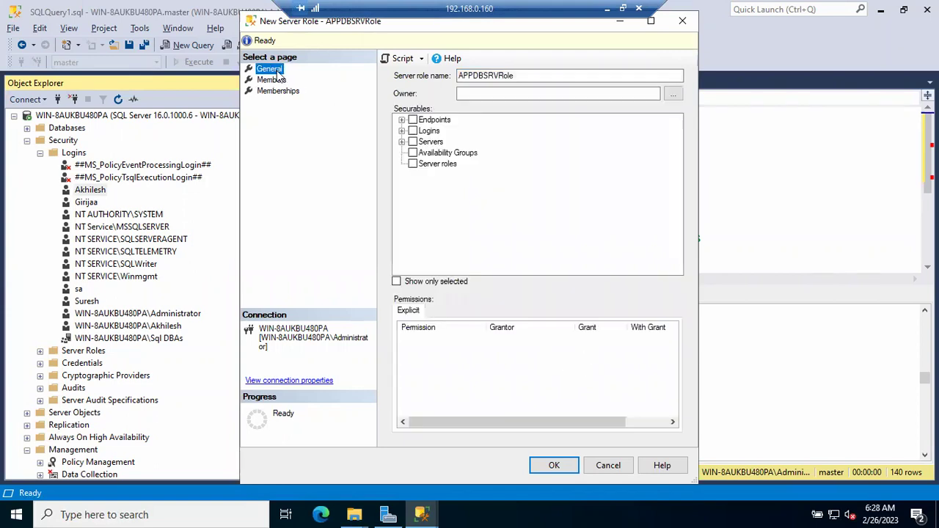
click(413, 142)
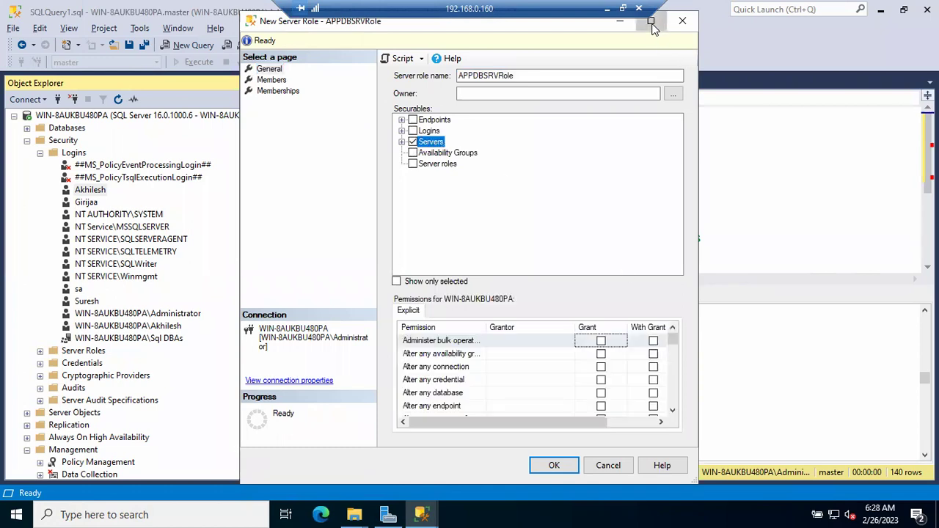
Maximize the dialog, widen the Permission column, and set Alter any database to Deny after trying Grant/With Grant.
click(651, 24)
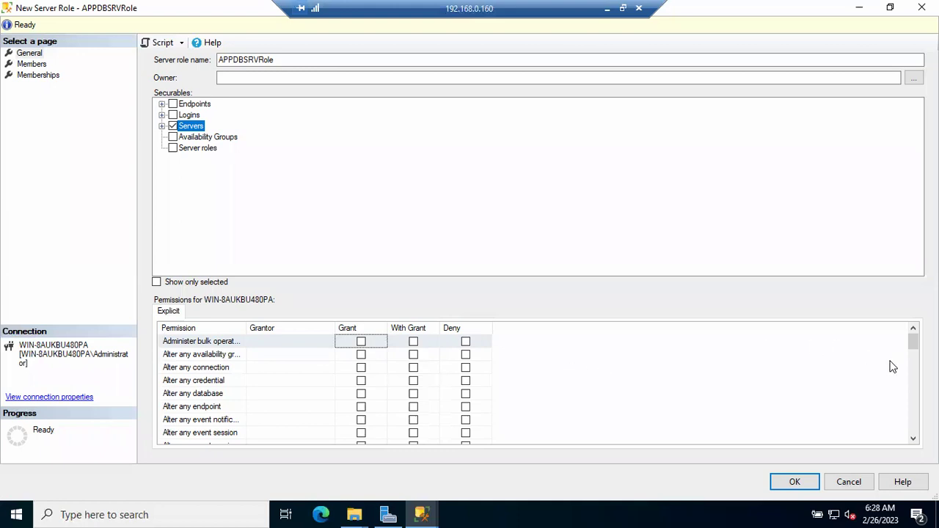
click(913, 439)
click(913, 439)
double_click(913, 438)
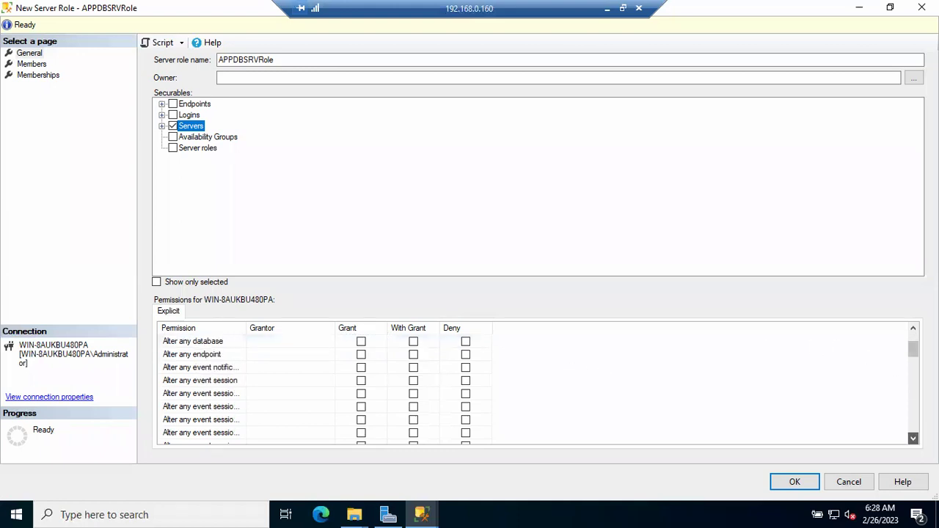
drag(245, 327, 322, 331)
scroll(353, 406, up, 2)
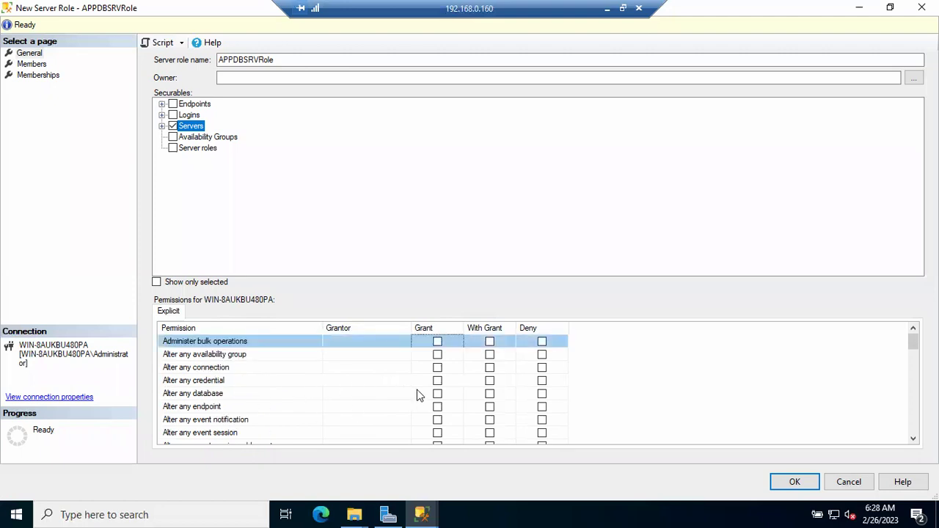
click(437, 394)
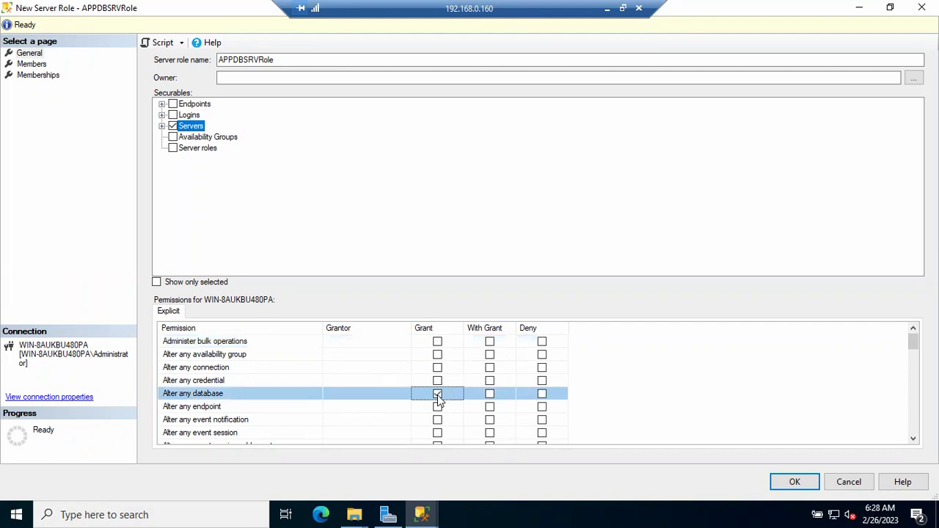
click(494, 394)
click(542, 396)
Switch Alter any database to Grant and deny Alter any login.
click(437, 395)
scroll(387, 409, down, 2)
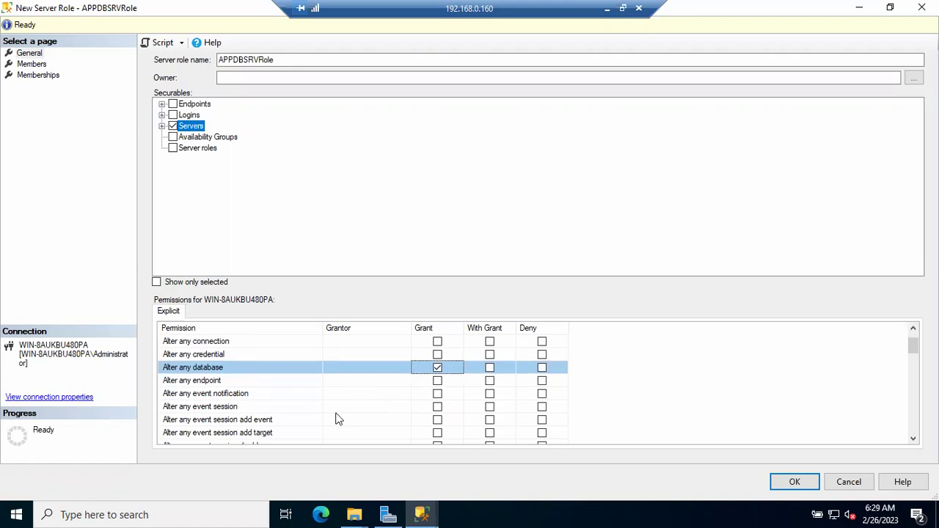
scroll(286, 416, down, 1)
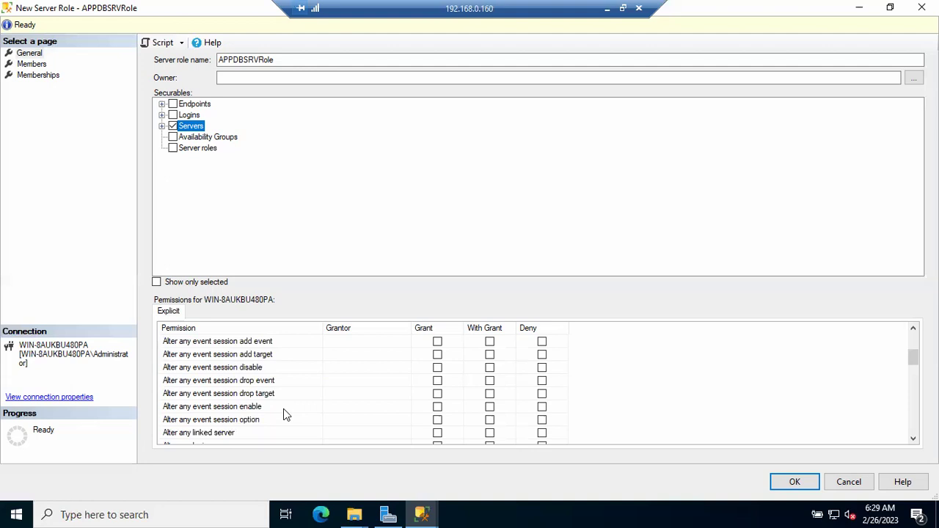
scroll(284, 411, down, 1)
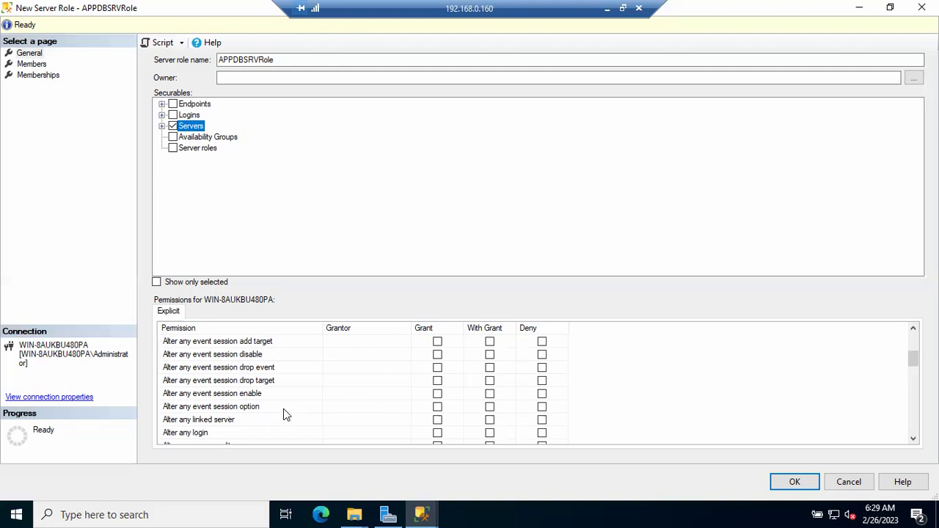
scroll(284, 411, down, 1)
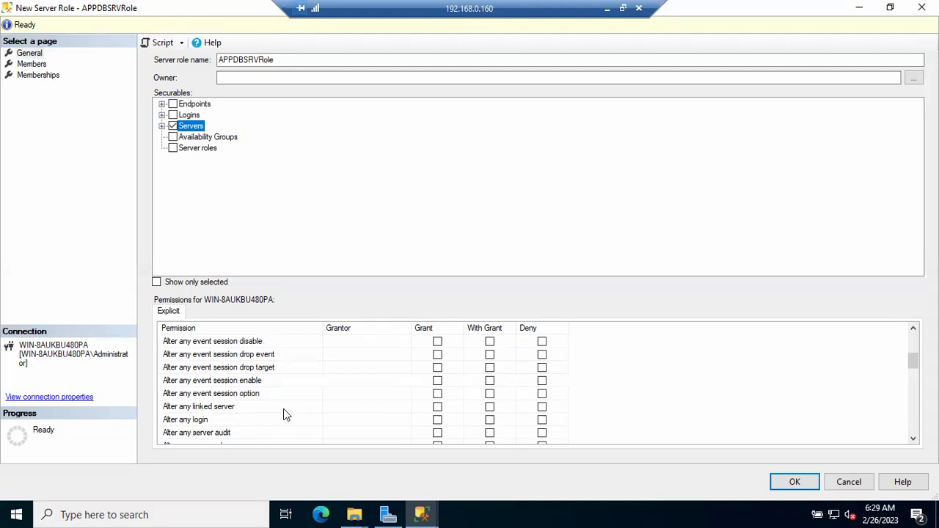
click(541, 420)
Grant Create any database and Create login, and deny Shutdown.
scroll(422, 401, down, 3)
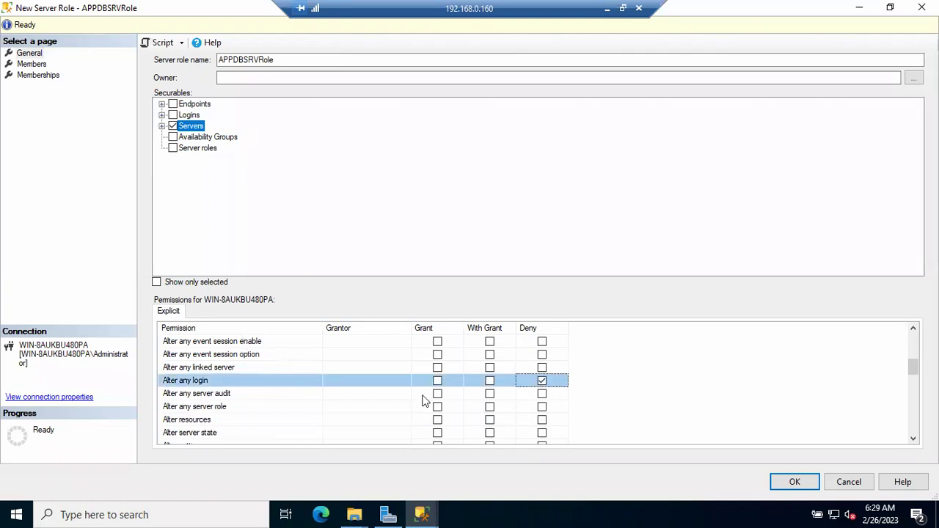
scroll(423, 400, down, 1)
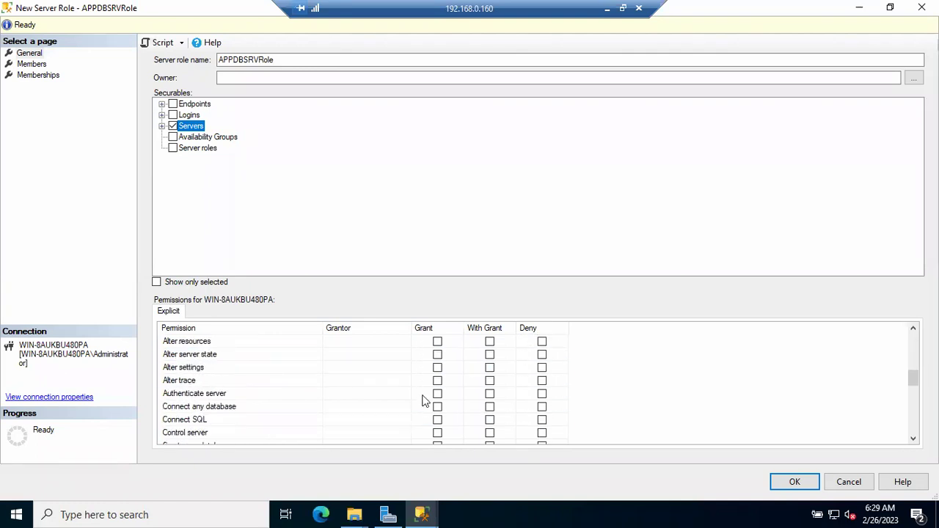
scroll(411, 415, down, 1)
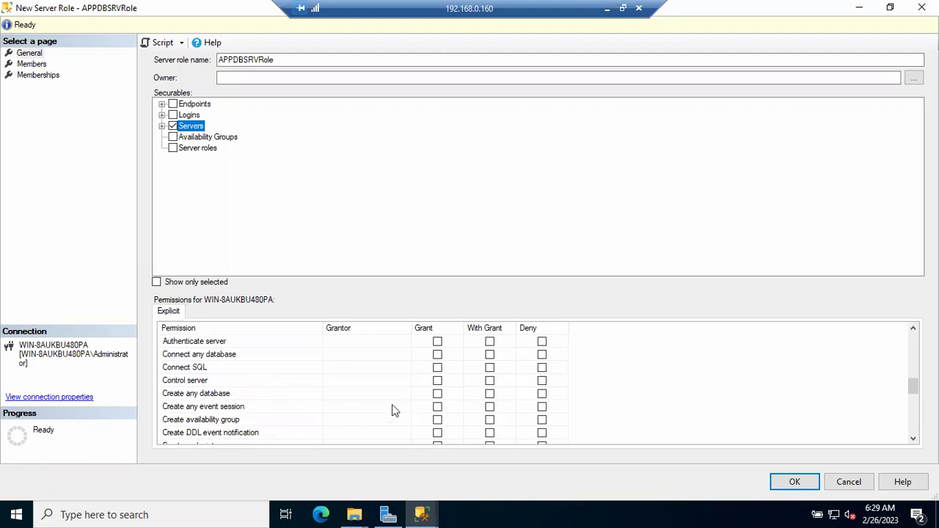
click(437, 394)
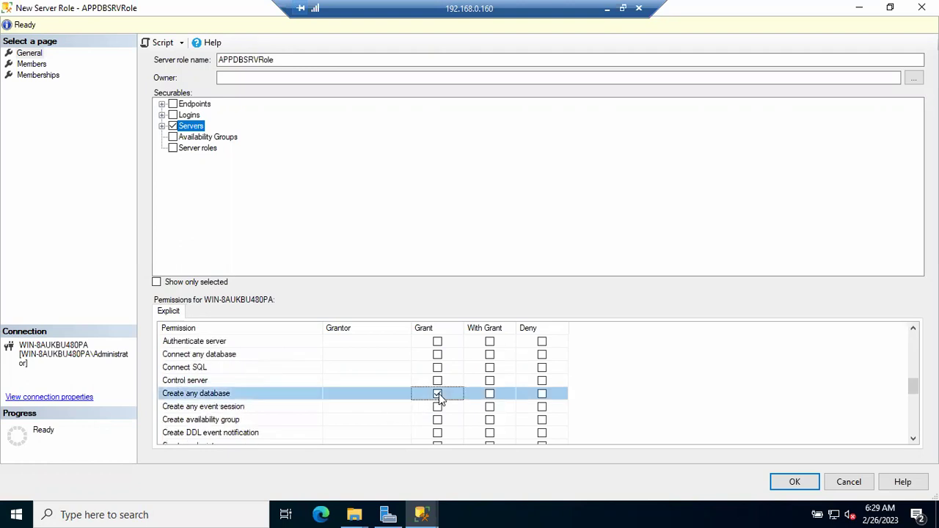
scroll(404, 411, down, 1)
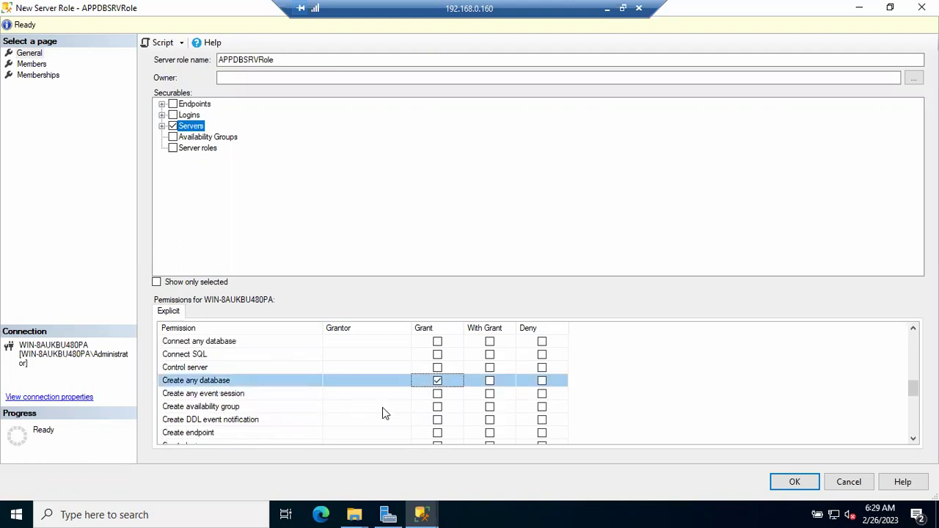
scroll(382, 413, down, 1)
scroll(382, 413, down, 1)
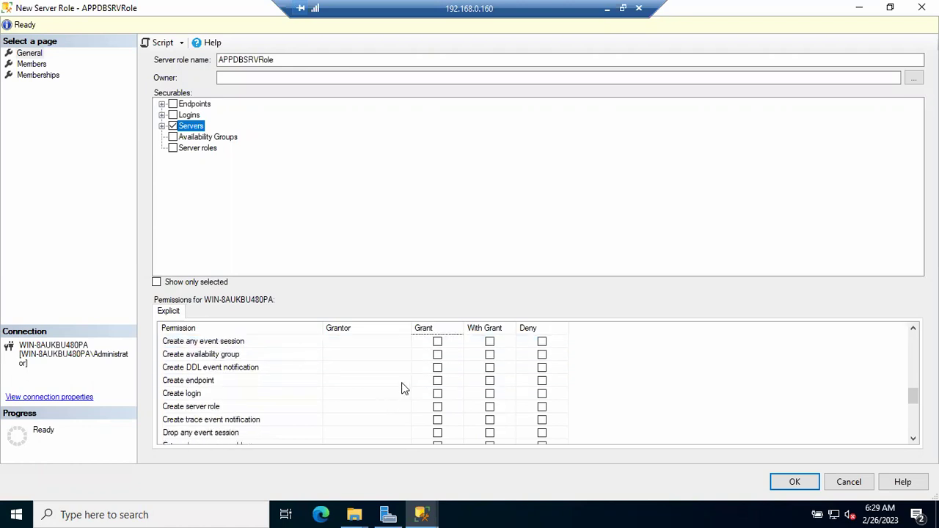
click(437, 394)
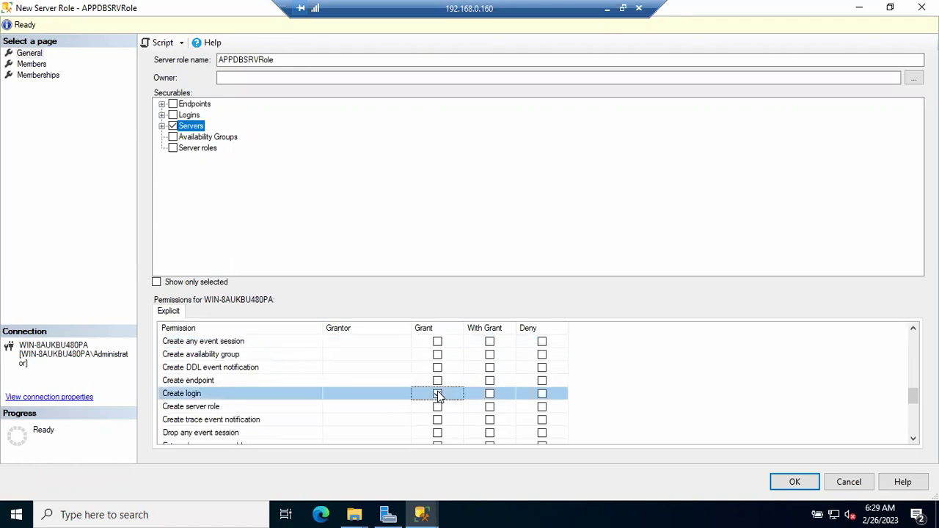
scroll(448, 407, down, 3)
scroll(449, 407, down, 2)
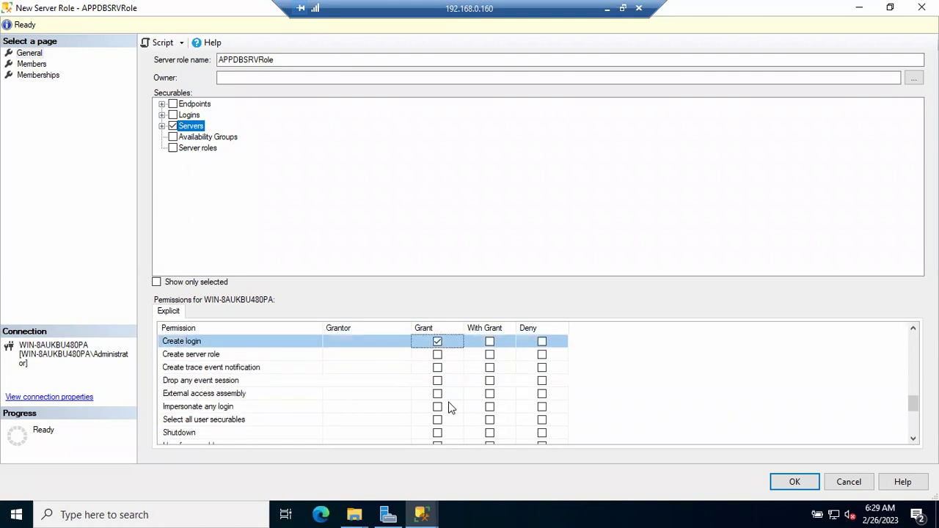
click(541, 419)
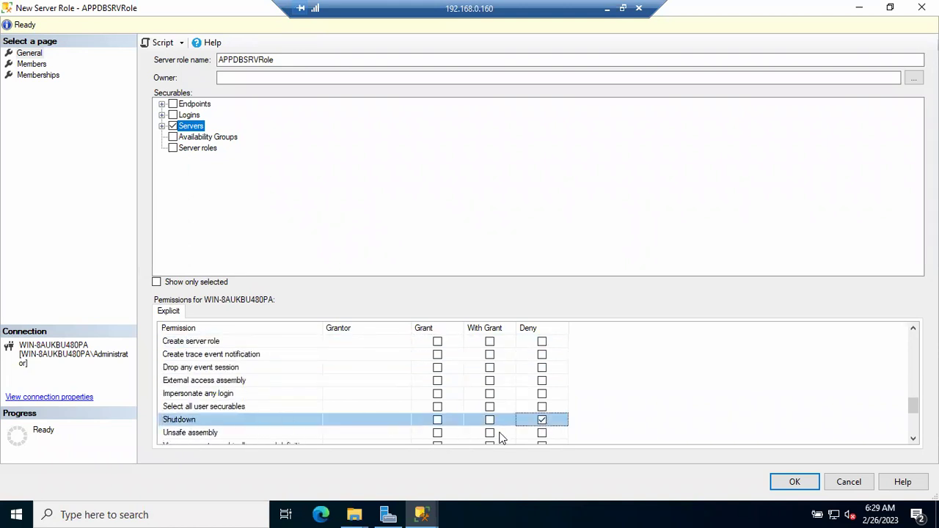
scroll(540, 435, down, 1)
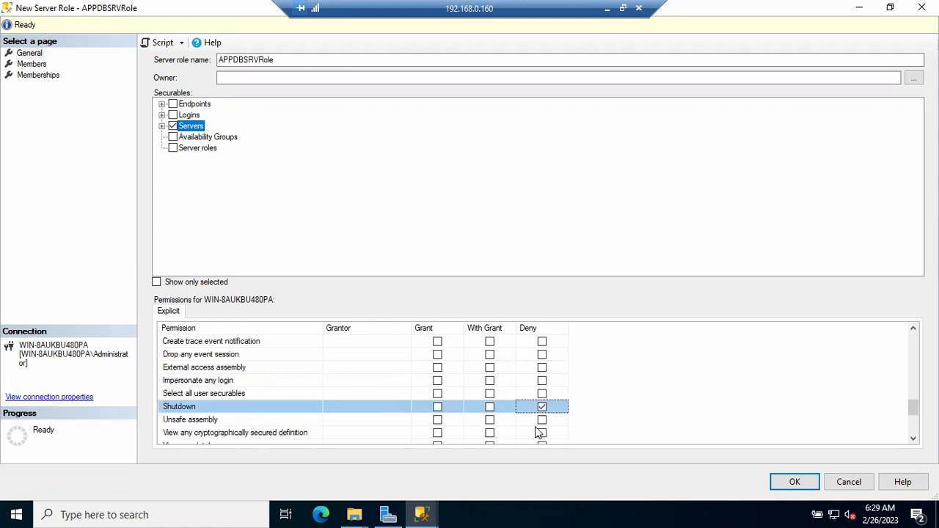
scroll(246, 423, down, 9)
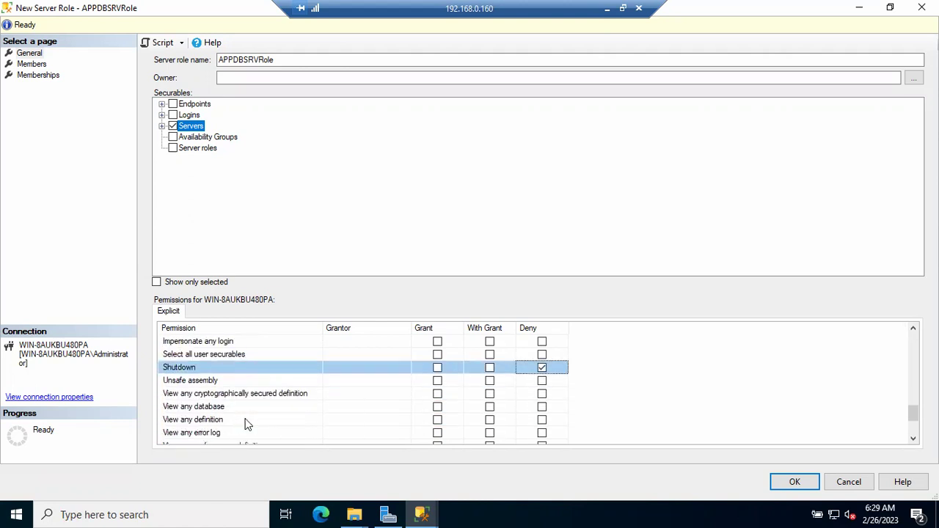
scroll(245, 423, up, 4)
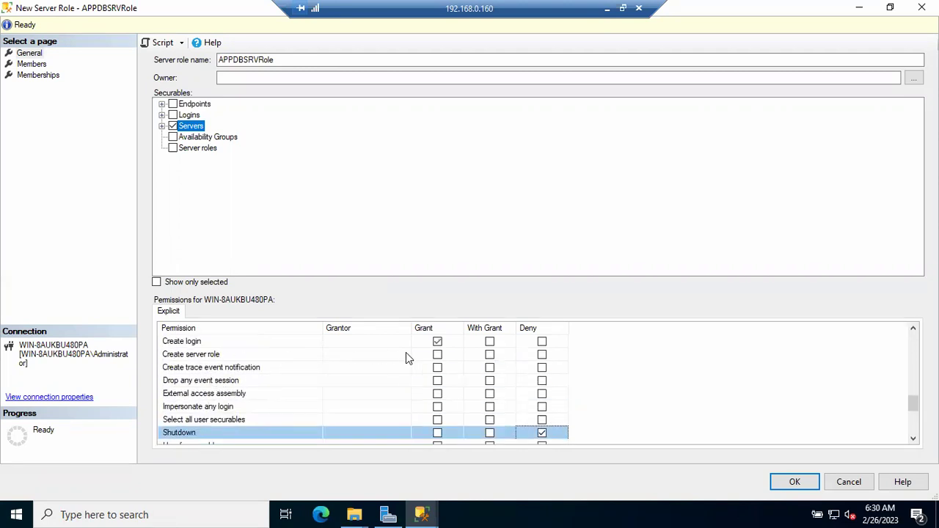
Also grant Create server role and Connect any database, then confirm creating APPDBSRVRole.
click(438, 355)
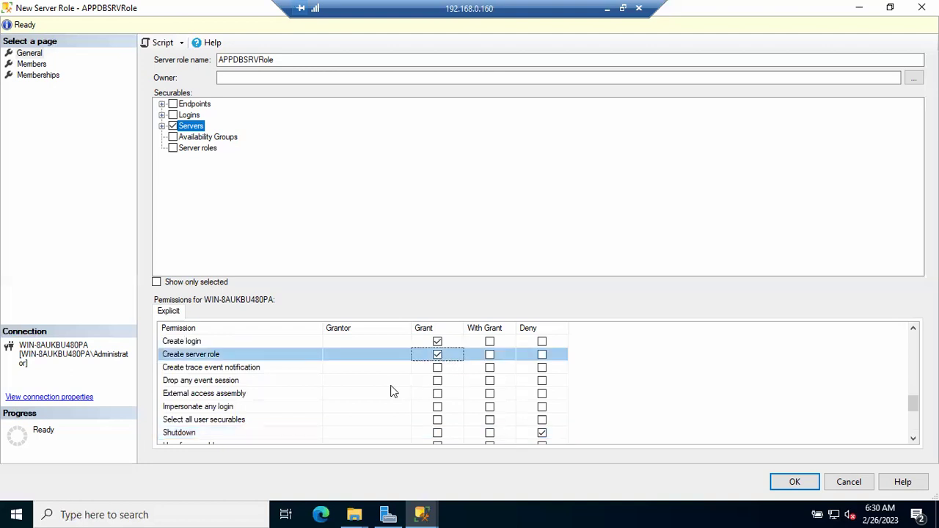
scroll(415, 389, up, 2)
scroll(415, 394, up, 2)
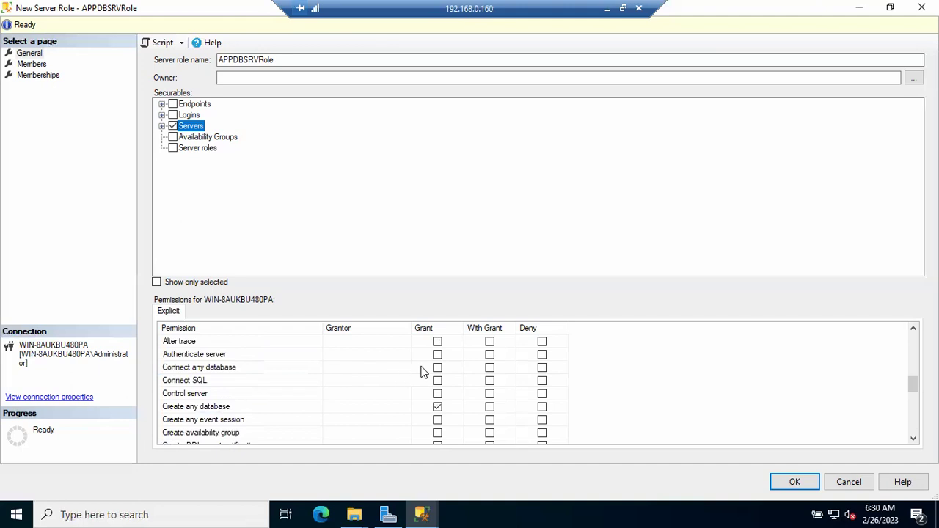
click(440, 370)
scroll(486, 382, up, 1)
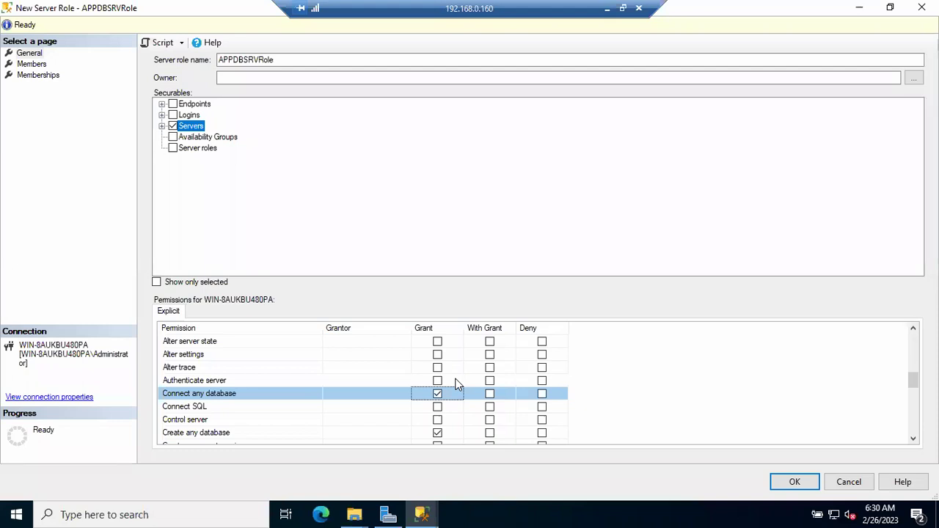
scroll(456, 384, up, 1)
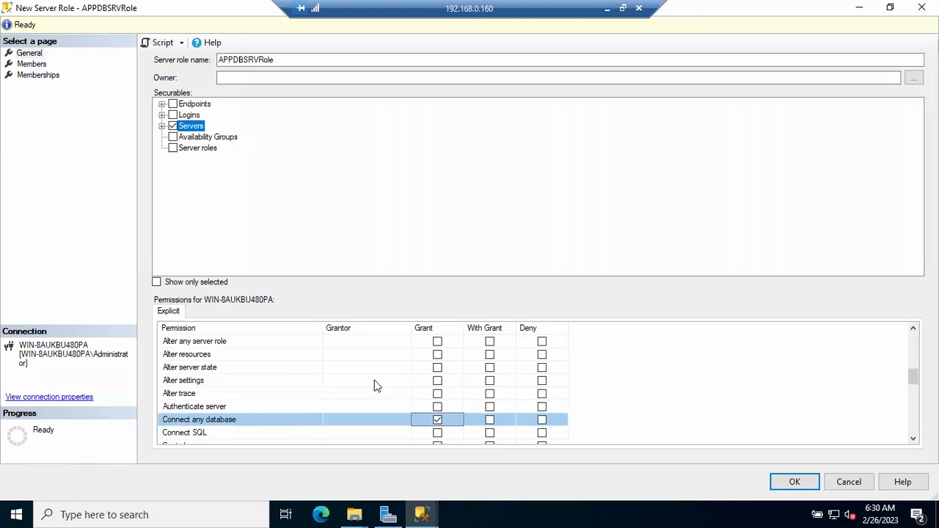
scroll(374, 385, up, 2)
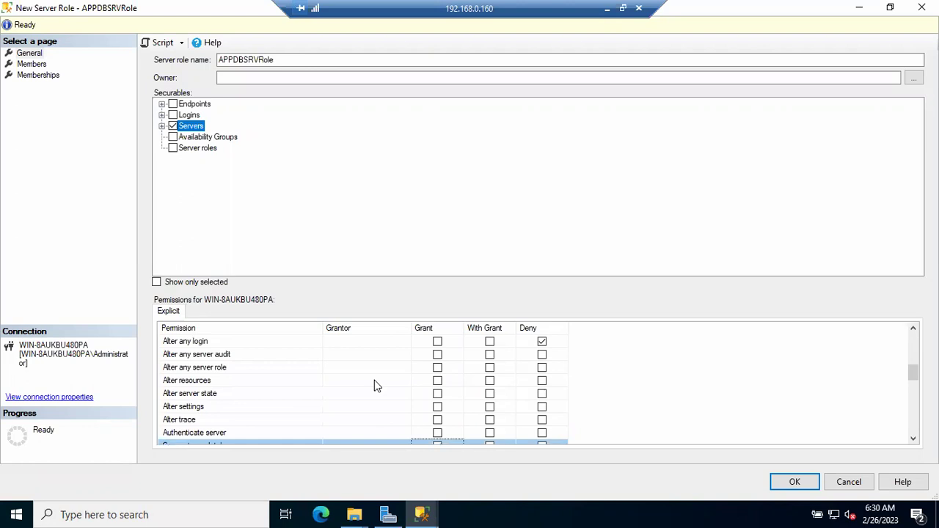
scroll(374, 385, up, 3)
scroll(374, 385, up, 13)
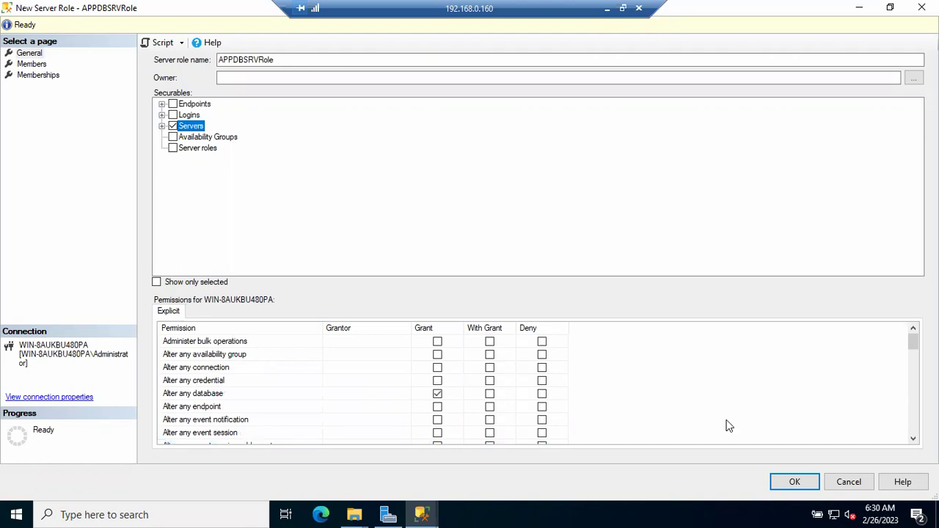
click(792, 482)
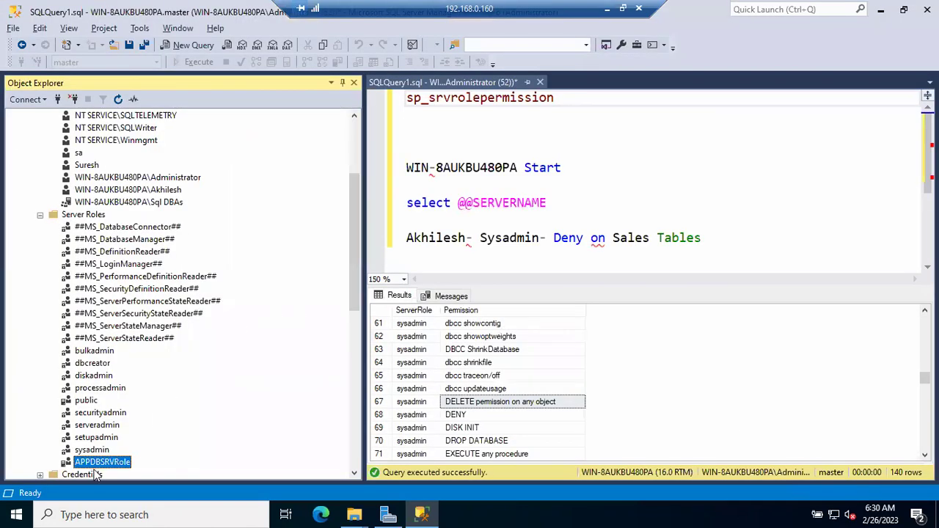
Open the SQL login's properties and tick APPDBSRVRole on its Server Roles page.
click(40, 215)
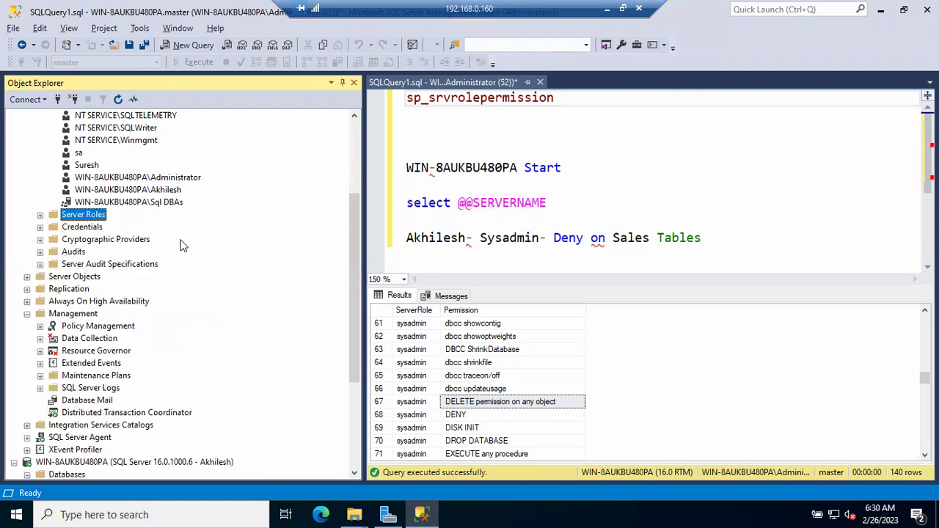
scroll(180, 245, up, 3)
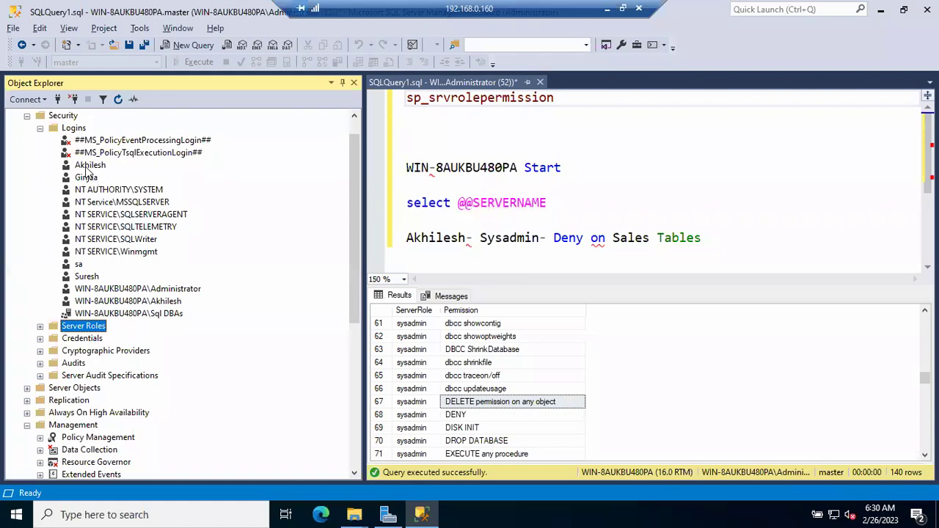
click(85, 165)
double_click(85, 165)
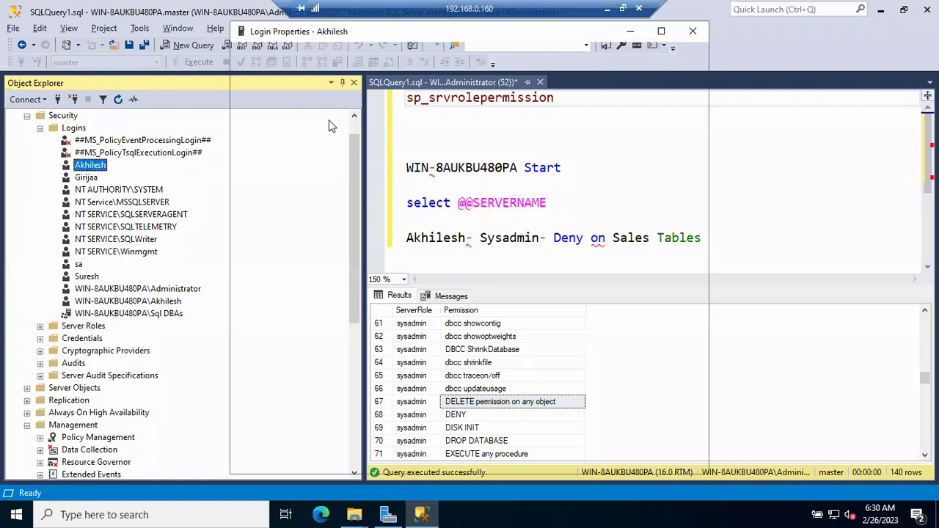
click(266, 72)
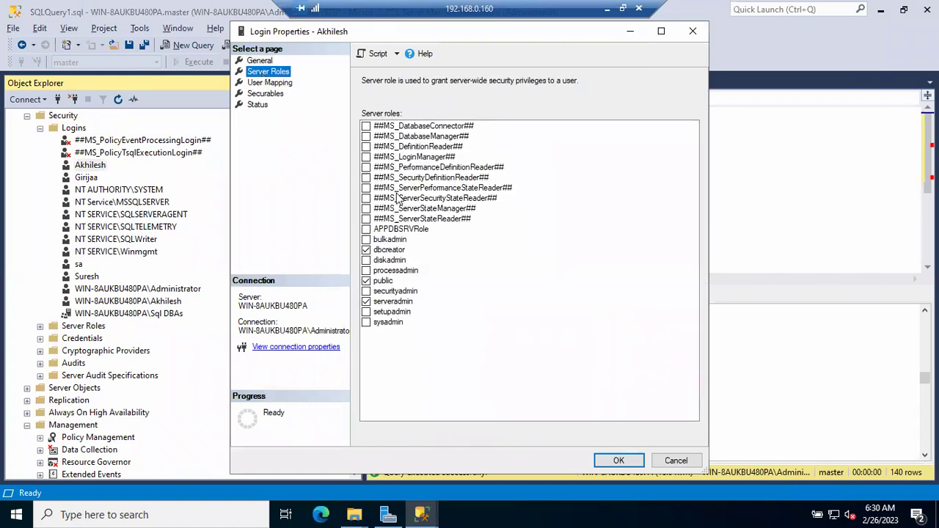
click(367, 230)
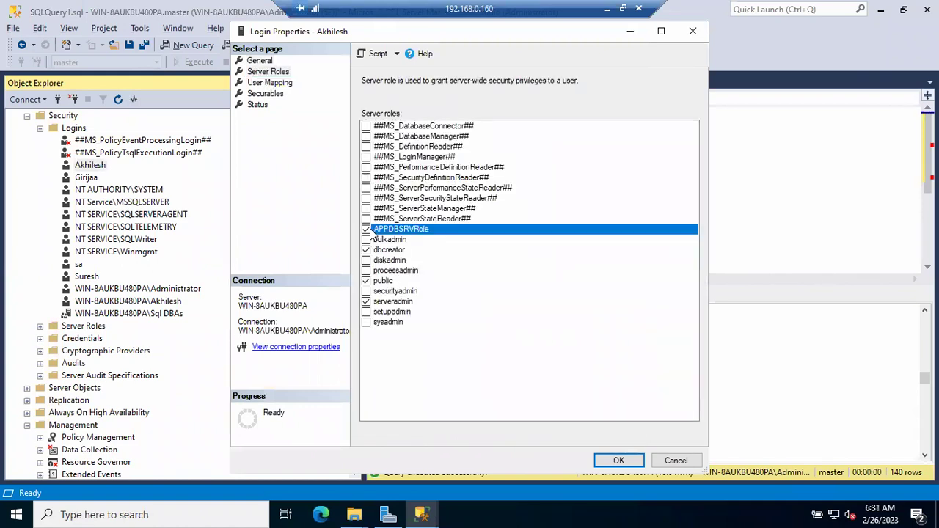
click(620, 460)
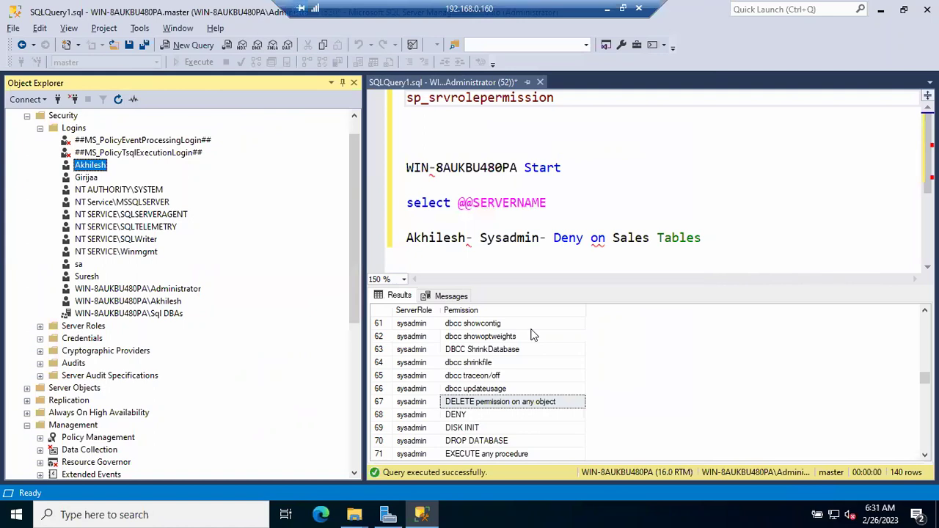
In Notepad, note 'Shutdown permission is denied' and that the user's login went to Server Role.
click(607, 10)
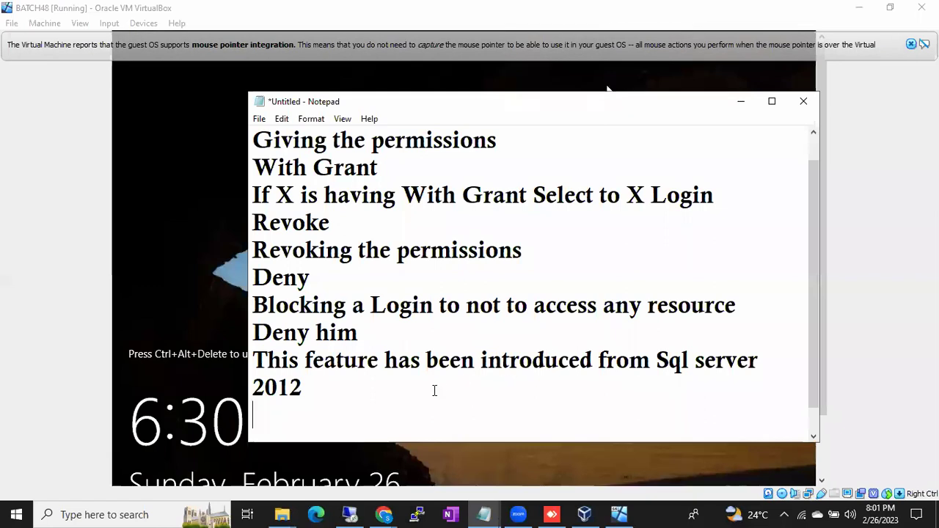
text(Shutdow)
key(BackSpace)
key(BackSpace)
text(tdown pe)
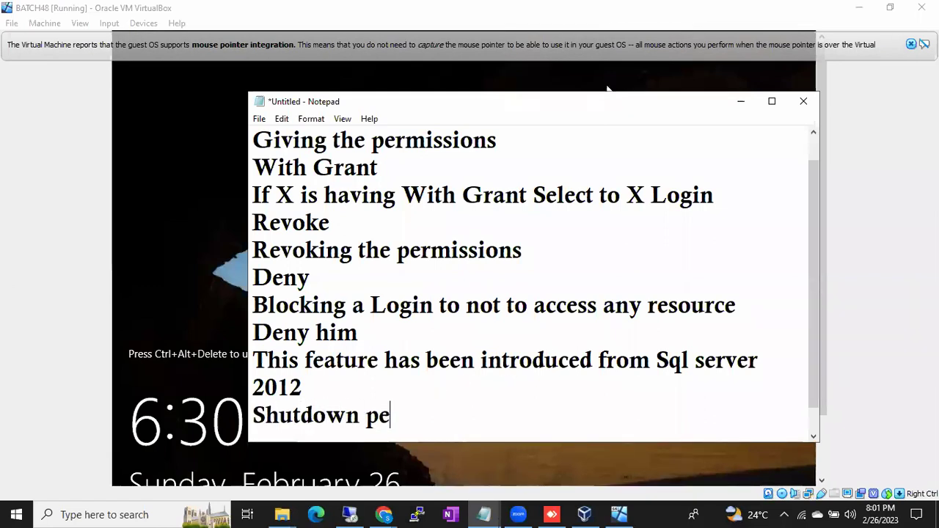
text(rmission is denied)
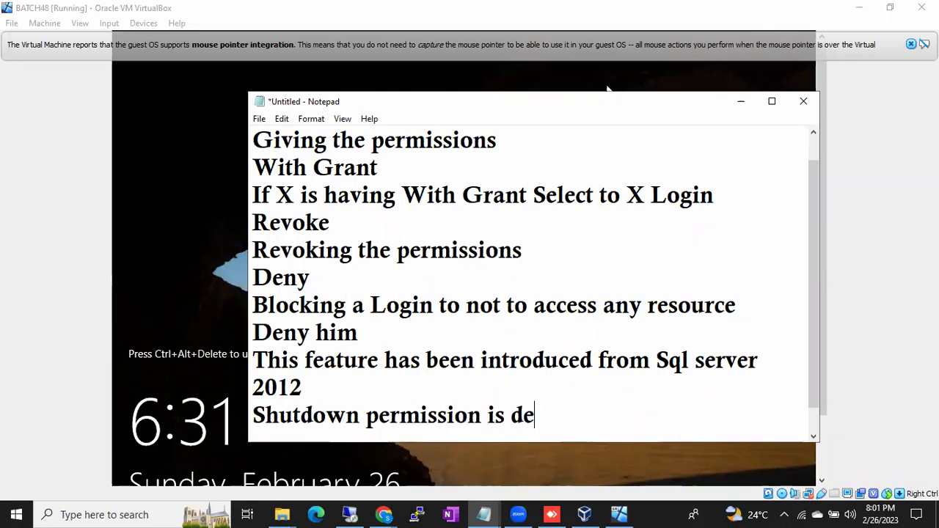
key(Return)
key(Return)
key(Return)
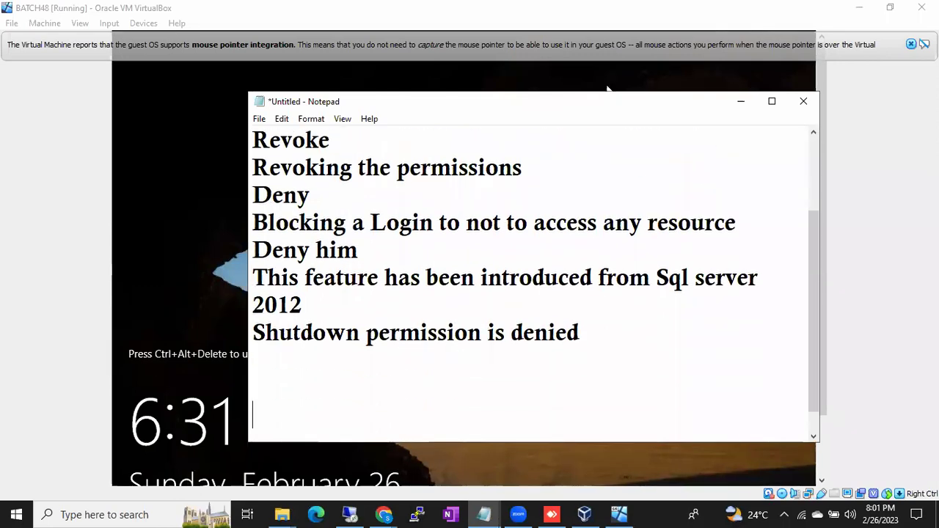
key(BackSpace)
key(BackSpace)
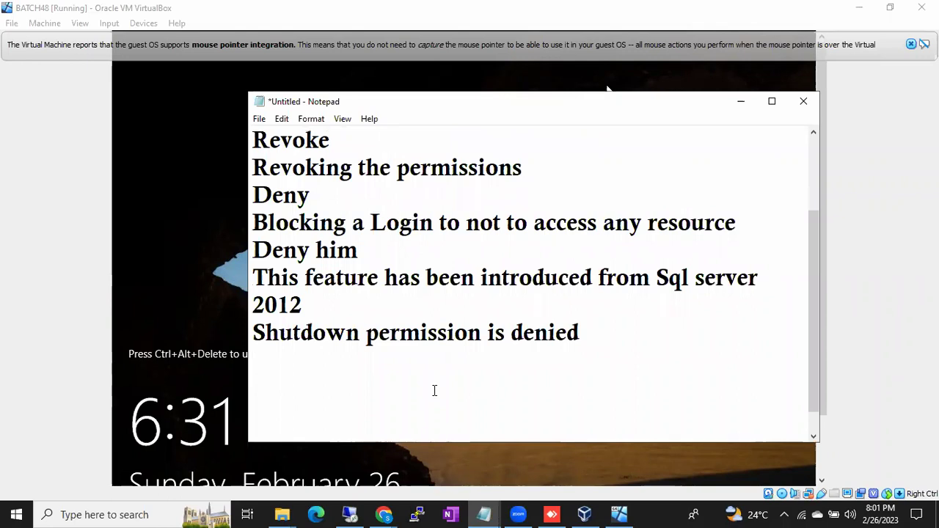
text(Akhiles to )
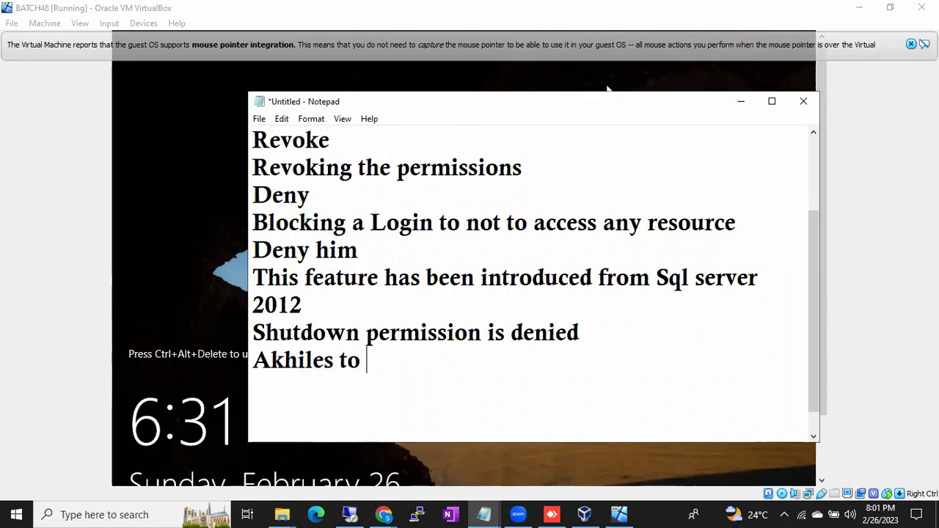
text(Server Role)
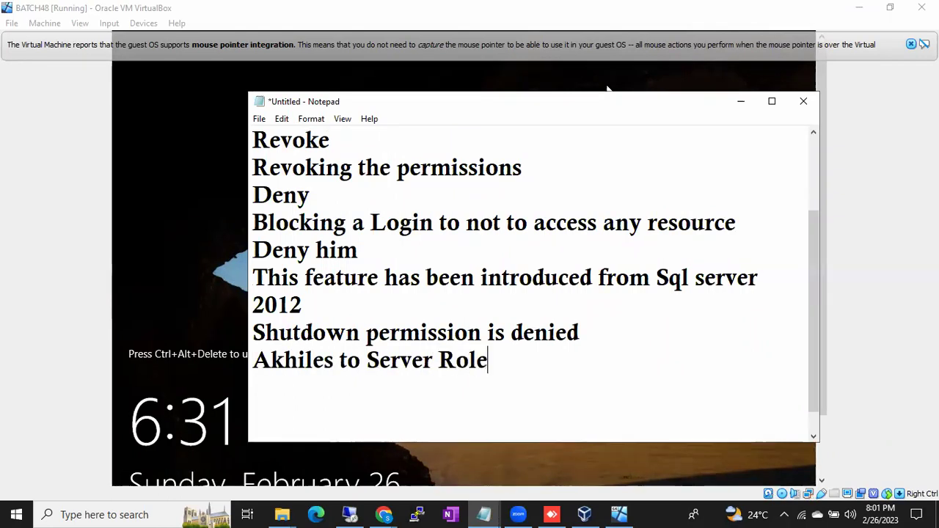
key(Return)
Correct the note to 'Server Admin Role', fix the user's name, highlight both lines, and return.
click(440, 365)
text(Sd)
key(BackSpace)
key(BackSpace)
text(Admin)
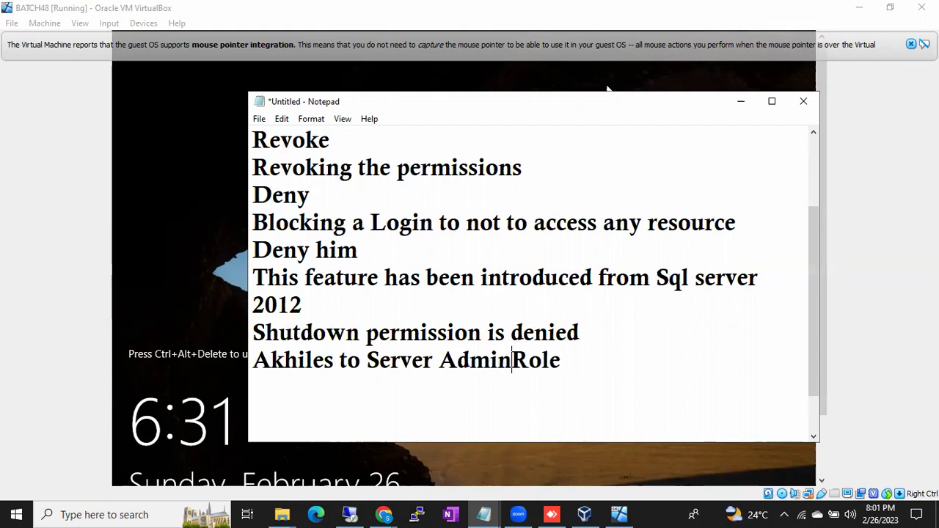
key(Down)
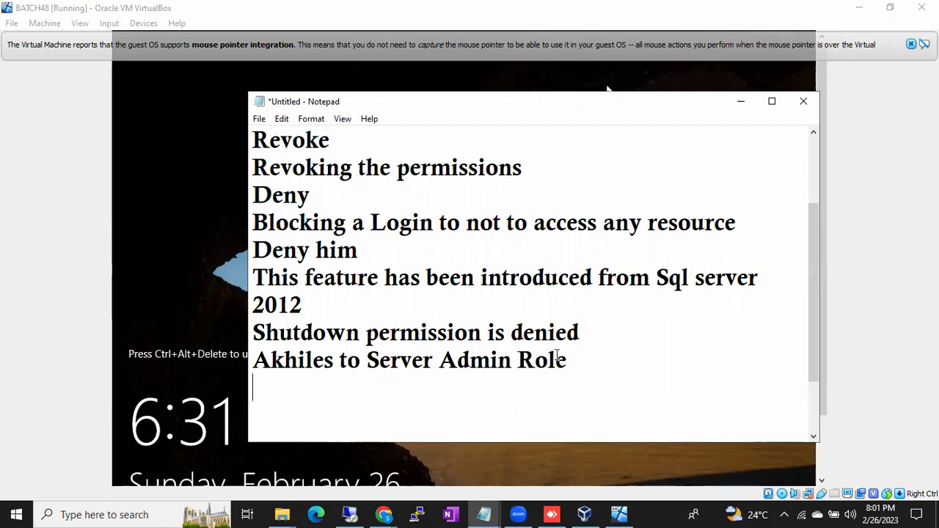
click(334, 355)
text(h)
click(249, 336)
drag(250, 335, 519, 344)
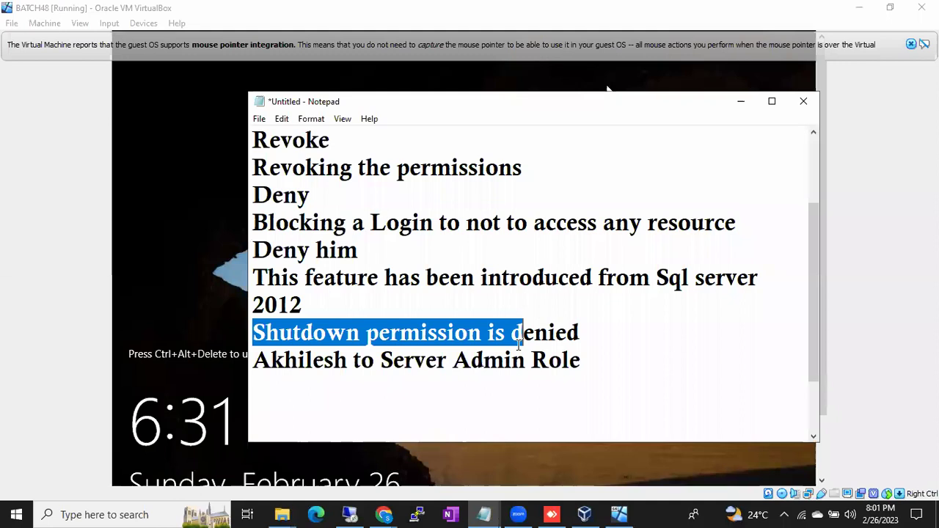
click(347, 360)
drag(414, 361, 594, 364)
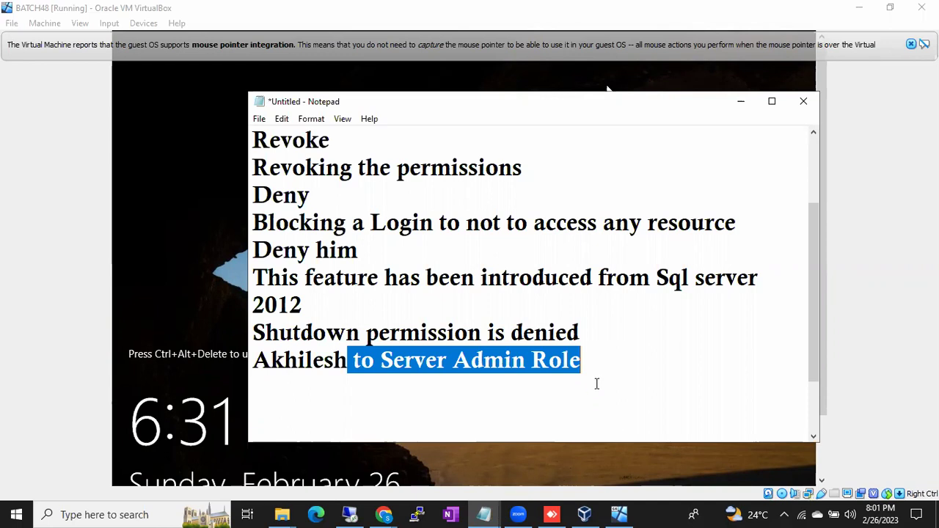
click(351, 513)
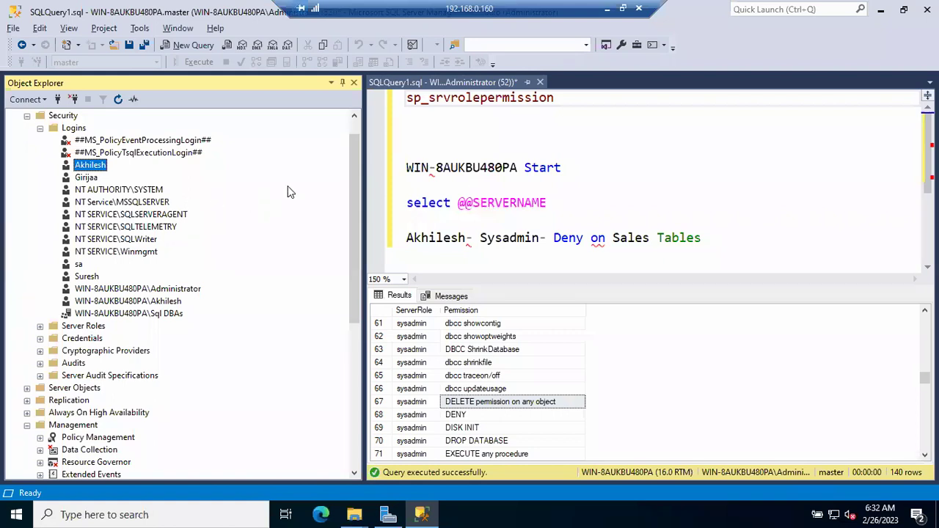
Run Shutdown in a new query on the restricted login's connection and highlight the permission error.
click(40, 128)
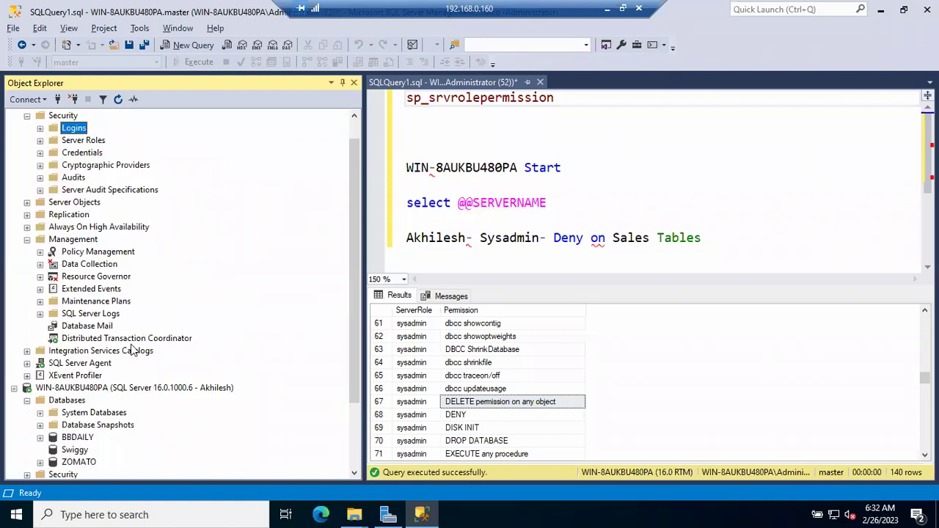
scroll(132, 350, down, 1)
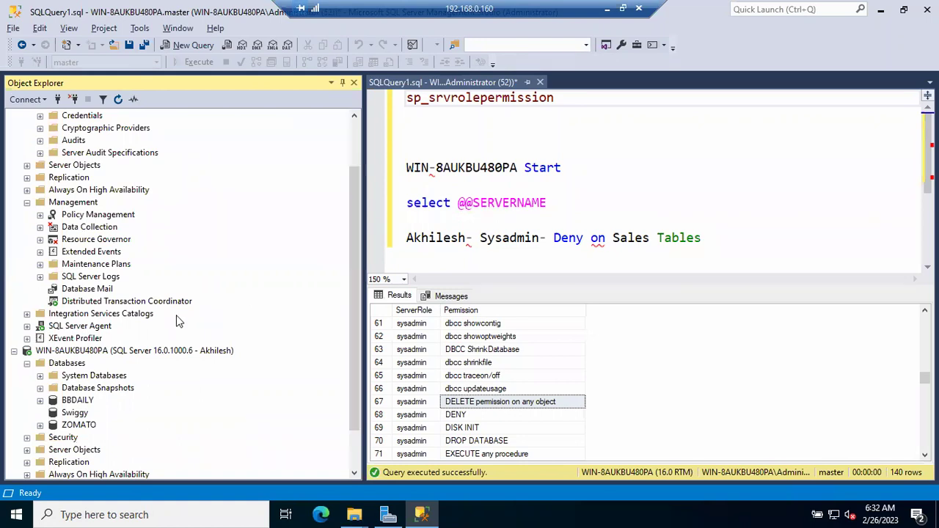
right_click(125, 352)
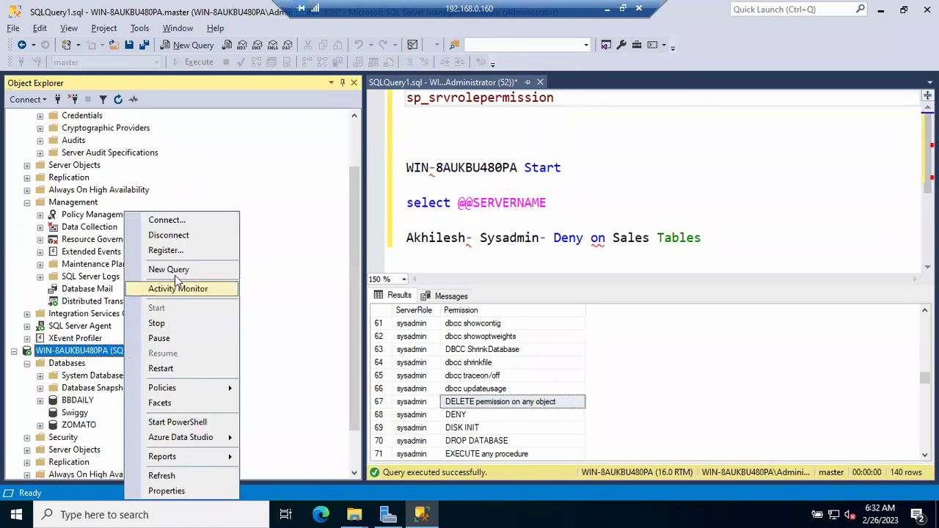
key(Escape)
key(ctrl+n)
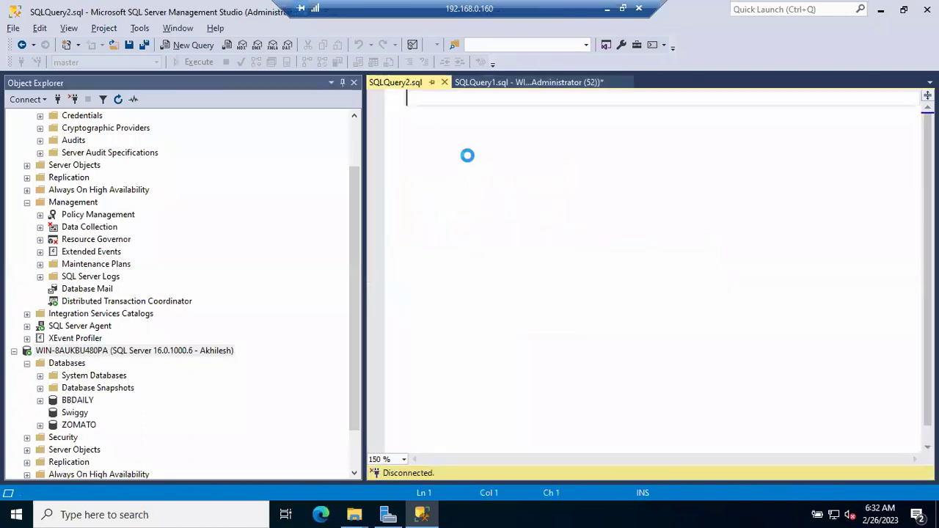
text(zShutdo)
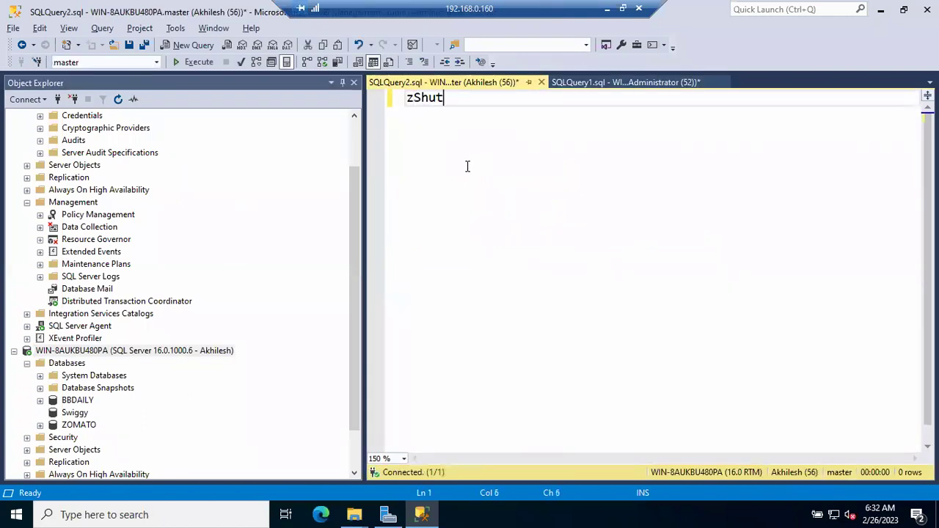
key(BackSpace)
key(BackSpace)
key(BackSpace)
key(BackSpace)
key(BackSpace)
key(BackSpace)
key(BackSpace)
text(Shutdown)
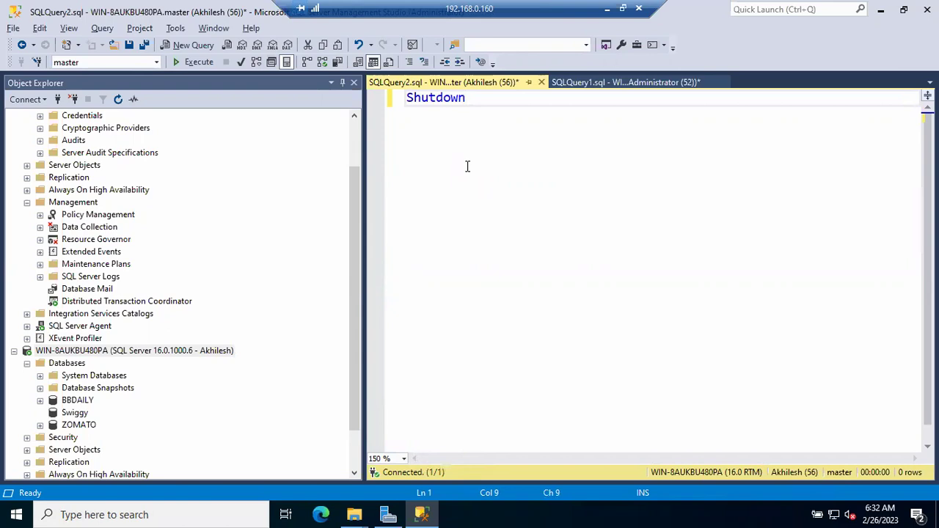
key(F5)
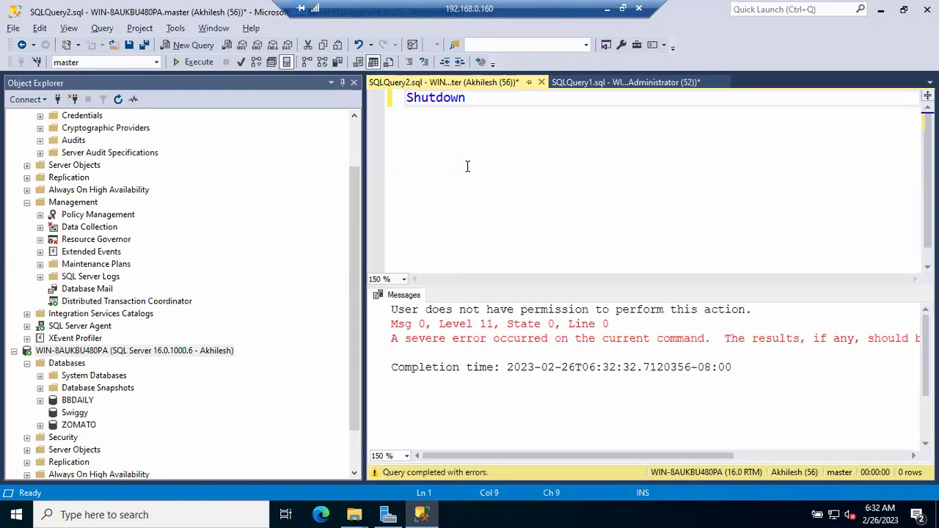
drag(420, 309, 655, 310)
scroll(231, 212, up, 2)
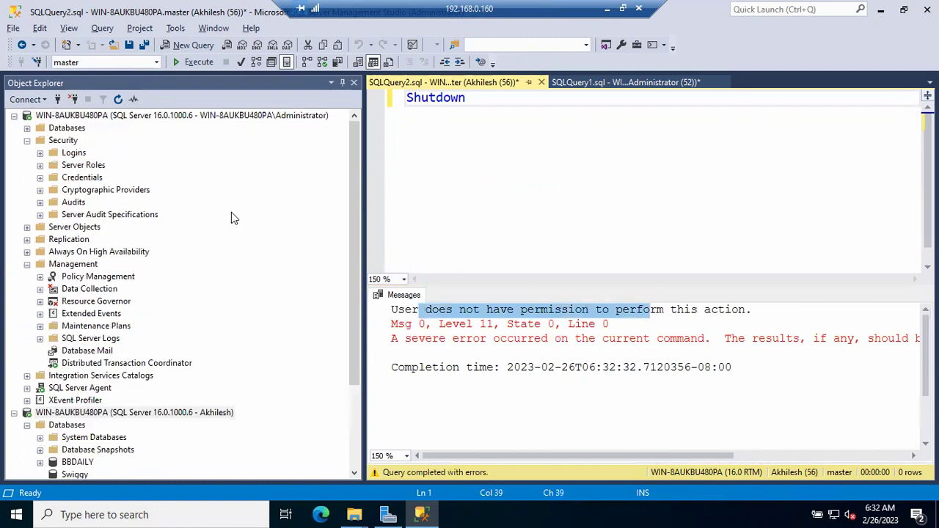
Reopen the SQL login's properties and uncheck APPDBSRVRole on the Server Roles page.
click(32, 151)
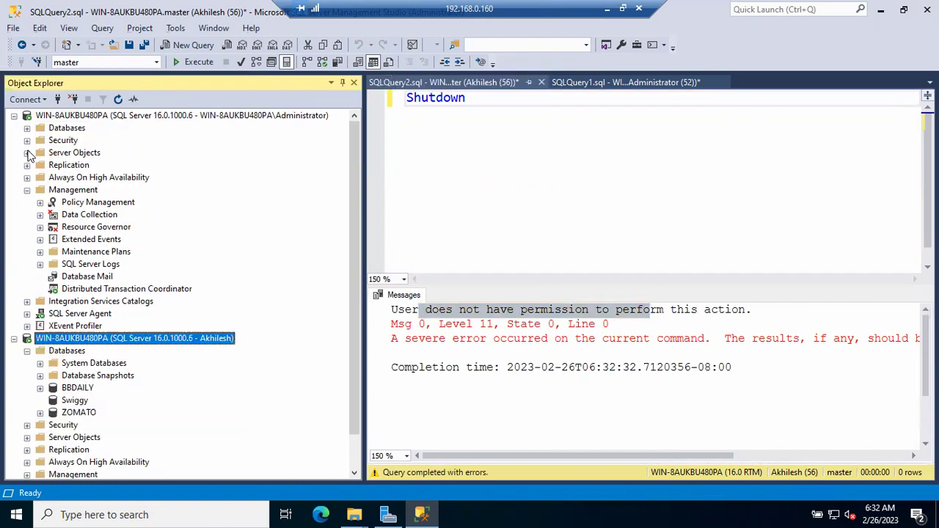
click(40, 153)
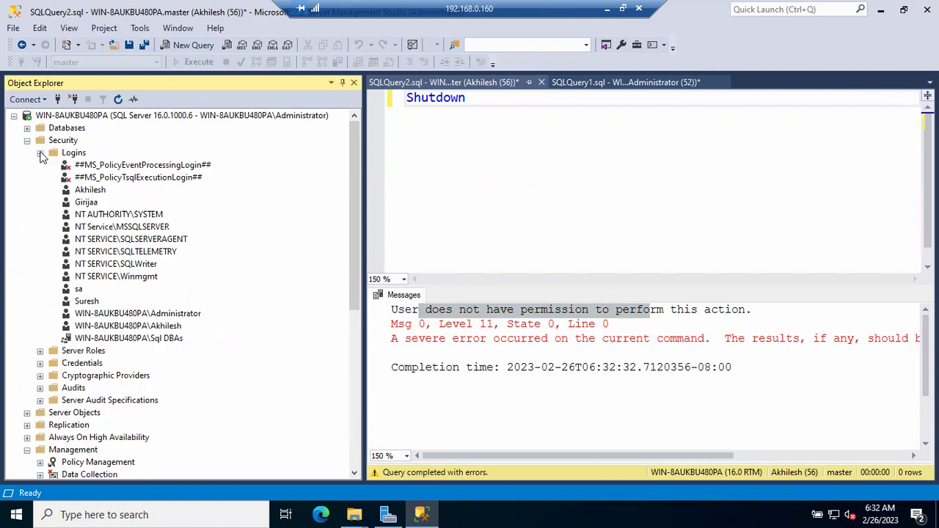
double_click(87, 191)
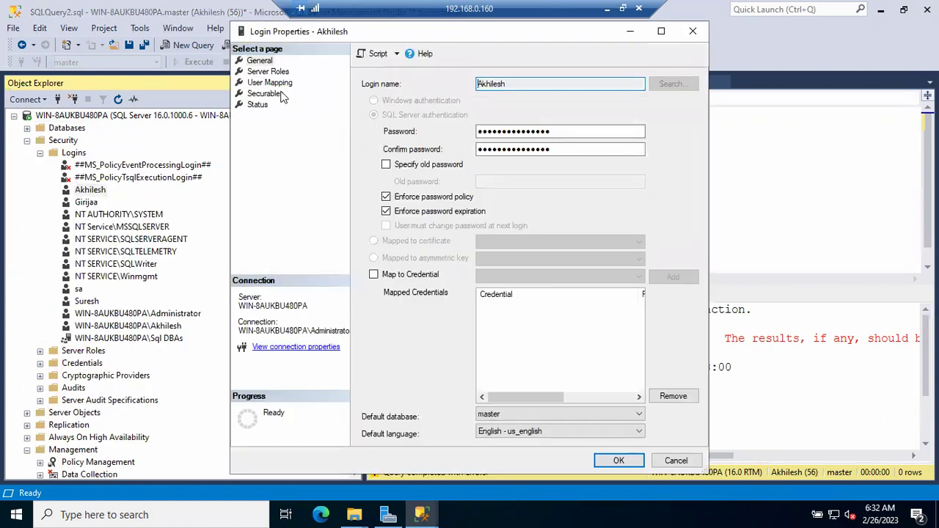
click(267, 71)
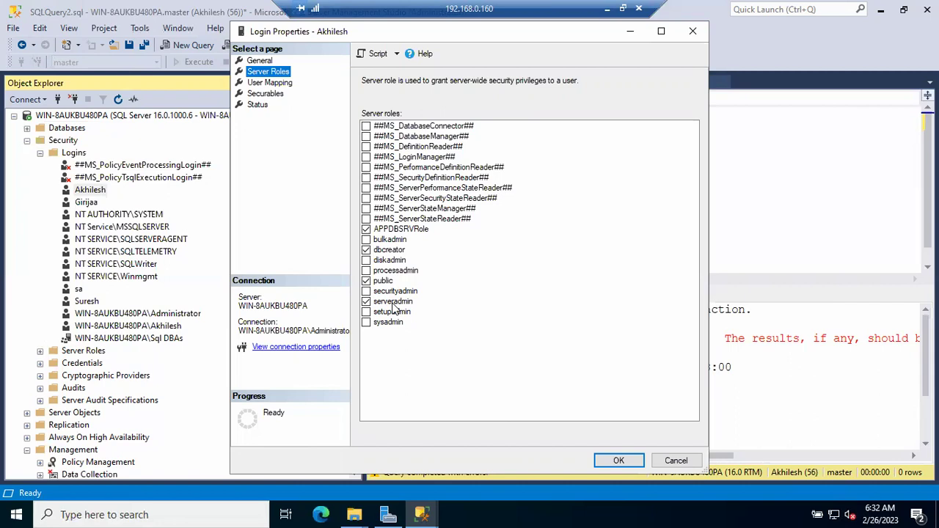
click(366, 230)
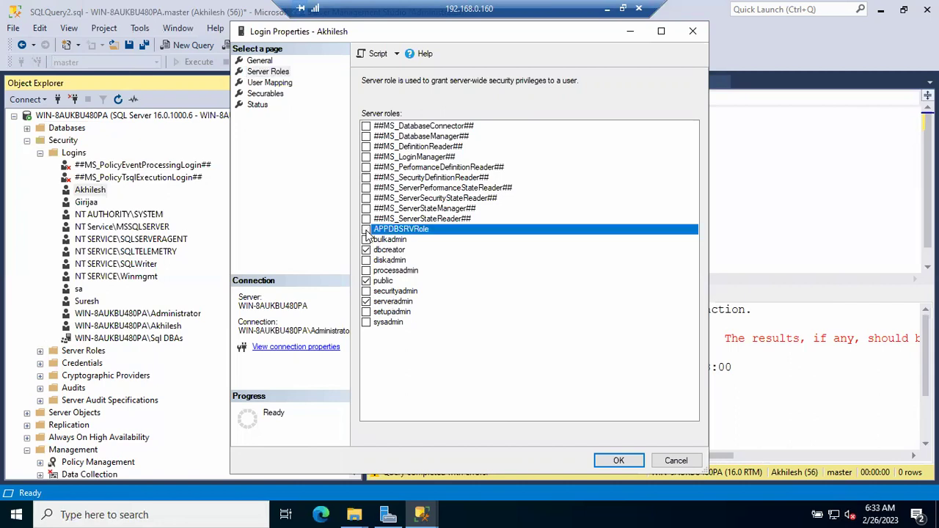
click(607, 461)
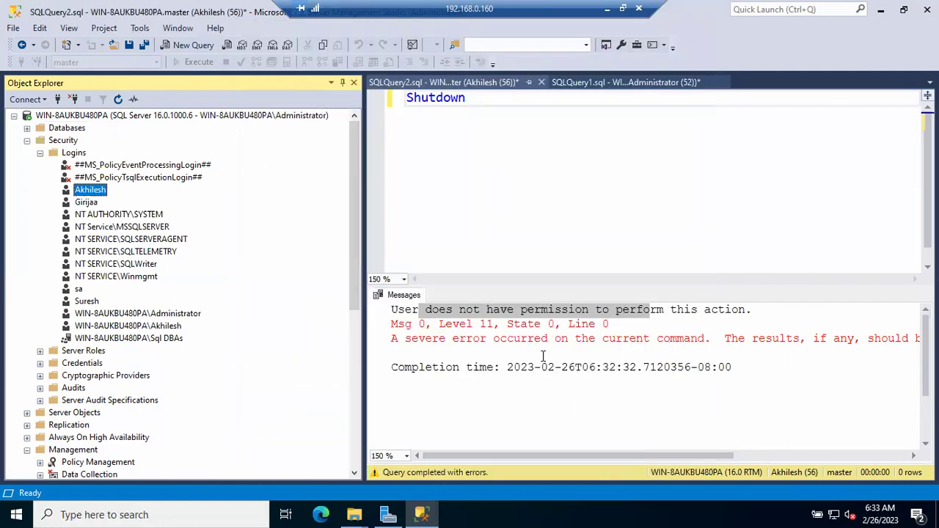
Execute the Shutdown query again and highlight the server shutdown message.
click(526, 217)
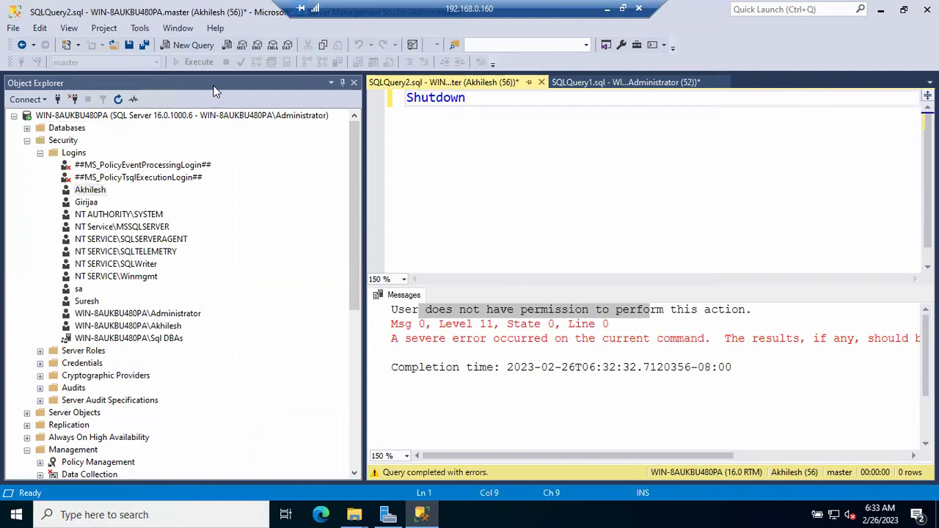
click(196, 62)
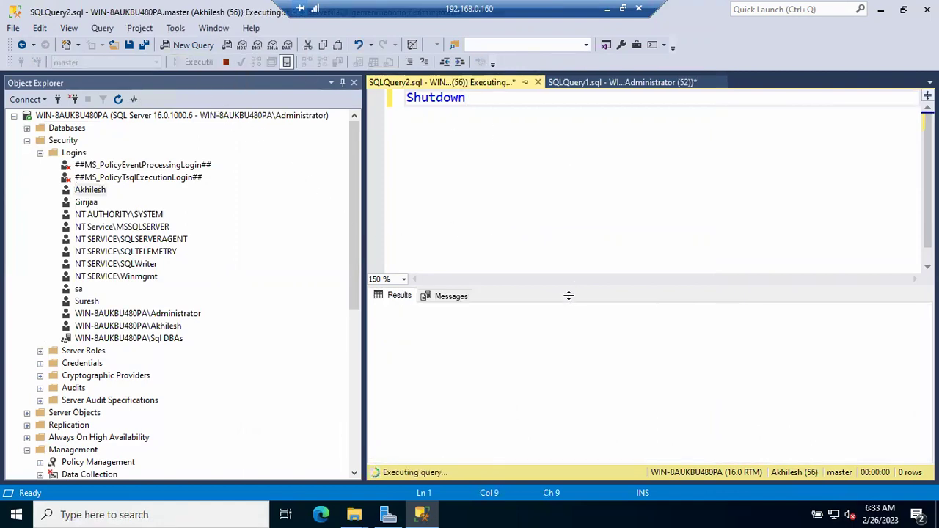
drag(420, 311, 665, 338)
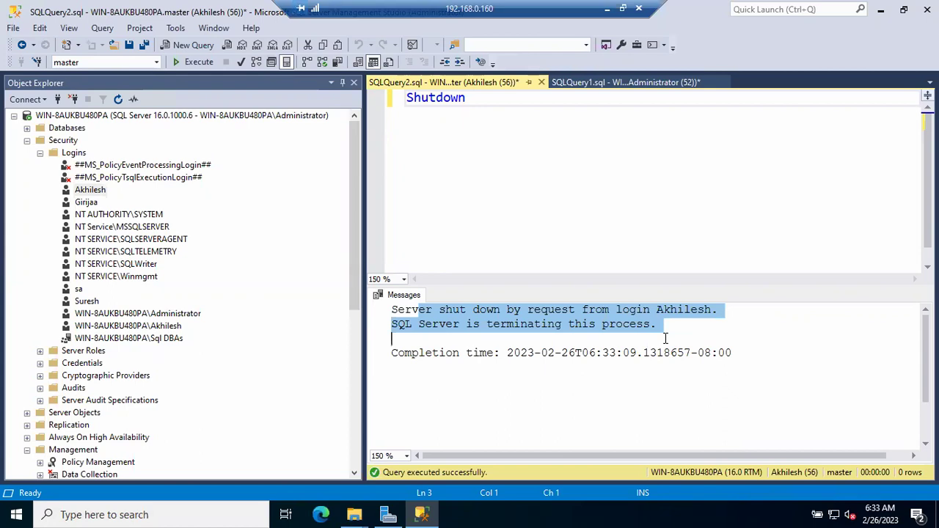
Start the stopped MSSQLSERVER service from the server node and confirm with Yes.
click(225, 116)
right_click(225, 116)
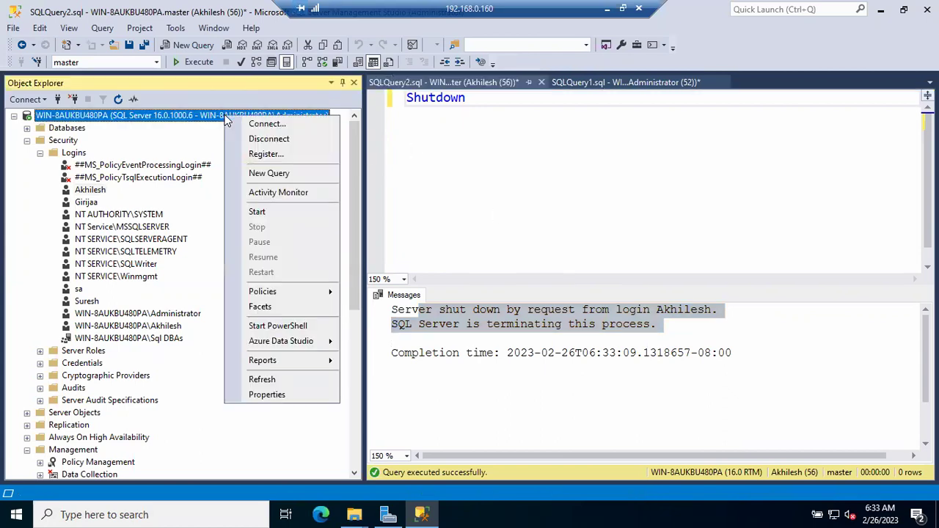
click(272, 212)
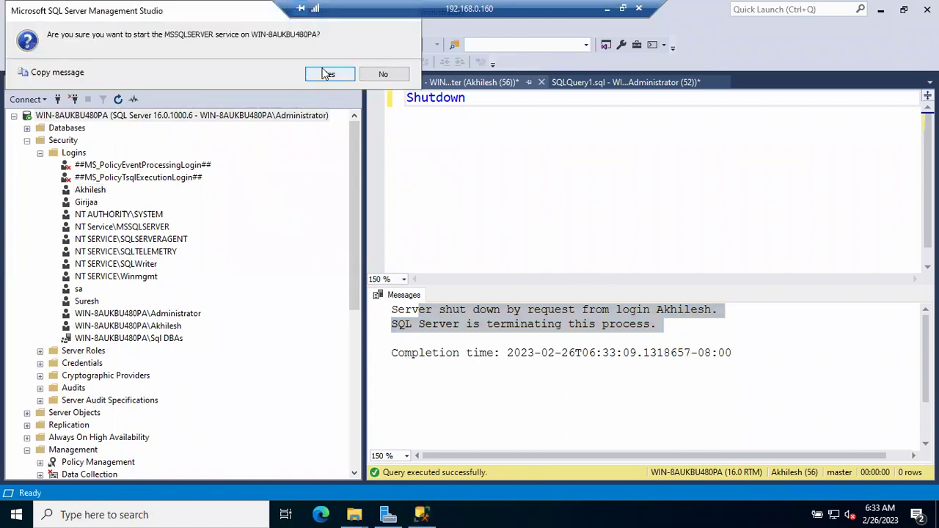
click(323, 71)
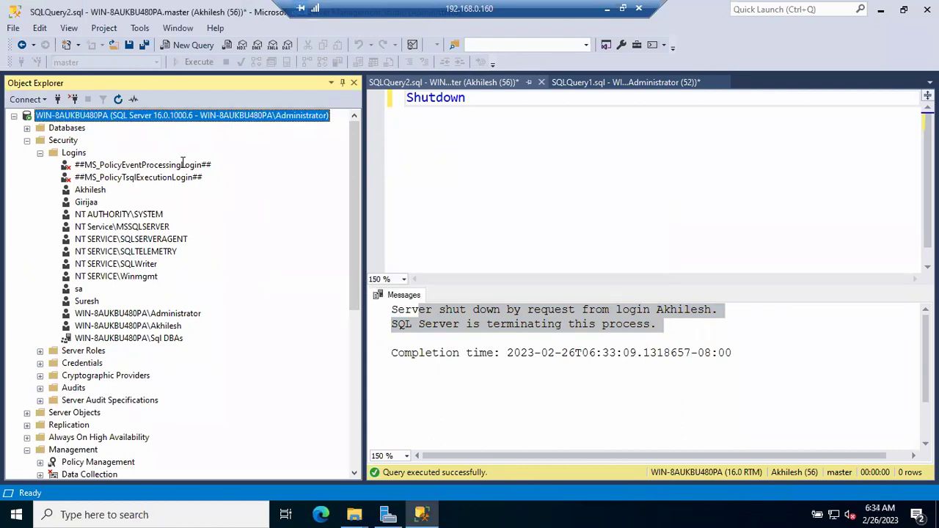
In the login's Server Roles page, tick sysadmin, setupadmin, securityadmin and processadmin.
click(87, 189)
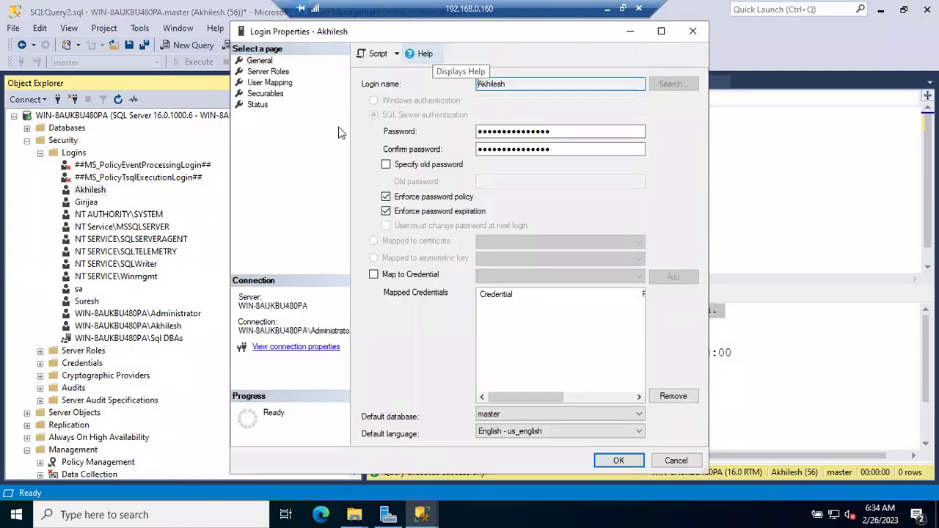
click(260, 73)
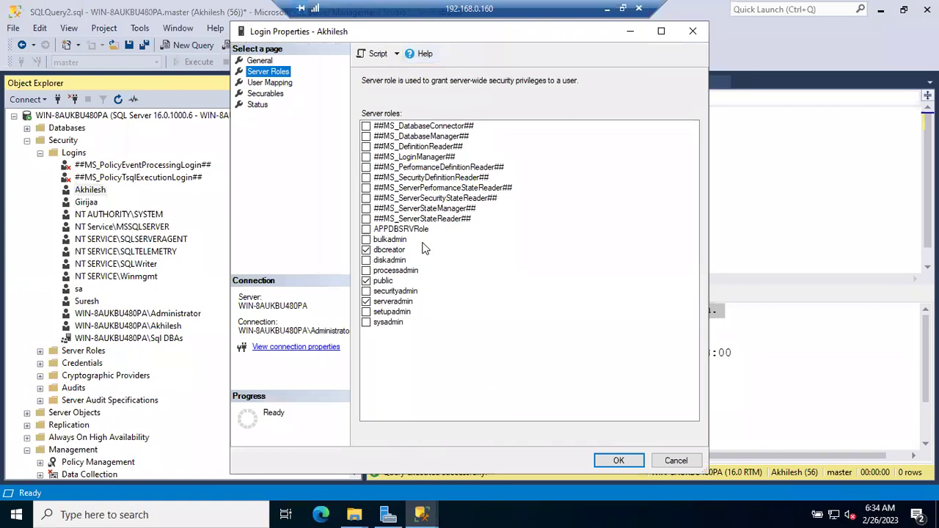
click(366, 324)
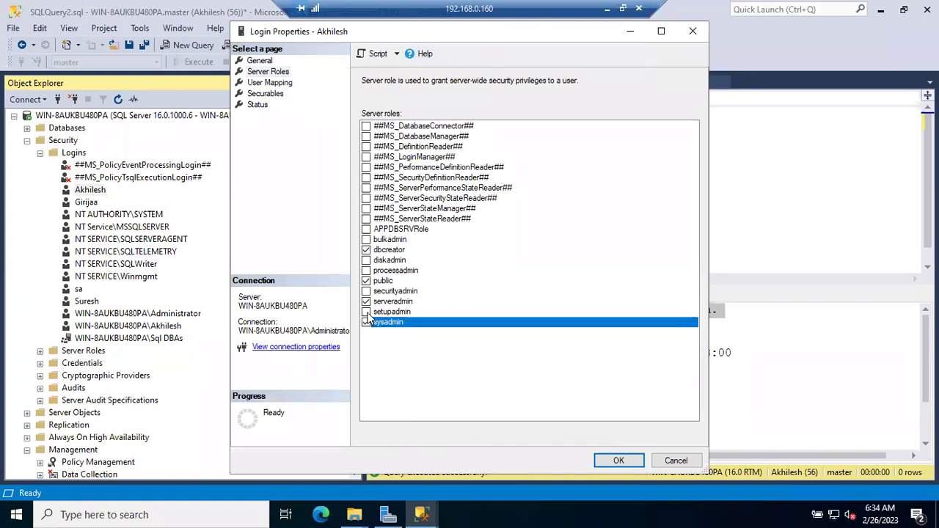
click(366, 313)
click(369, 292)
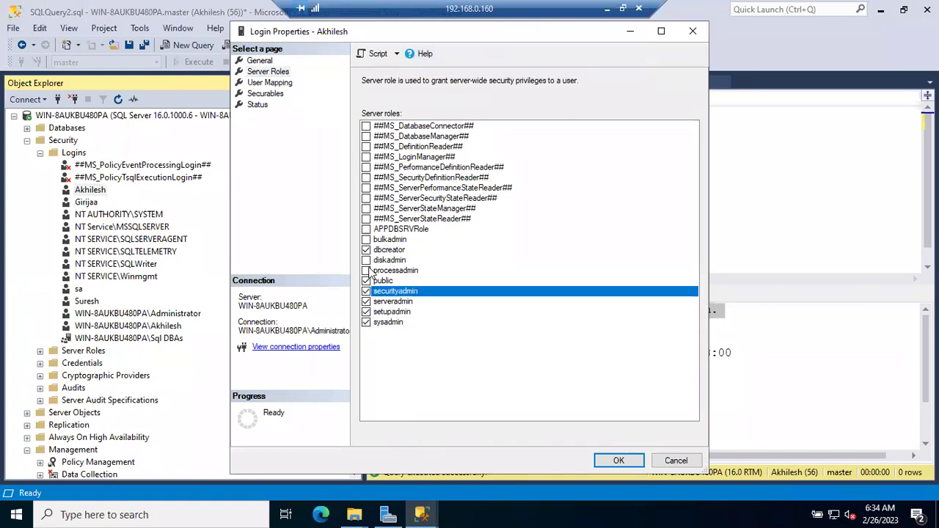
click(368, 270)
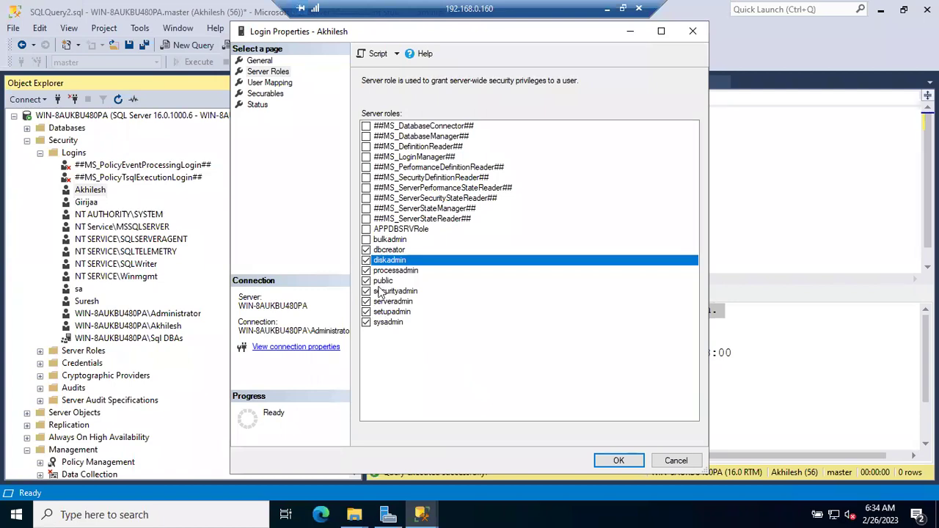
Untick securityadmin, diskadmin and dbcreator, and toggle bulkadmin on and back off.
click(366, 291)
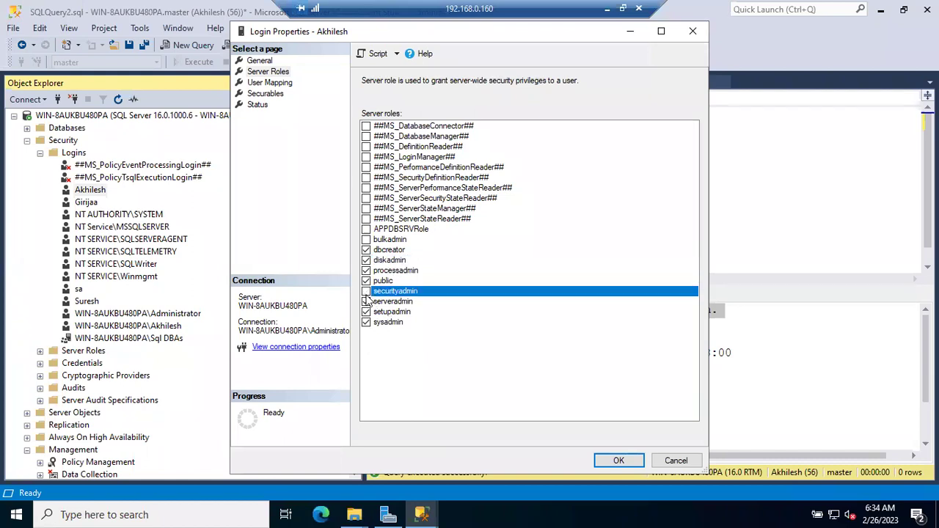
click(366, 261)
click(368, 240)
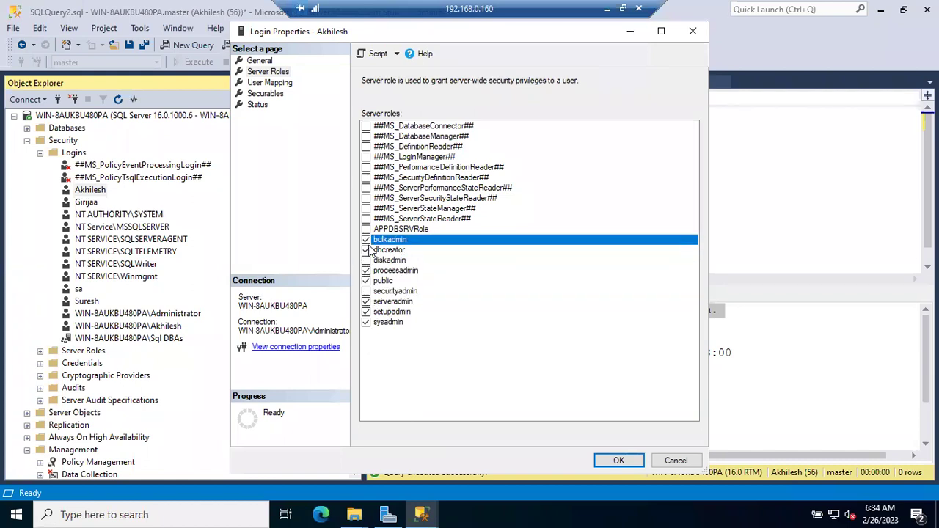
click(366, 250)
click(366, 240)
click(366, 240)
Toggle several server role checkboxes, ending with sysadmin checked again.
click(366, 323)
click(366, 291)
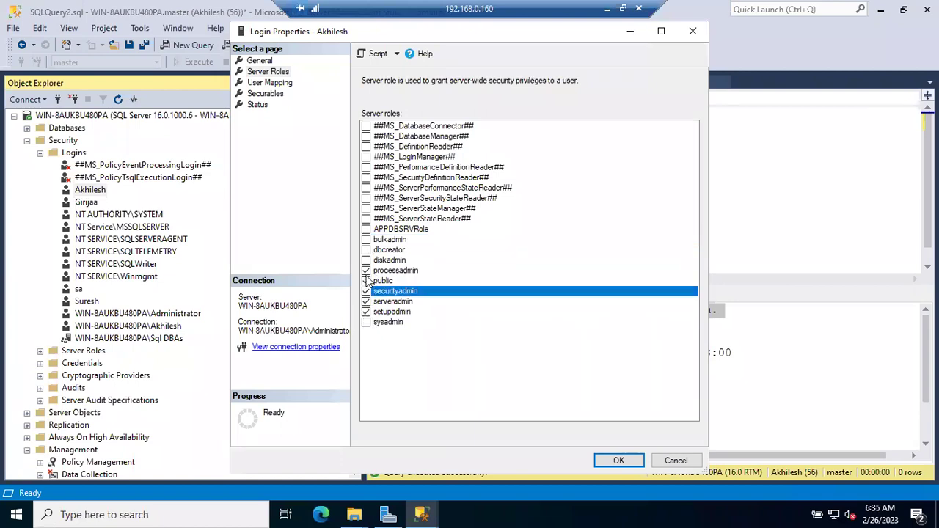
click(366, 260)
click(366, 250)
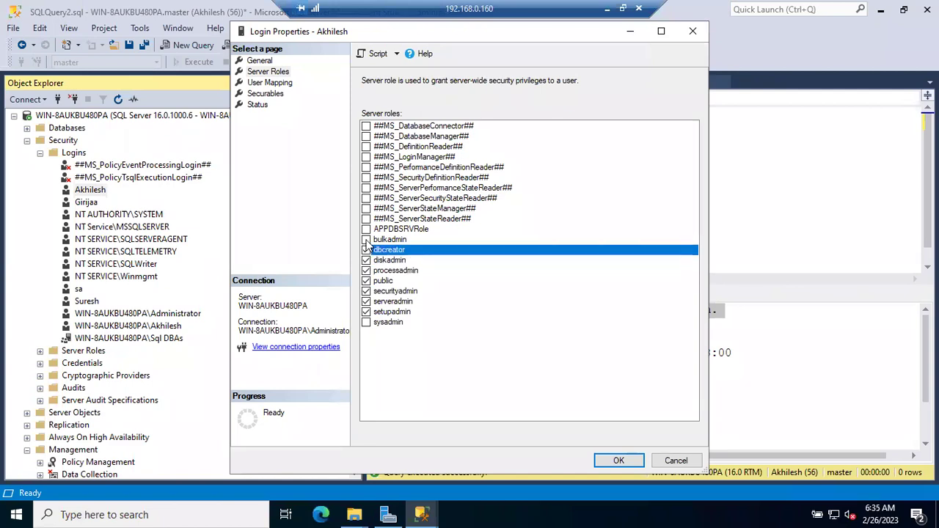
click(366, 239)
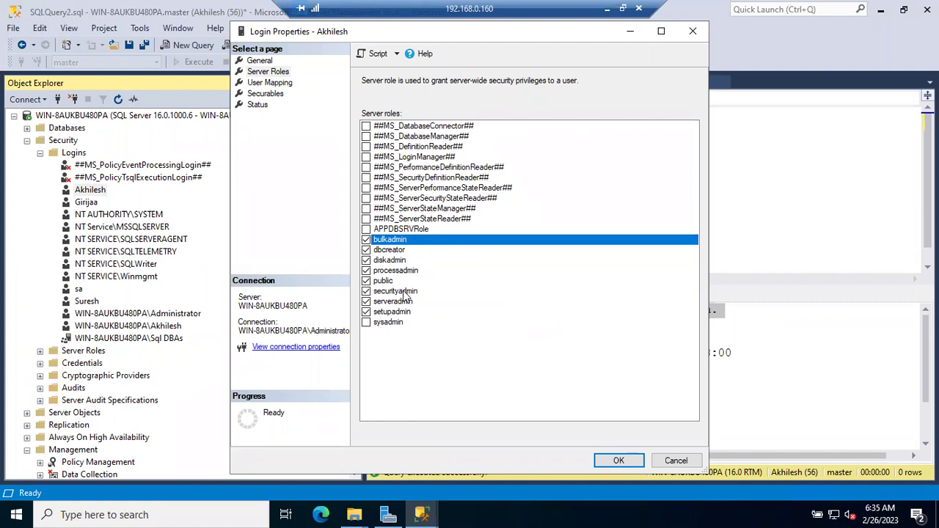
click(366, 322)
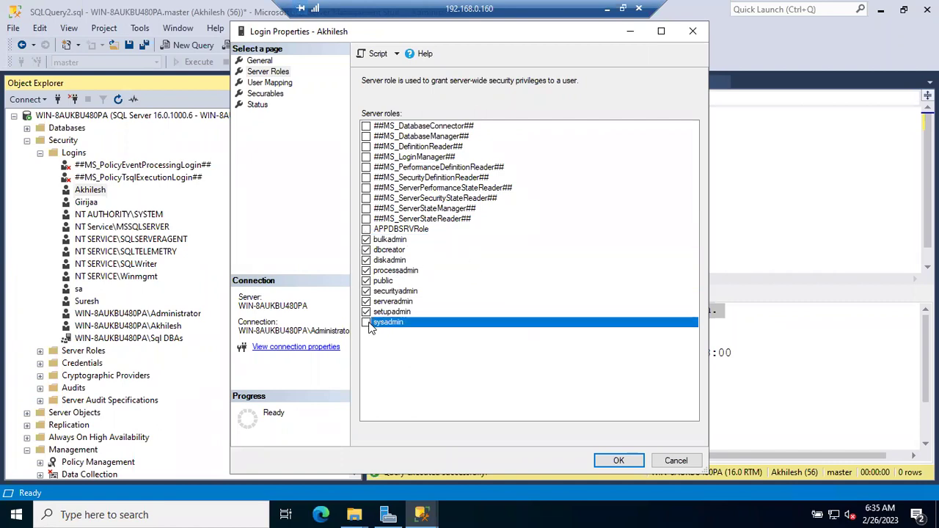
click(367, 313)
click(367, 303)
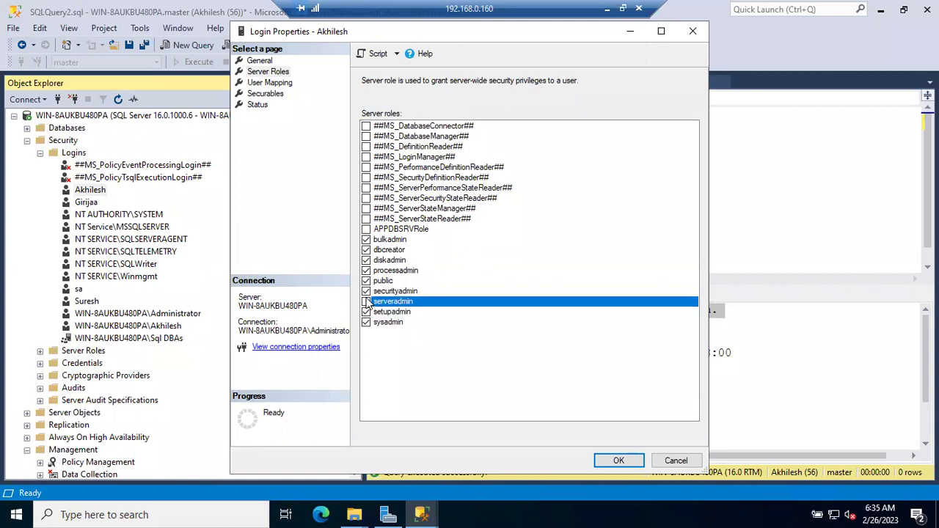
Uncheck securityadmin, serveradmin, setupadmin, processadmin, diskadmin, dbcreator and bulkadmin, then save the login.
click(365, 291)
click(367, 302)
click(367, 312)
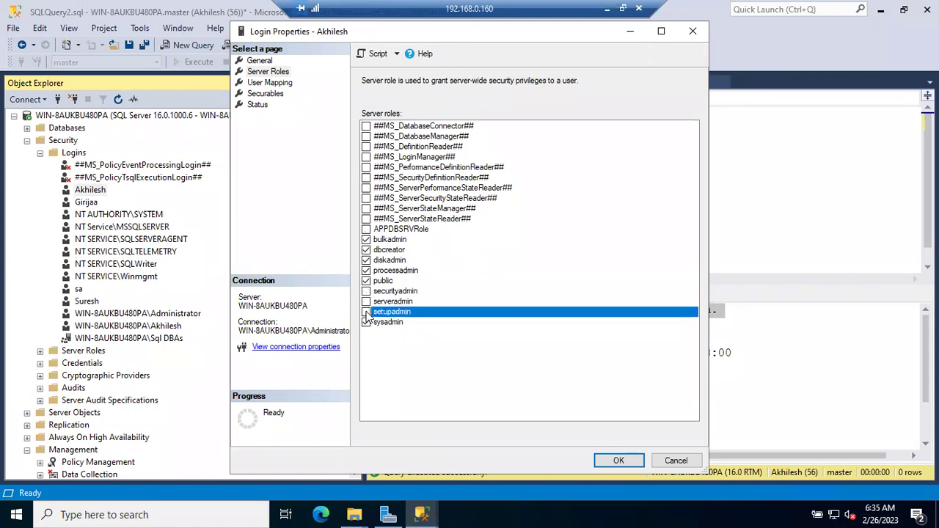
click(366, 271)
click(366, 260)
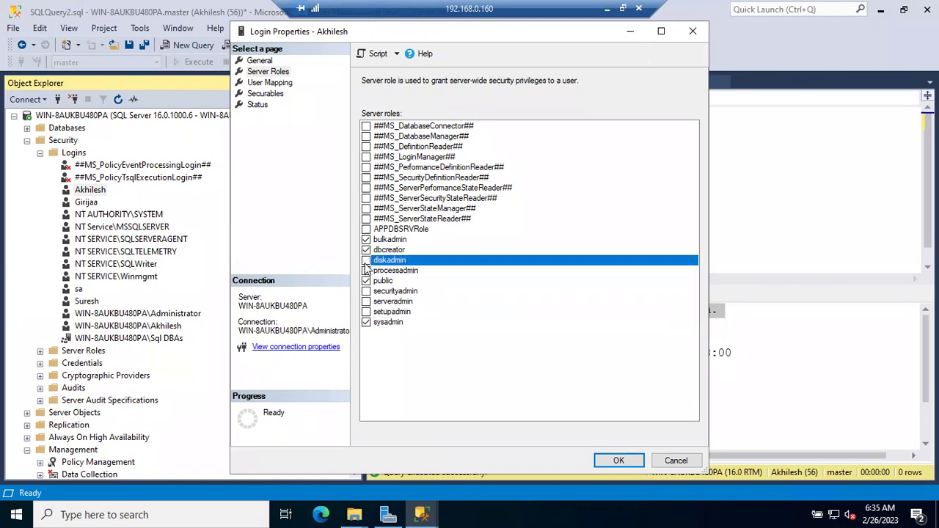
click(366, 250)
click(366, 240)
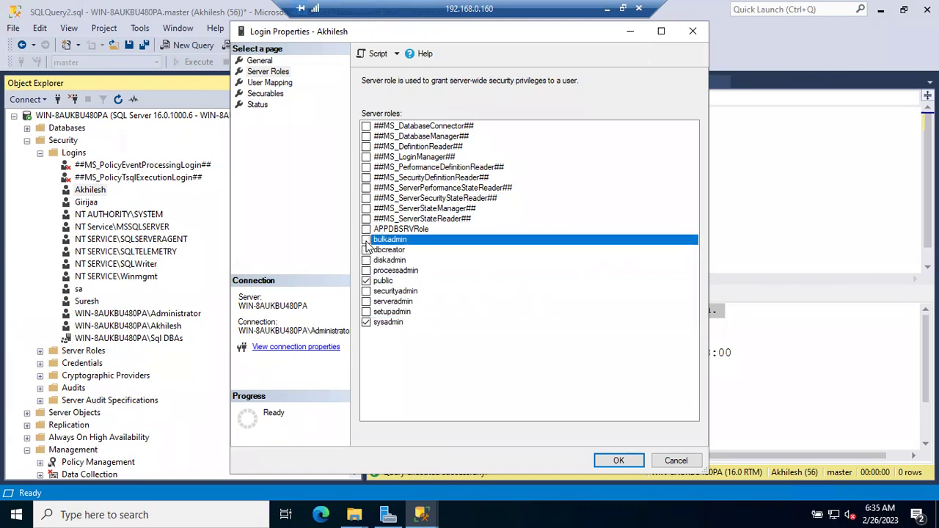
click(618, 460)
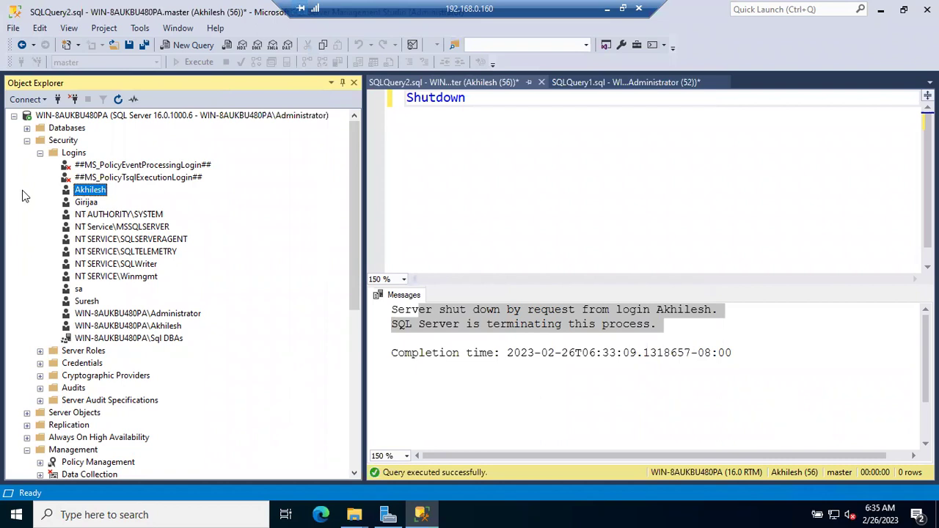
Collapse Logins and Security and expand the server's Databases folder.
click(40, 153)
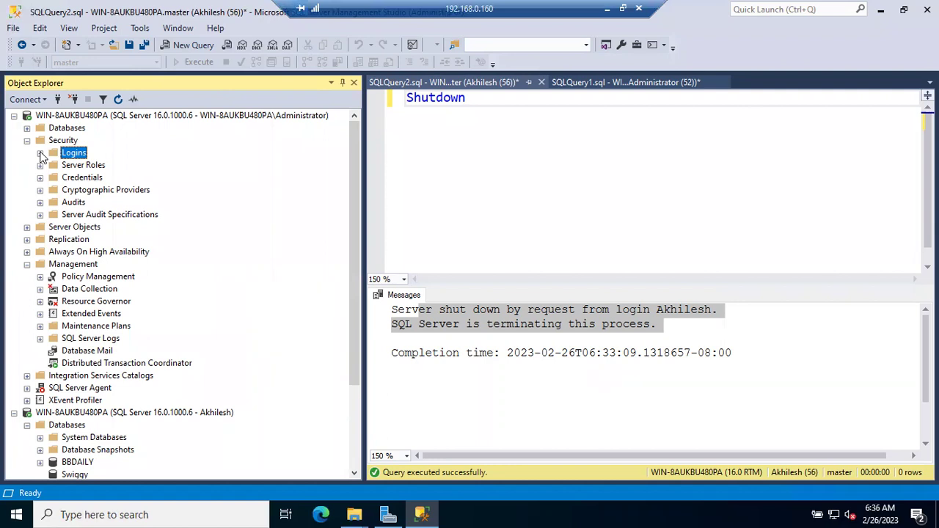
click(26, 142)
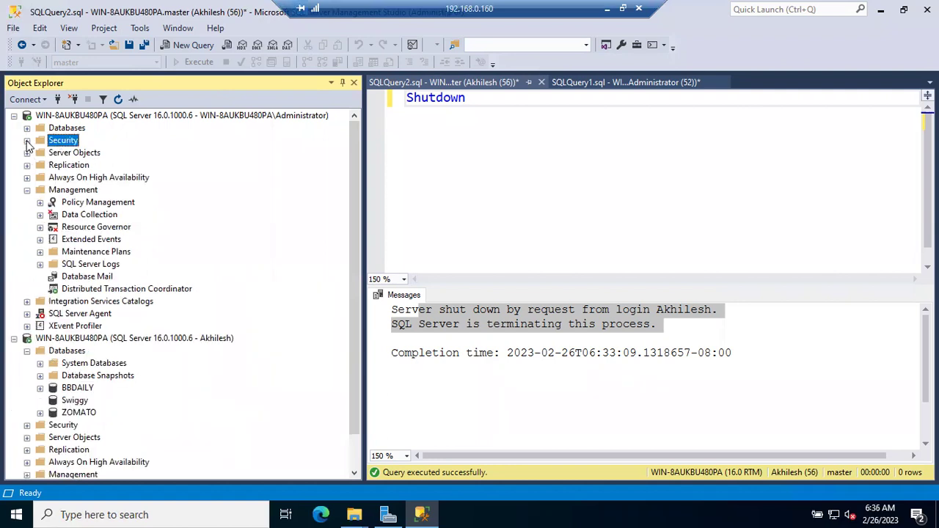
click(26, 128)
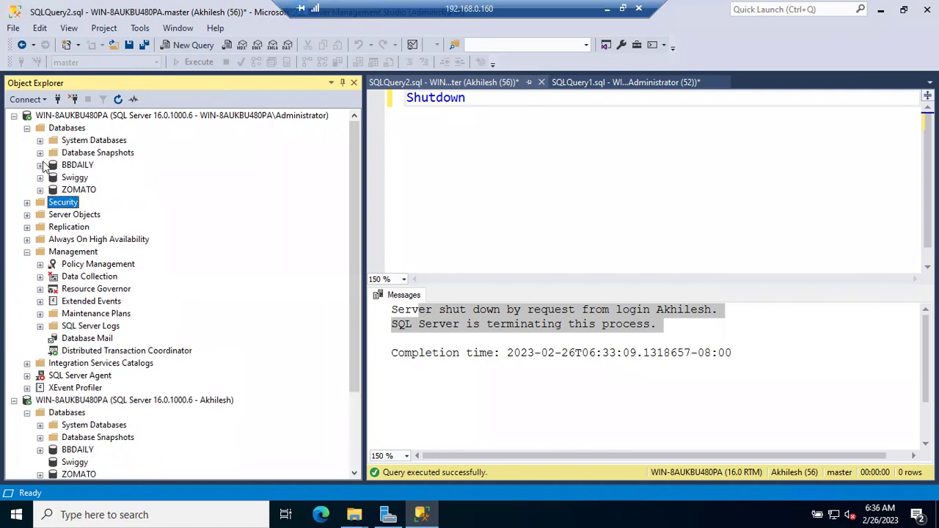
Review BBDAILY's fixed database roles, collapse BBDAILY again, and select ZOMATO.
click(40, 165)
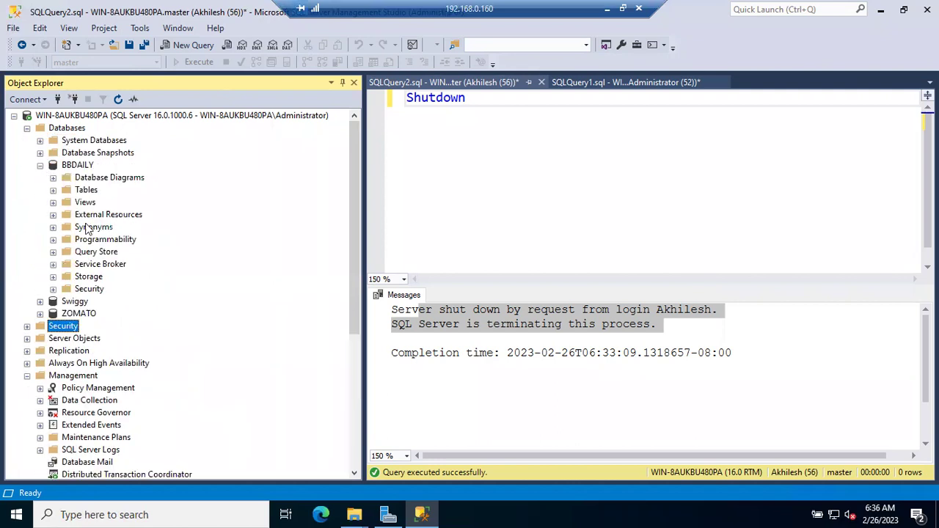
click(53, 289)
click(66, 313)
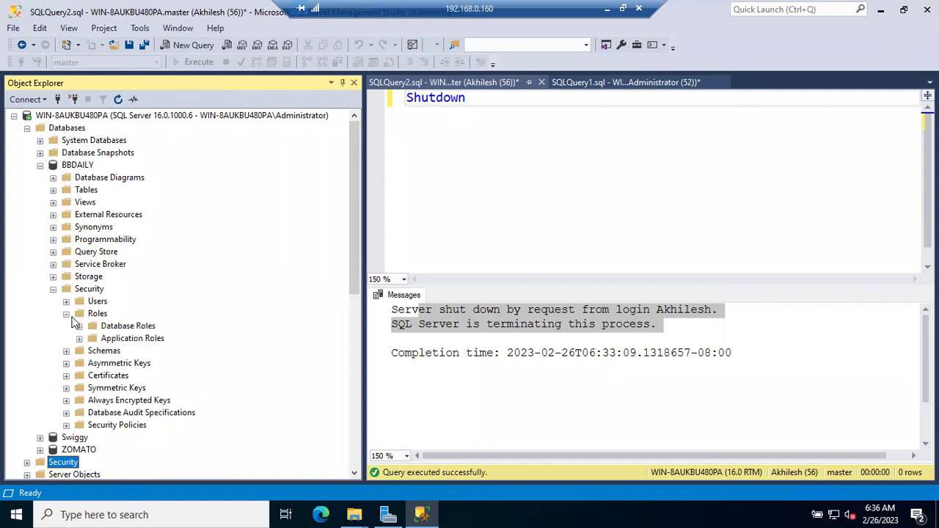
click(79, 325)
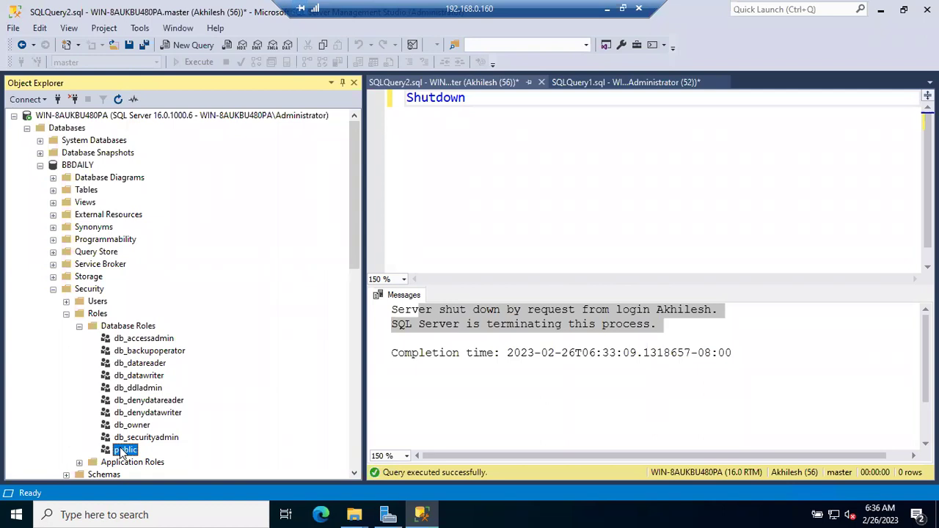
click(66, 313)
click(53, 290)
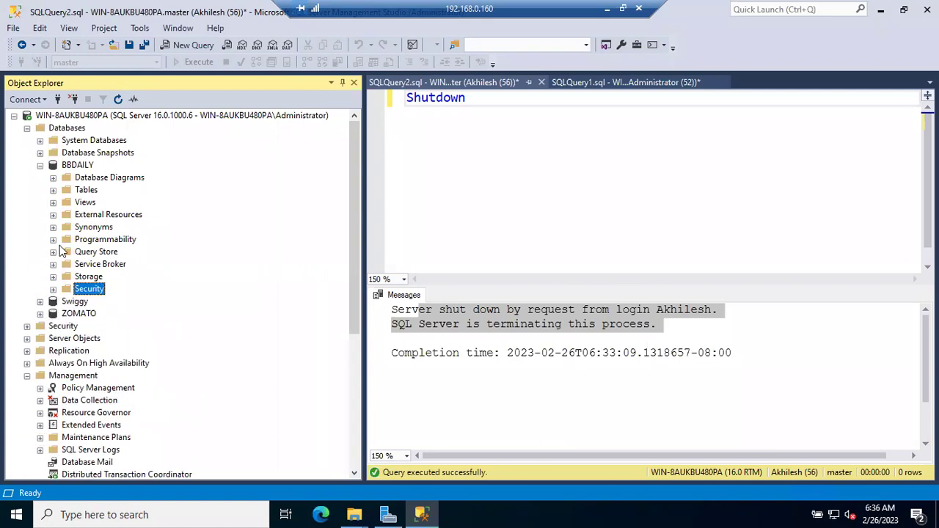
click(41, 165)
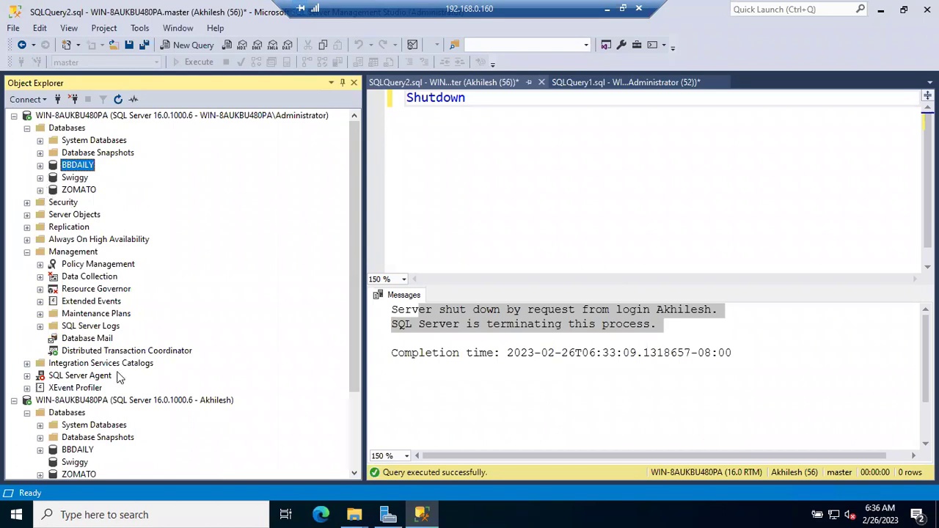
scroll(117, 377, down, 3)
click(79, 375)
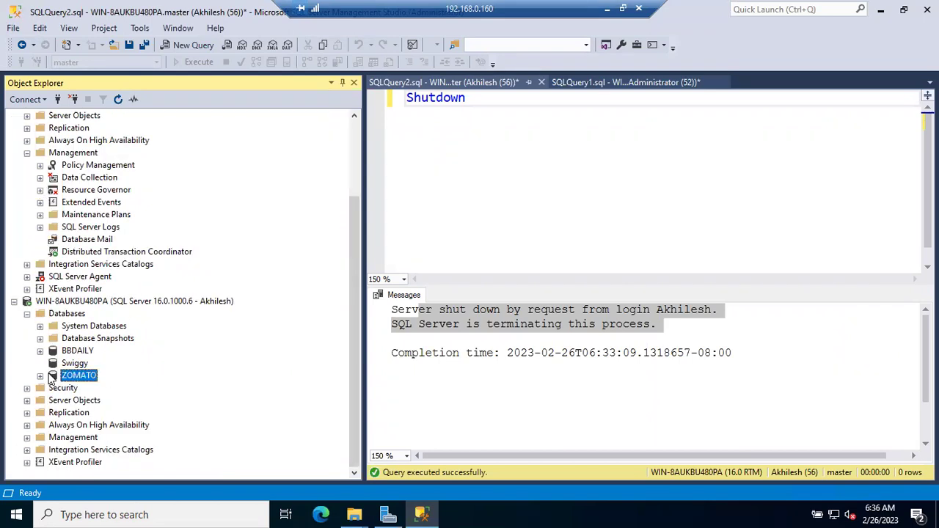
Expand ZOMATO's Tables folder and select dbo.Cutomer.
click(43, 375)
click(54, 376)
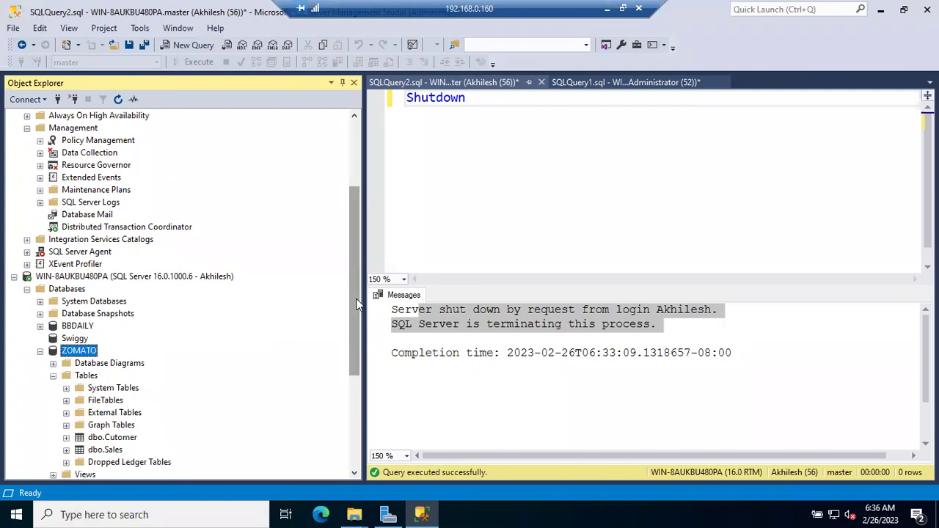
scroll(358, 343, down, 3)
click(127, 342)
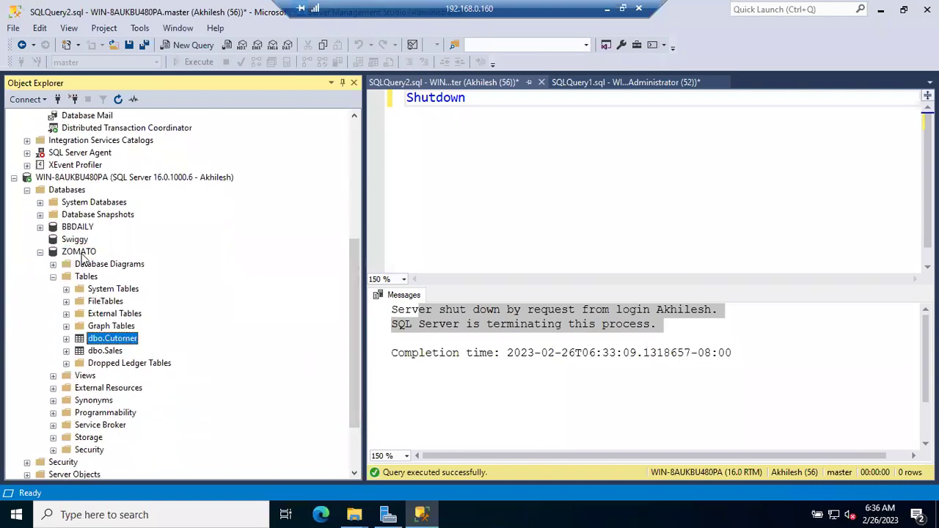
Run 'select *from sales' in a new ZOMATO query, returning 5 rows.
right_click(82, 253)
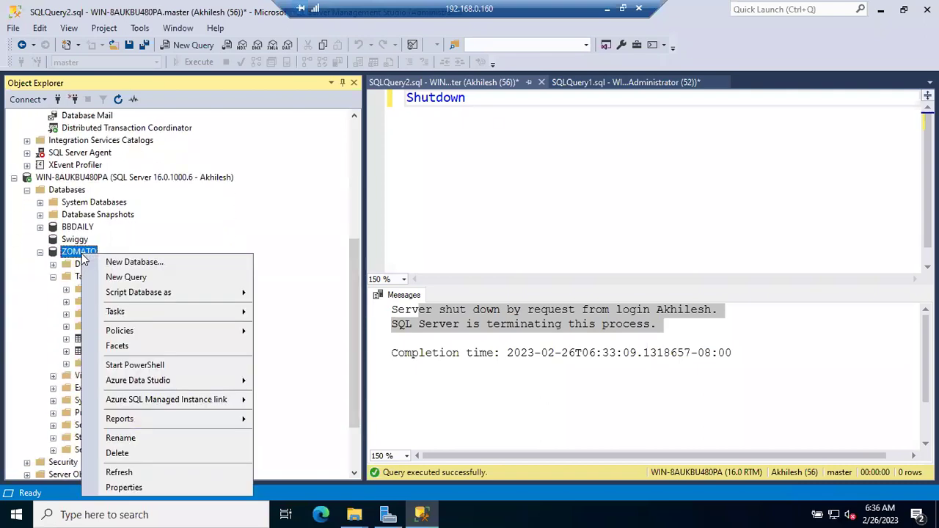
click(126, 277)
text(select *from sales)
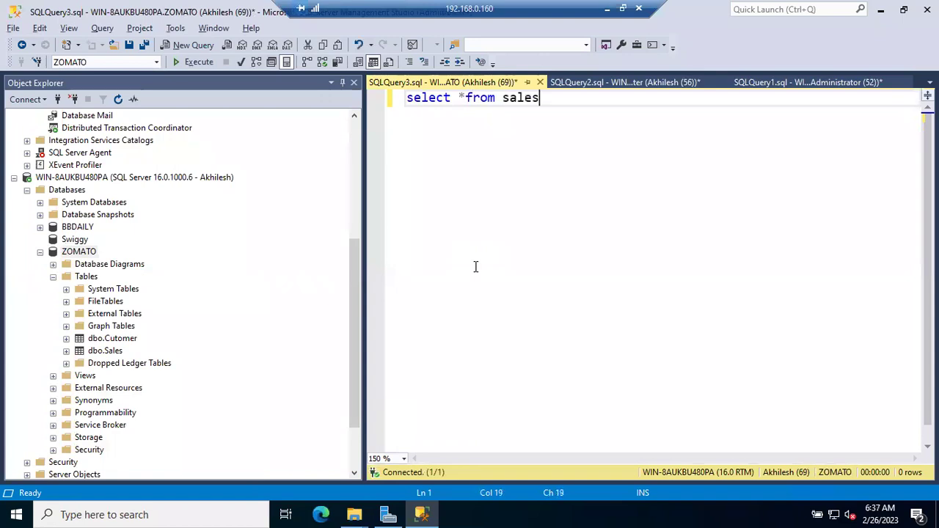
key(F5)
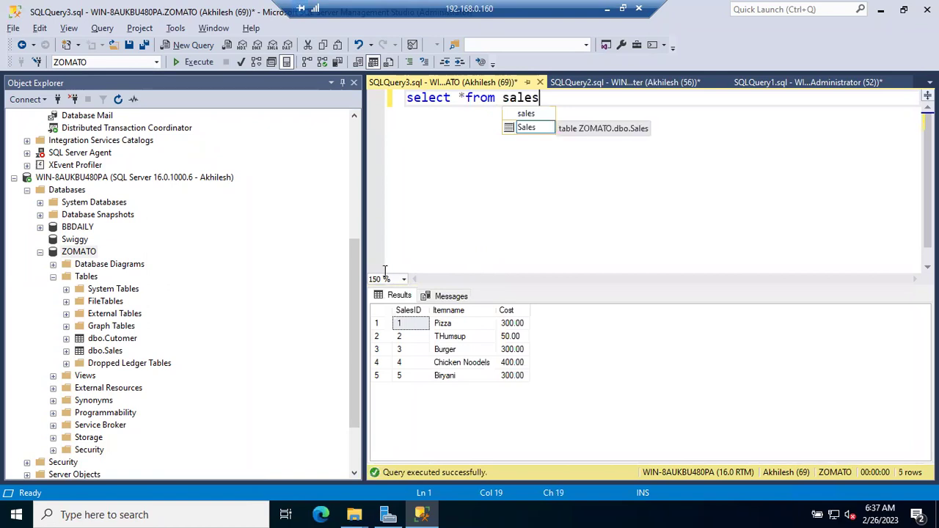
scroll(70, 260, up, 6)
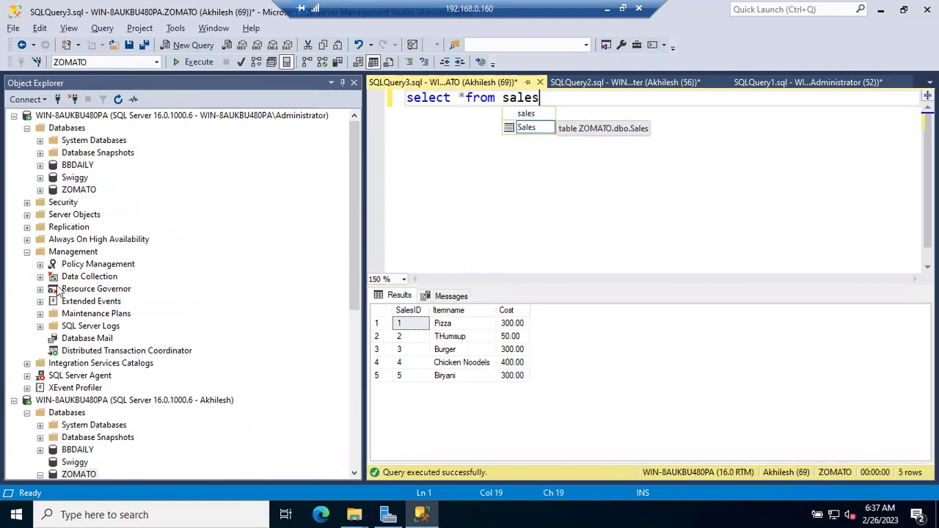
Start the SQL Server Agent service and confirm the prompt.
right_click(72, 376)
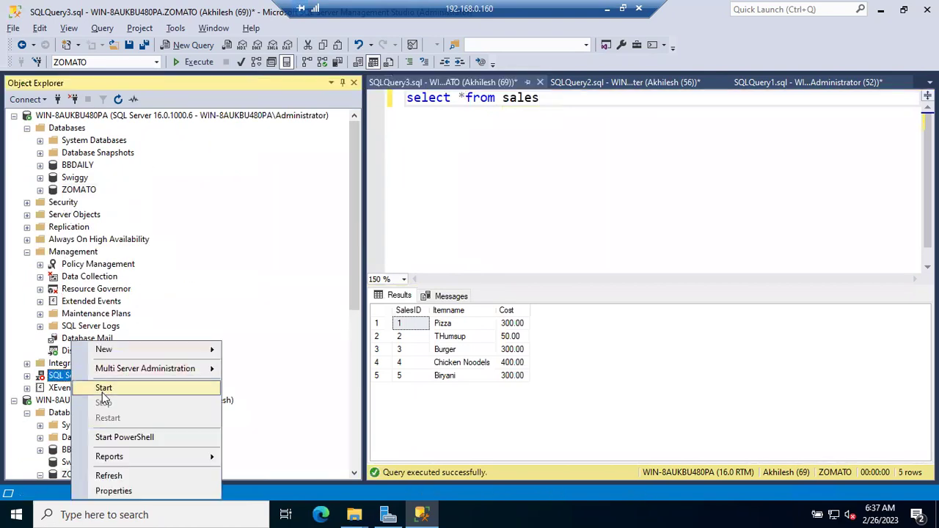
click(102, 388)
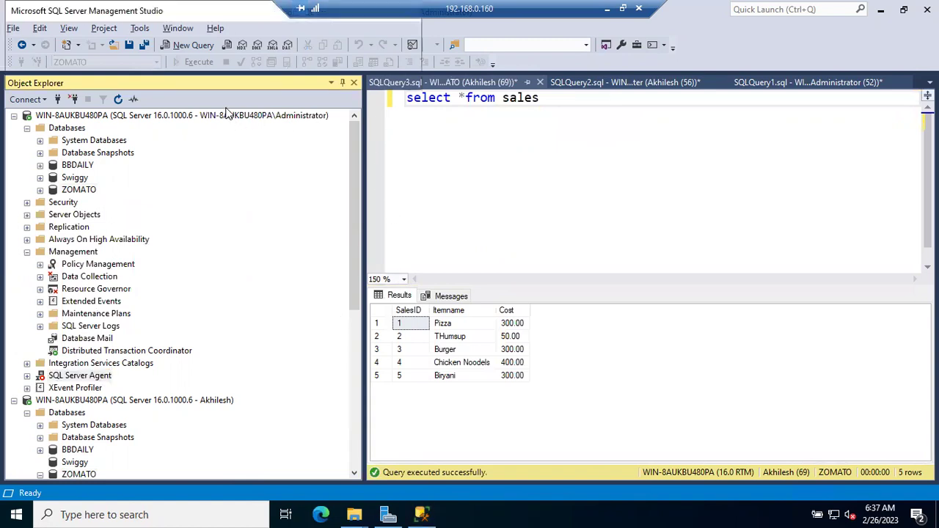
click(330, 76)
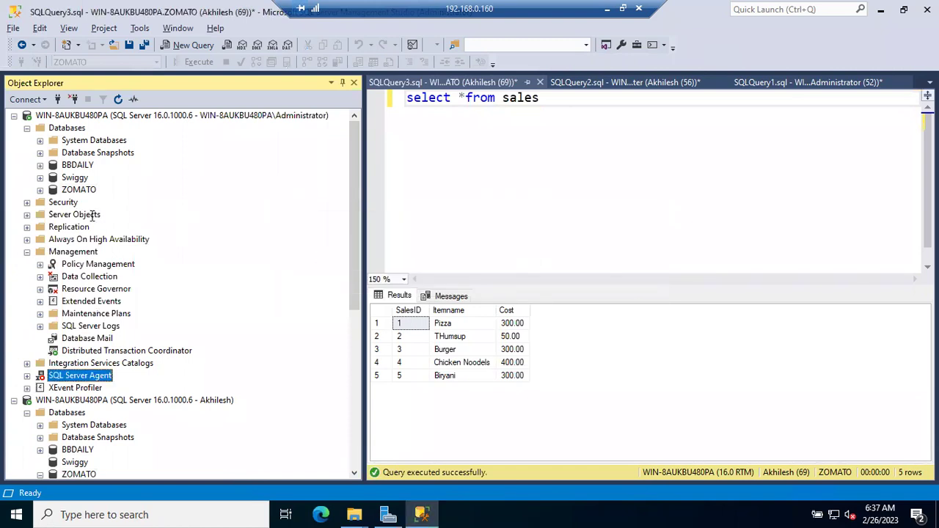
Open the ZOMATO user's login properties and review its server roles and user mappings.
click(28, 202)
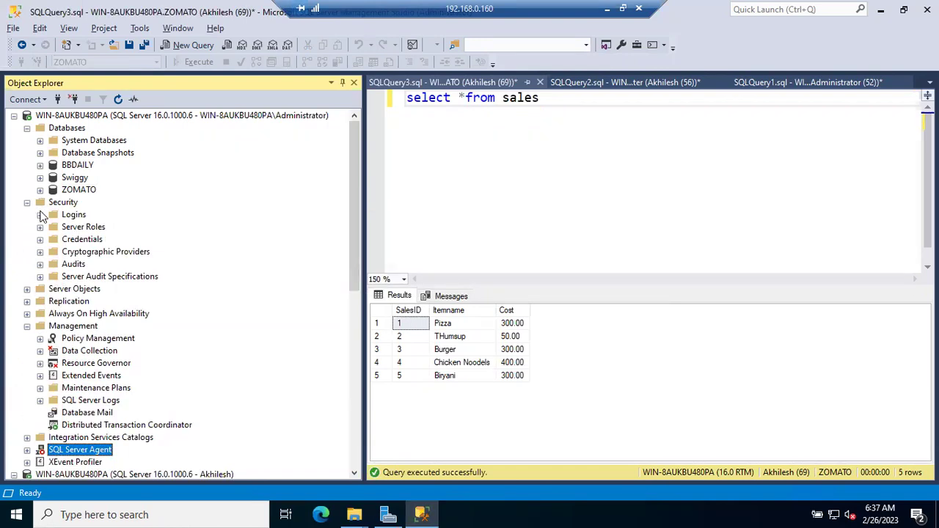
click(40, 214)
double_click(85, 251)
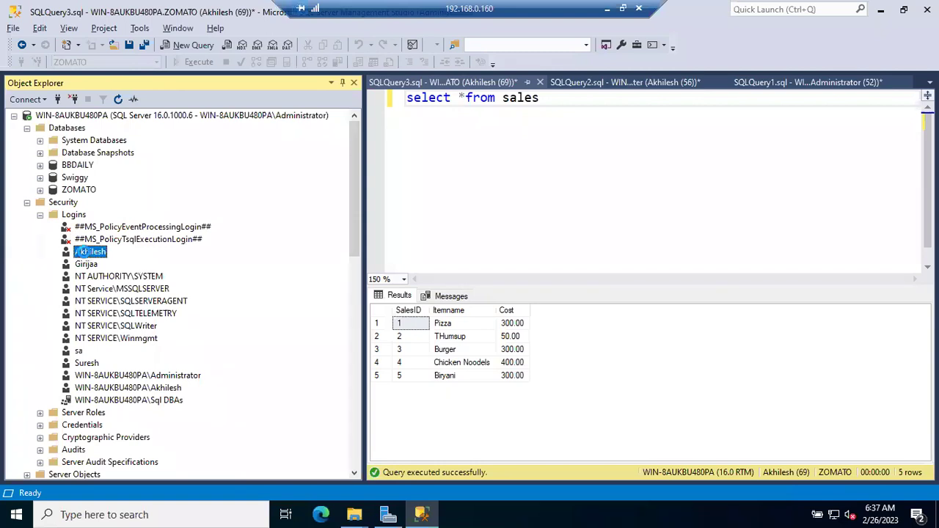
click(268, 73)
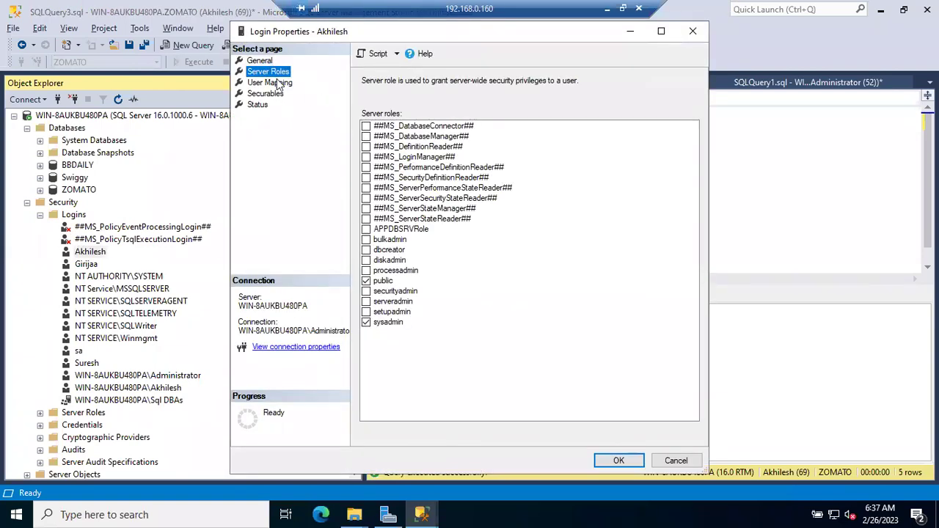
click(279, 83)
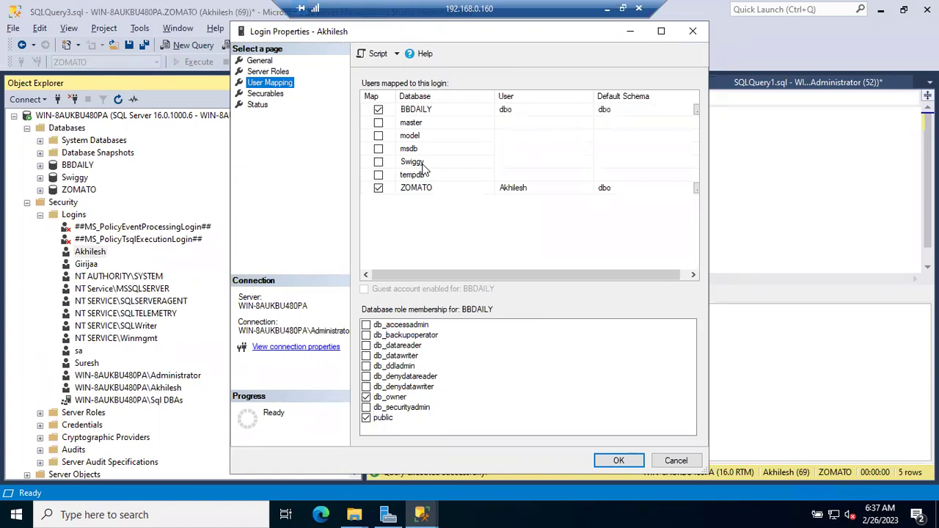
click(297, 395)
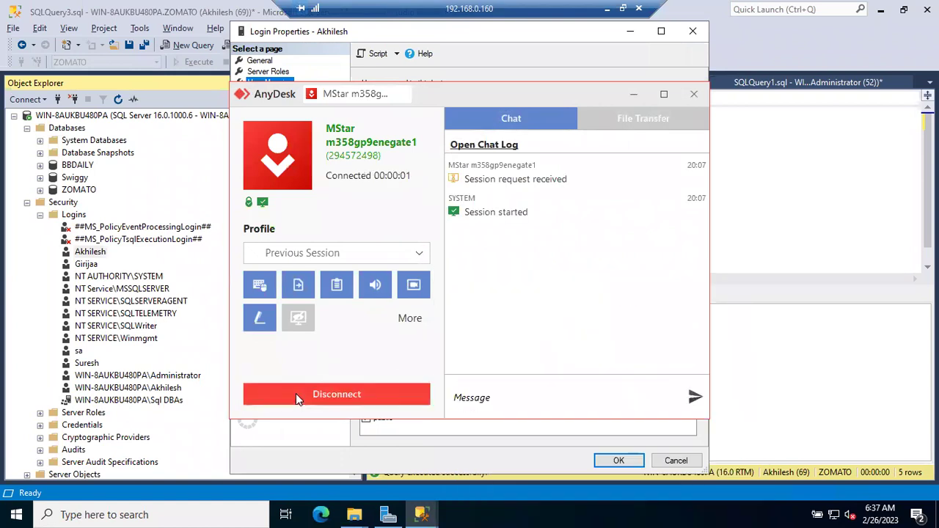
click(635, 96)
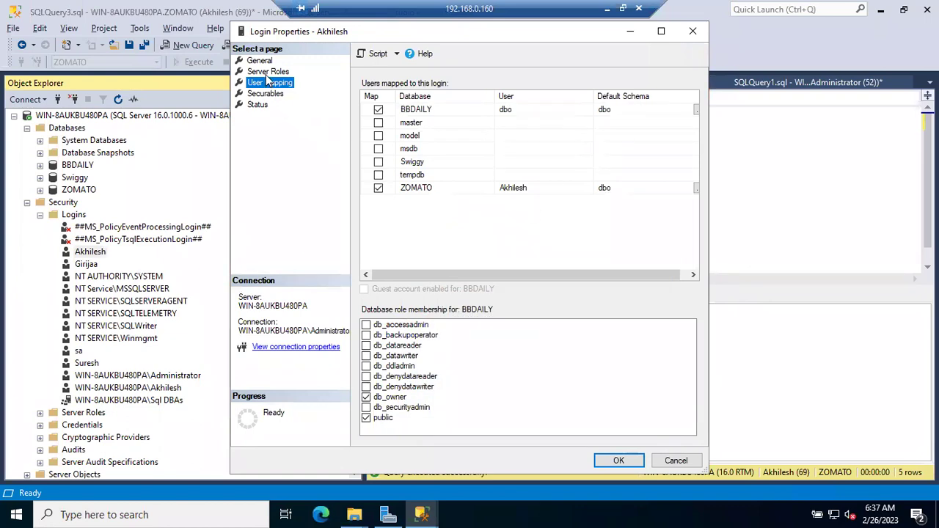
Remove sysadmin from the login's server roles, save, and rerun the sales query.
click(269, 73)
click(366, 323)
click(366, 323)
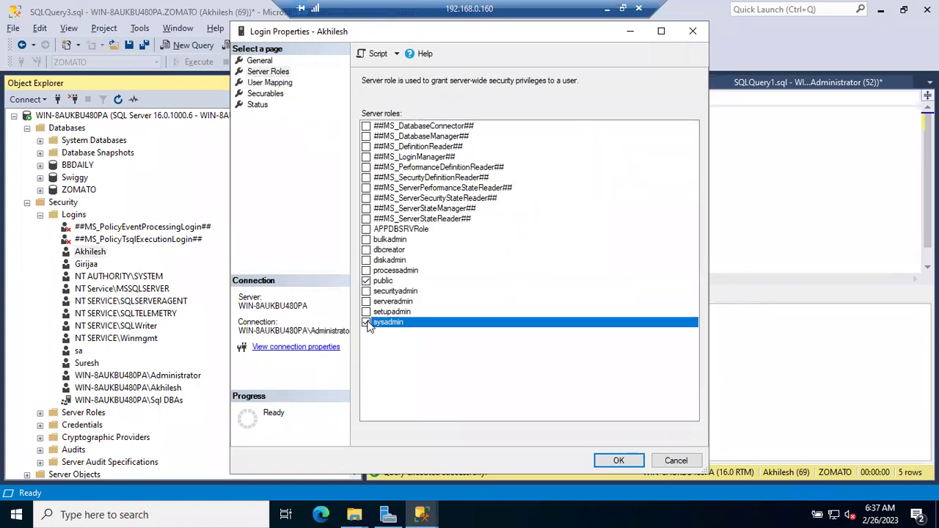
click(616, 459)
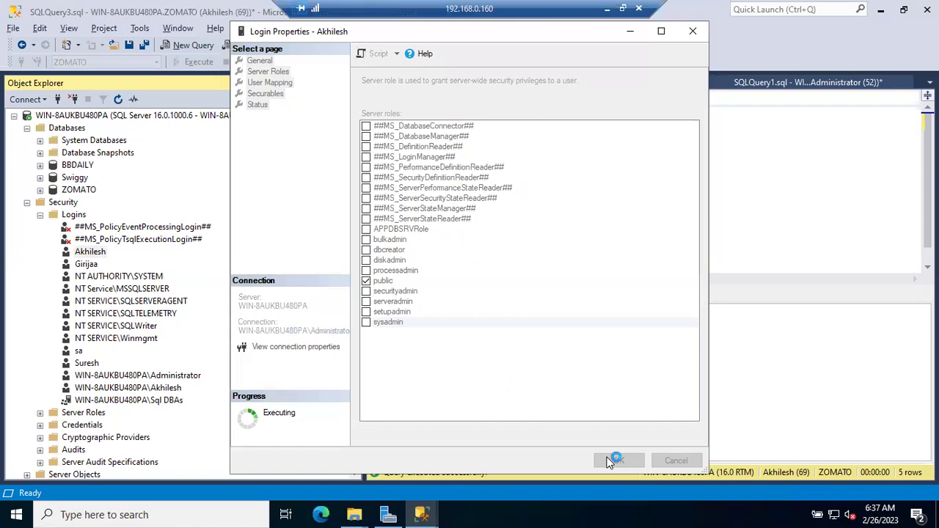
click(536, 153)
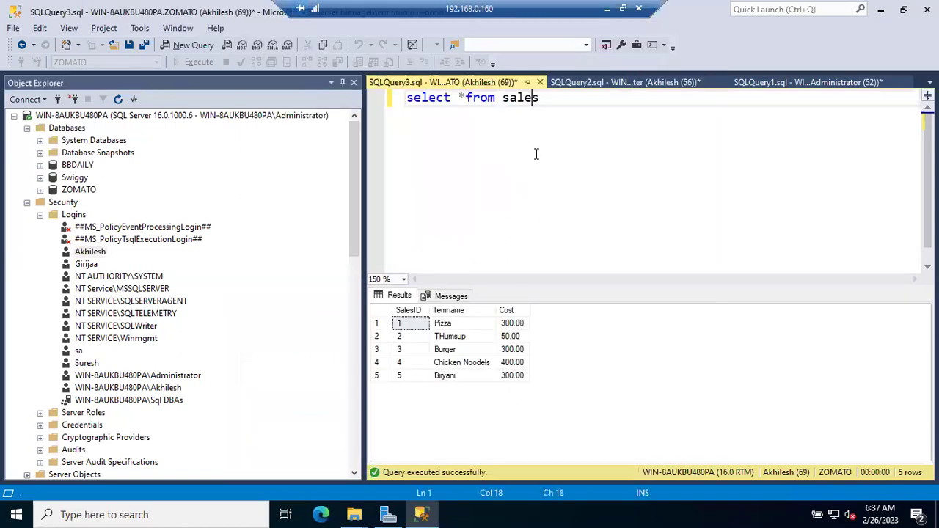
key(F5)
Wrap the Msg 229 SELECT permission denied error onto two lines and select its full text.
click(621, 323)
click(614, 324)
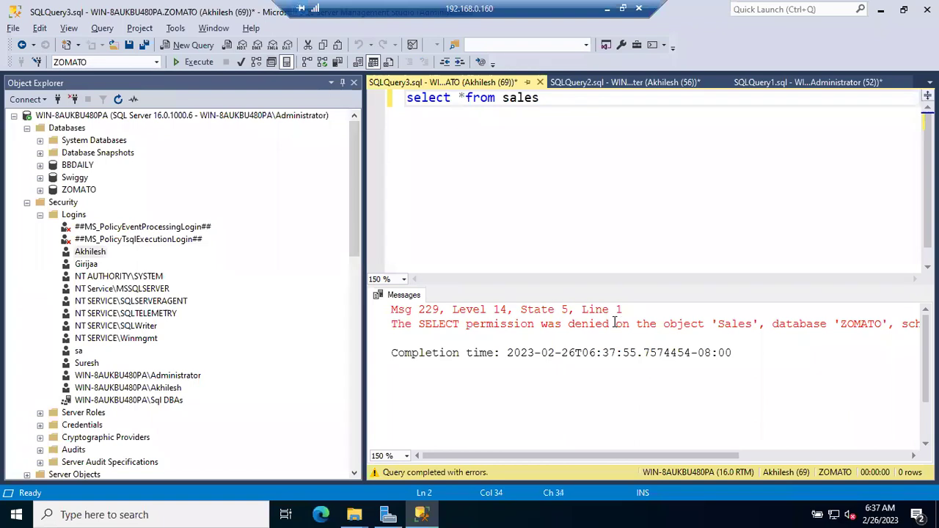
key(Return)
click(393, 311)
drag(392, 310, 749, 340)
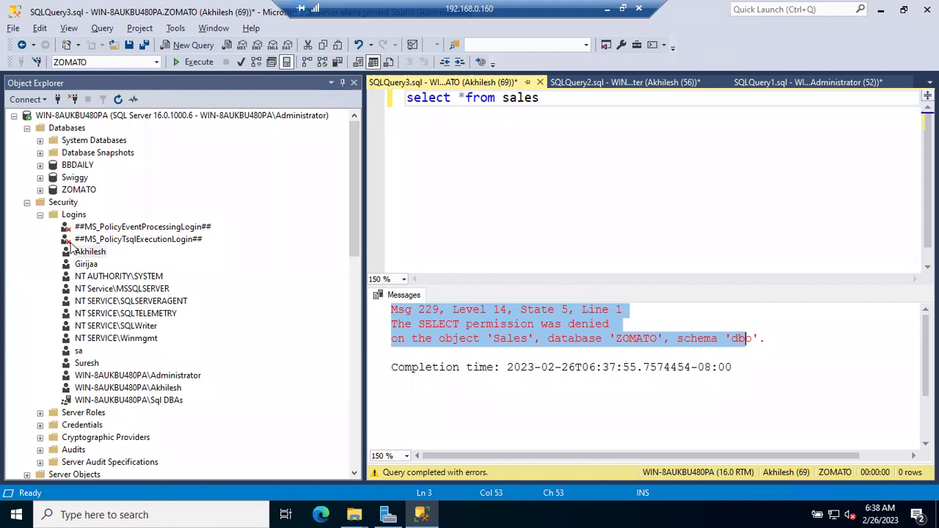
Add the ZOMATO user to db_datareader in ZOMATO's User Mapping, save, and rerun the sales query.
click(40, 215)
click(40, 215)
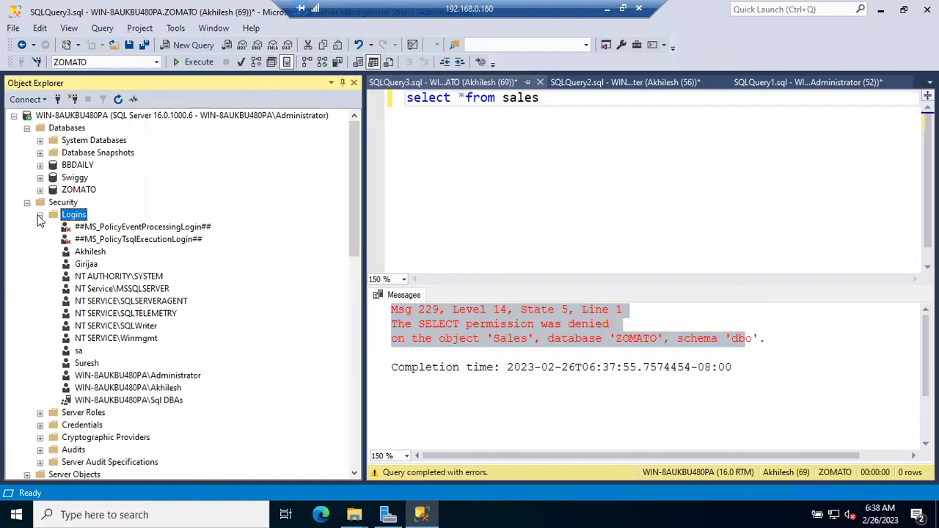
double_click(94, 252)
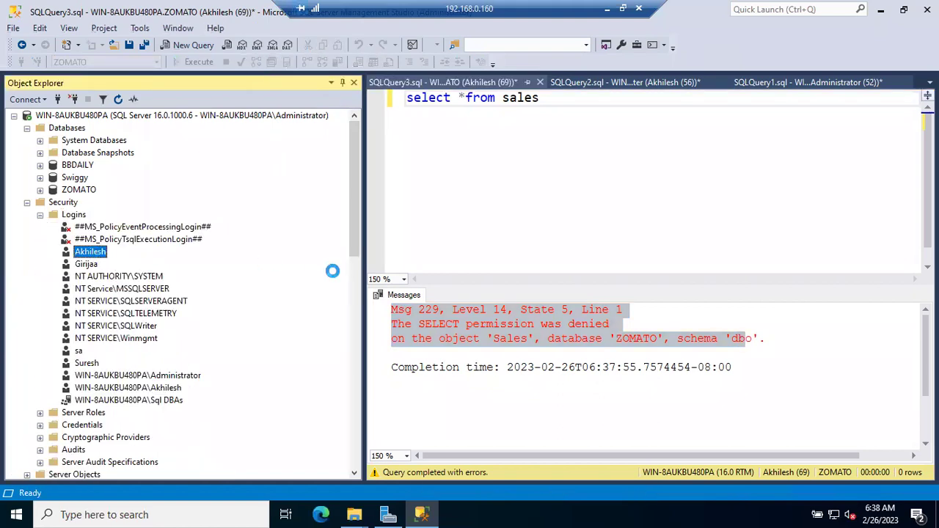
click(270, 82)
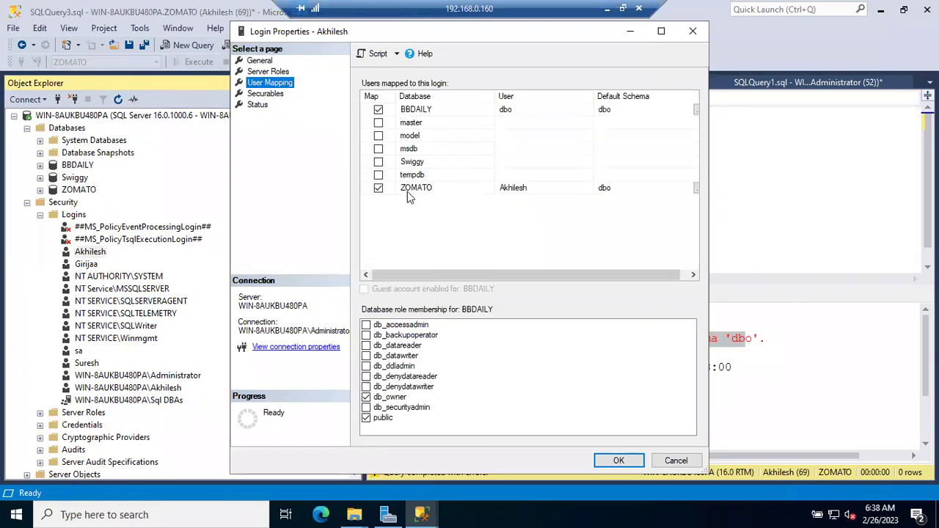
click(408, 192)
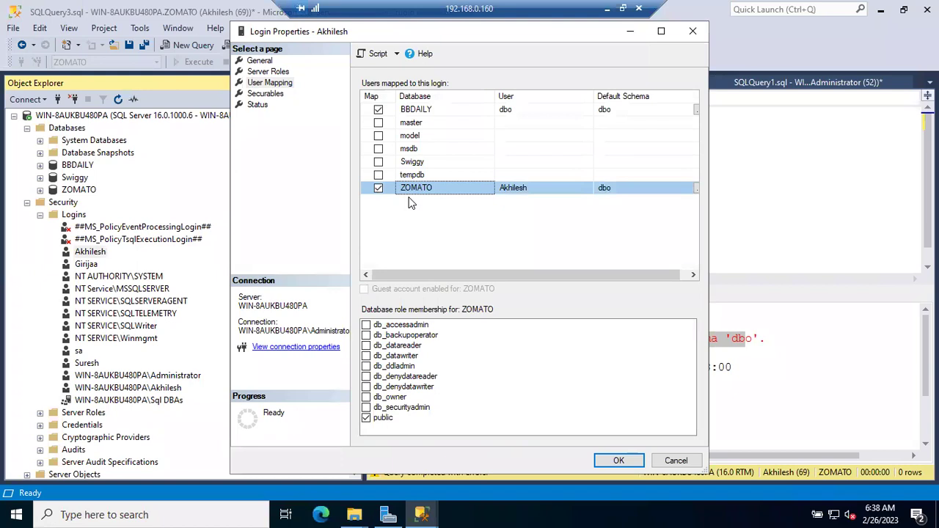
click(369, 345)
click(366, 345)
click(603, 460)
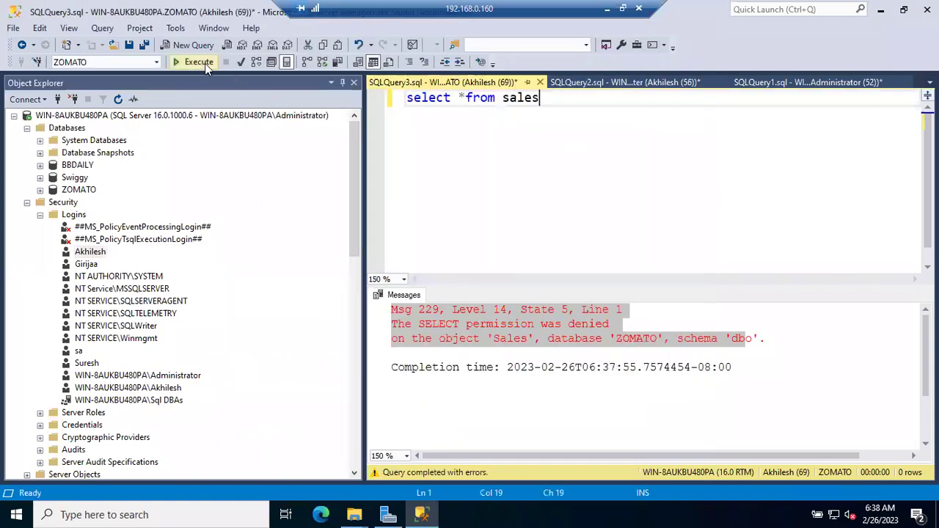
click(198, 63)
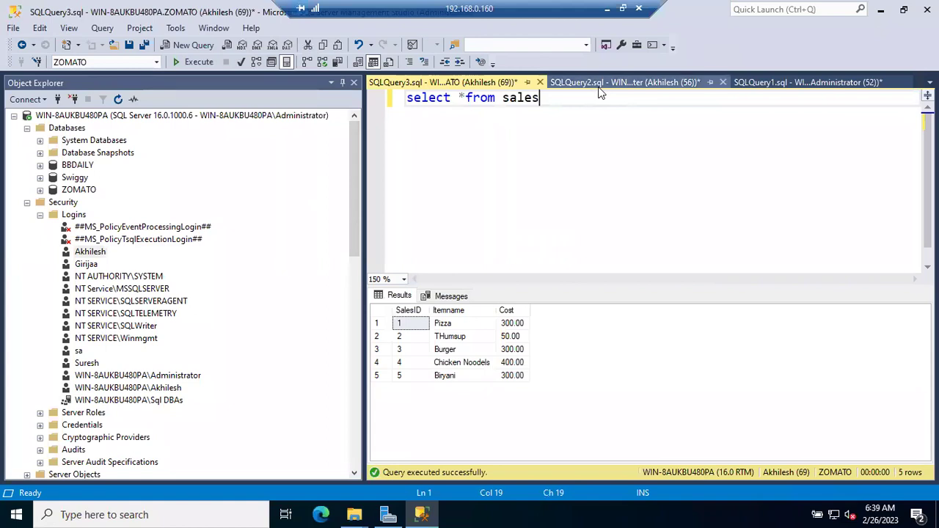
Delete the old notes below the first line of the administrator's query.
click(777, 82)
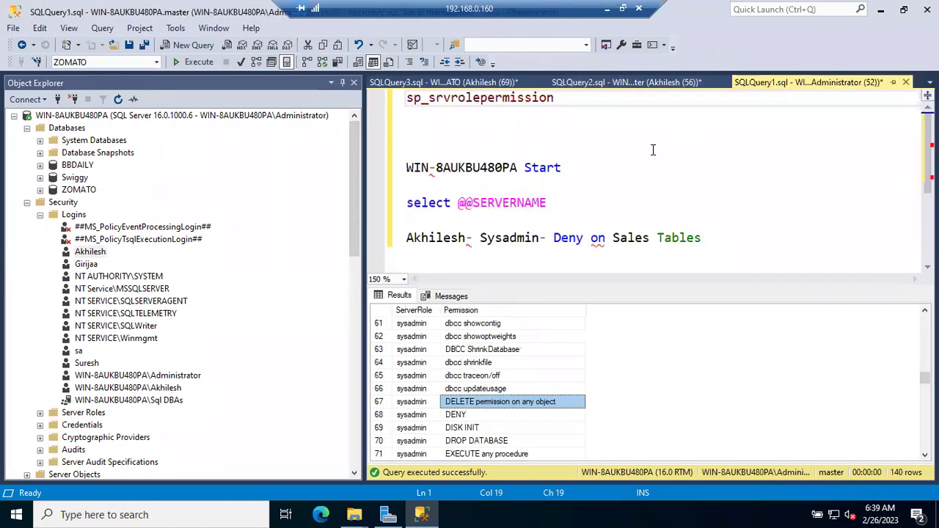
click(586, 132)
click(733, 214)
drag(734, 241, 410, 134)
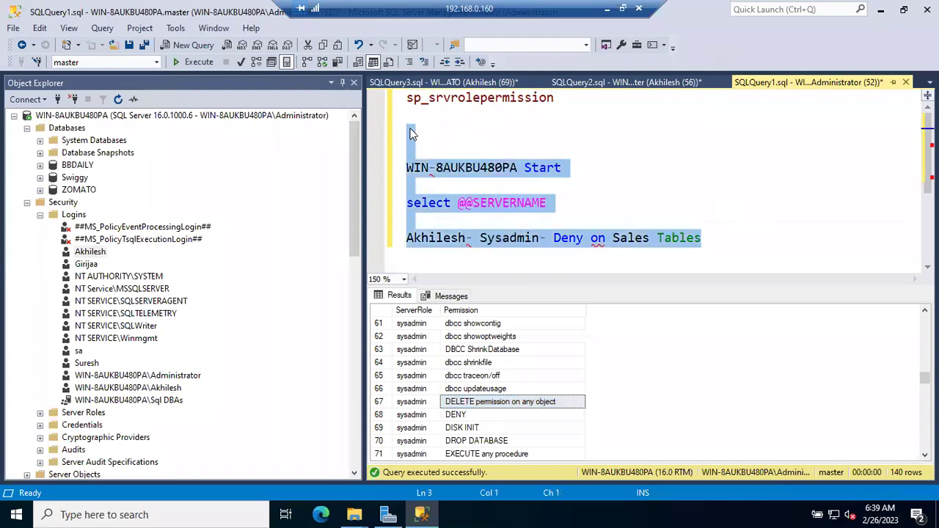
key(Delete)
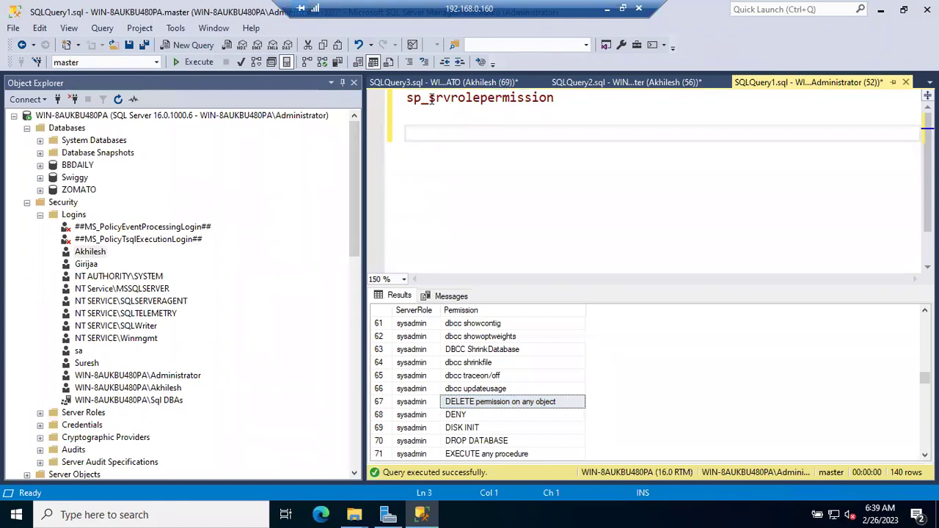
Replace sp_srvrolepermission with sp_dbfixedrolepermission and check its parameter signature.
double_click(428, 99)
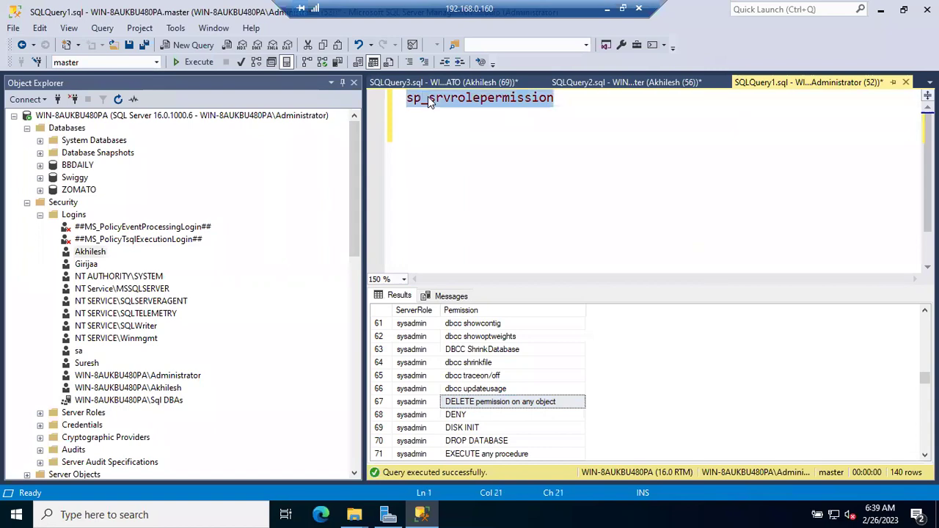
key(Delete)
text(sp)
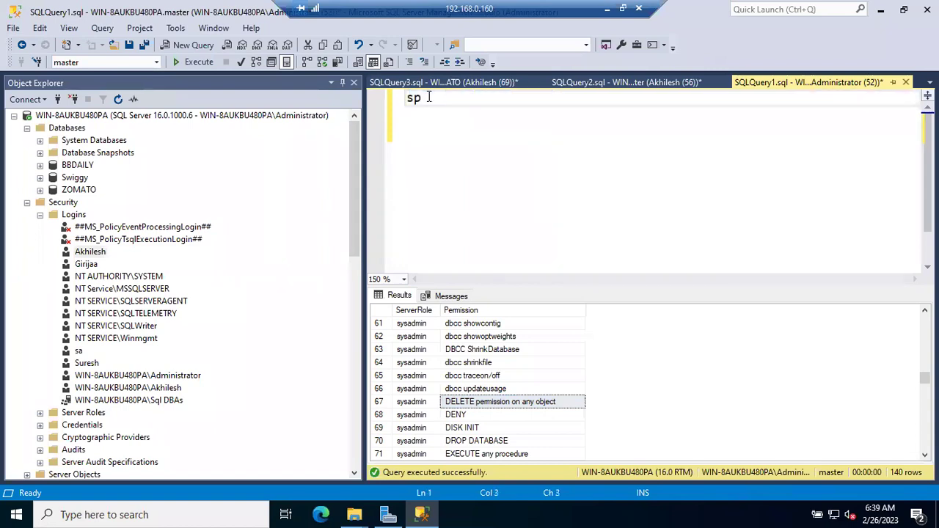
text(_dbfixedrole)
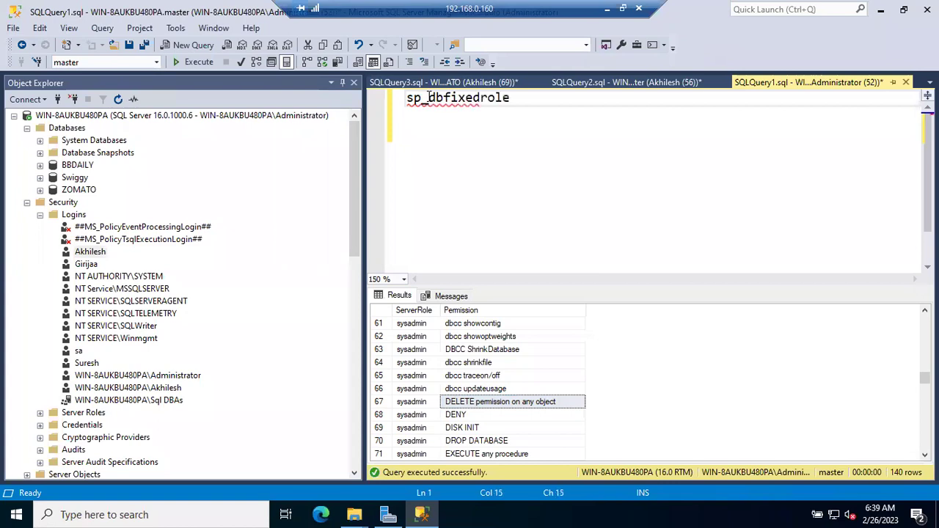
text(permission)
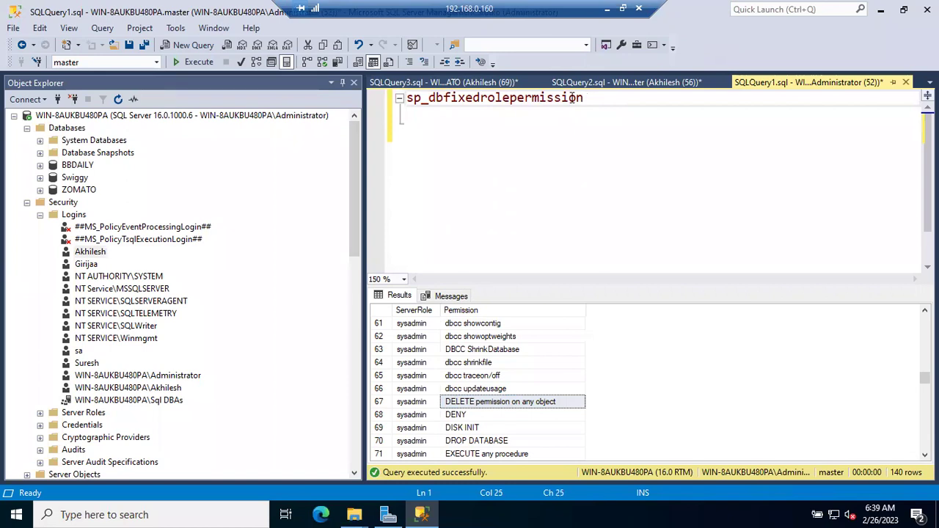
click(572, 98)
click(617, 82)
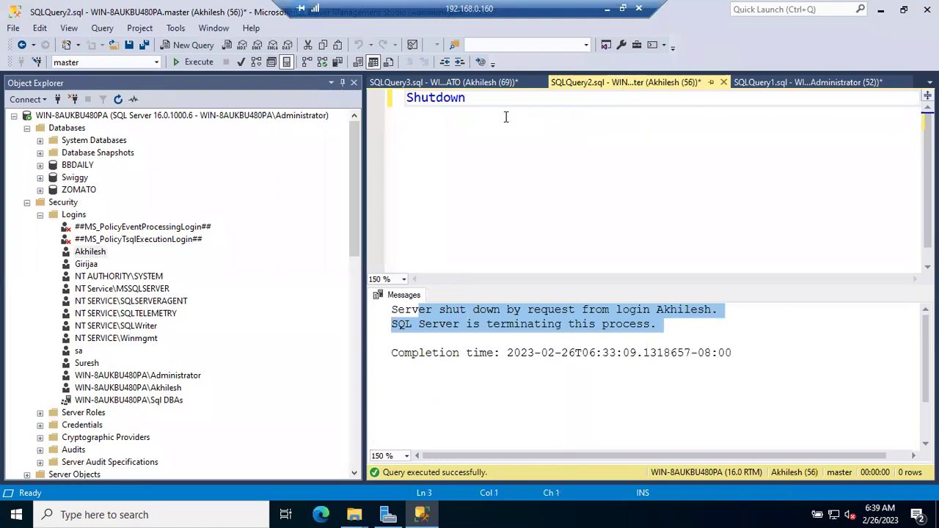
Change the sales query's table to Cutomer, run it, and return to the sp_dbfixedrolepermission query.
click(473, 82)
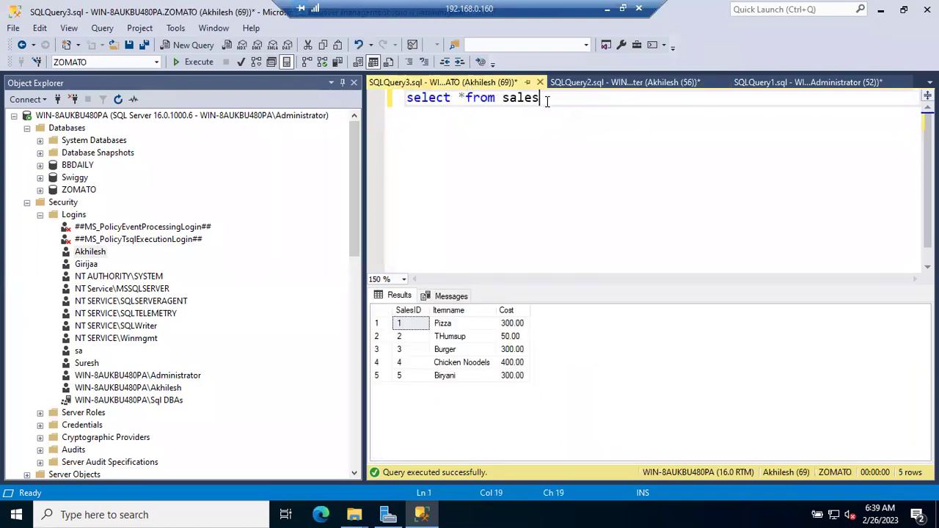
double_click(517, 103)
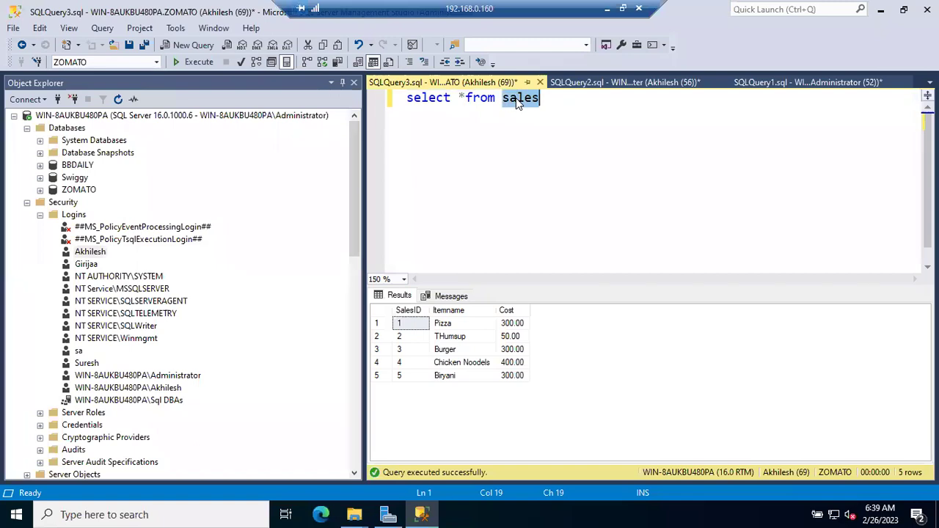
text(cutomer)
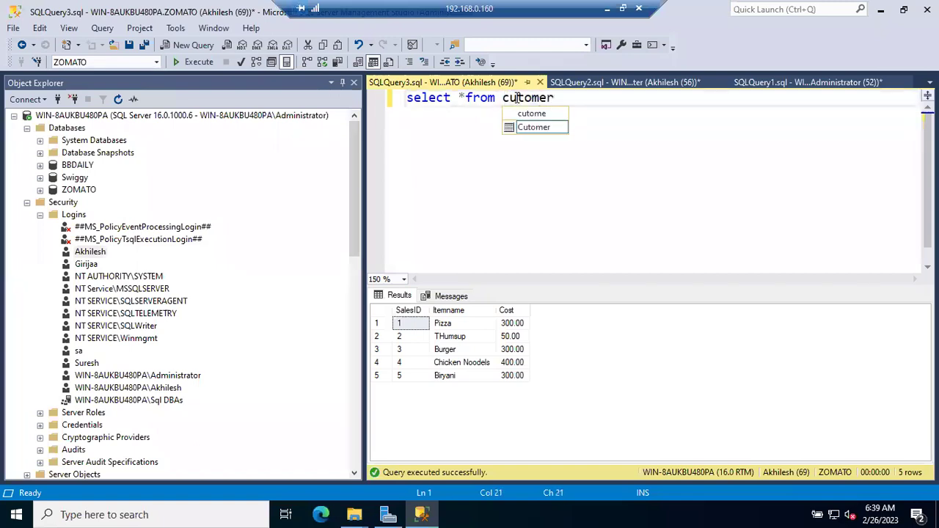
key(Tab)
key(F5)
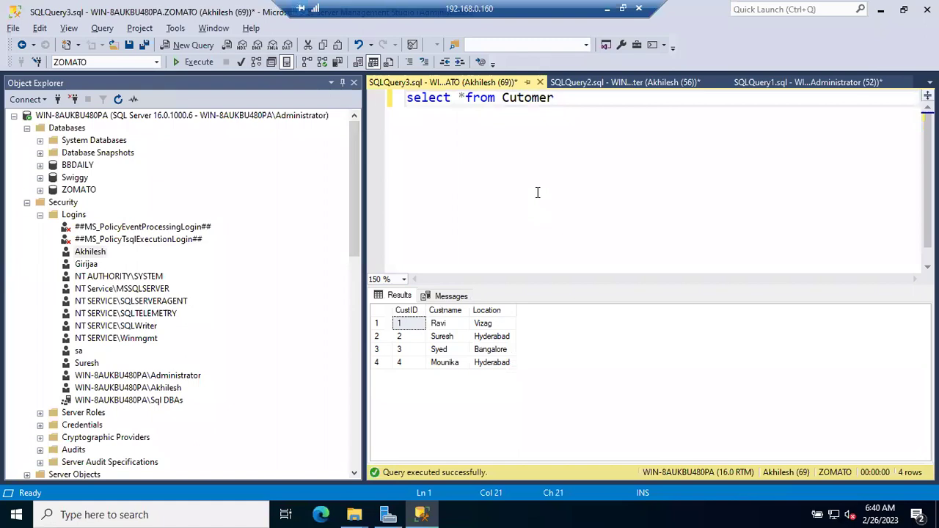
click(772, 85)
click(592, 98)
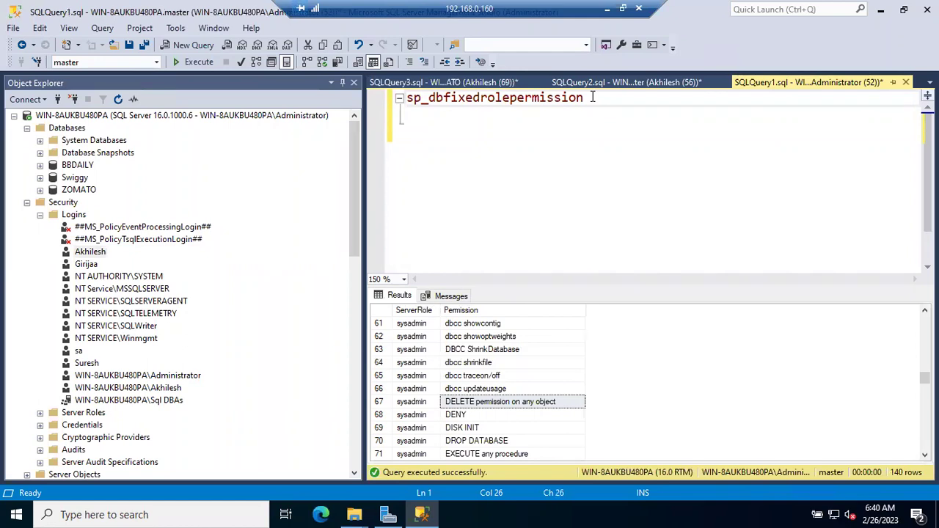
Fix the spacing after sp_dbfixedrolepermission in the query.
click(415, 97)
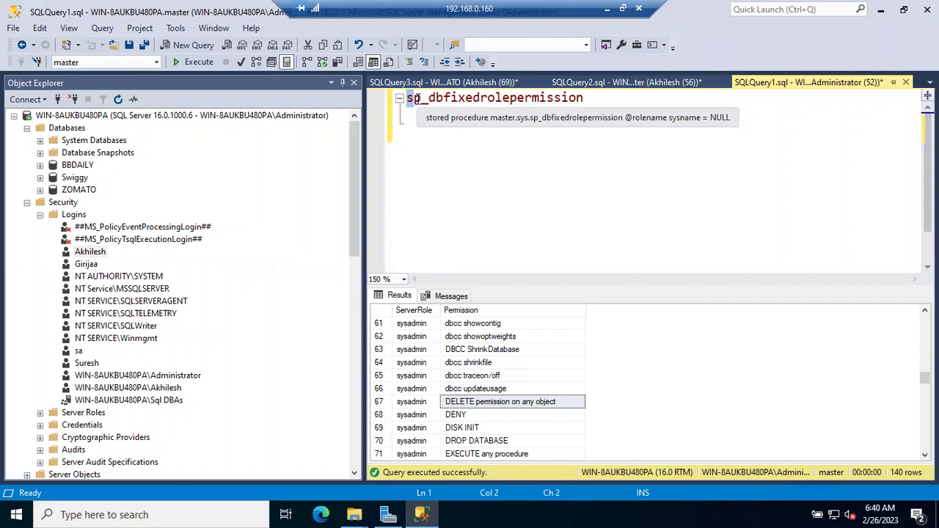
click(593, 96)
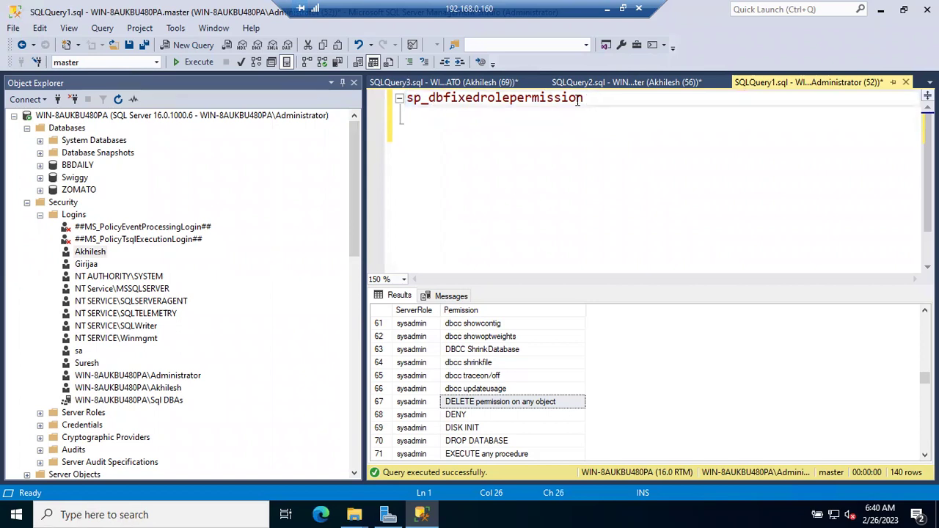
click(573, 99)
key(BackSpace)
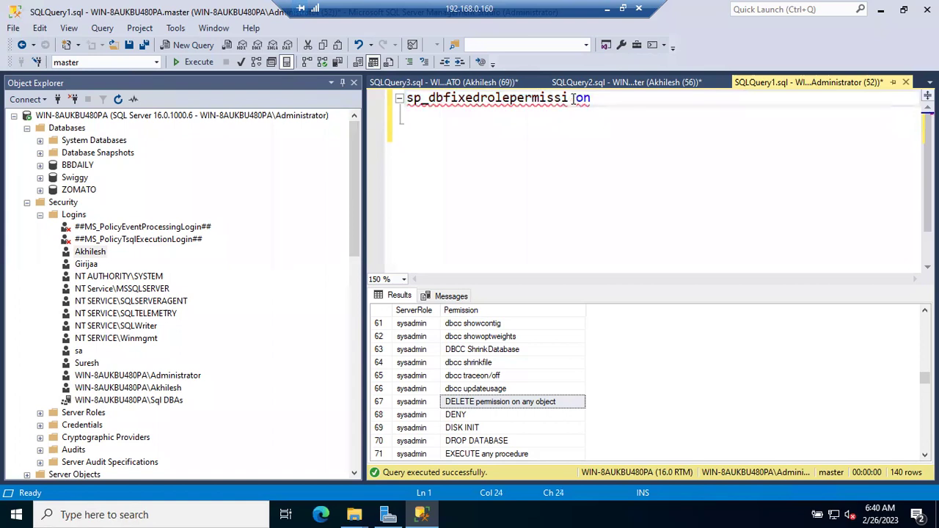
key(Right)
key(Right)
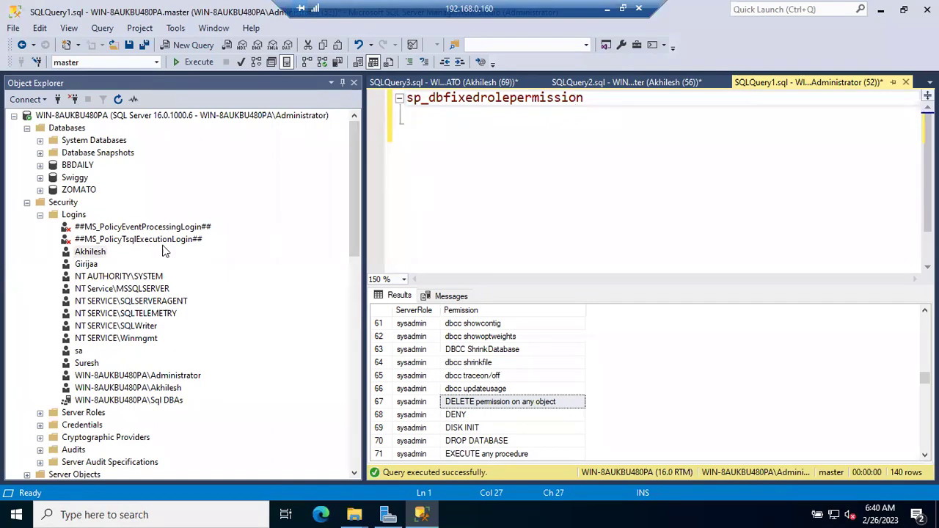
Drag db_accessadmin from ZOMATO's Database Roles into the call as its argument and run it.
click(41, 214)
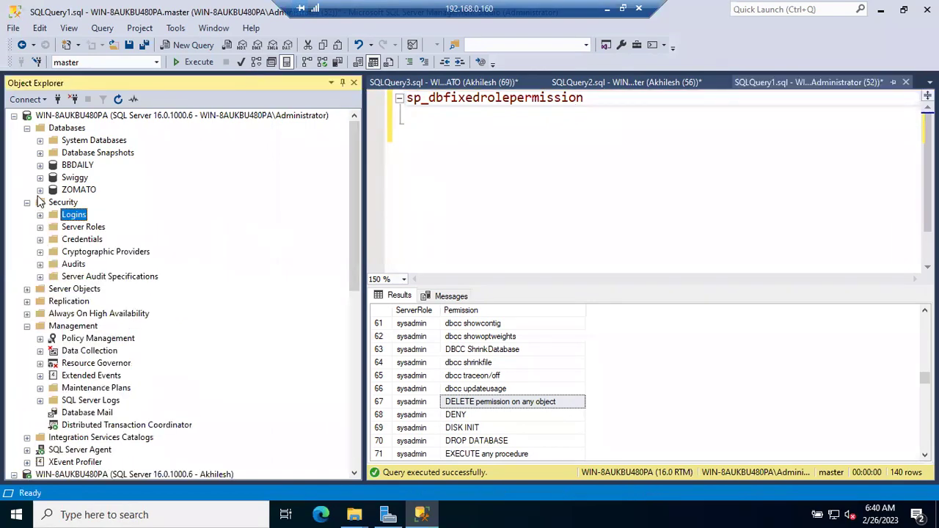
click(40, 190)
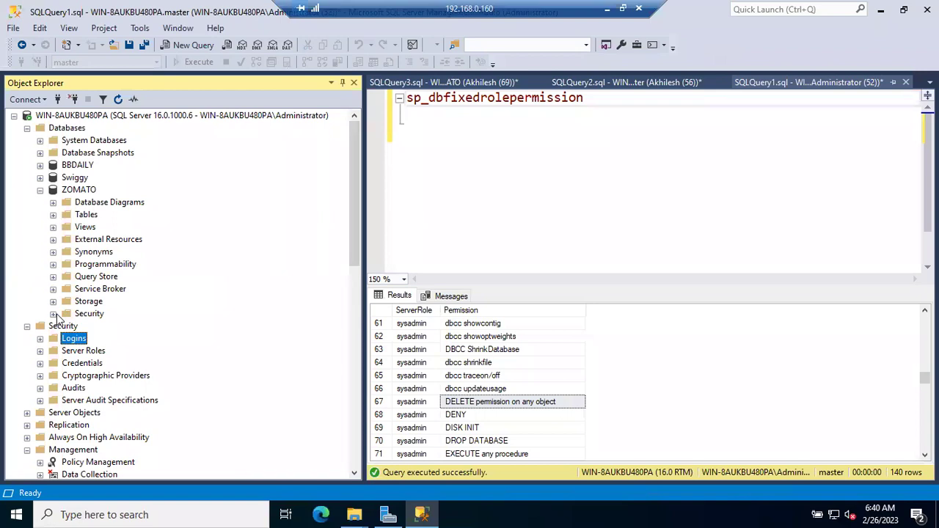
click(53, 314)
click(66, 338)
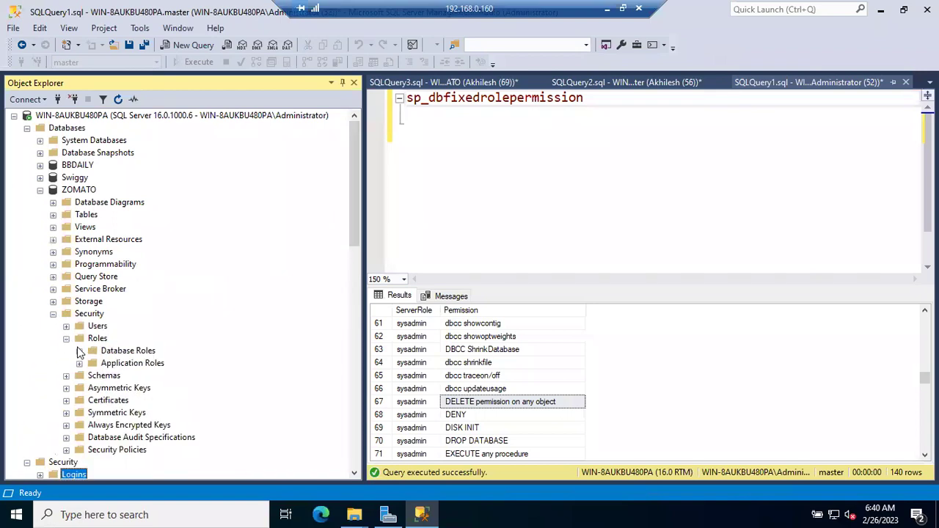
click(79, 351)
drag(139, 351, 615, 105)
click(615, 134)
key(F5)
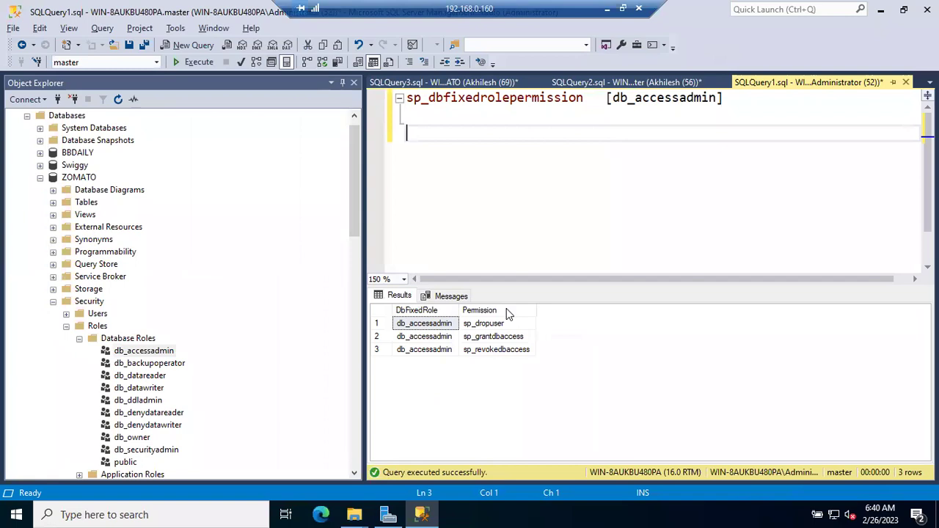
Highlight sp_dropuser in the results, then browse ZOMATO's users and the ZOMATO, Swiggy, BBDAILY databases.
click(498, 325)
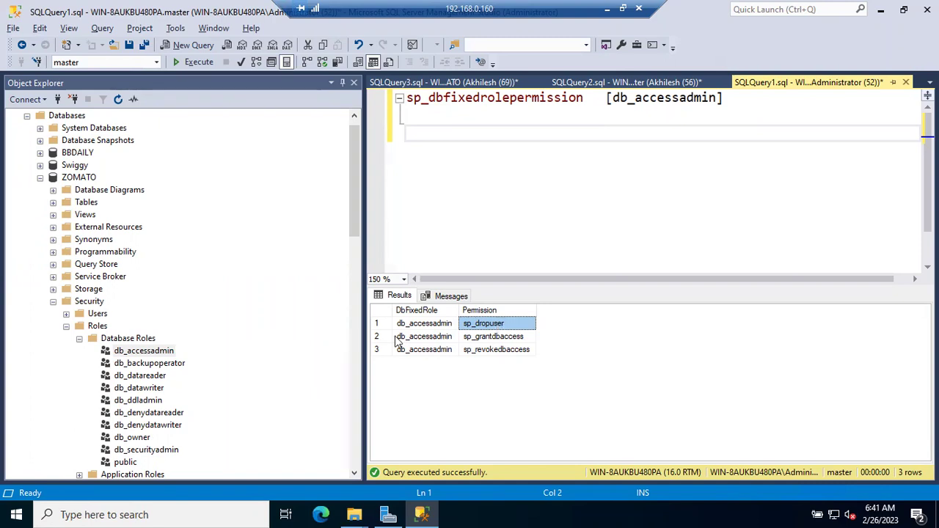
click(67, 314)
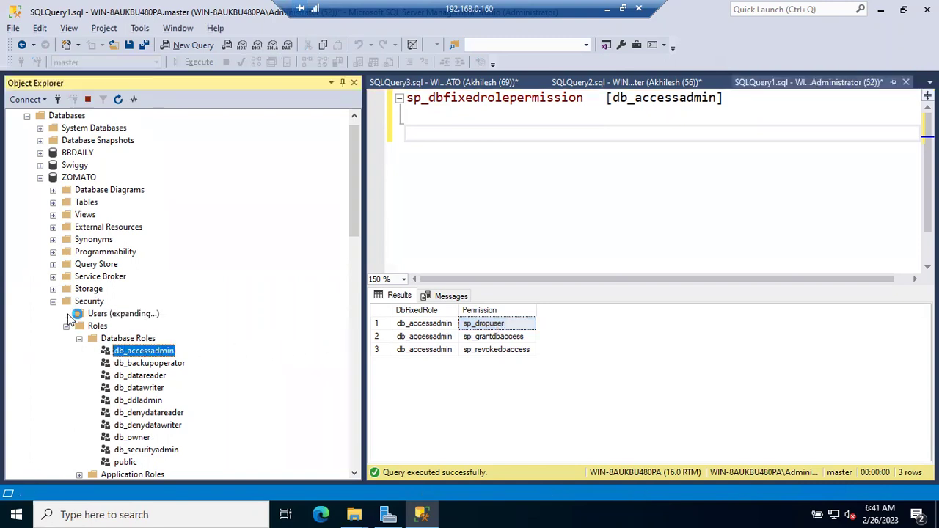
click(114, 328)
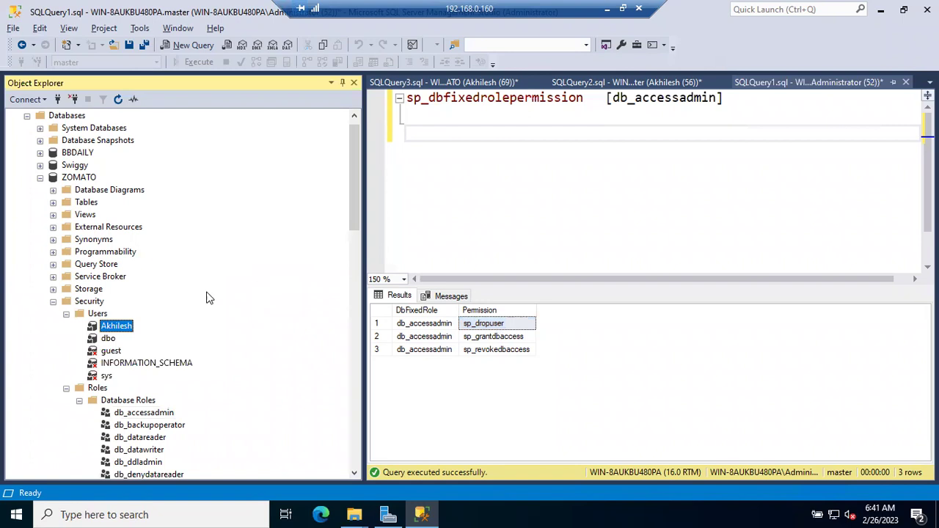
click(66, 314)
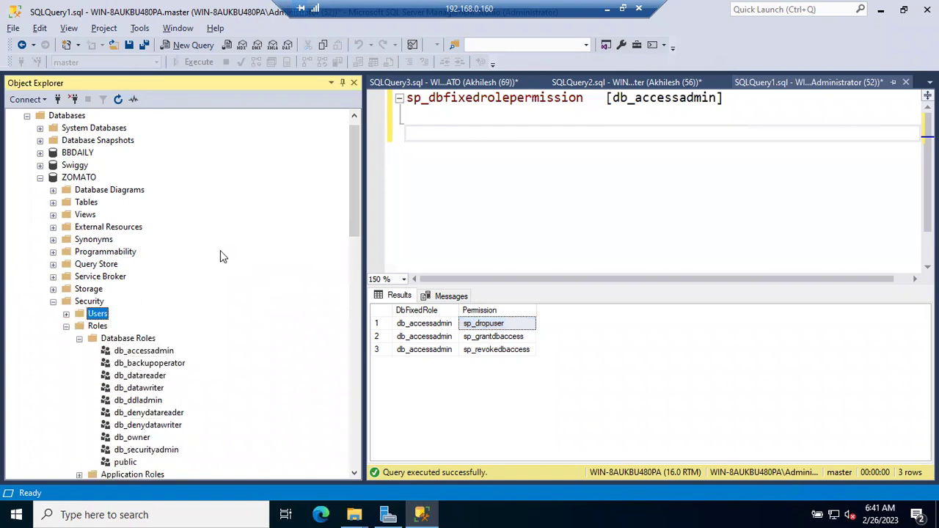
click(507, 147)
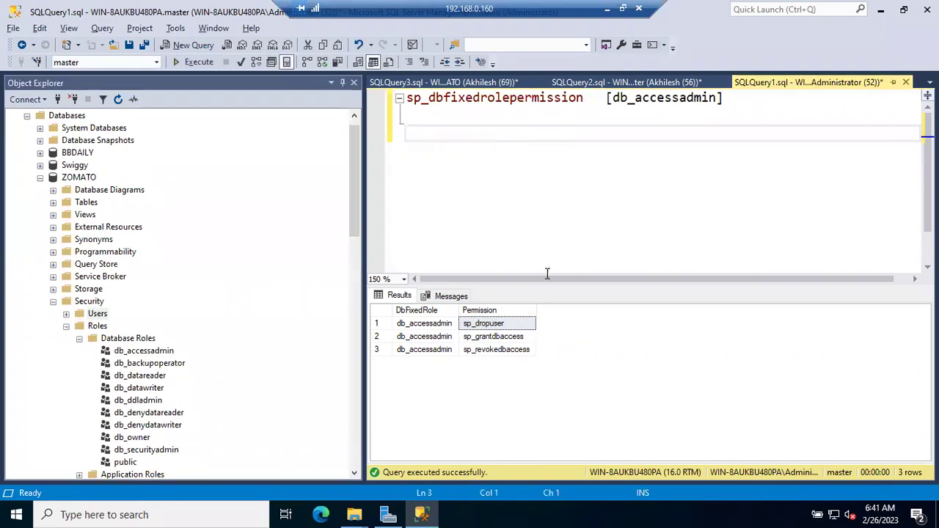
click(67, 313)
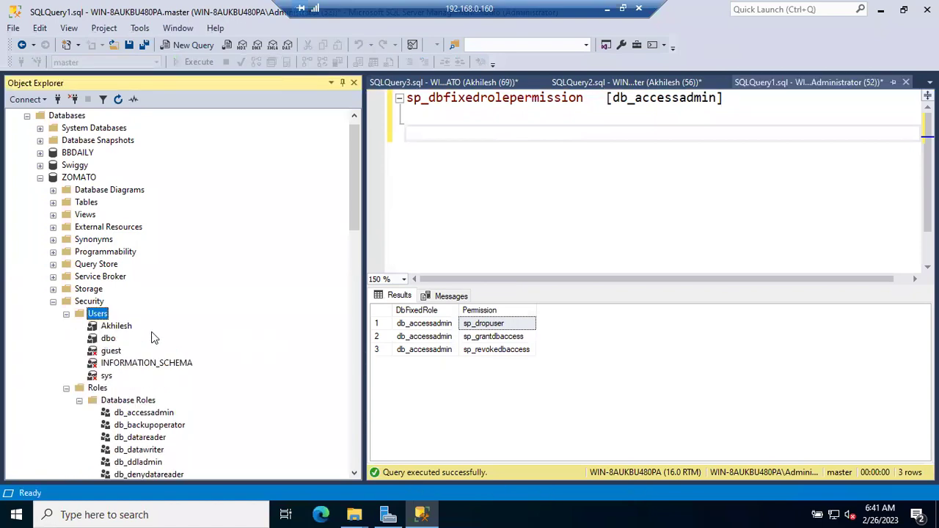
click(65, 316)
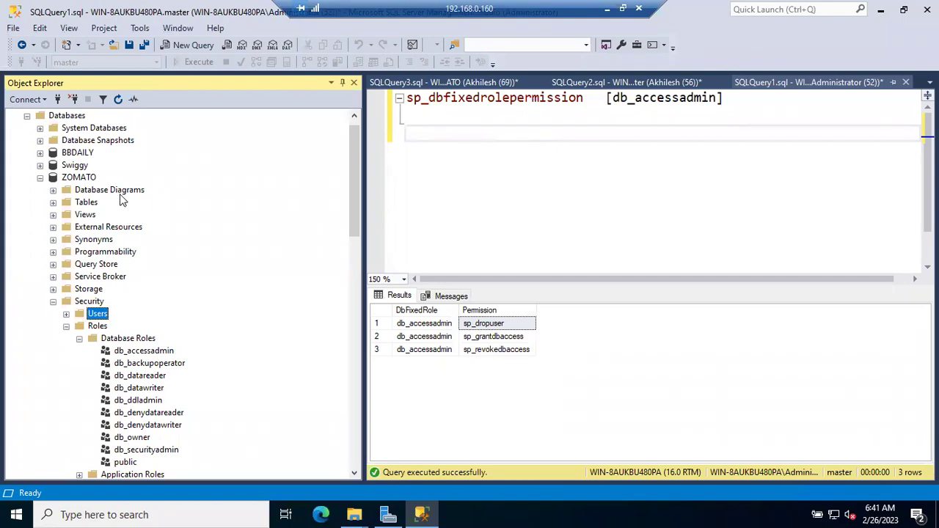
click(75, 181)
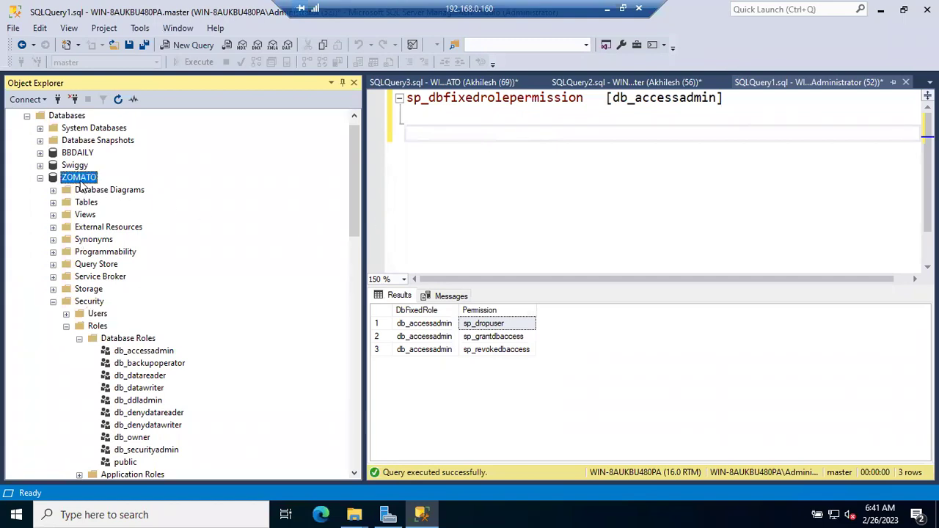
click(76, 167)
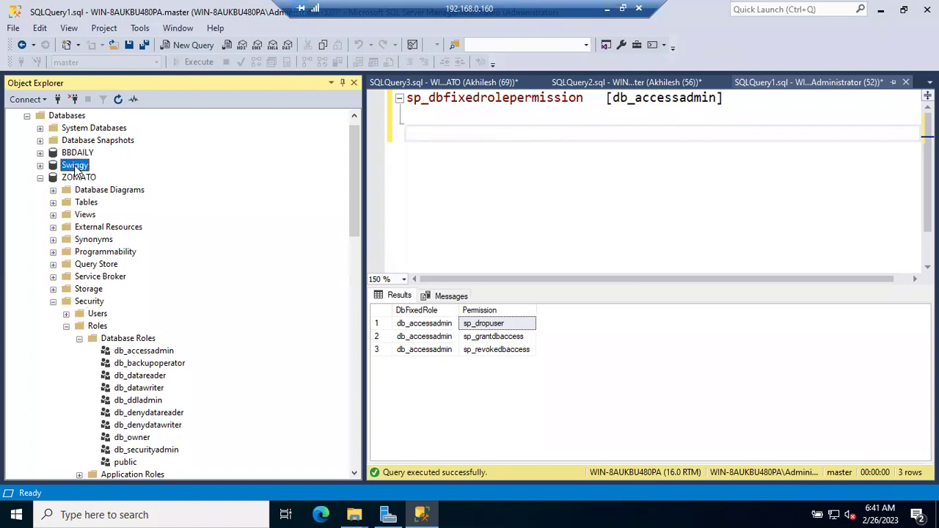
click(78, 154)
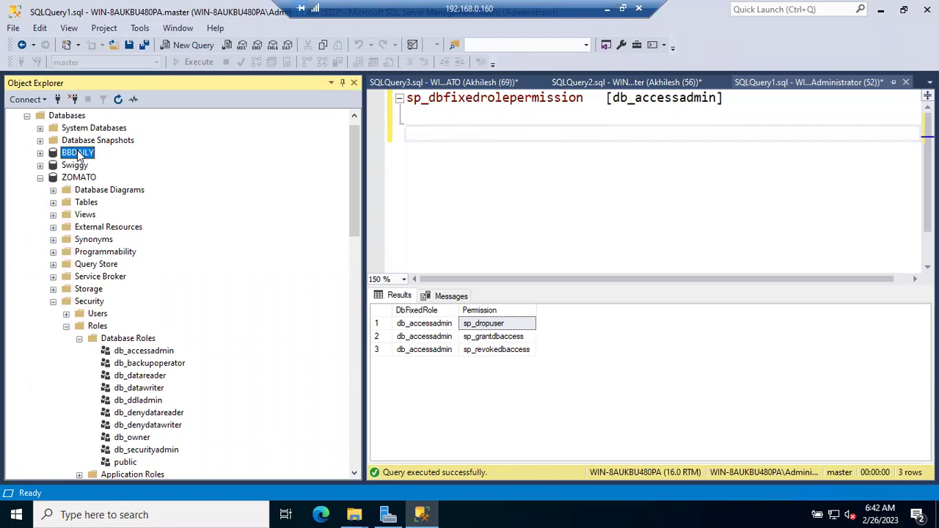
click(73, 166)
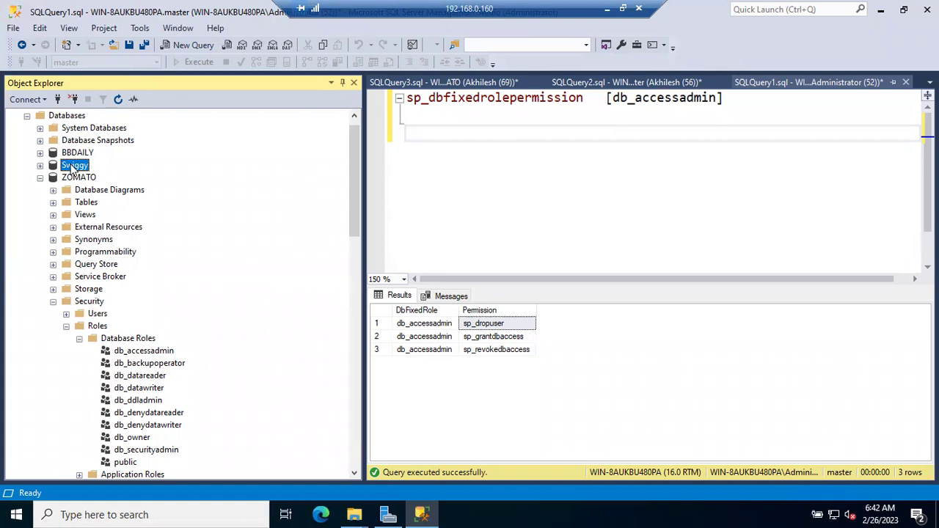
Remove the extra space before the argument and highlight sp_dropuser, sp_grantdbaccess and sp_revokedbaccess.
click(592, 101)
key(BackSpace)
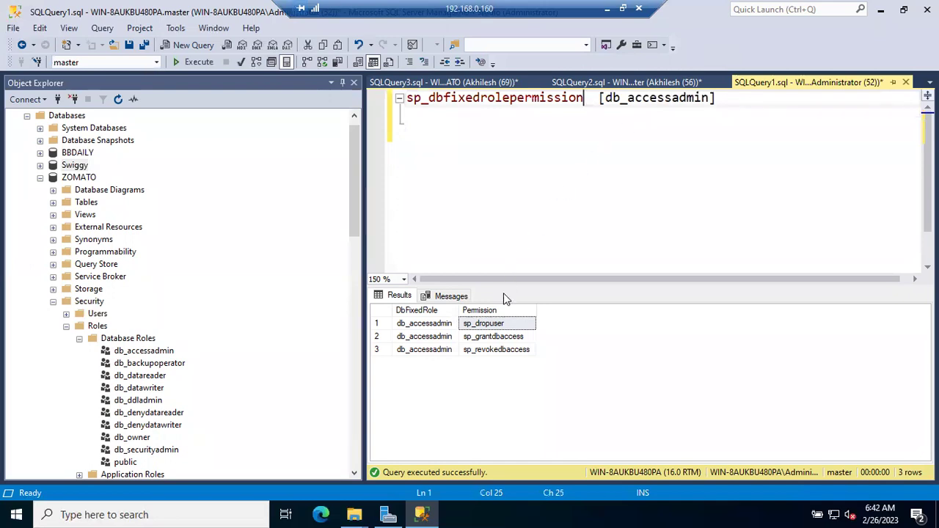
click(505, 324)
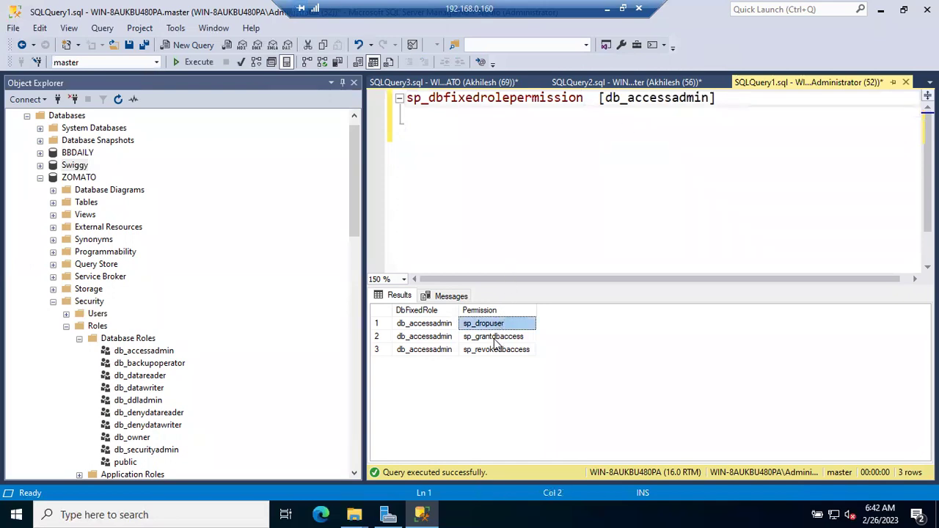
click(495, 338)
click(494, 351)
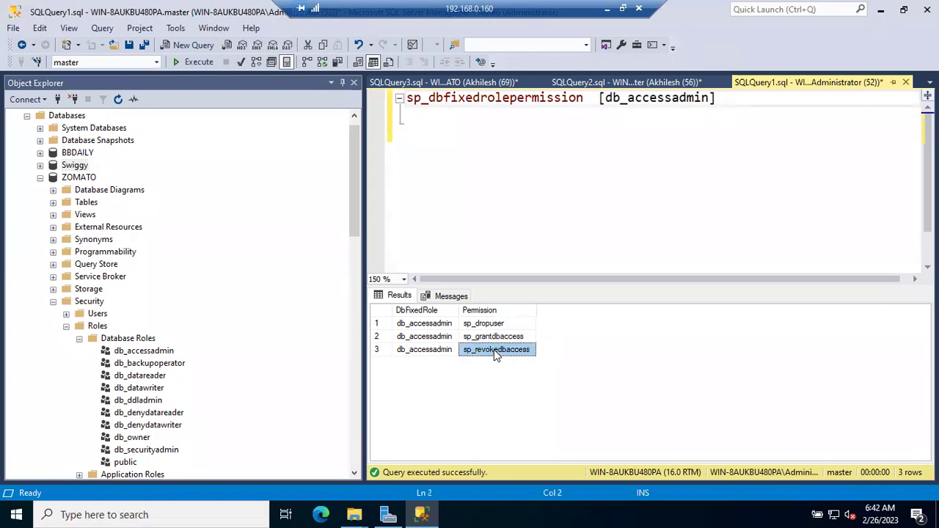
double_click(632, 99)
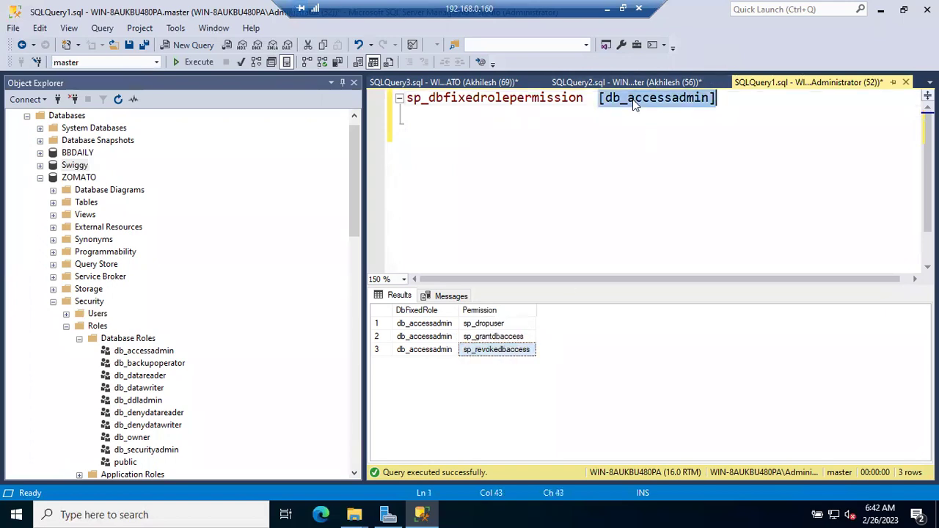
Replace the argument with db_backupoperator, run it, and highlight BACKUP DATABASE and BACKUP LOG.
key(BackSpace)
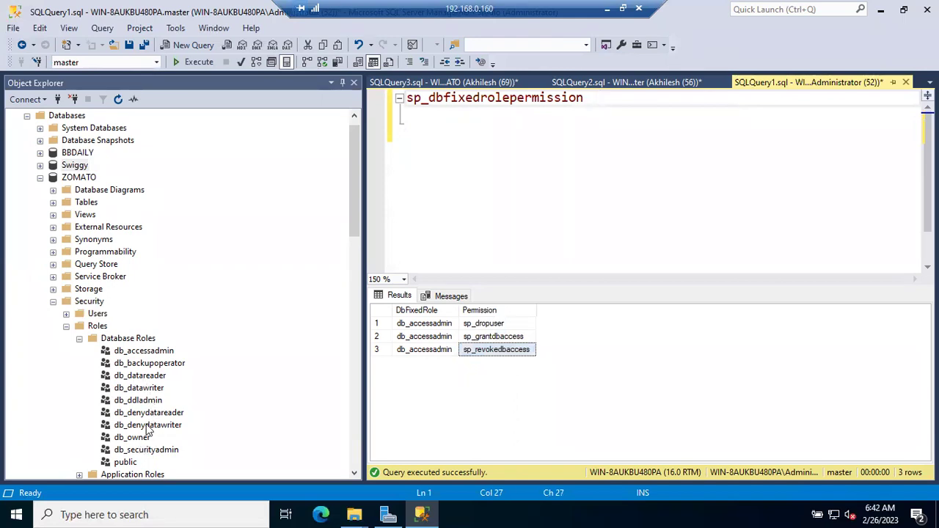
drag(154, 365, 601, 102)
click(667, 110)
key(F5)
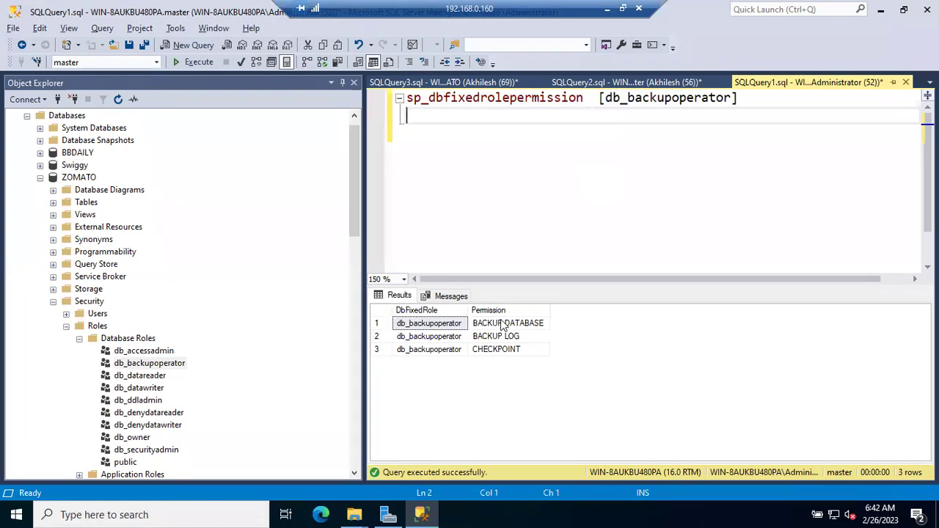
click(503, 326)
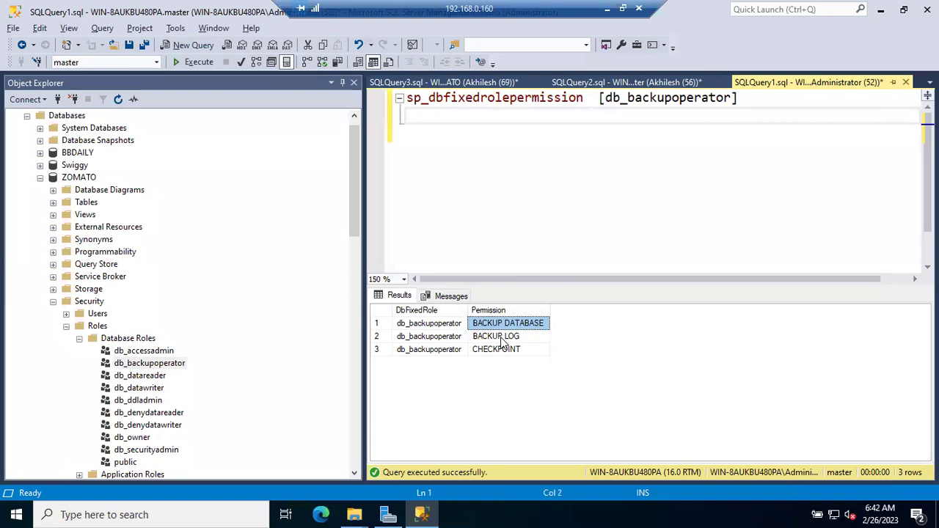
click(503, 340)
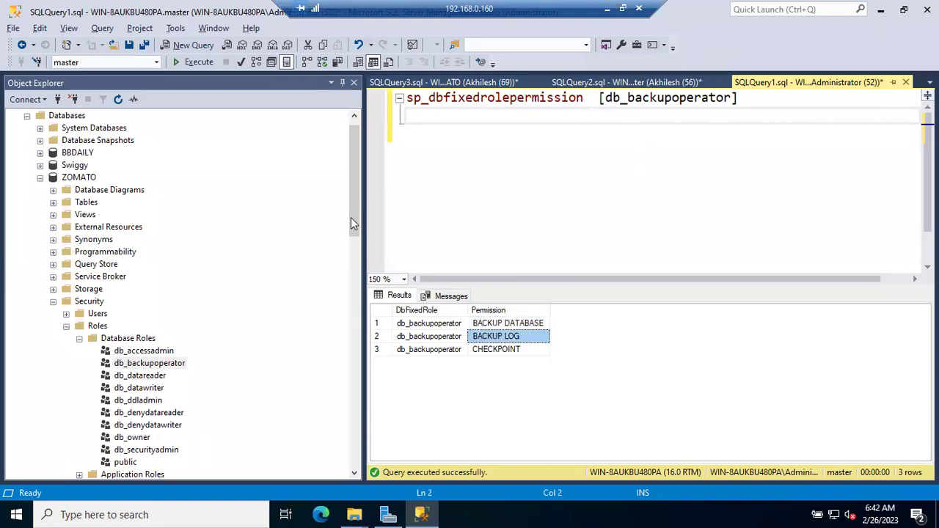
Collapse ZOMATO's Security folder and database tree, then return to the Shutdown script.
click(52, 301)
click(40, 179)
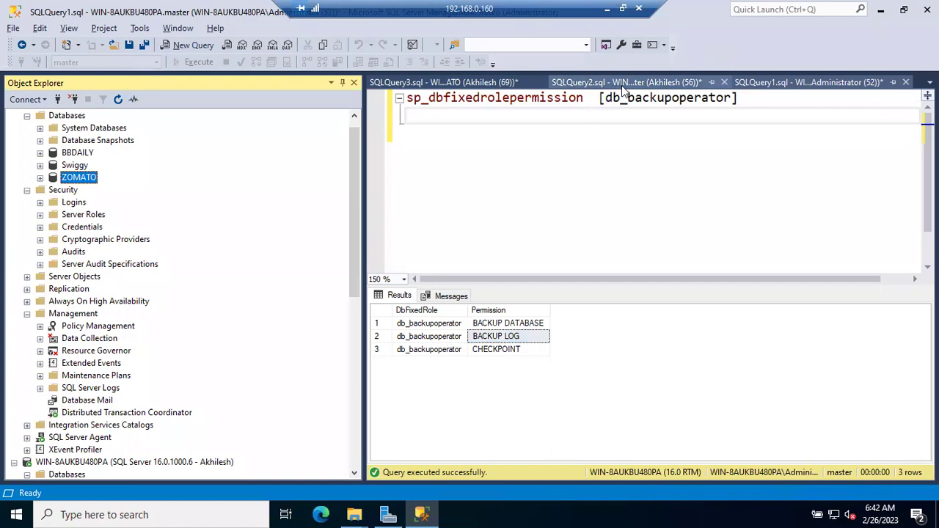
click(663, 84)
Add Backup Database Zomato to disk='Zomato_FullBackup.bak' below Shutdown and run it.
click(542, 120)
text(Backup)
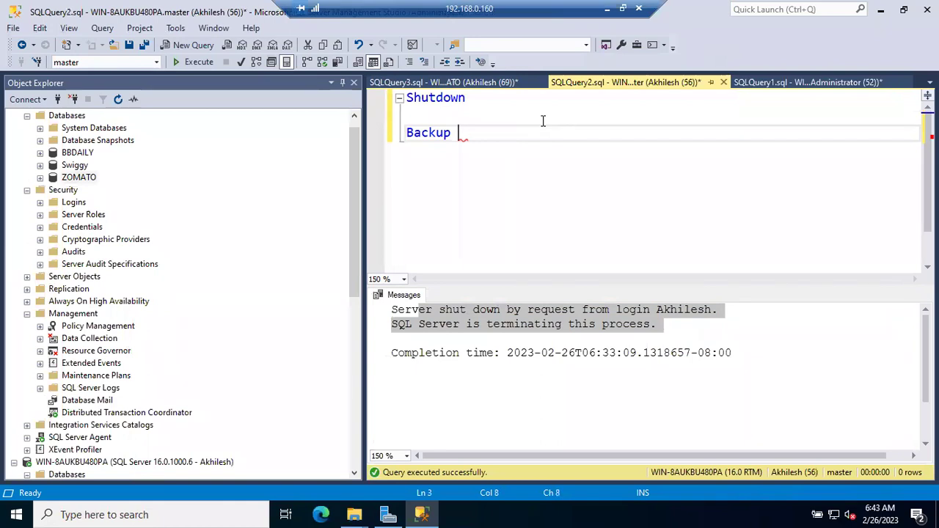
text(Database )
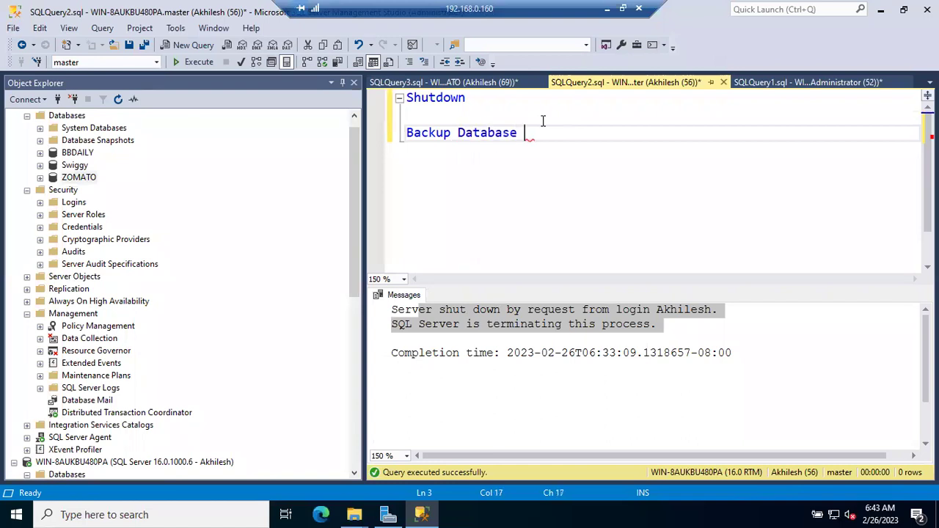
text(Zomato to disk='Z)
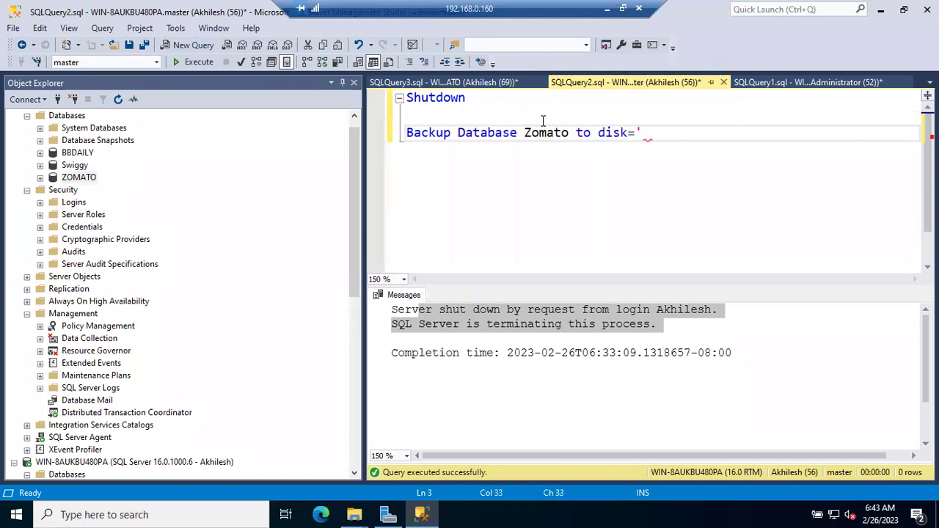
text(omato)
text(_Full)
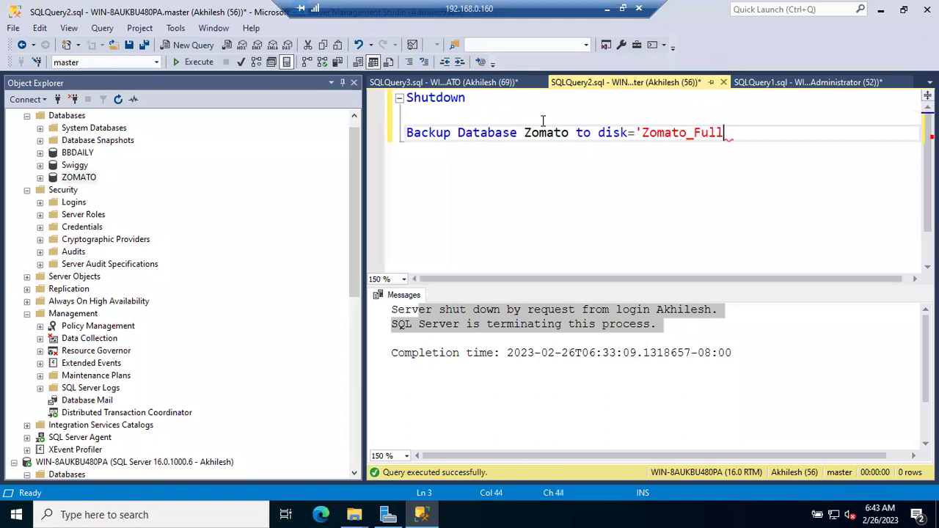
text(Backup.bak)
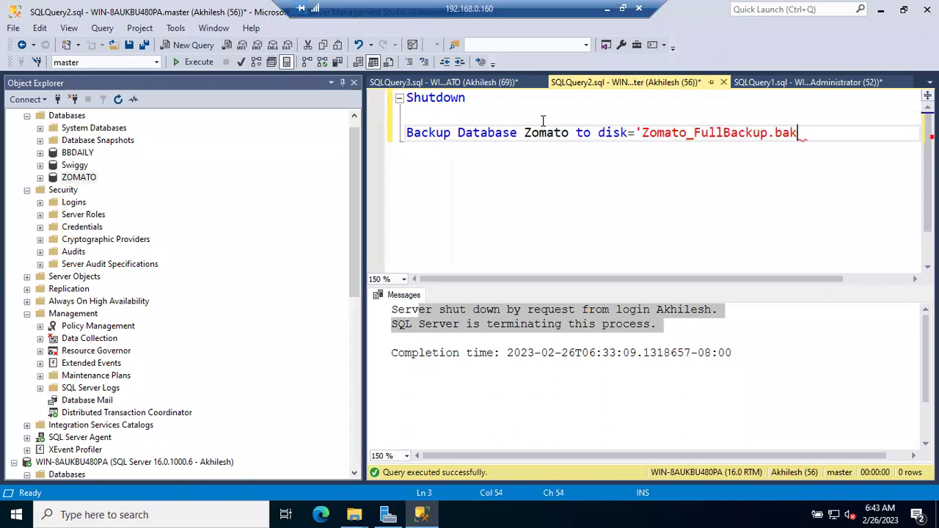
text(')
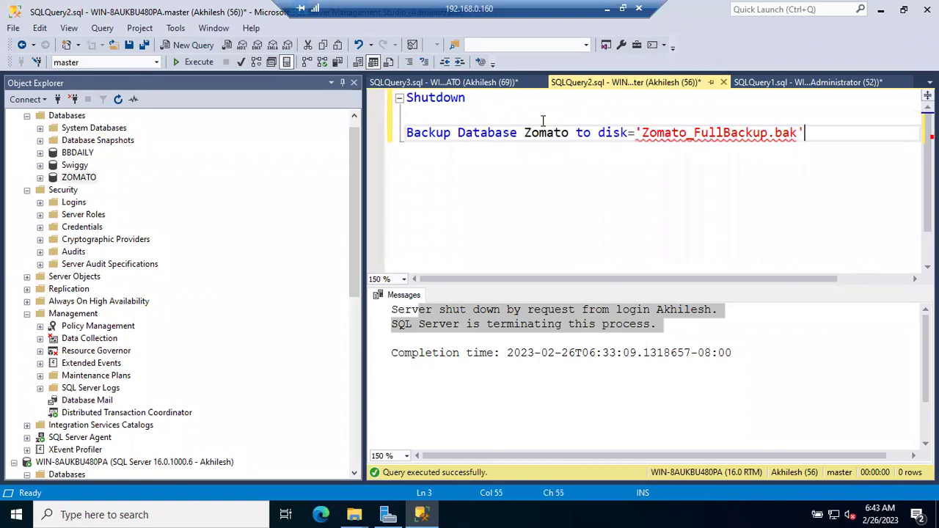
click(392, 138)
key(F5)
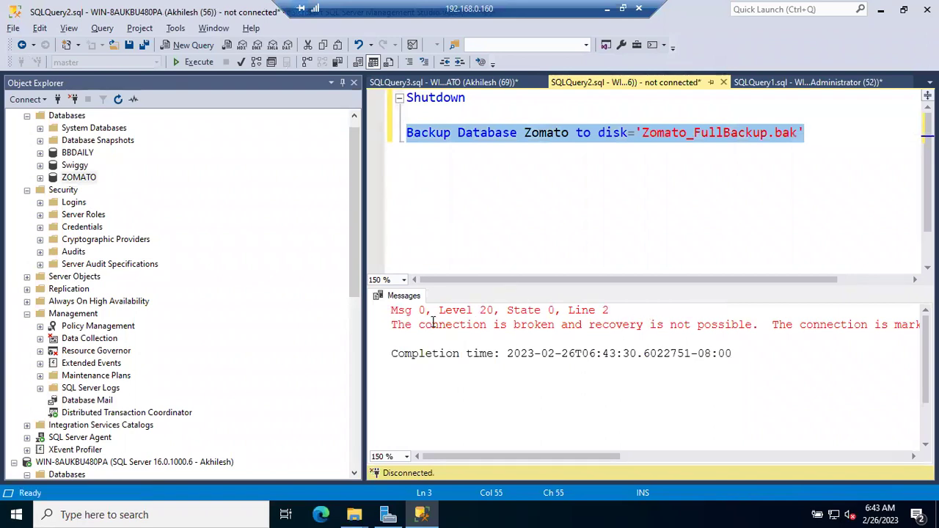
Break the broken-connection error message onto separate lines, then bring up the statement's editing menu.
click(765, 324)
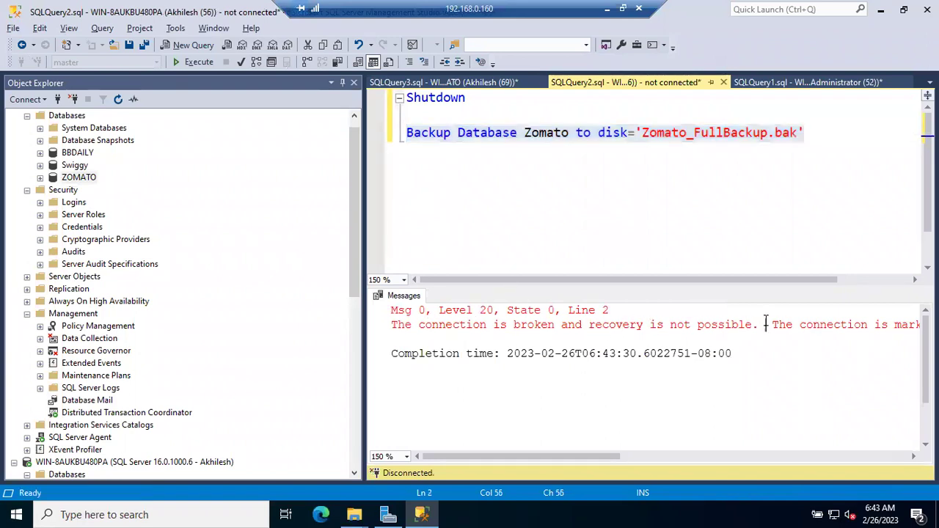
key(Return)
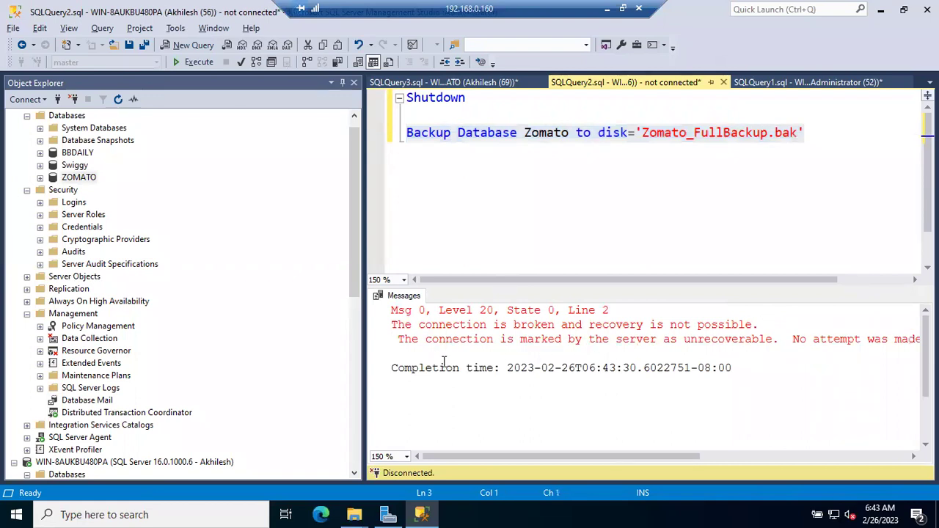
click(793, 338)
key(Return)
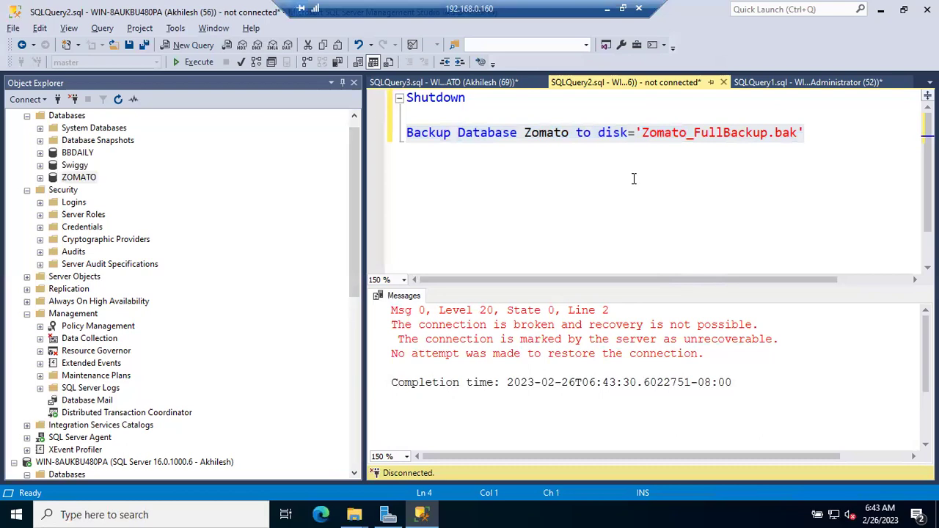
click(633, 178)
right_click(633, 179)
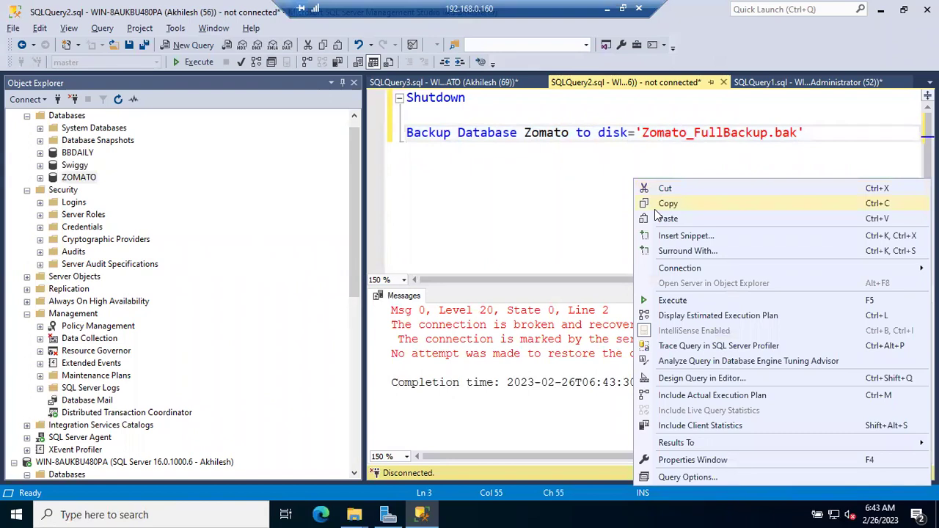
Rerun the Zomato backup statement now that the connection is restored.
click(551, 218)
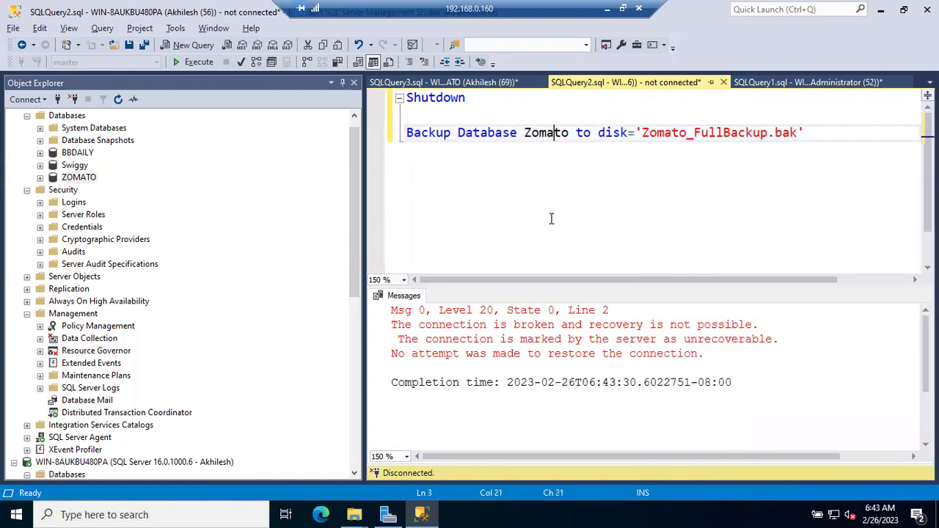
click(390, 141)
key(F5)
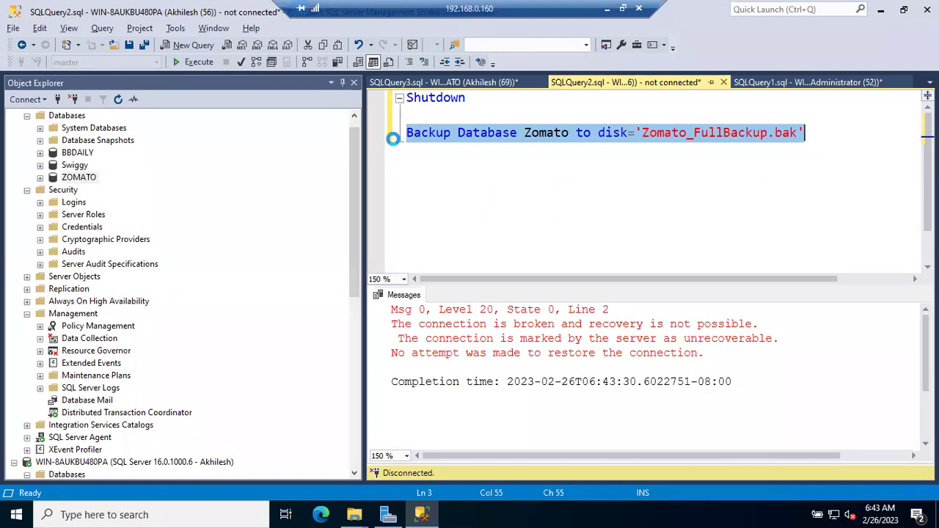
Highlight the 'BACKUP DATABASE permission denied in database ZOMATO' message and expand Security > Logins.
drag(392, 323, 669, 324)
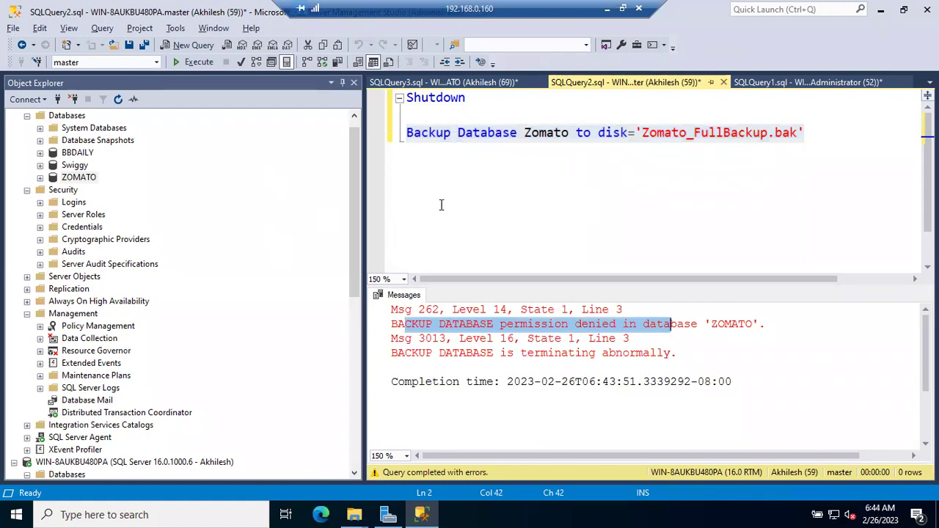
click(439, 323)
drag(391, 323, 552, 324)
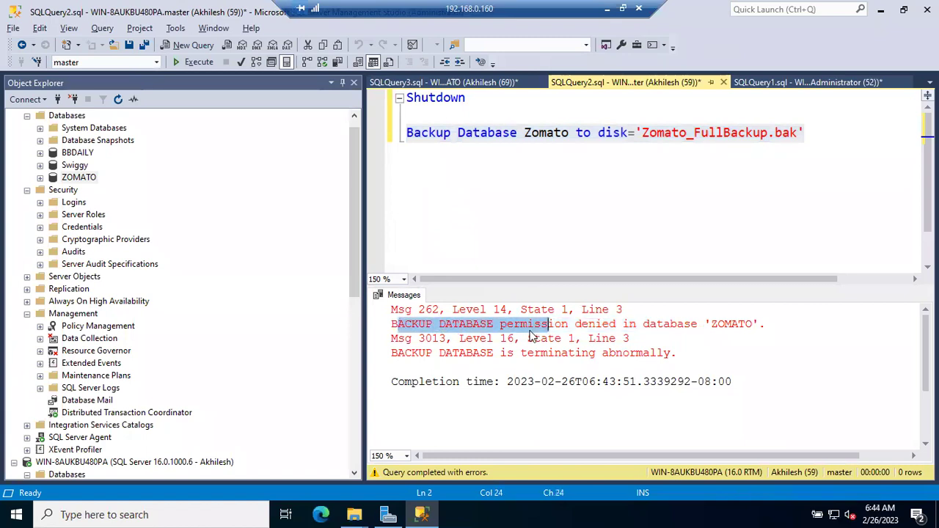
click(536, 326)
drag(391, 323, 773, 324)
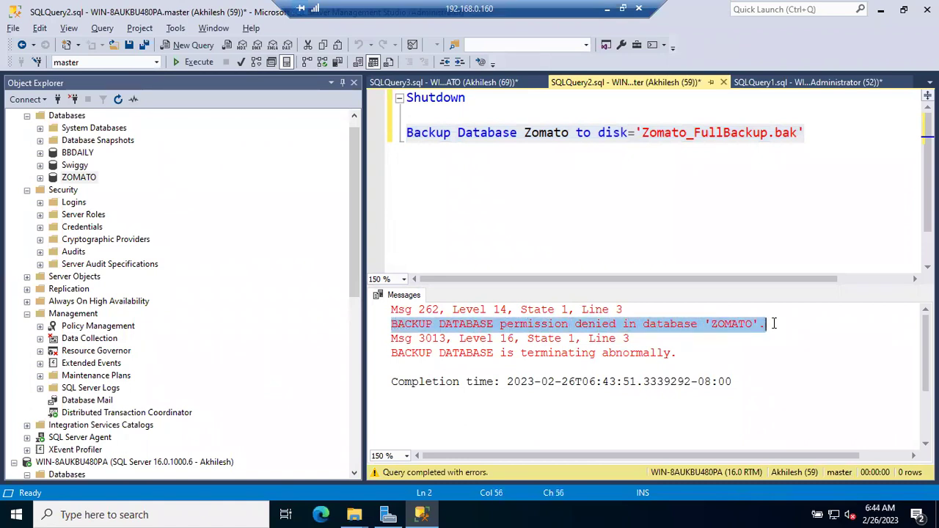
scroll(184, 260, up, 1)
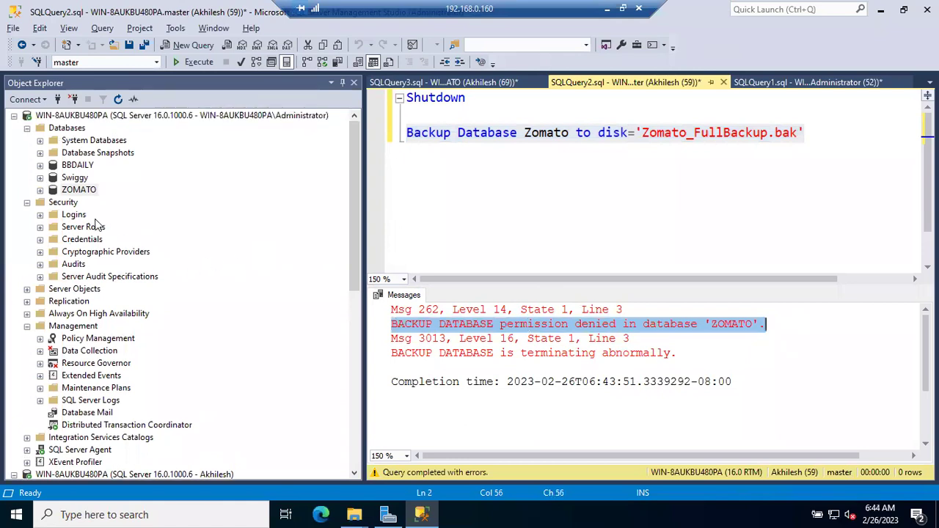
click(41, 215)
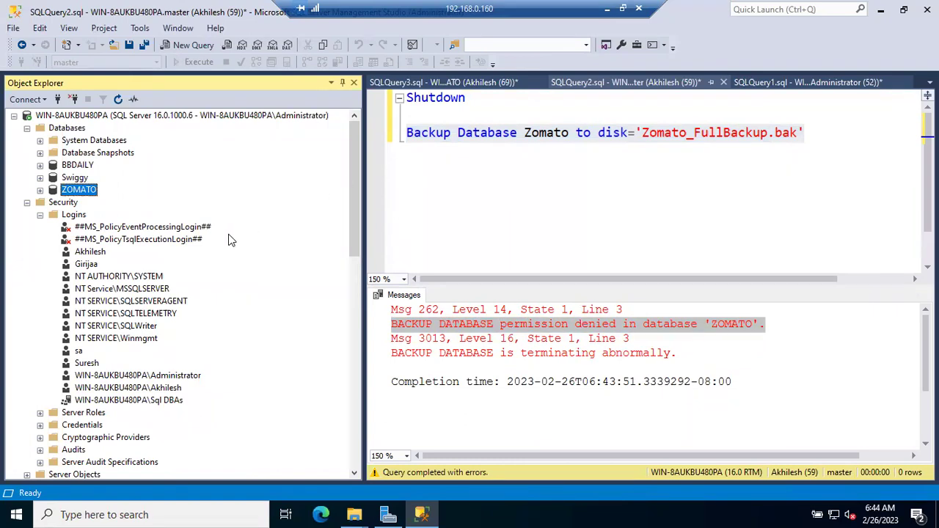
In the login's User Mapping for ZOMATO, tick db_backupoperator, untick db_datareader, and confirm with OK.
double_click(84, 257)
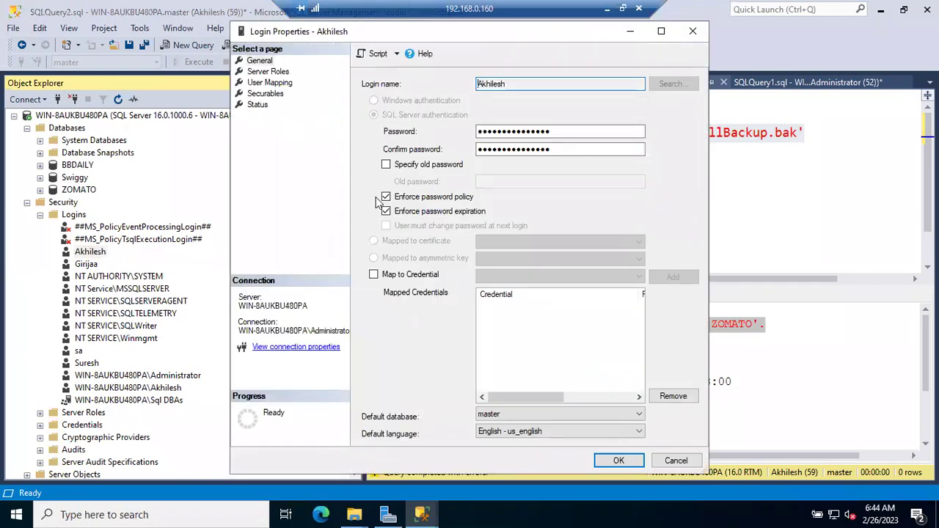
click(270, 82)
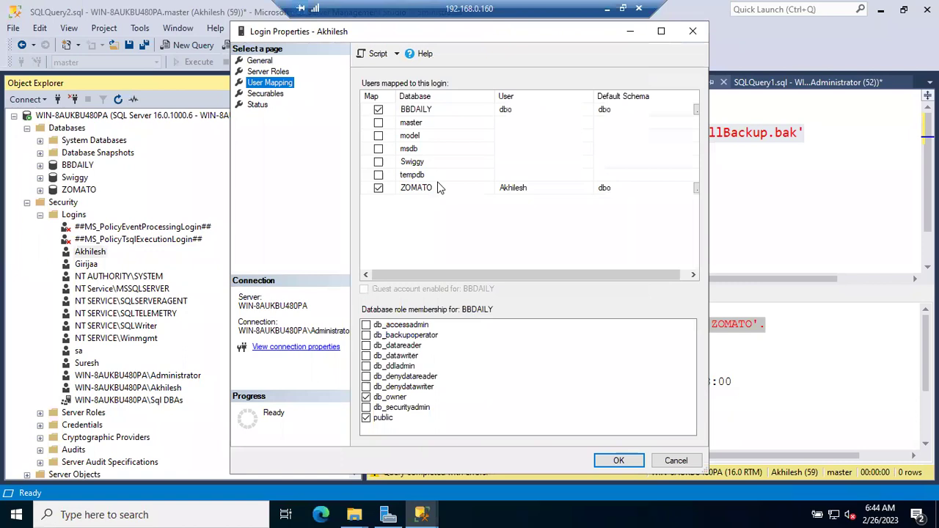
click(417, 191)
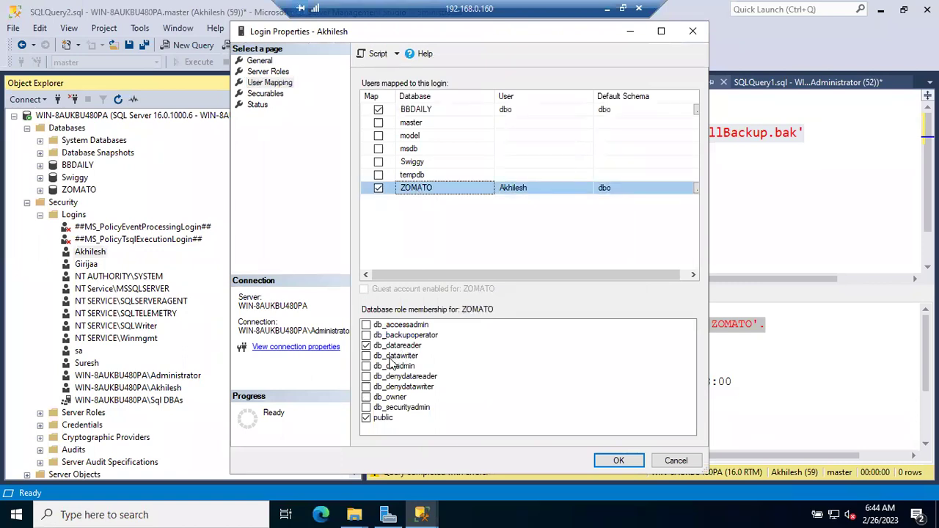
click(367, 335)
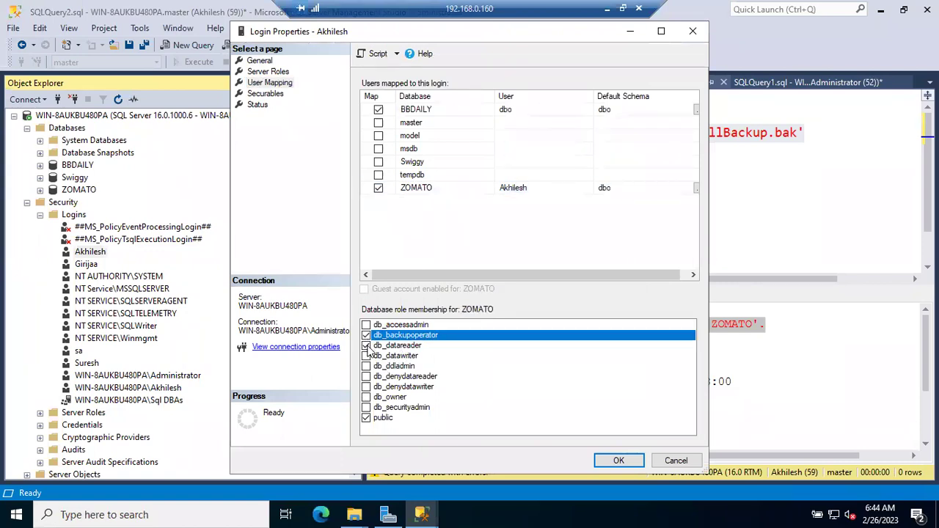
click(369, 345)
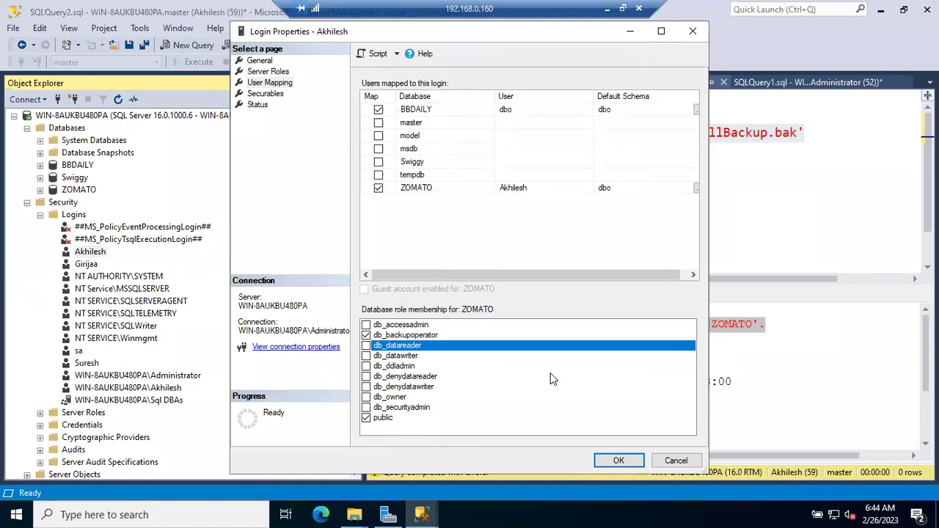
click(618, 461)
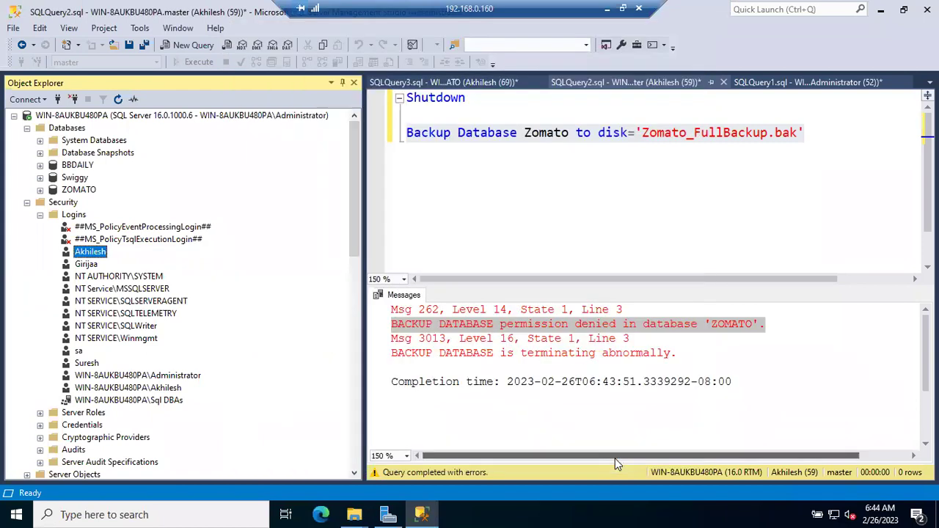
Rerun the Zomato backup and highlight the success messages showing 601 pages processed.
click(396, 141)
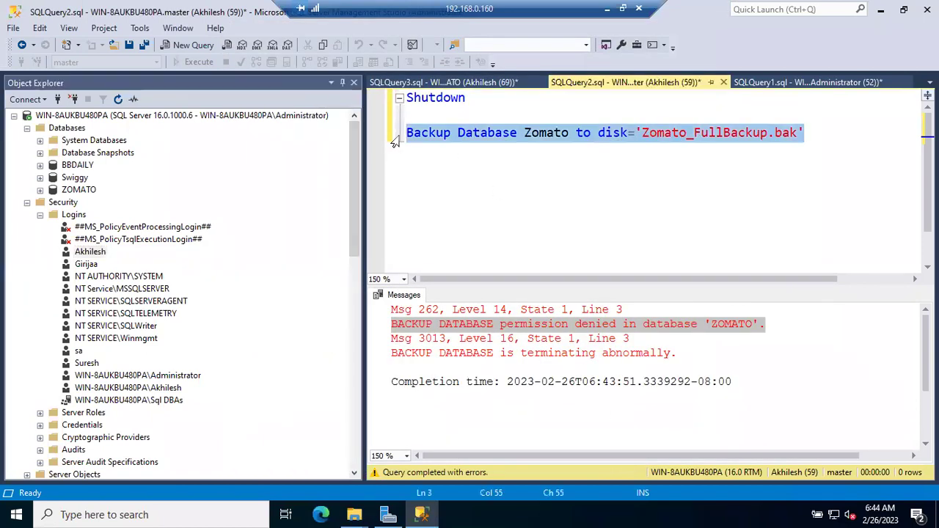
key(F5)
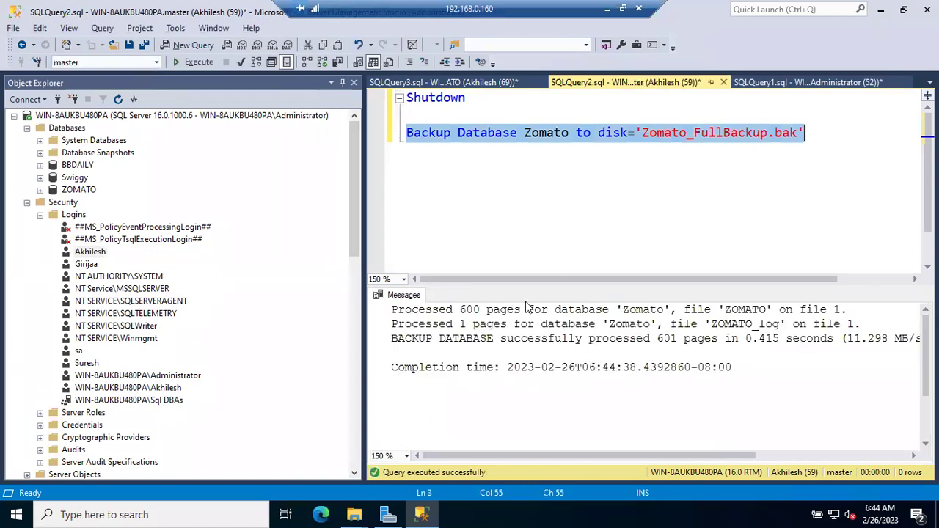
click(433, 314)
drag(432, 314, 590, 376)
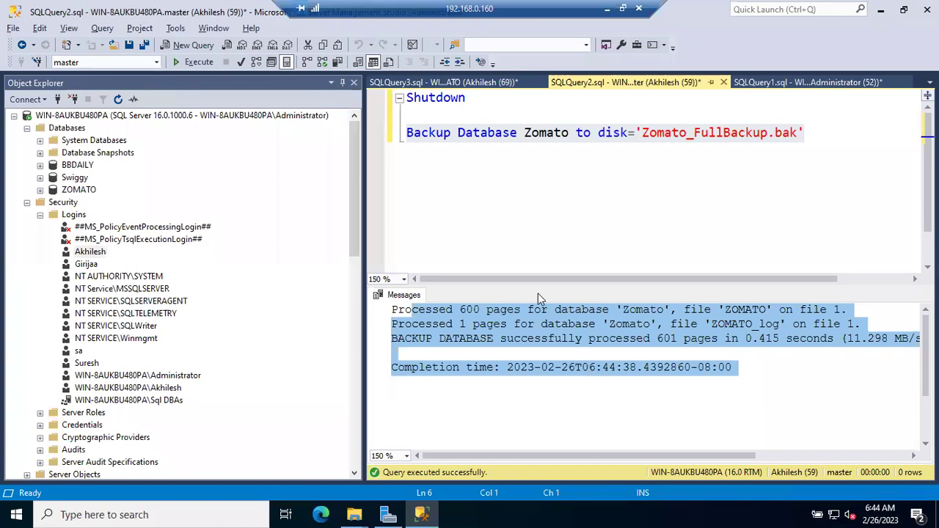
Delete the backup statement from the Shutdown script.
click(546, 132)
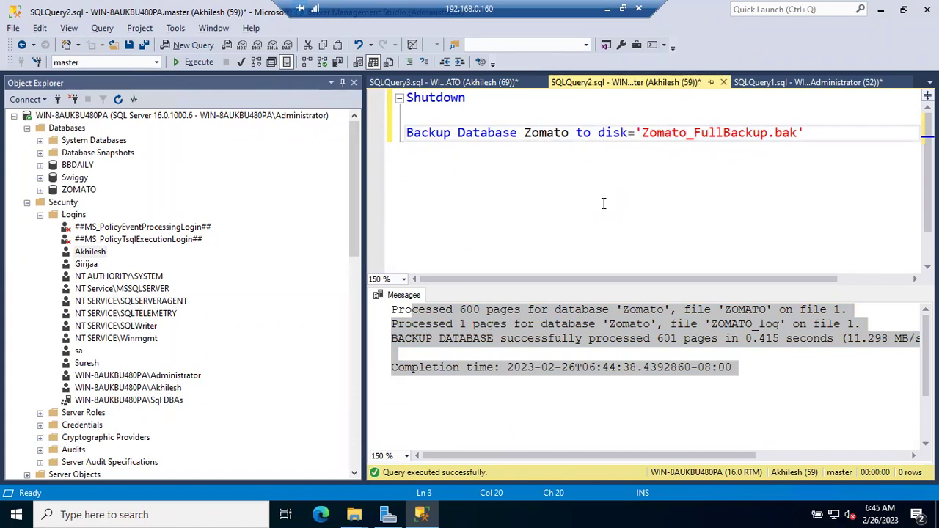
click(642, 135)
drag(805, 135, 391, 154)
key(Delete)
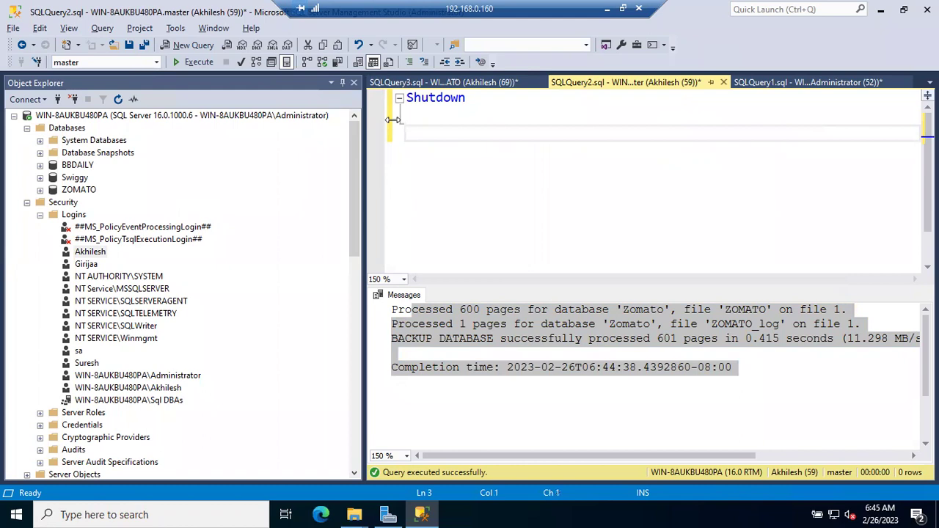
click(755, 80)
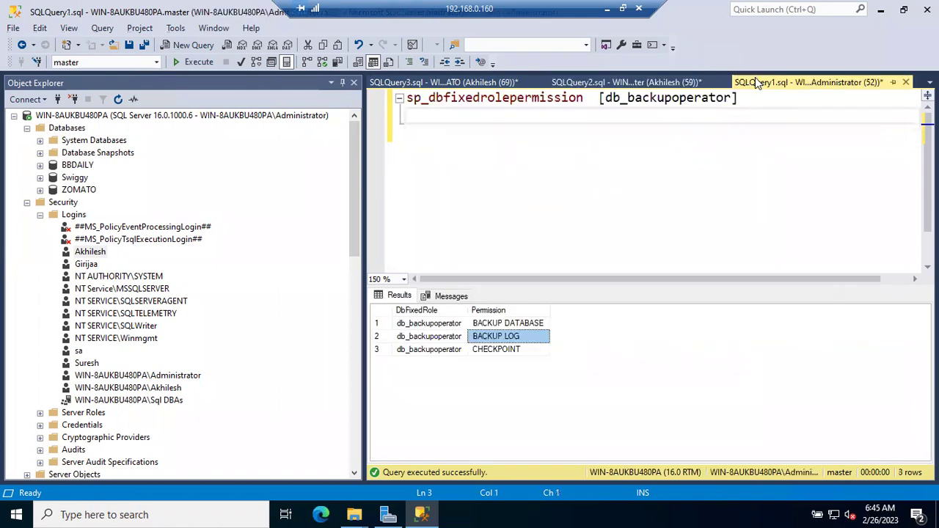
Expand ZOMATO's Security > Roles > Database Roles and pick the db_datareader role.
click(40, 215)
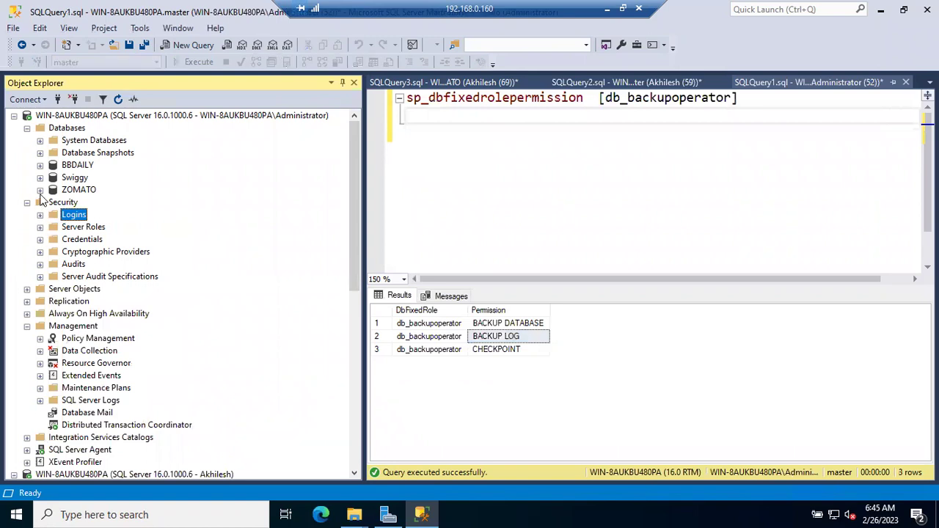
click(40, 190)
click(52, 311)
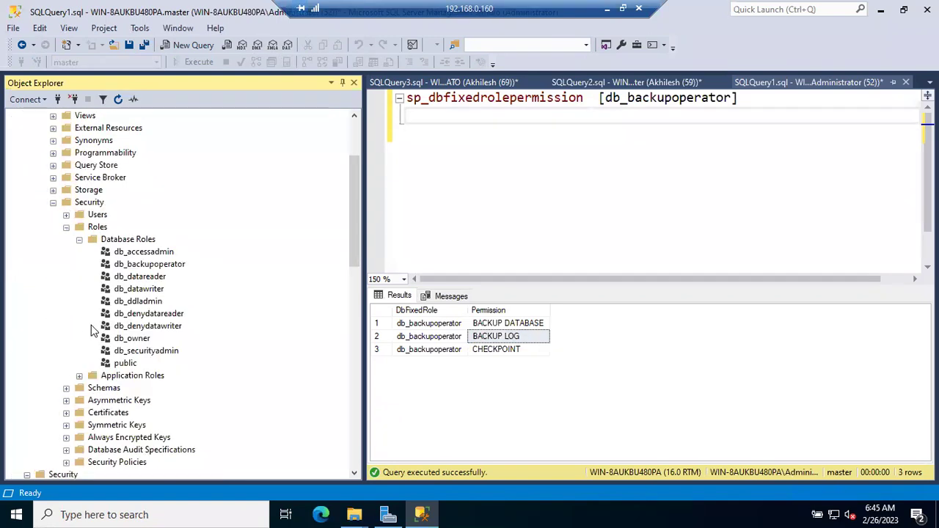
click(150, 276)
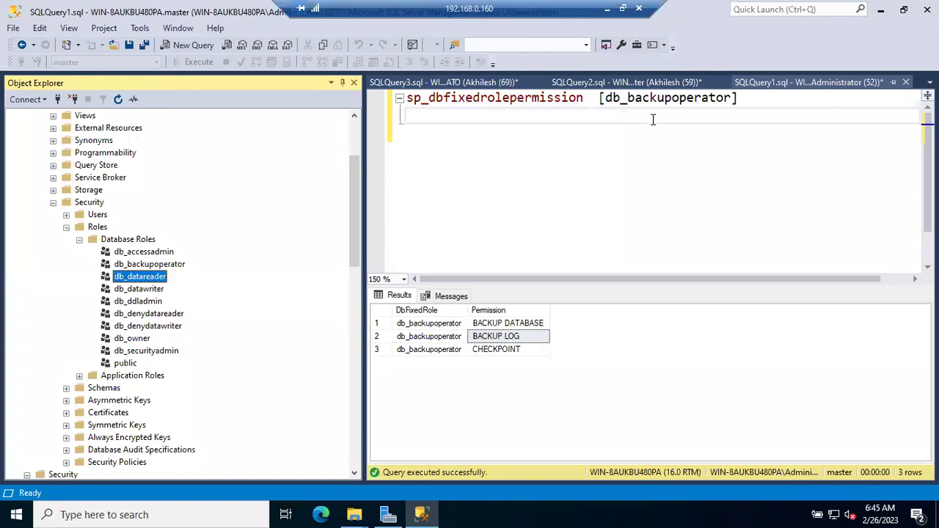
Replace db_backupoperator with db_datareader in sp_dbfixedrolepermission and run it, showing SELECT on any object.
double_click(644, 96)
key(BackSpace)
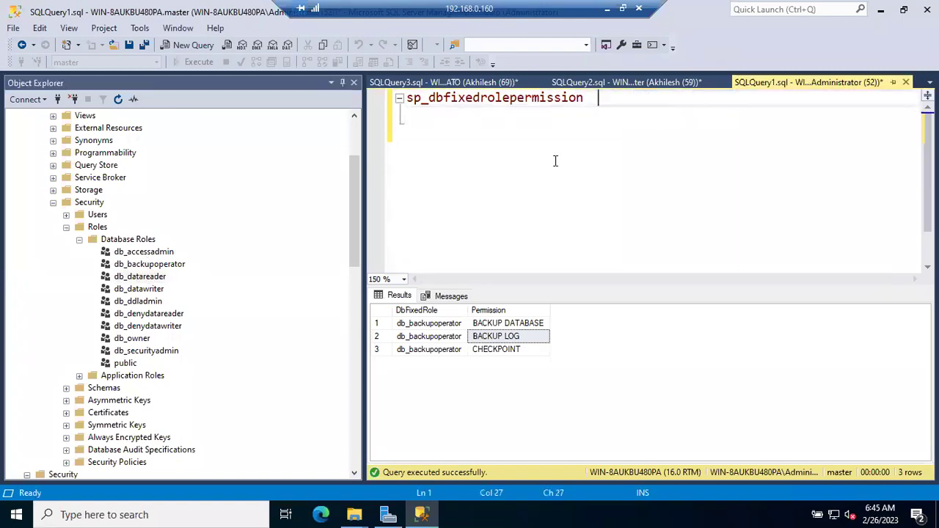
drag(129, 280, 606, 109)
click(687, 127)
key(F5)
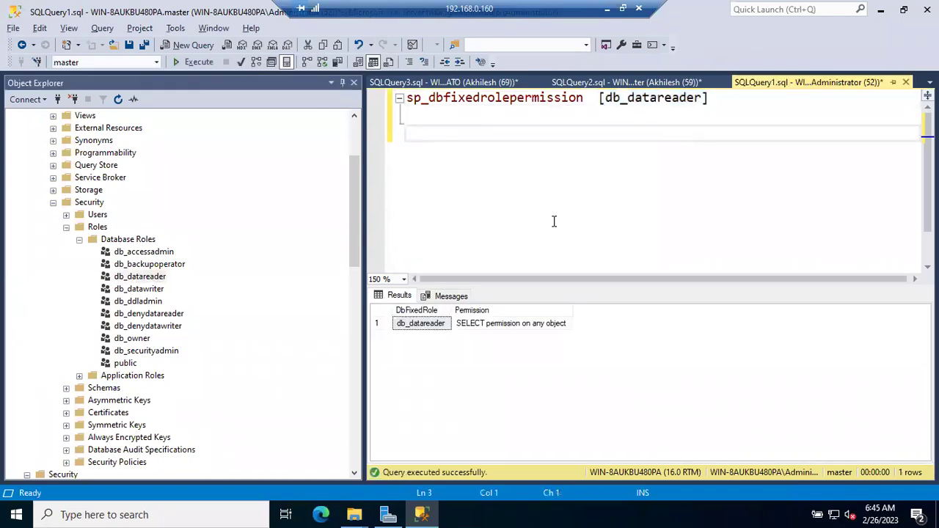
click(498, 325)
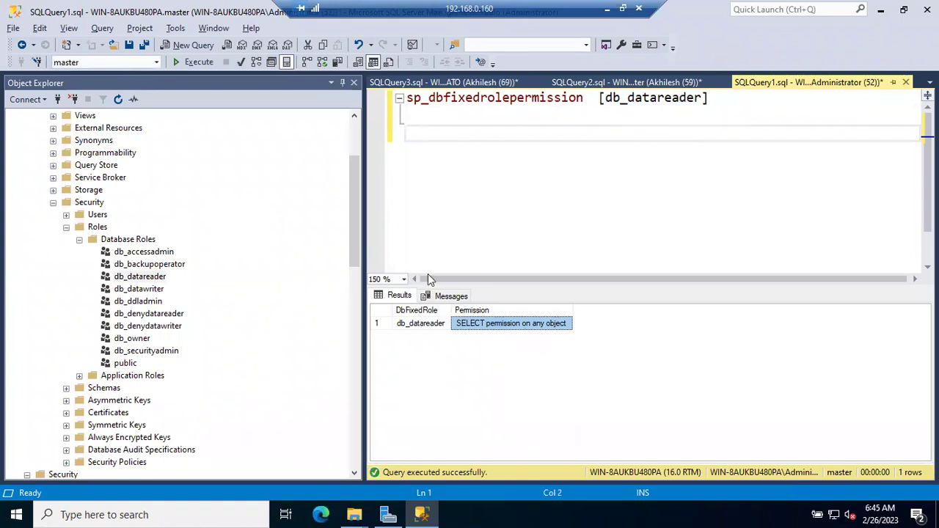
click(643, 83)
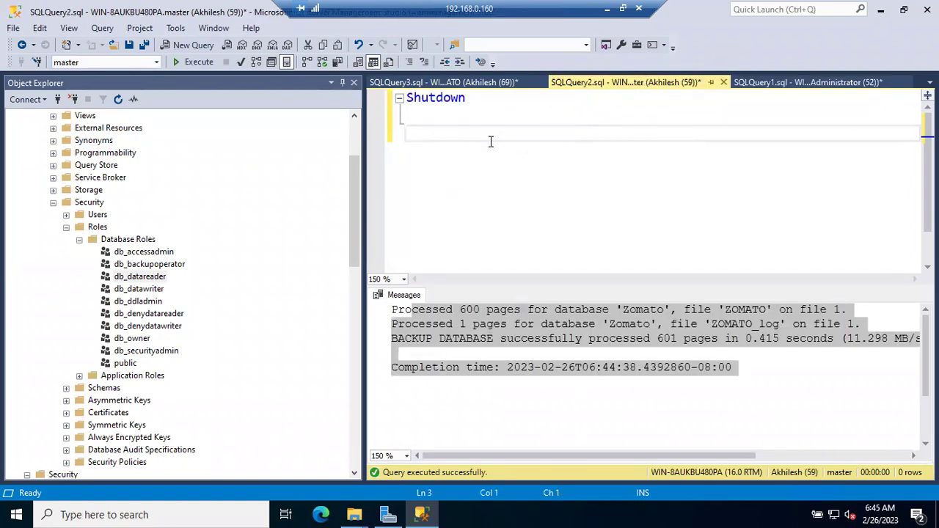
Write and run Select *from ZOMATO..sales in the Shutdown script.
text(Select *from sa)
key(BackSpace)
key(BackSpace)
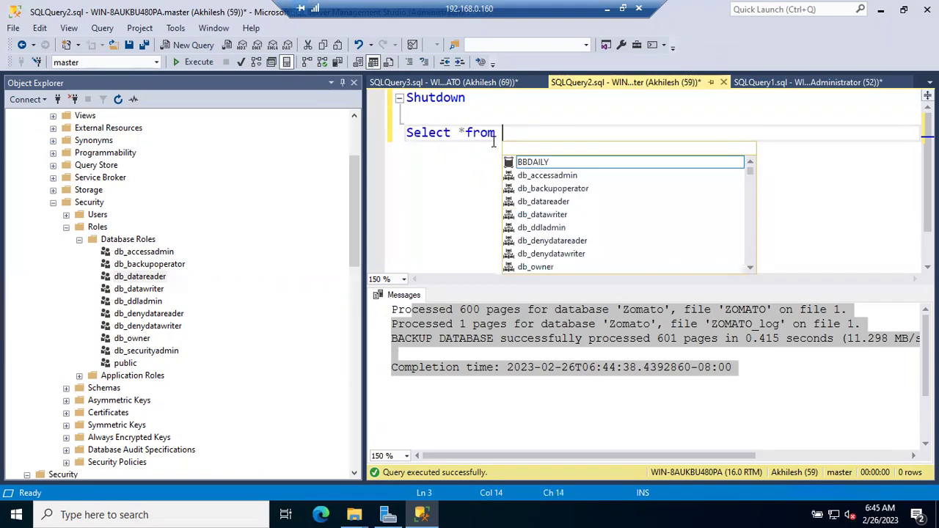
text(zom)
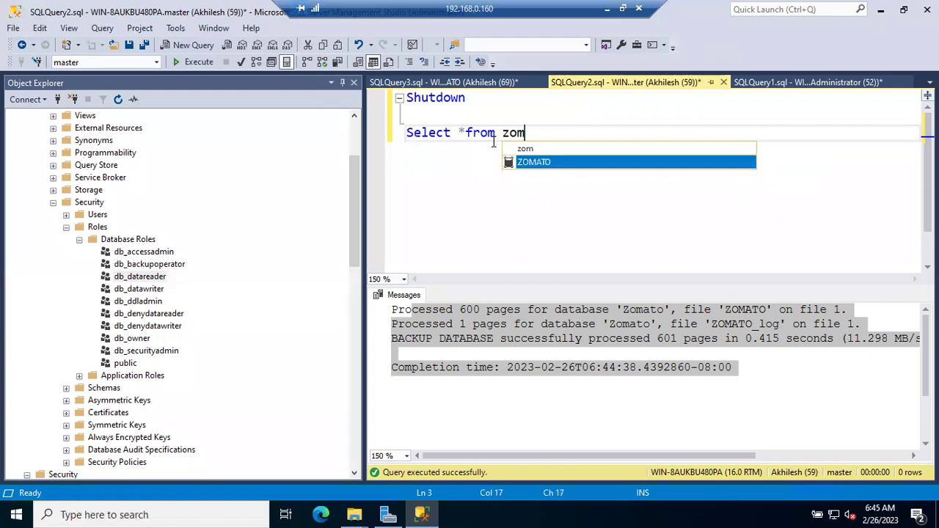
key(Tab)
text(..sales)
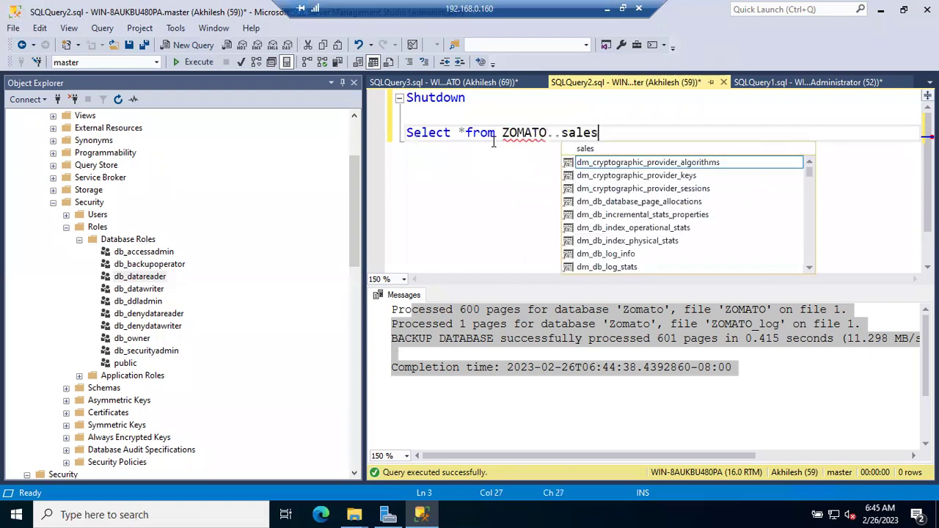
click(397, 140)
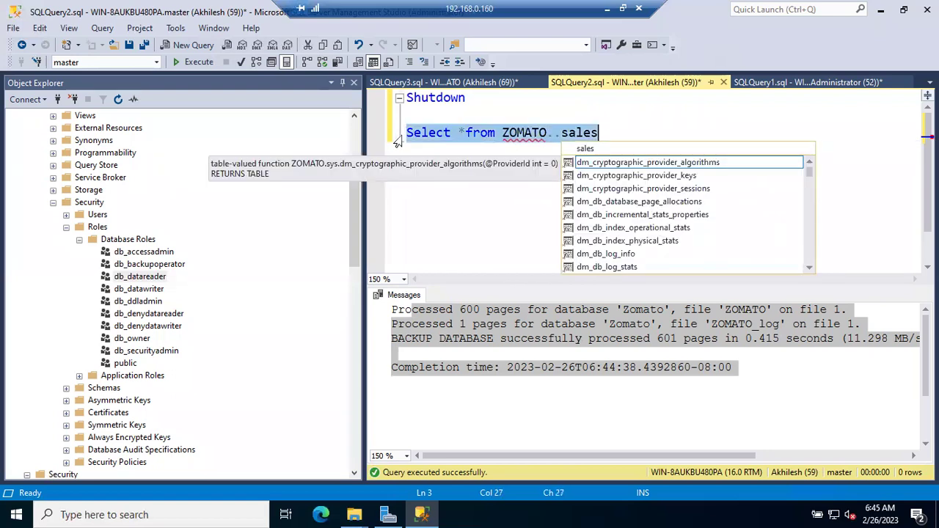
key(F5)
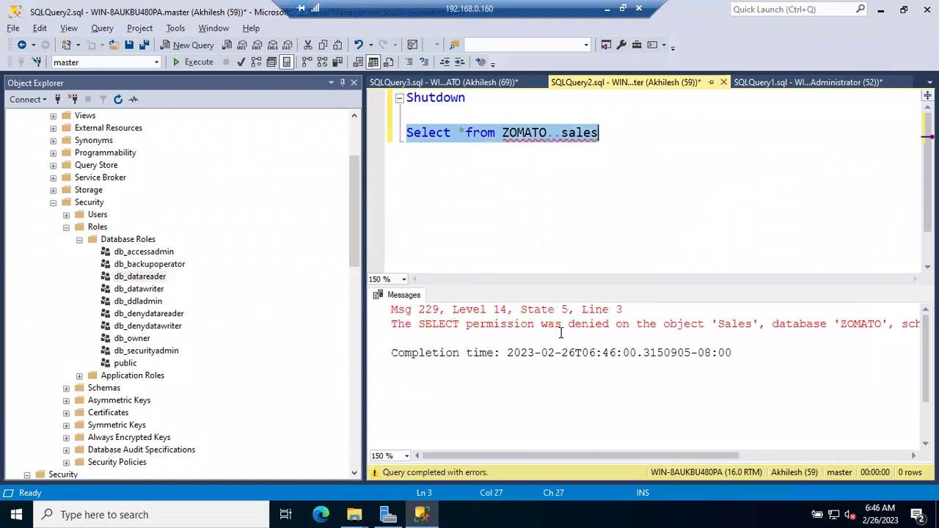
Restore the deleted query line and highlight the Msg 229 SELECT permission denied on Sales error.
key(Return)
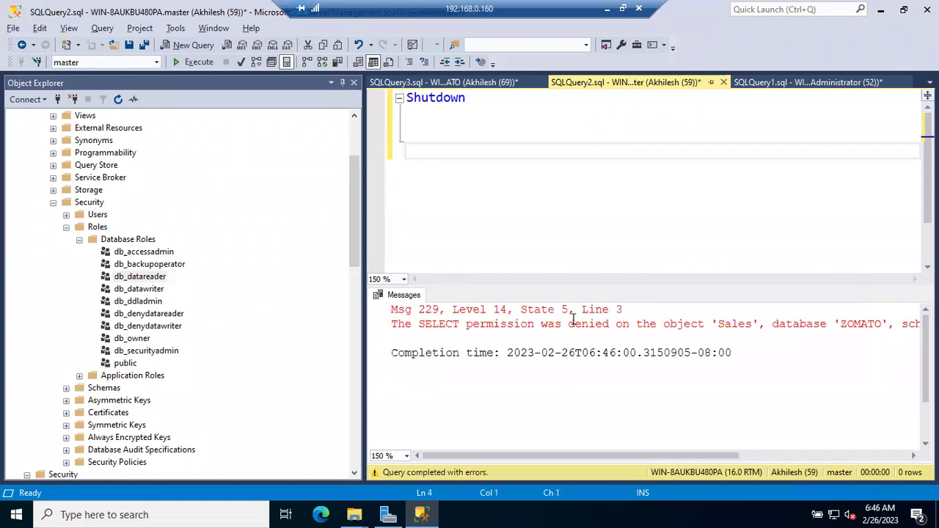
key(ctrl+z)
key(ctrl+z)
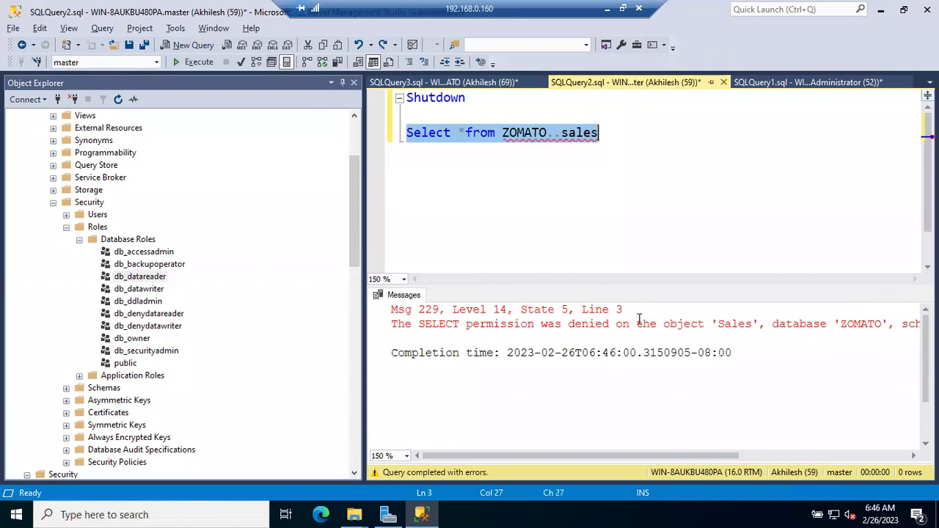
key(Return)
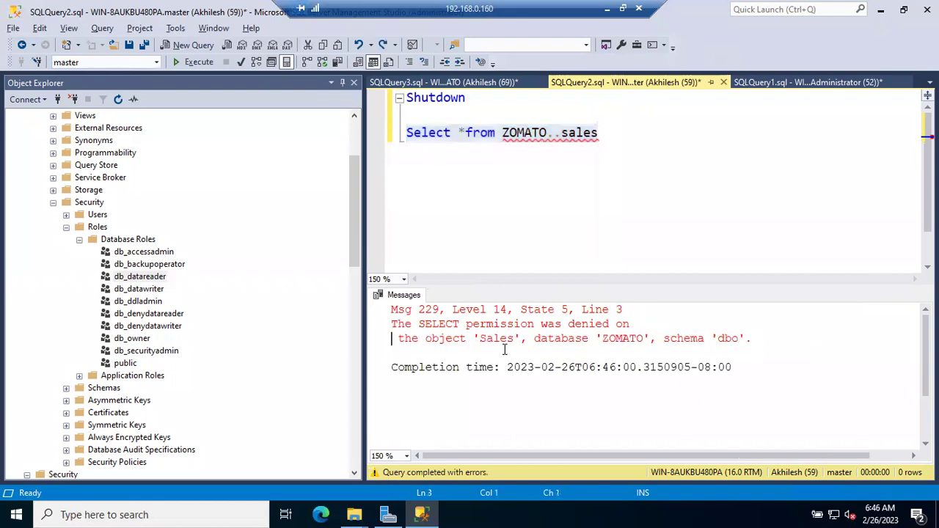
drag(412, 324, 741, 338)
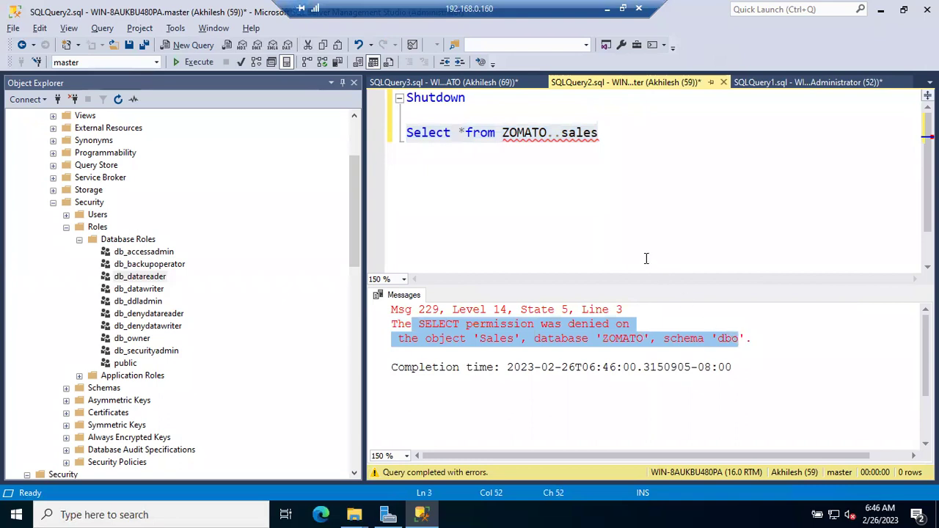
click(621, 201)
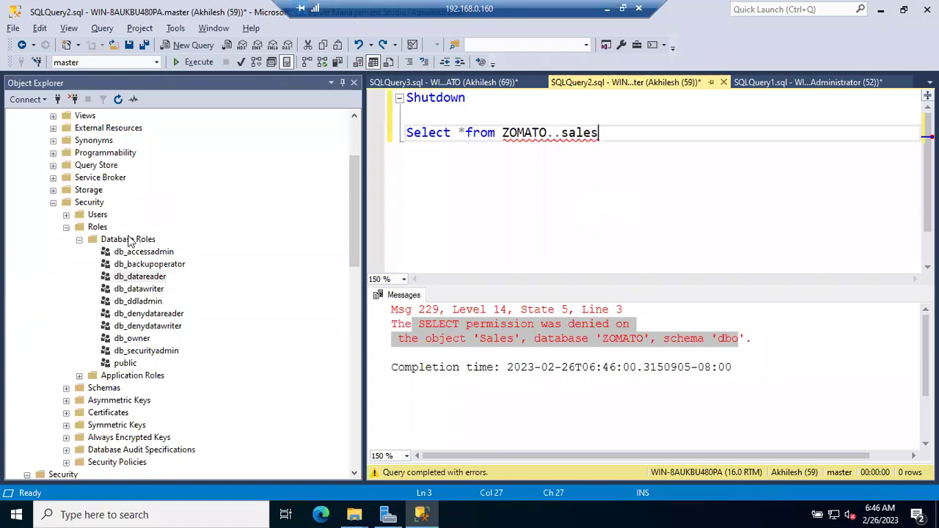
scroll(317, 230, down, 7)
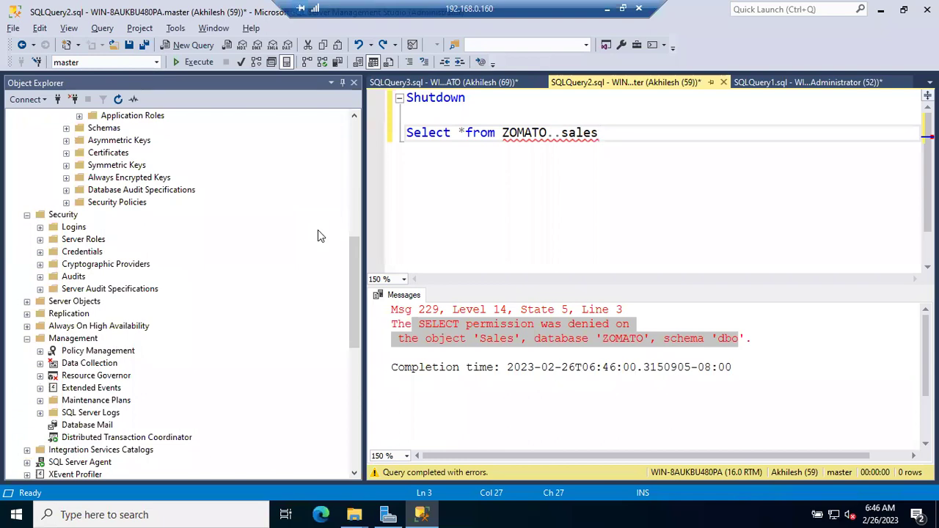
In the login's User Mapping, tick db_datareader for ZOMATO and confirm with OK.
click(39, 227)
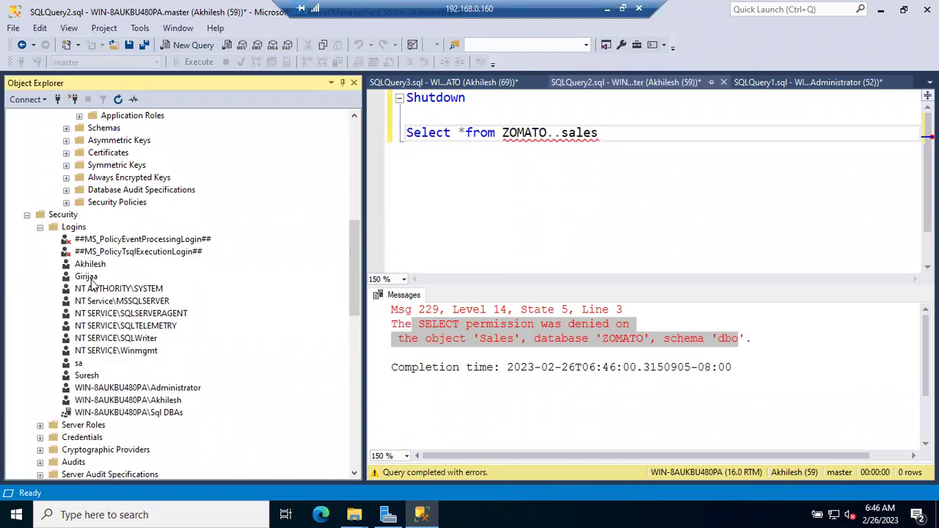
double_click(85, 266)
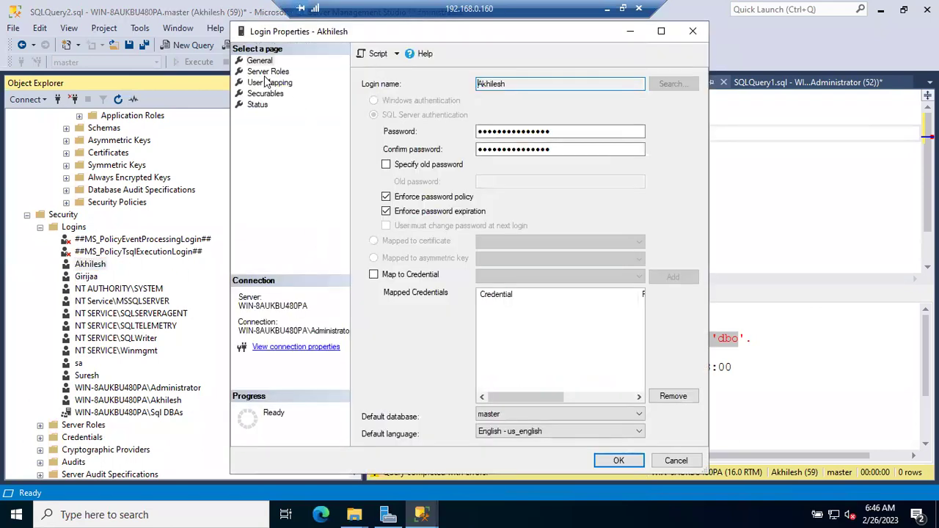
click(268, 82)
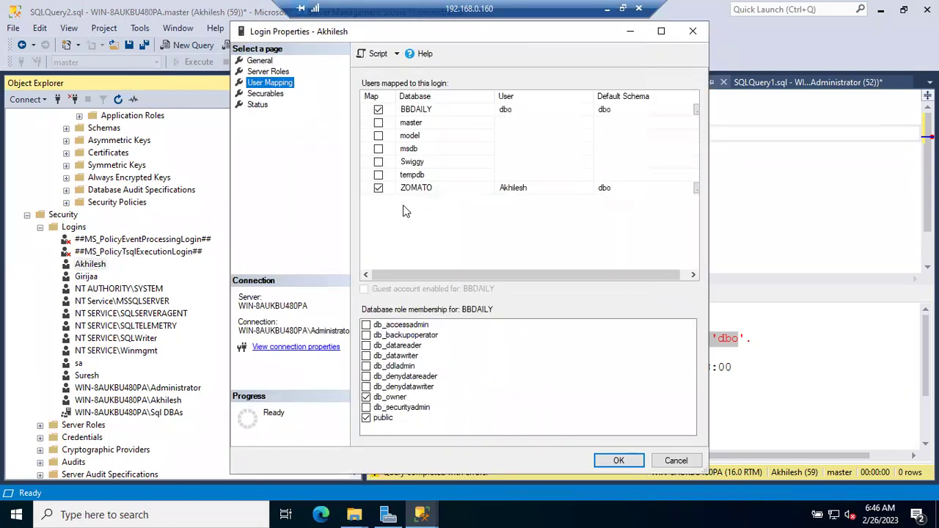
click(405, 188)
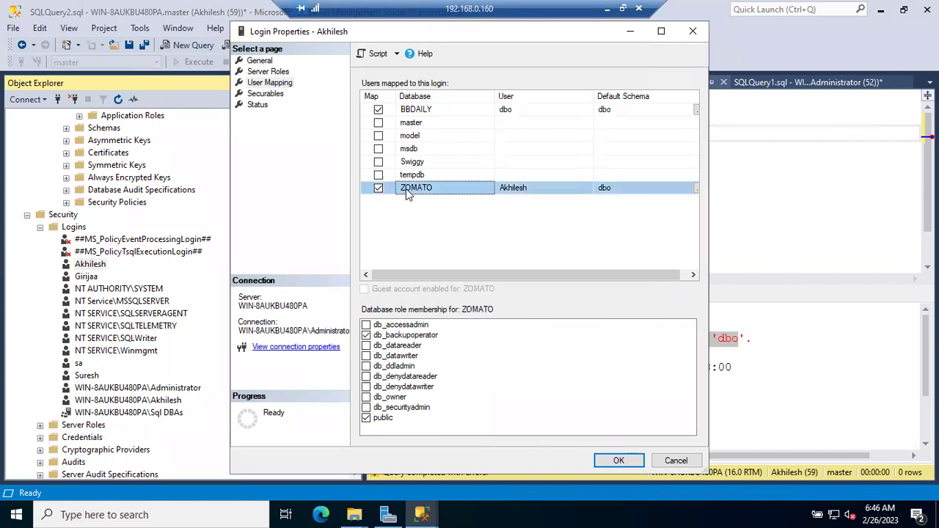
click(366, 346)
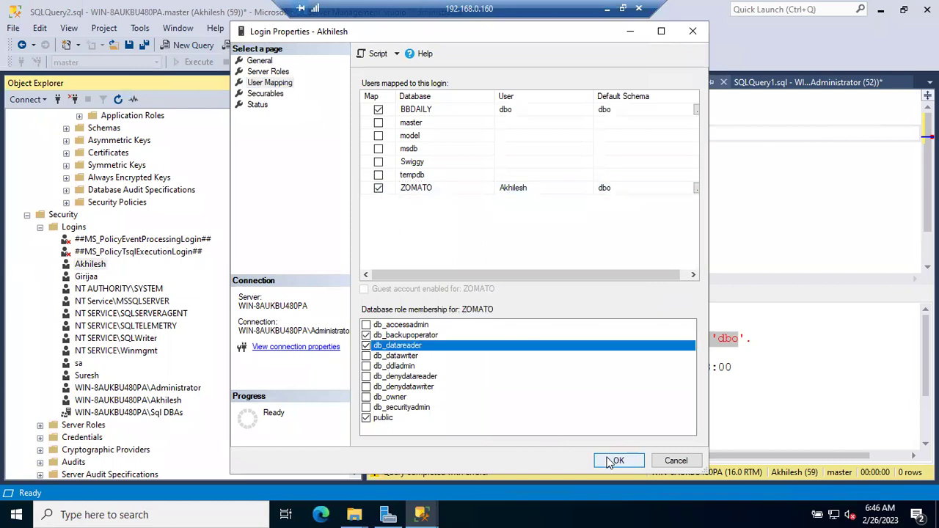
click(616, 460)
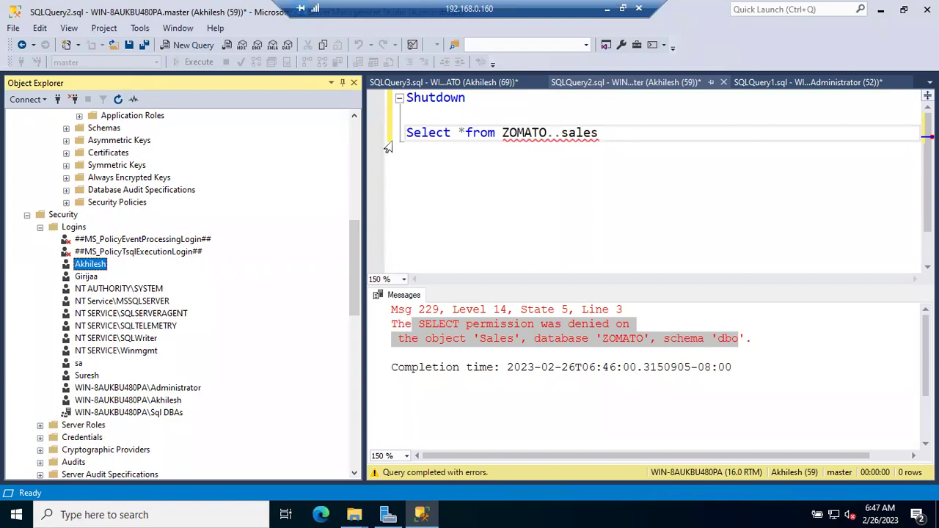
Rerun the ZOMATO..sales query, which now returns 5 rows.
click(388, 146)
key(F5)
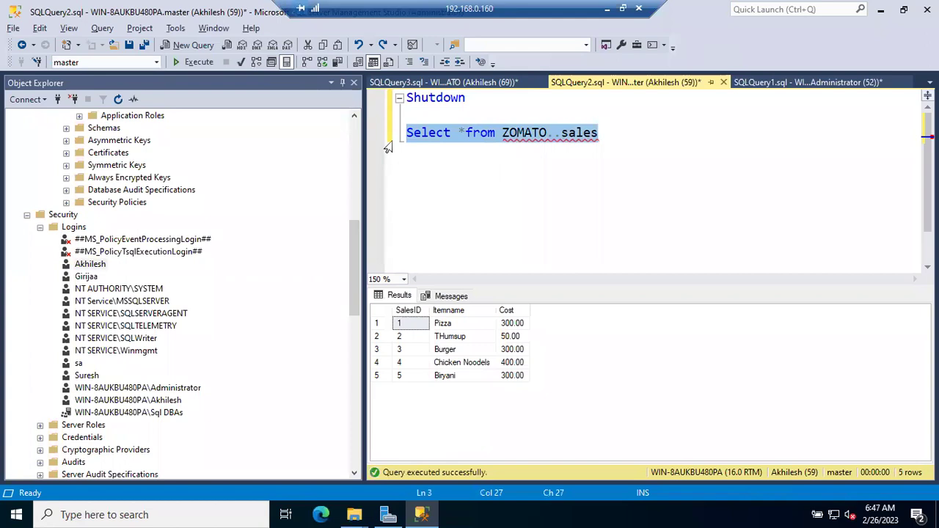
click(547, 159)
Change the sp_dbfixedrolepermission argument to db_datawriter and run it, showing INSERT and UPDATE rows.
click(766, 82)
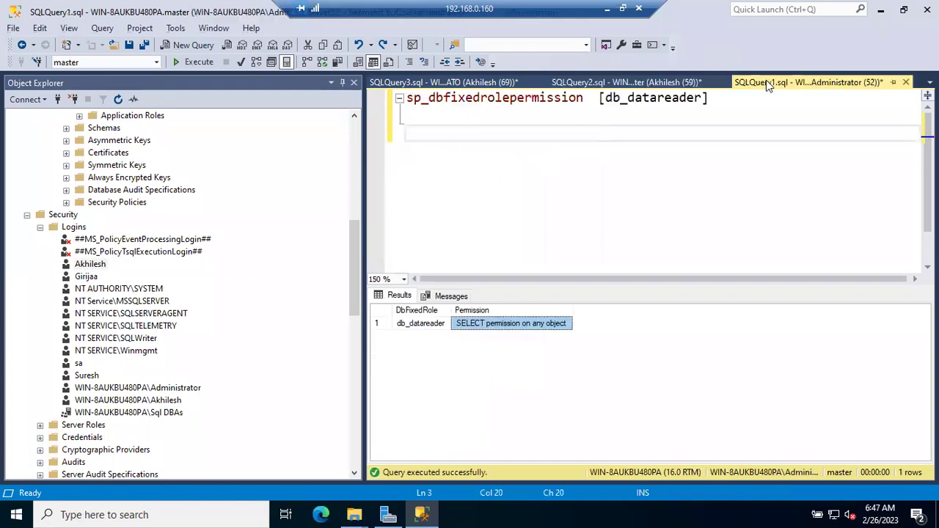
drag(656, 97, 701, 98)
text(w)
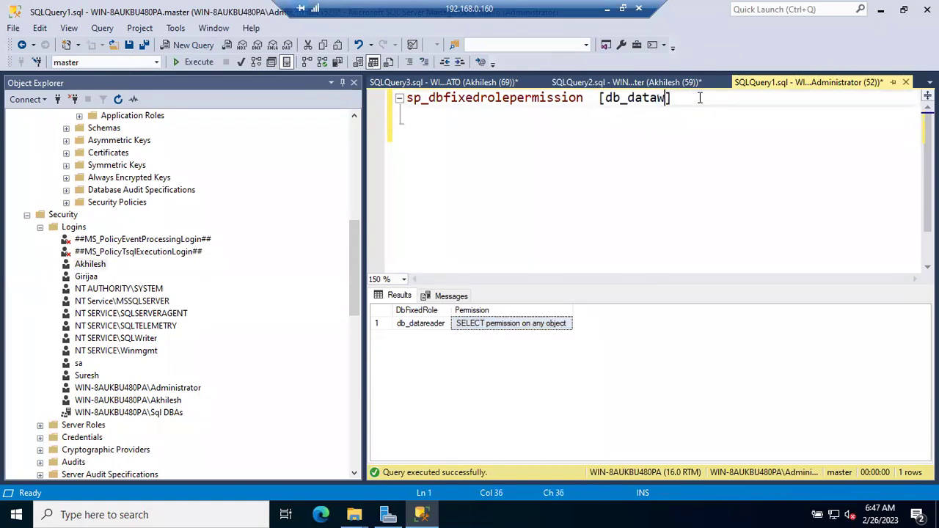
text(rote)
key(BackSpace)
key(BackSpace)
key(BackSpace)
key(BackSpace)
text(riter)
click(732, 120)
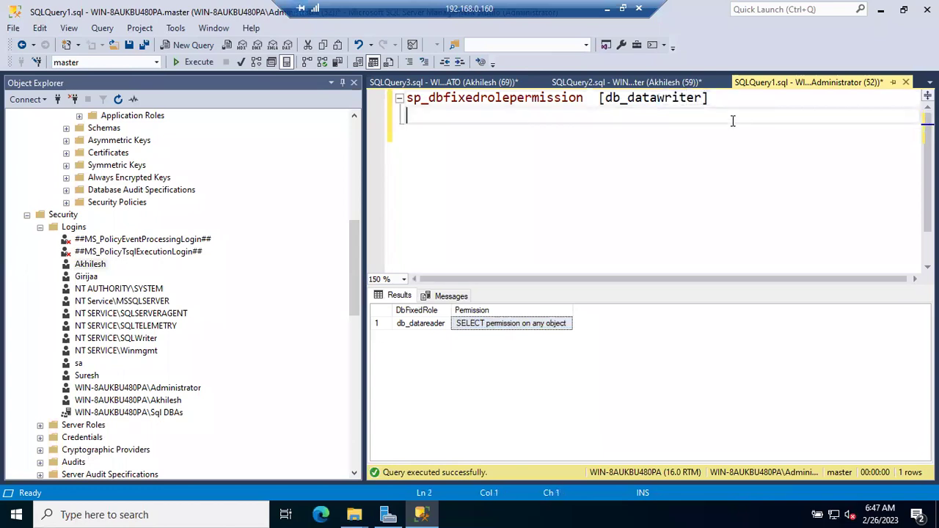
key(F5)
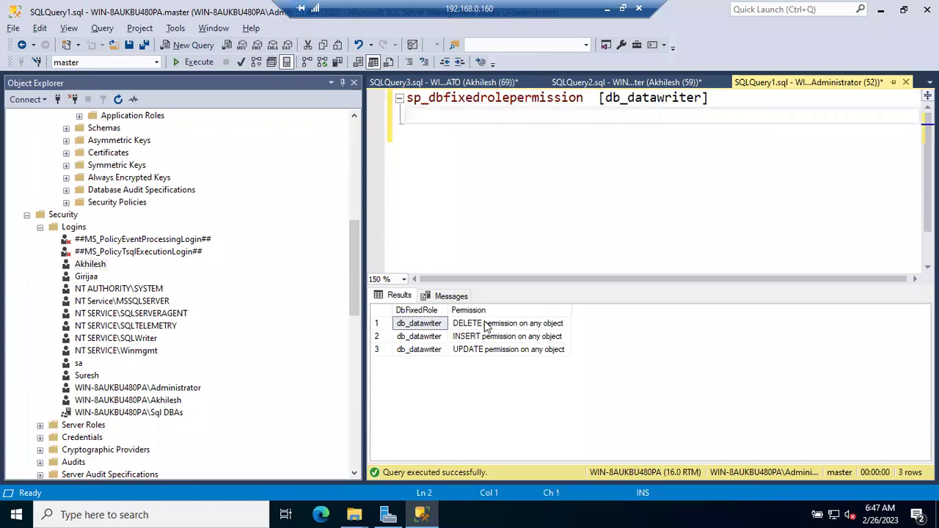
click(484, 337)
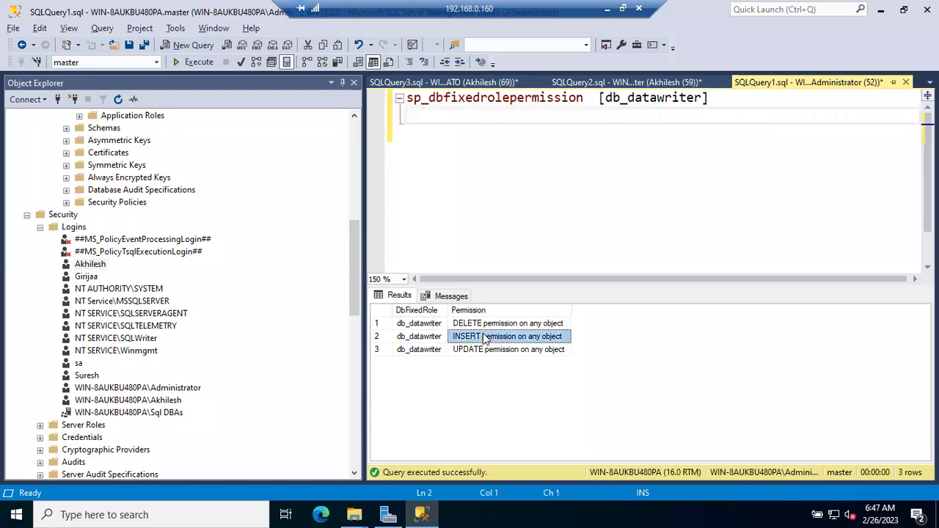
click(480, 350)
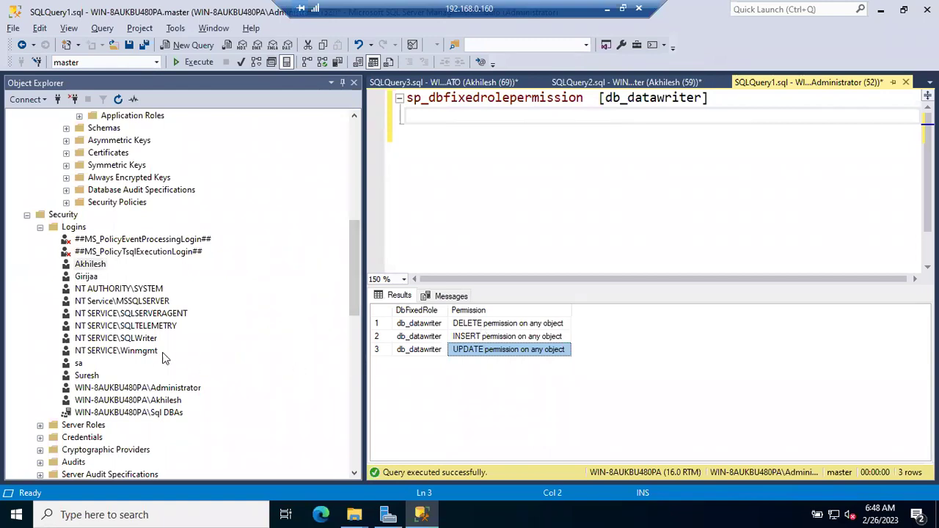
Review the login's ZOMATO roles (db_backupoperator, db_datareader, public) in User Mapping, then cancel.
double_click(90, 266)
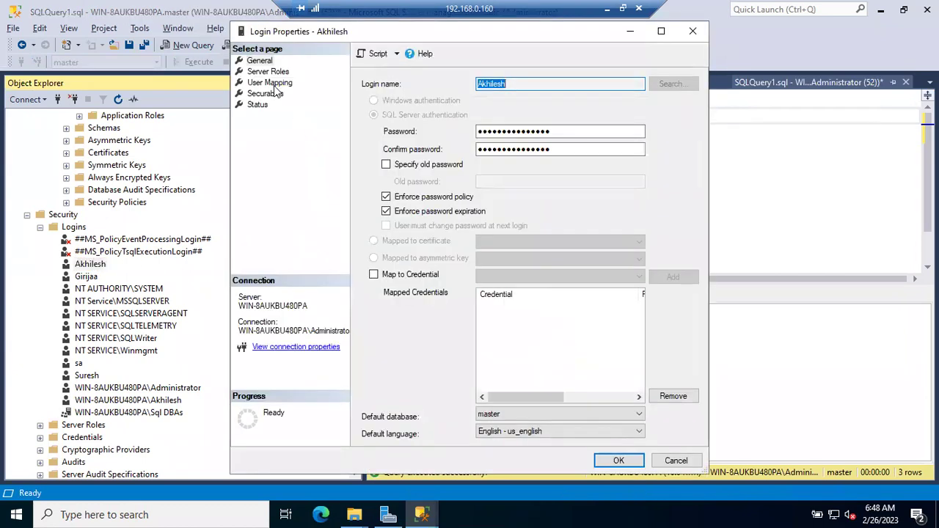
click(269, 82)
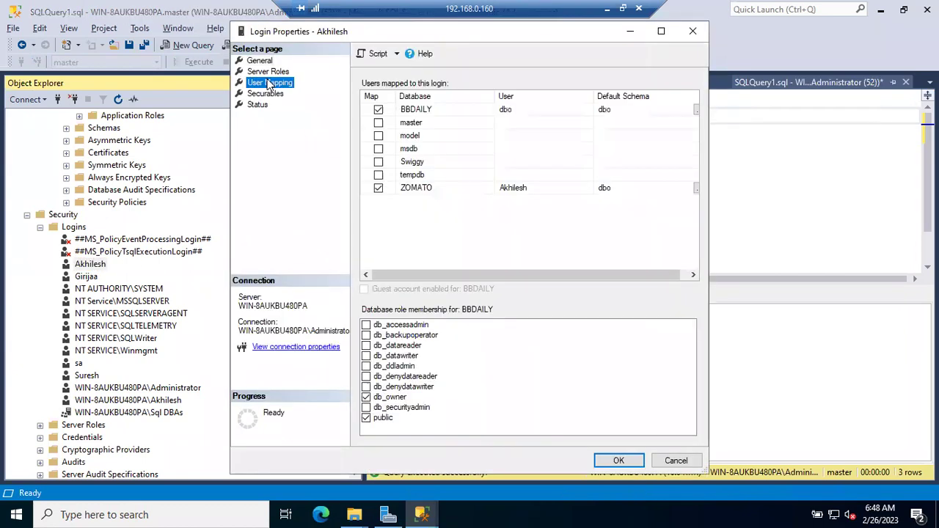
click(415, 189)
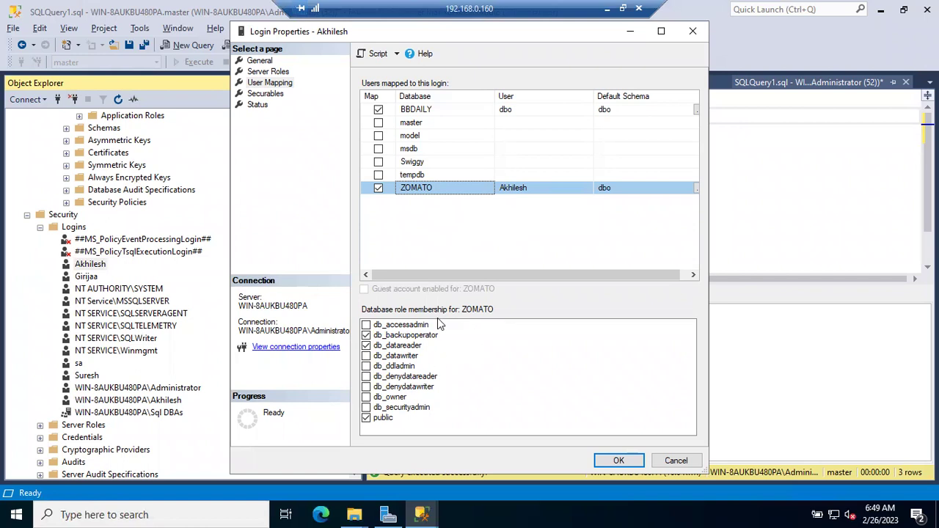
click(675, 461)
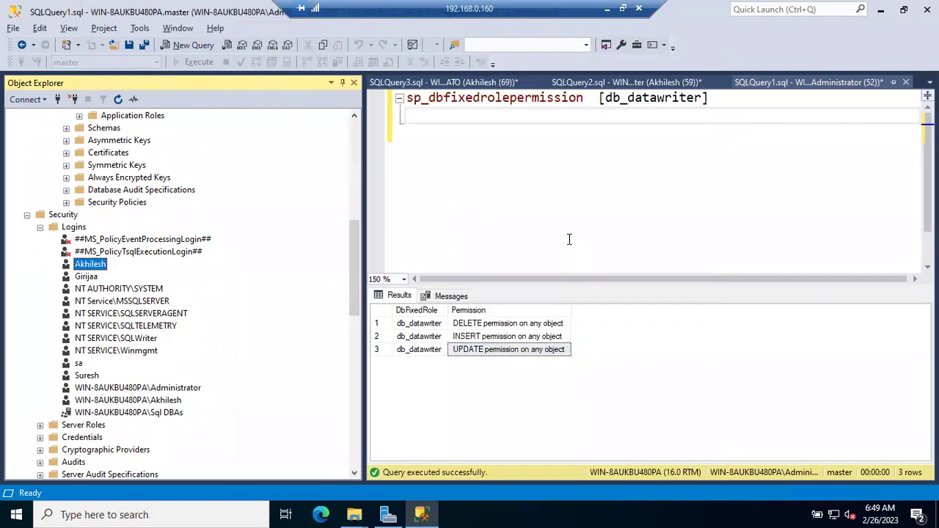
Point out db_datawriter's DELETE, INSERT and UPDATE permission results.
click(570, 190)
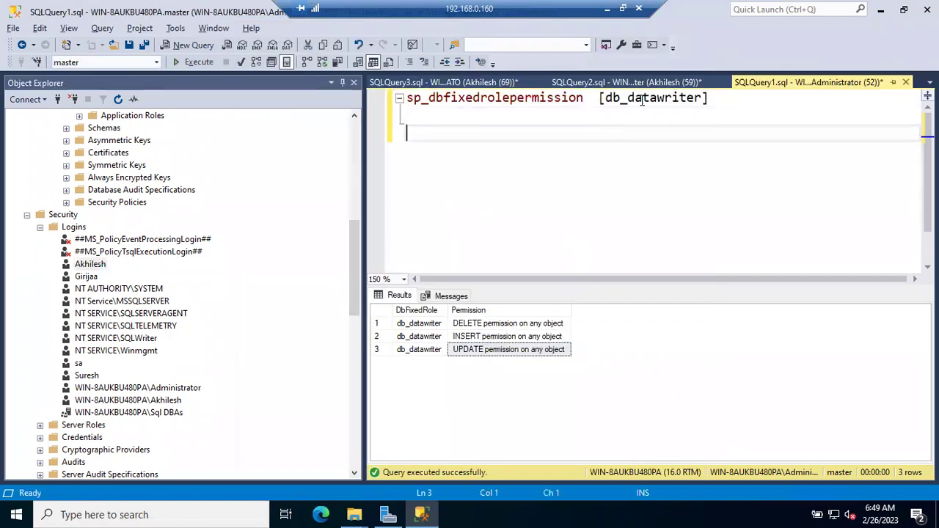
click(497, 323)
click(490, 336)
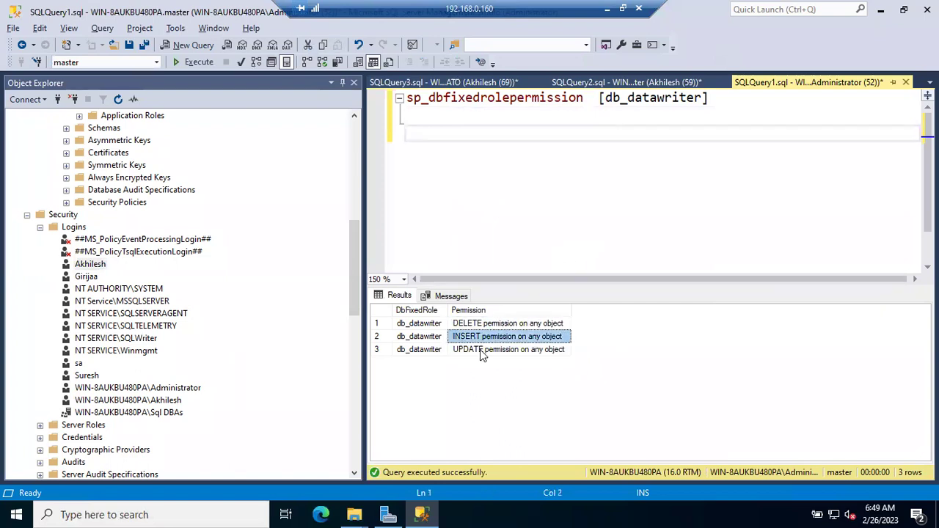
click(484, 350)
click(568, 161)
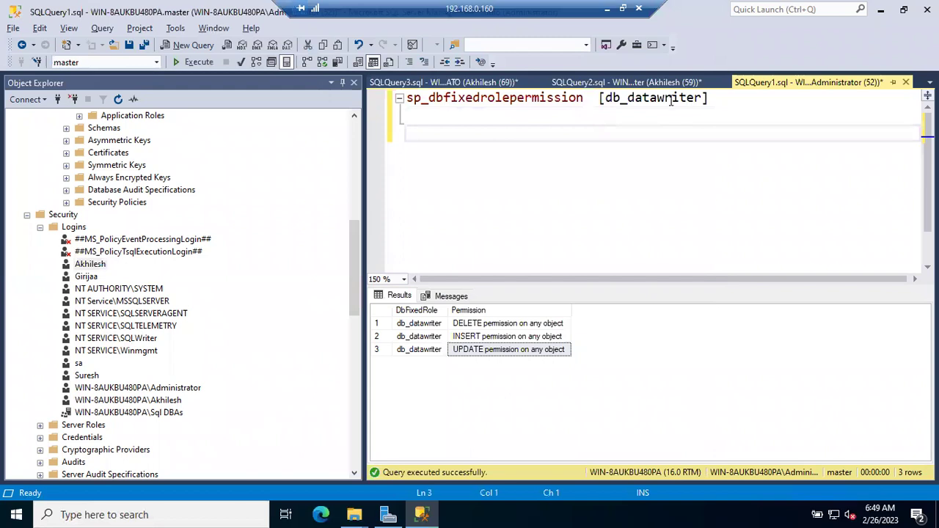
Change the role argument to db_denydatareader and run it, returning No SELECT permission on any object.
click(631, 99)
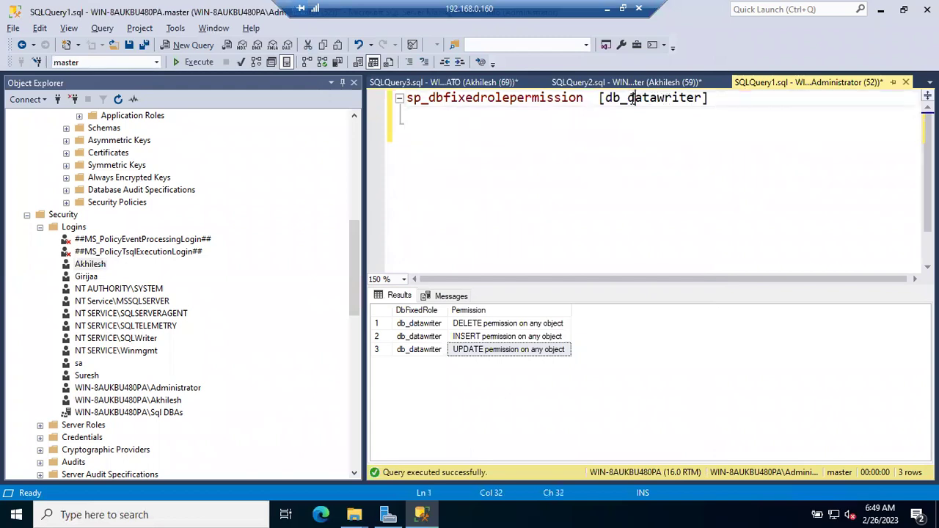
text(deny)
key(Right)
key(Right)
key(Right)
key(Right)
key(shift+Right)
key(shift+Right)
key(shift+Right)
key(shift+Right)
key(shift+Right)
key(shift+Right)
text(reader)
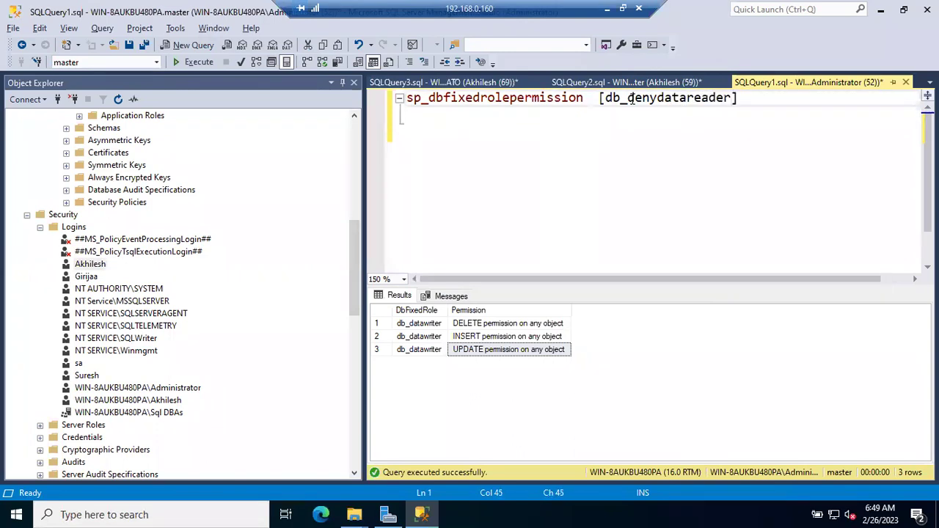
click(727, 117)
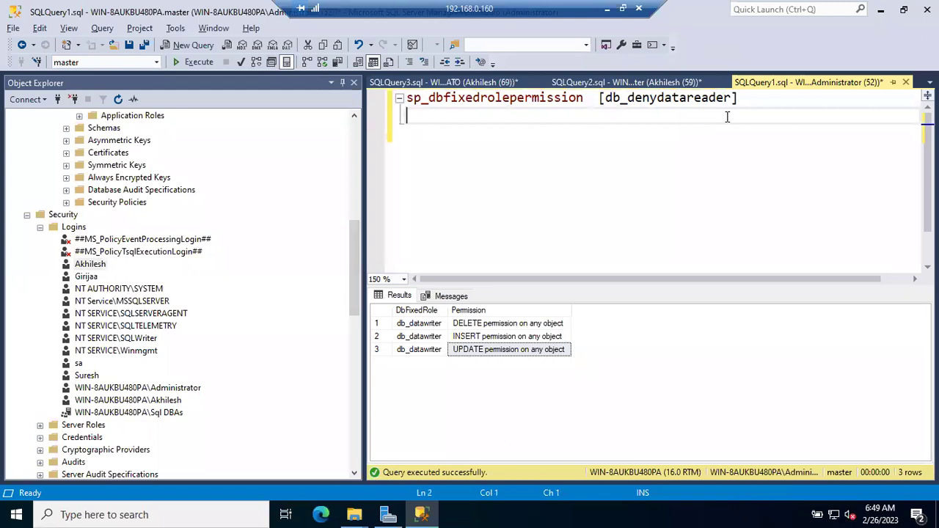
key(F5)
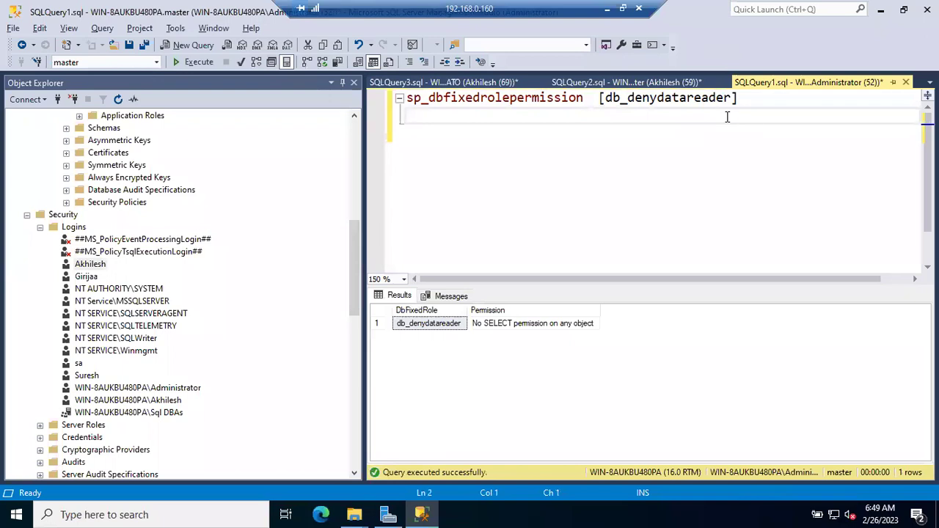
Add the login's ZOMATO user to db_denydatareader, then select the ZOMATO..sales query line in SQLQuery2.
click(88, 266)
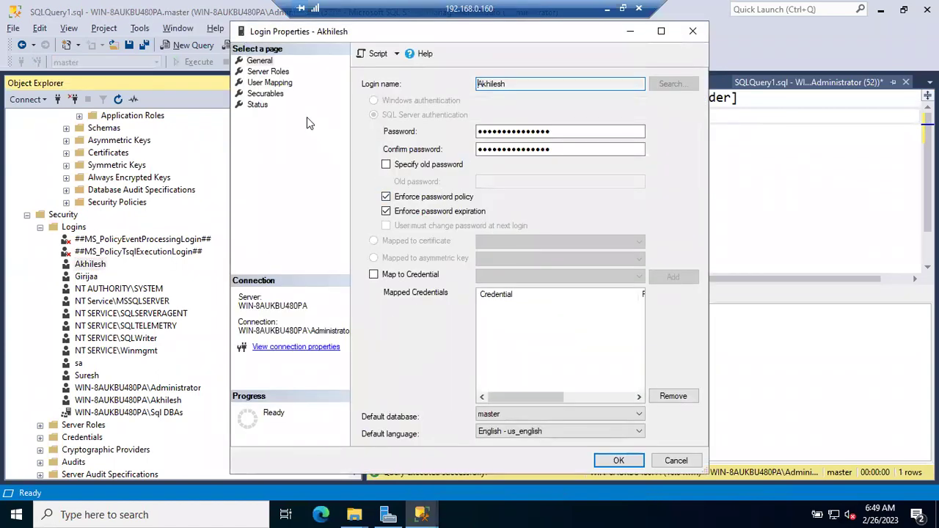
click(275, 73)
click(272, 82)
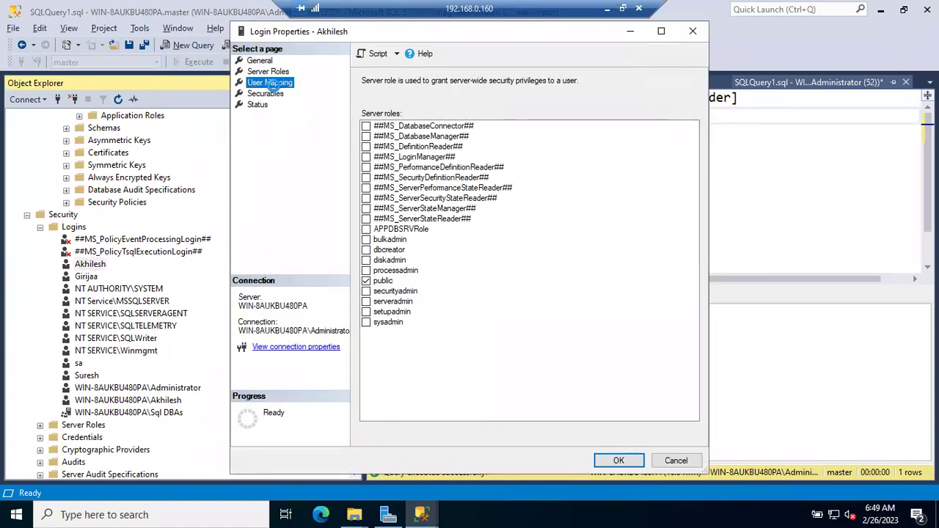
click(432, 188)
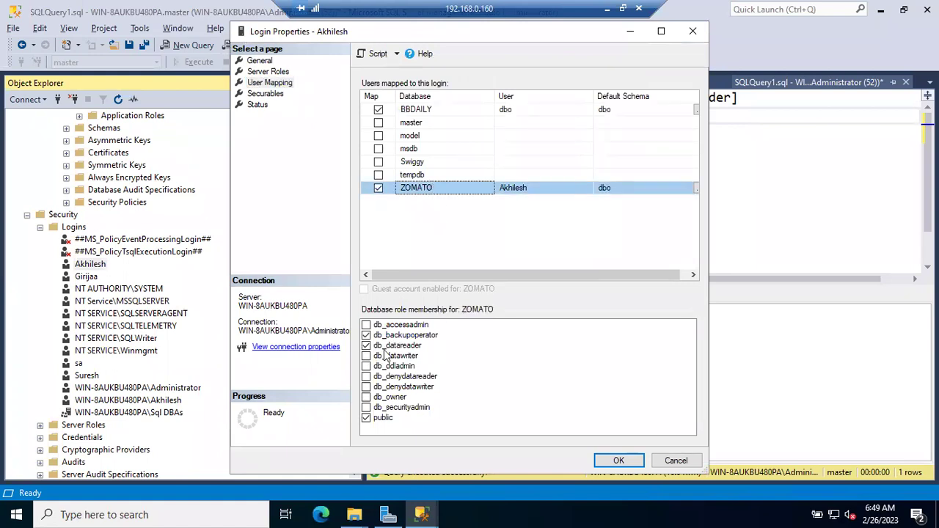
click(366, 376)
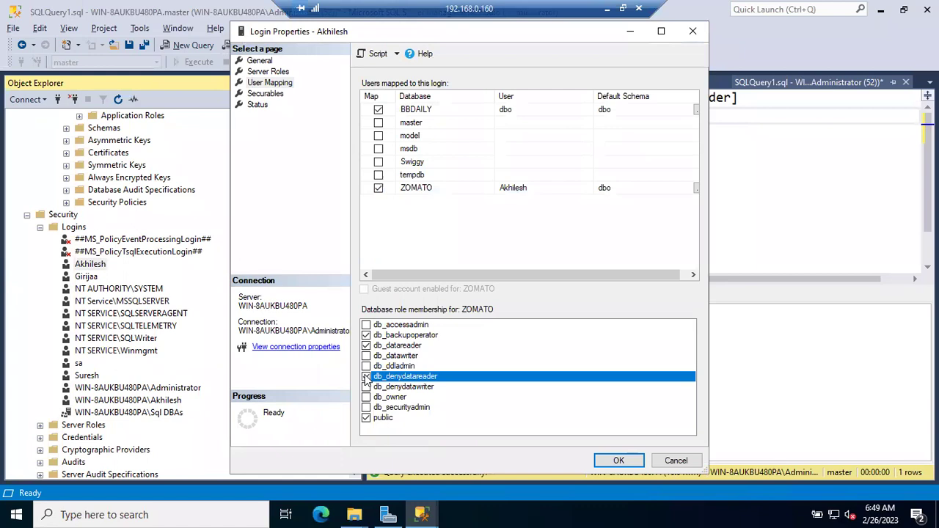
click(618, 460)
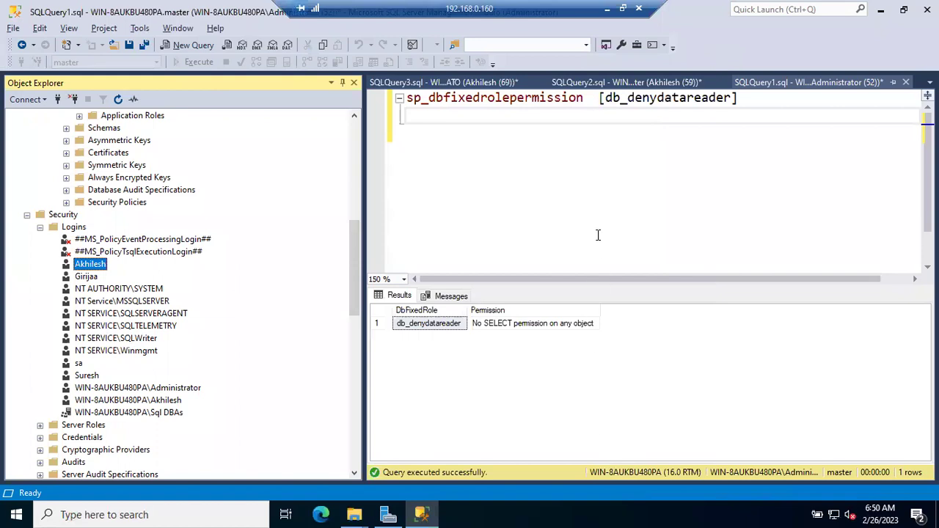
click(627, 85)
drag(598, 133, 374, 134)
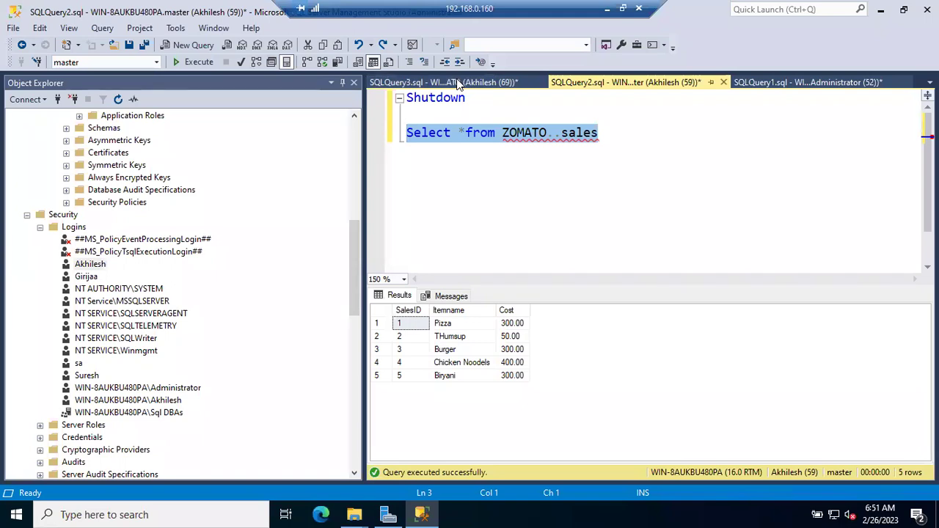
Run Select *from ZOMATO..sales and read the Msg 229 SELECT permission denied error on Sales.
click(391, 139)
click(195, 63)
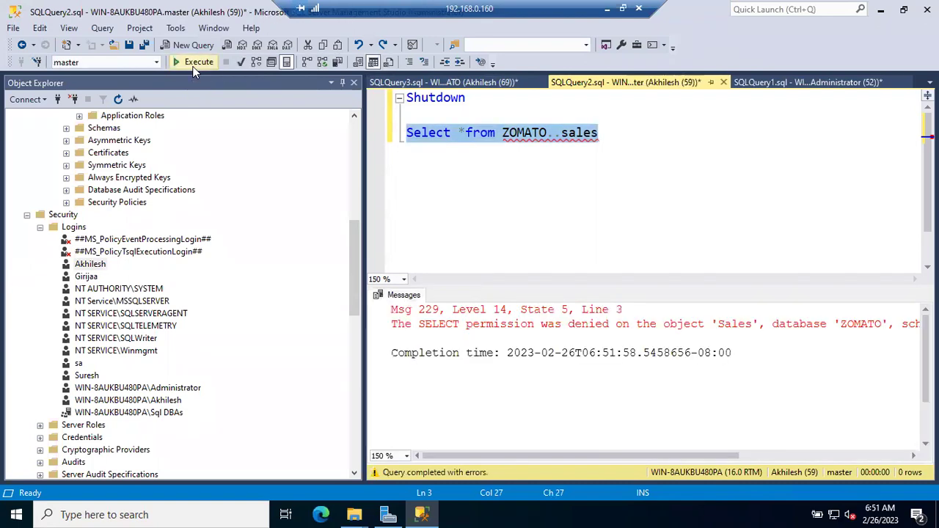
click(617, 327)
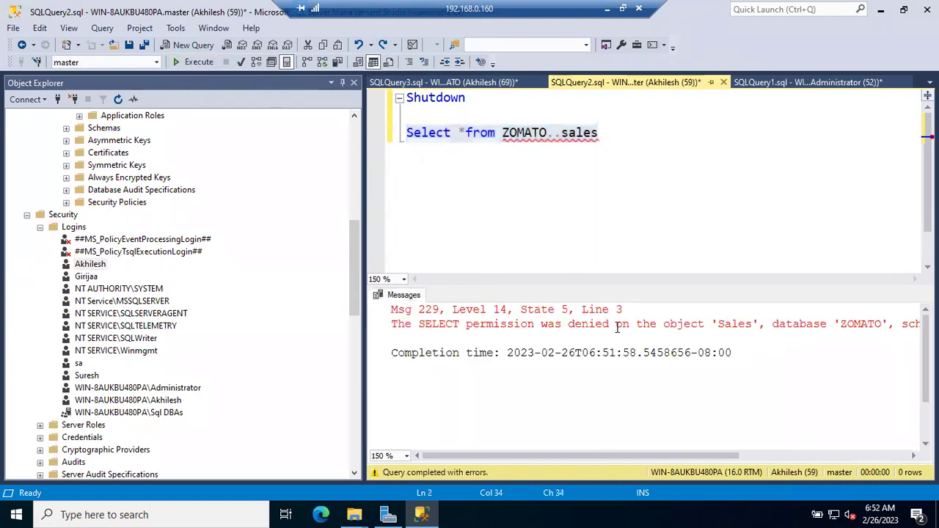
key(Return)
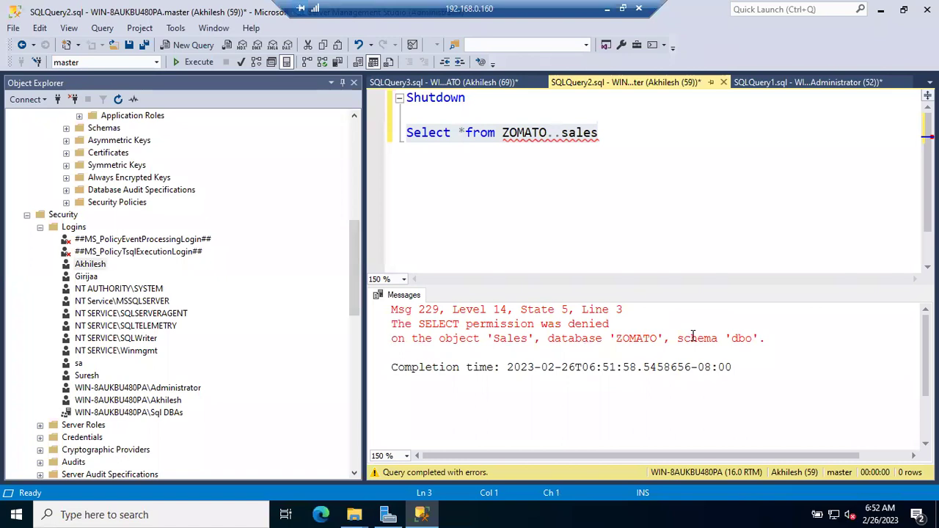
Change the sp_dbfixedrolepermission role name to db_denydataWriter and run the query.
click(783, 87)
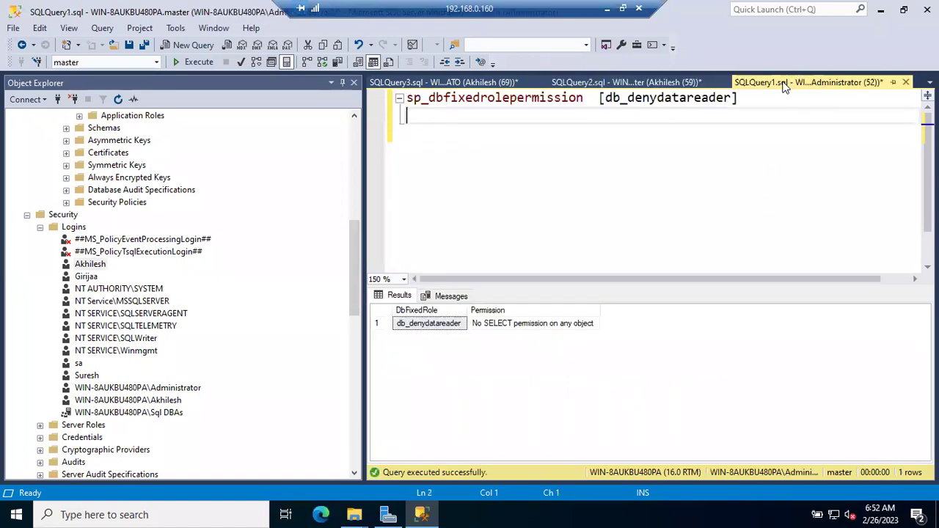
click(686, 97)
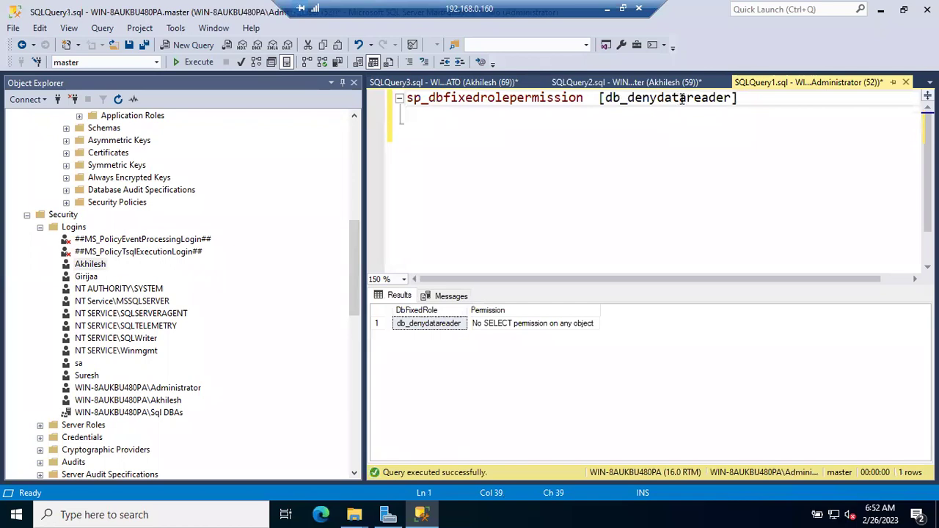
drag(686, 97, 732, 97)
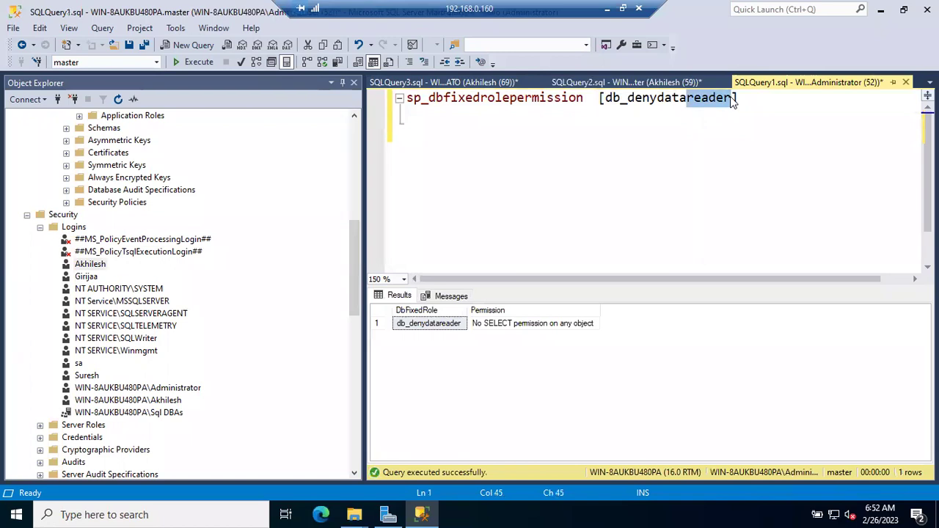
text(Writer)
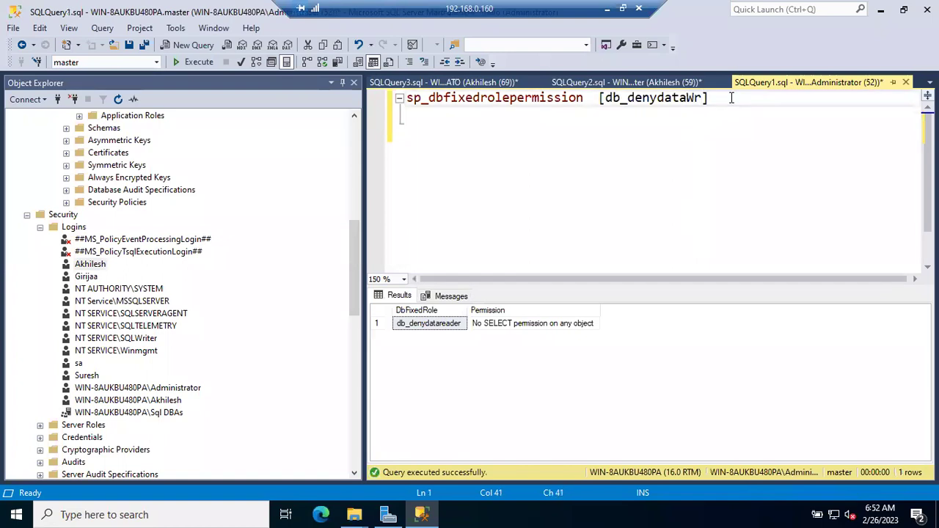
click(745, 128)
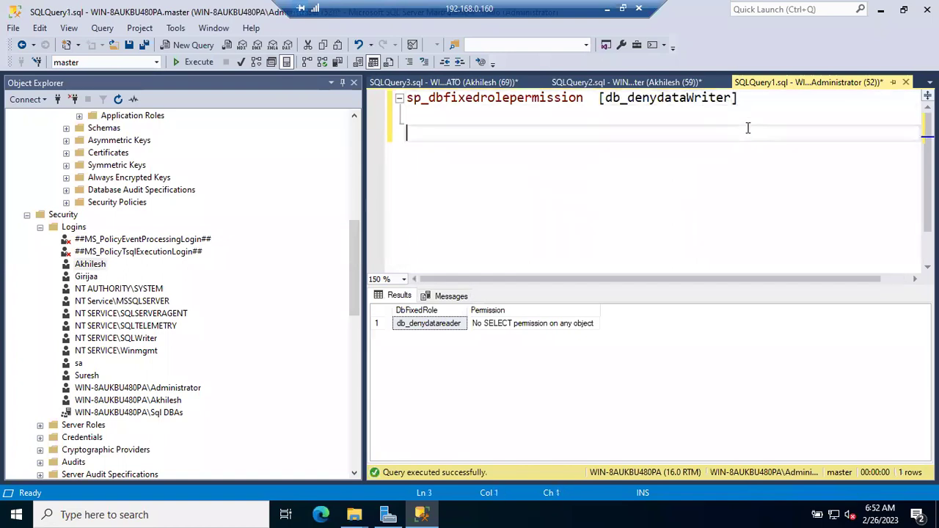
key(F5)
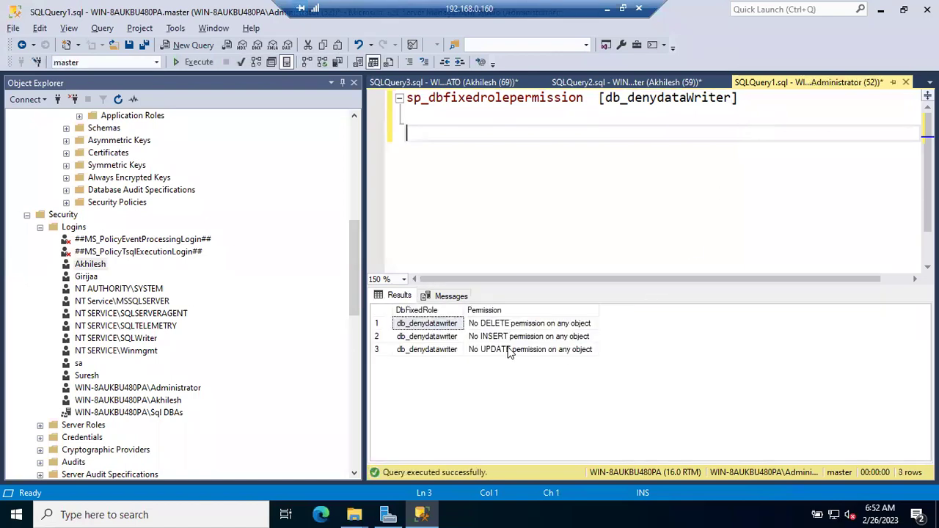
Point out the No INSERT and No UPDATE rows, then scroll Object Explorer up to Database Roles.
click(493, 336)
click(503, 351)
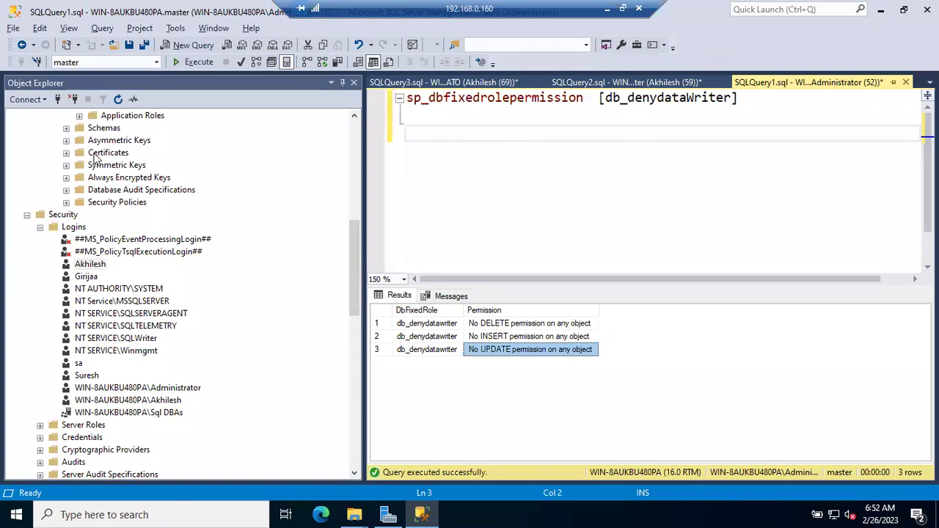
drag(353, 232, 357, 166)
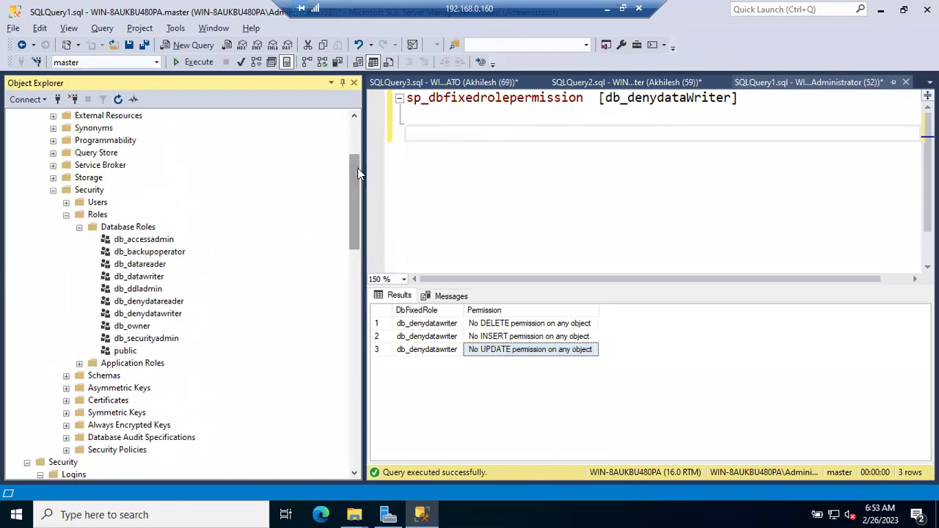
Swap the role name for db_owner dragged from Object Explorer, run it, and collapse Roles.
click(137, 327)
double_click(630, 101)
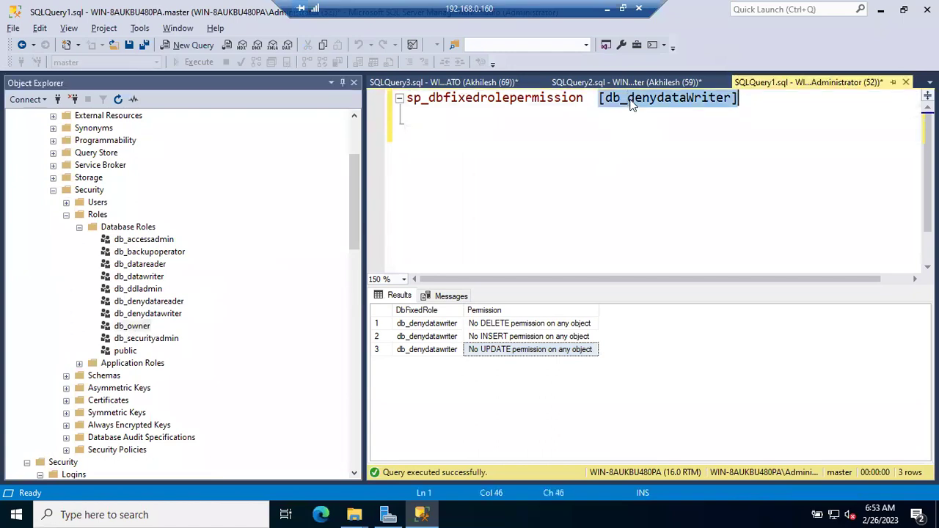
key(BackSpace)
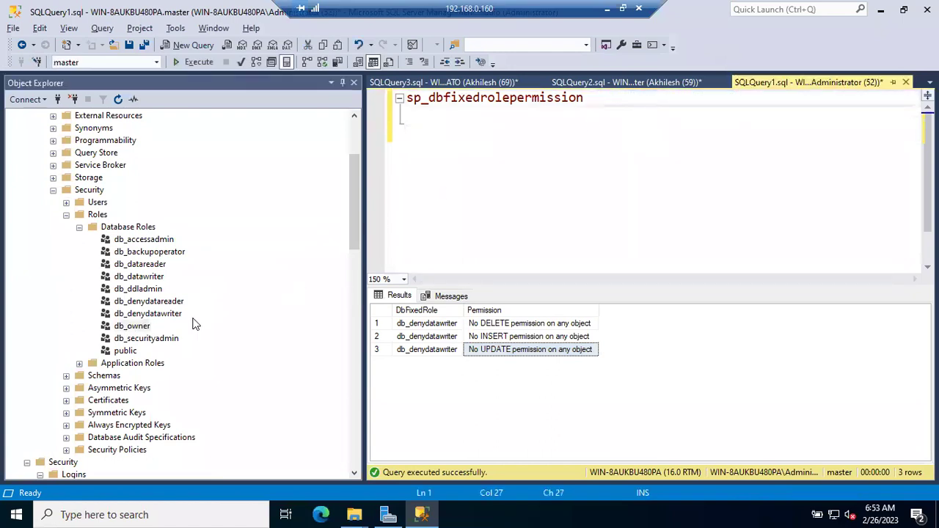
drag(133, 328, 637, 130)
click(637, 131)
key(F5)
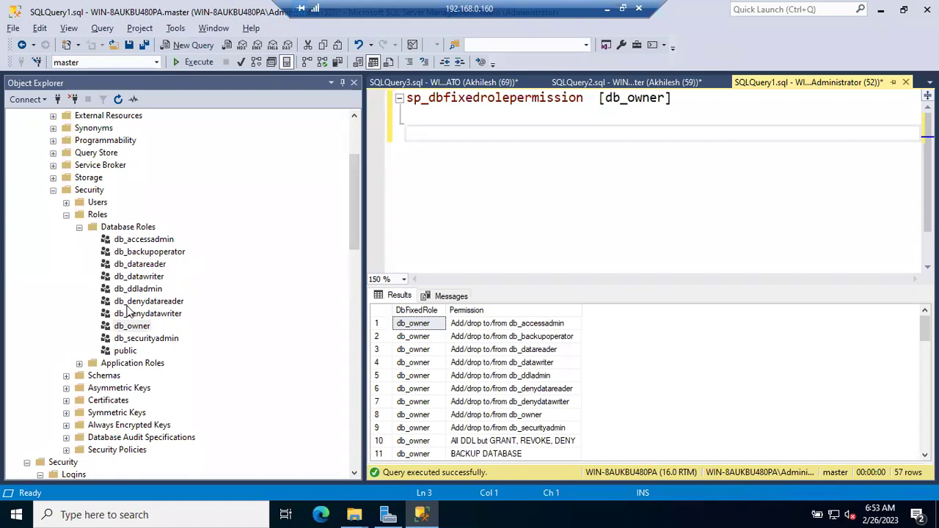
click(66, 214)
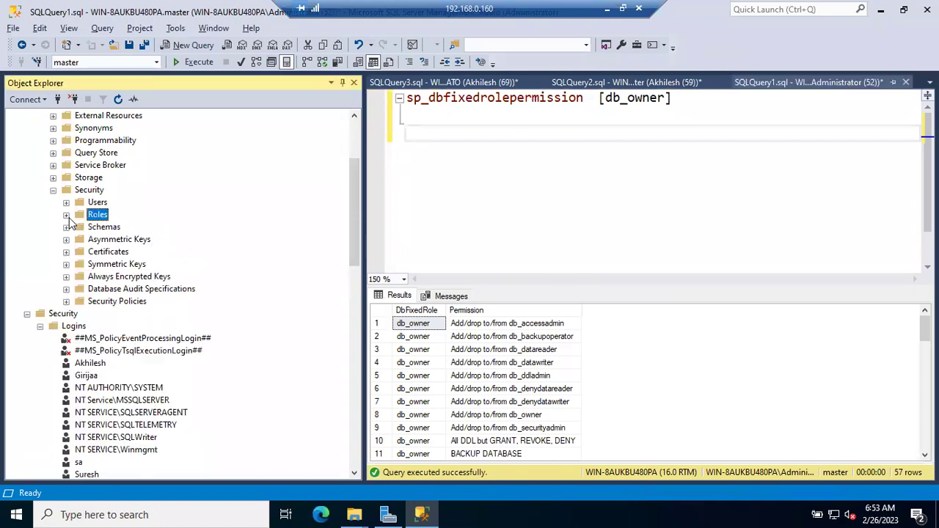
Open the login's User Mapping and review role memberships for ZOMATO, BBDAILY and Swiggy.
double_click(90, 363)
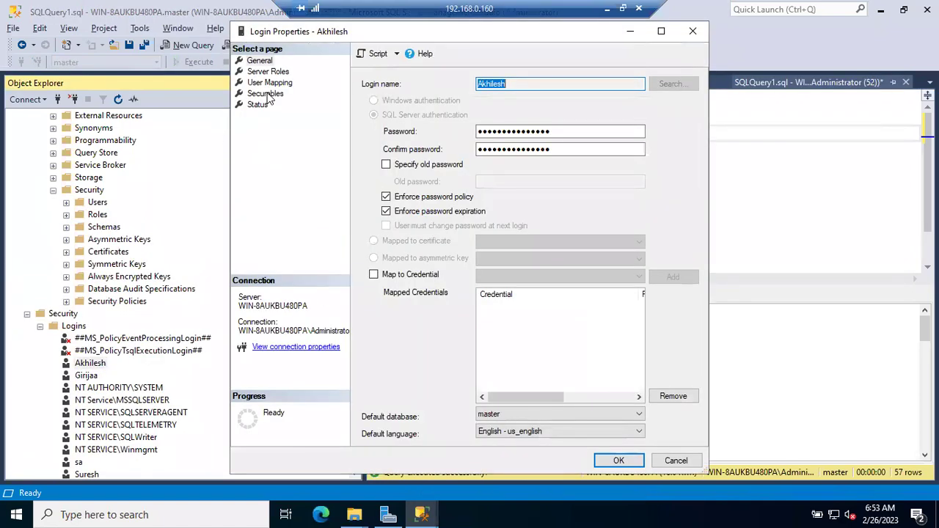
click(268, 82)
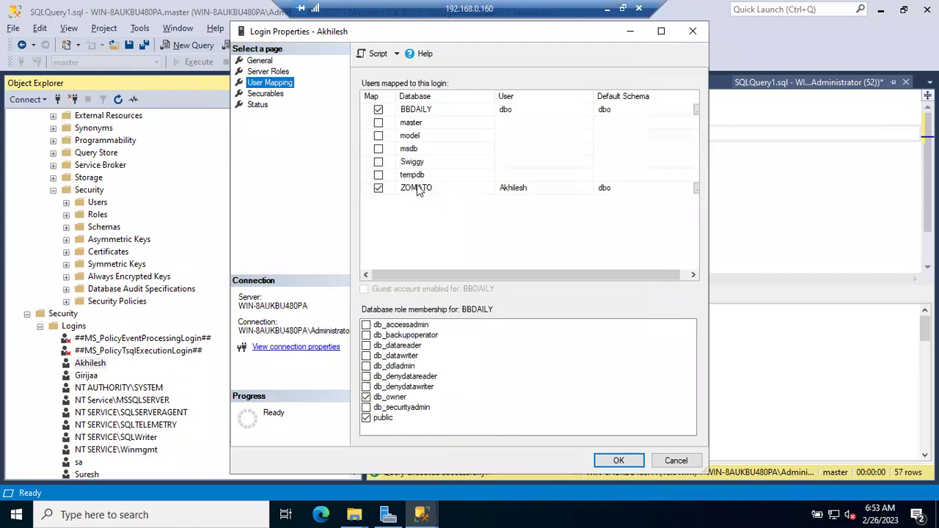
click(418, 188)
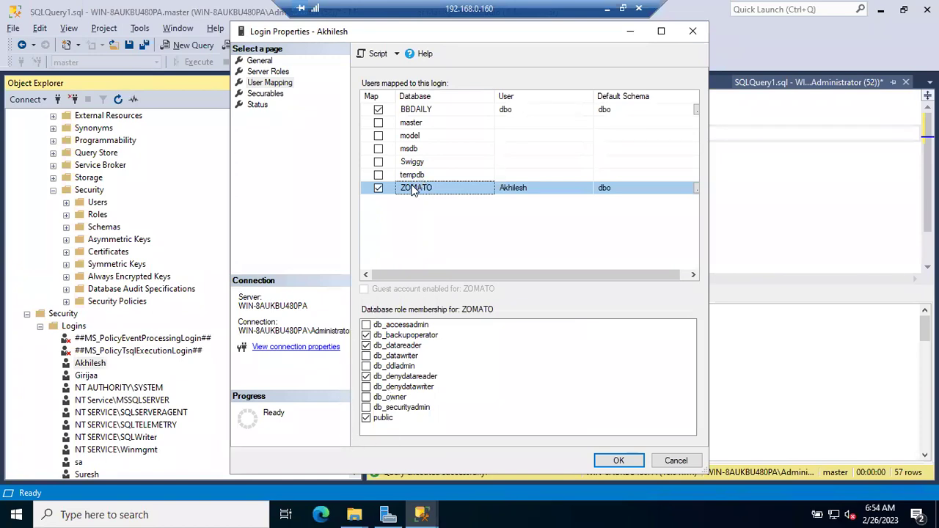
click(416, 111)
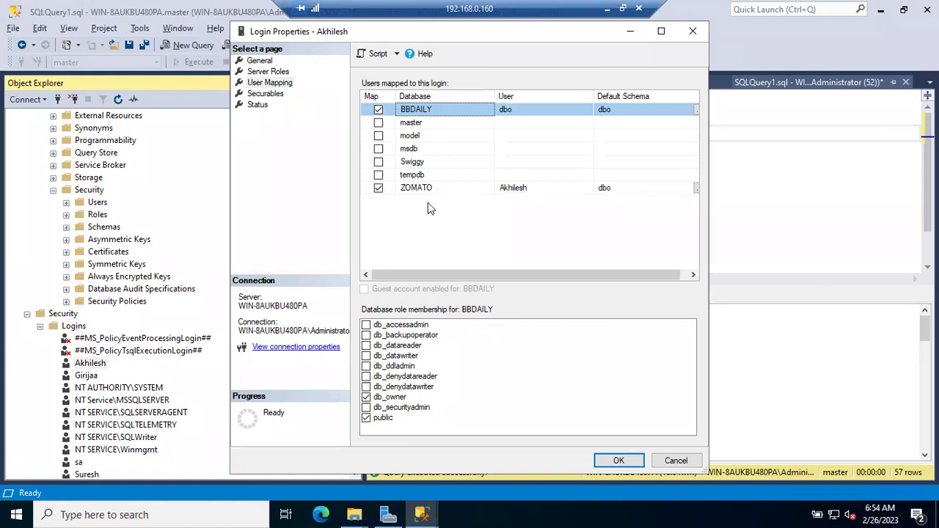
click(420, 189)
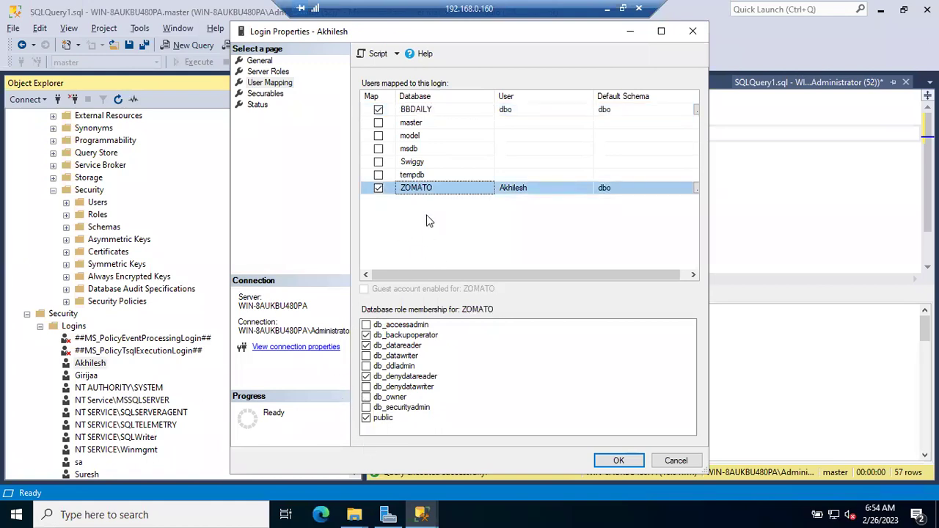
click(413, 163)
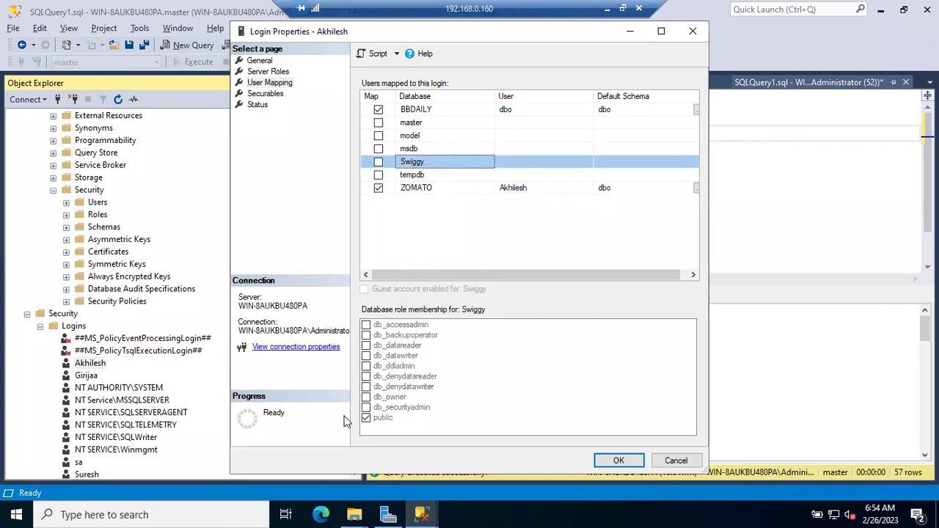
click(415, 110)
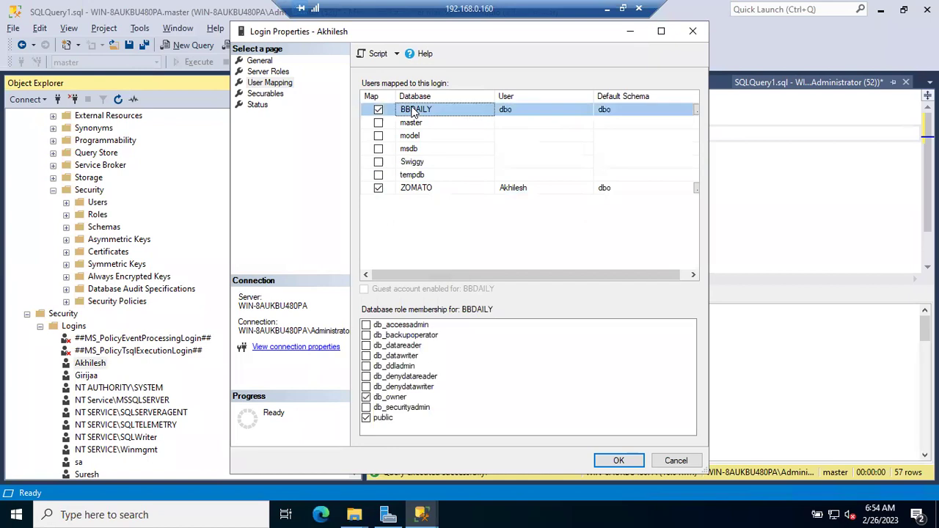
click(412, 188)
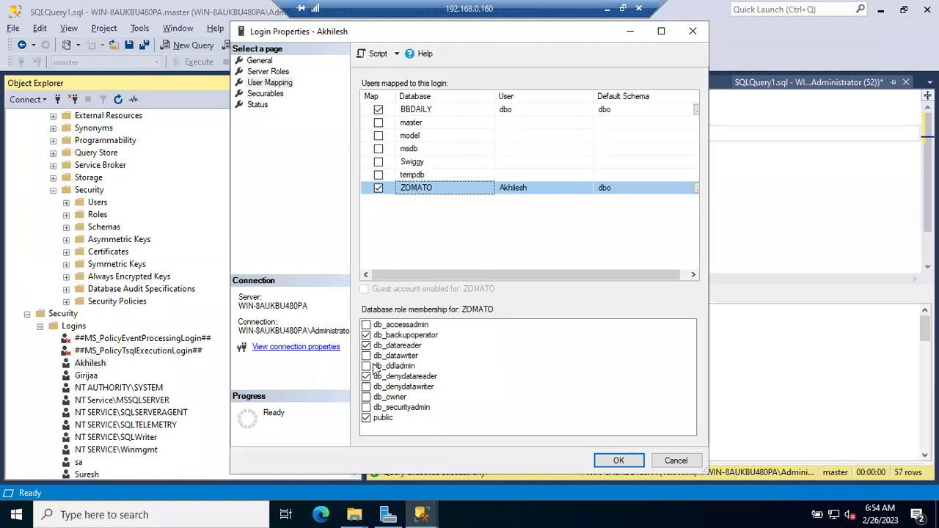
Tick BBDAILY db_denydatareader and ZOMATO db_owner, untick db_datareader and db_backupoperator, and save.
click(423, 112)
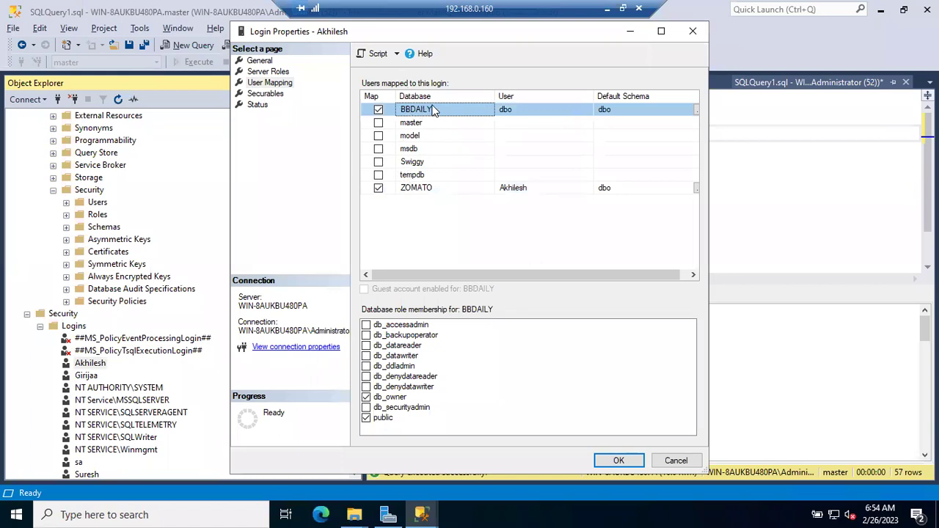
click(366, 377)
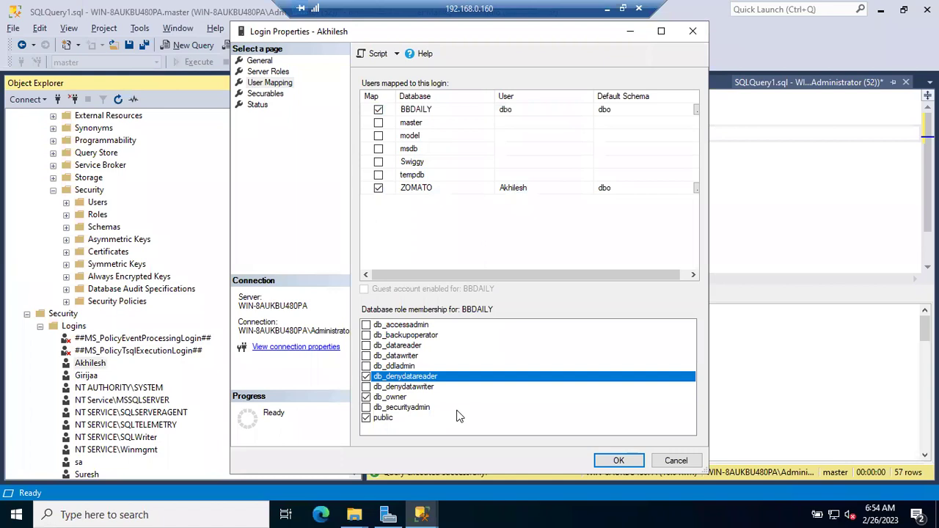
click(423, 190)
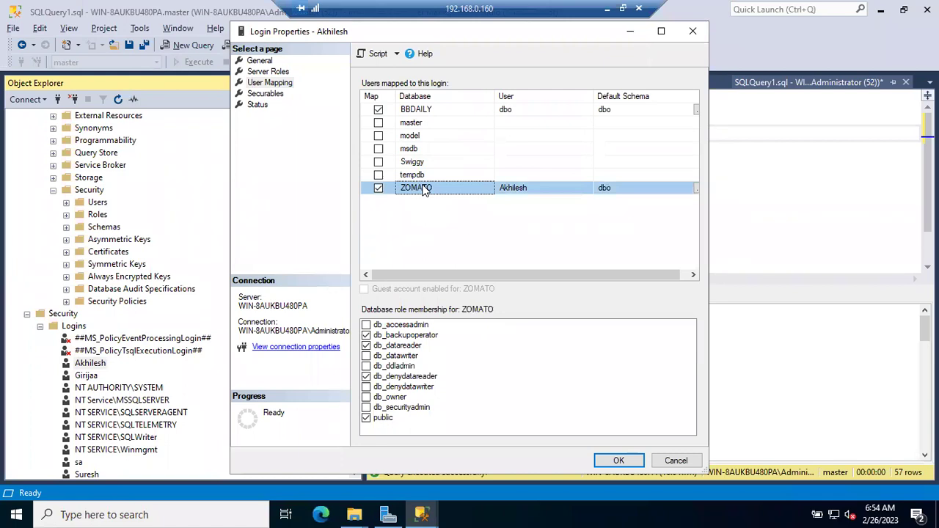
click(366, 396)
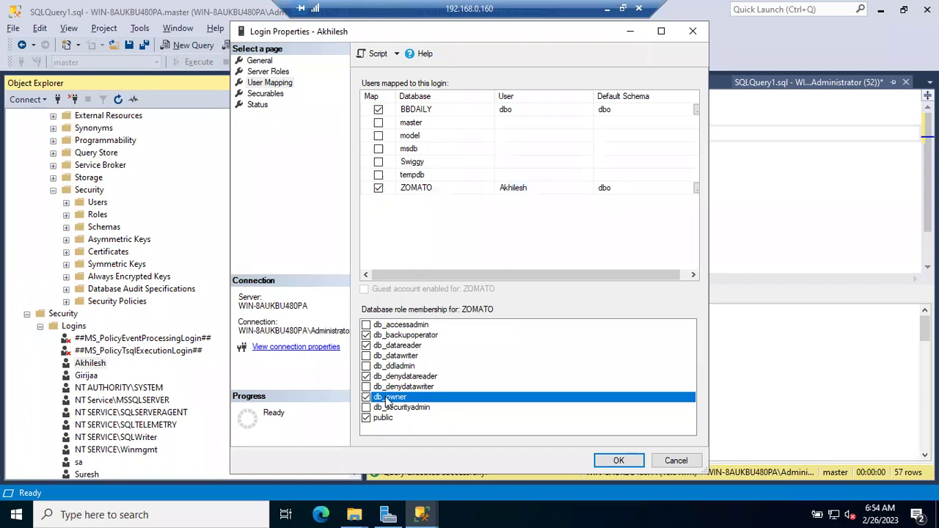
click(373, 345)
click(366, 335)
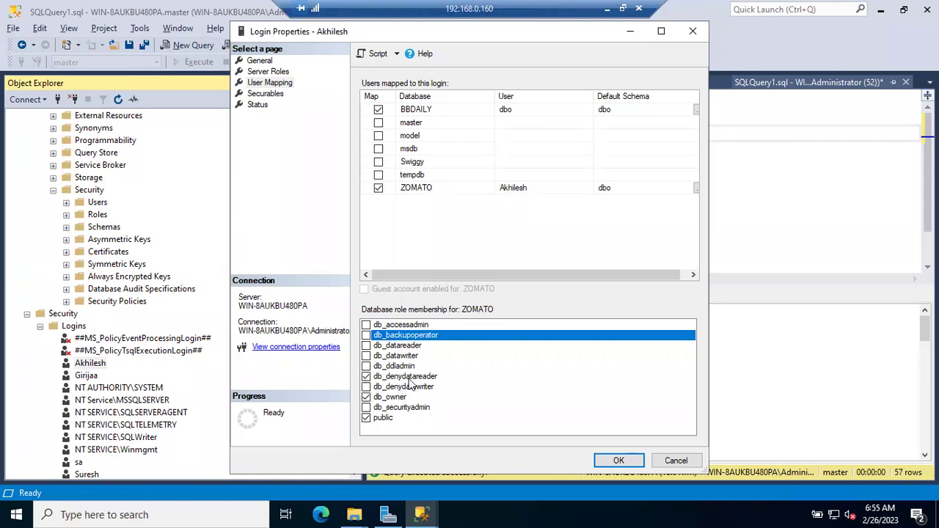
click(604, 462)
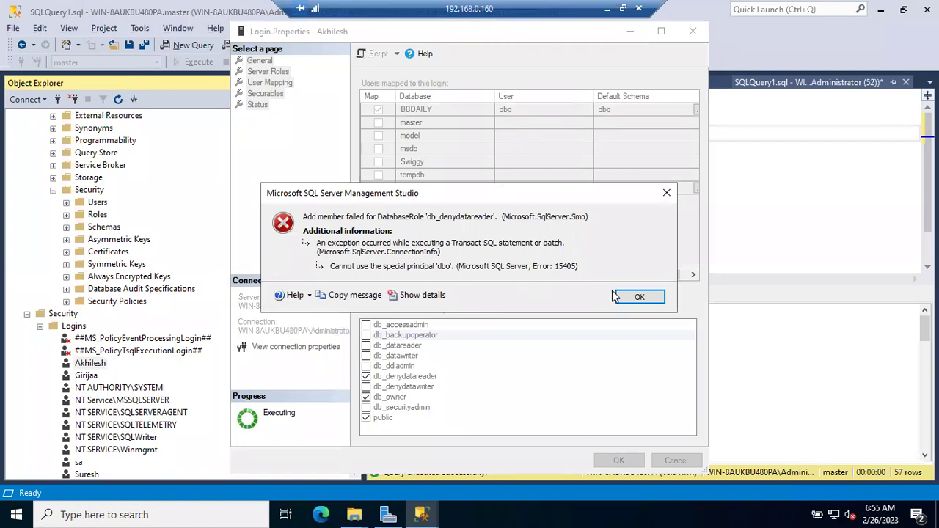
Dismiss the dbo error, untick BBDAILY's db_denydatareader and db_owner, and try saving again.
click(622, 297)
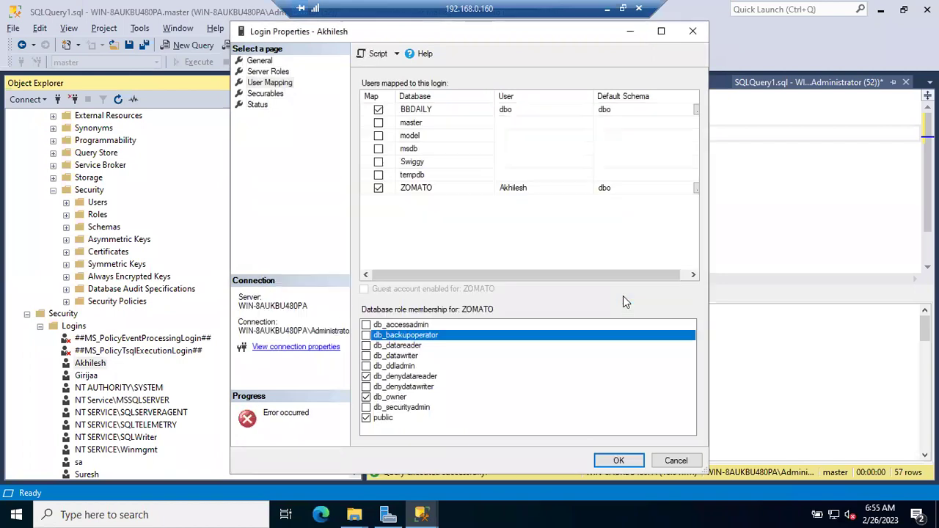
click(416, 110)
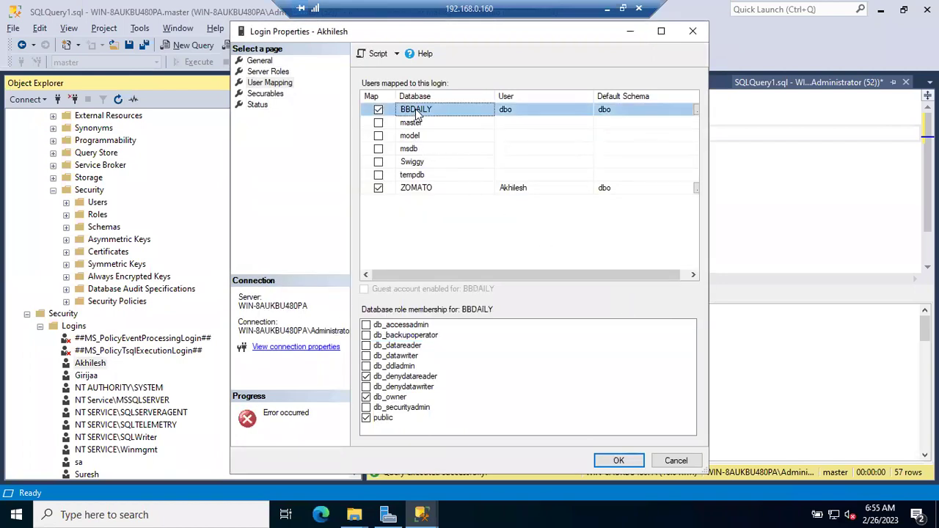
click(367, 377)
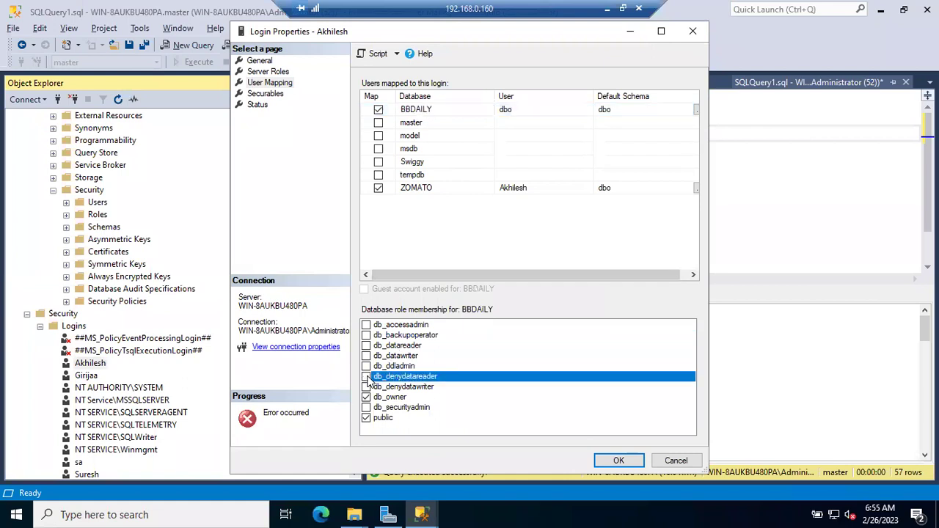
click(366, 398)
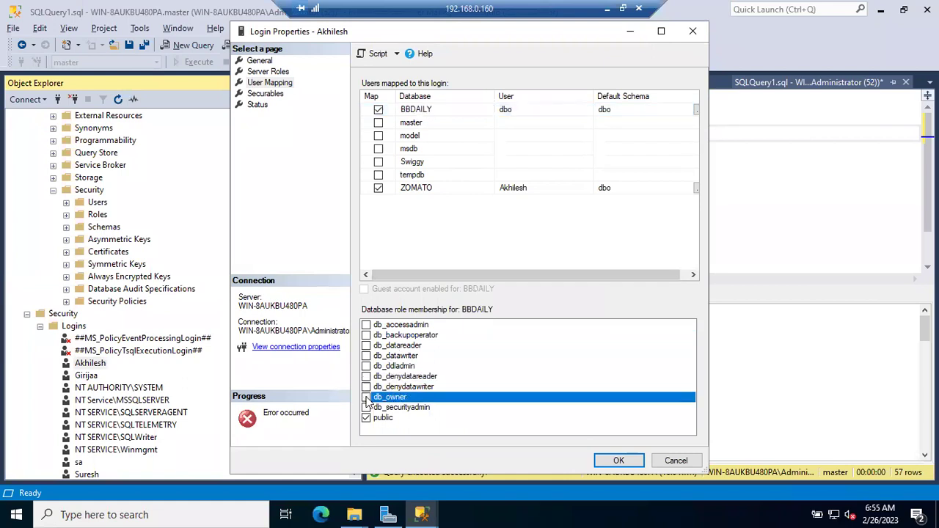
click(614, 461)
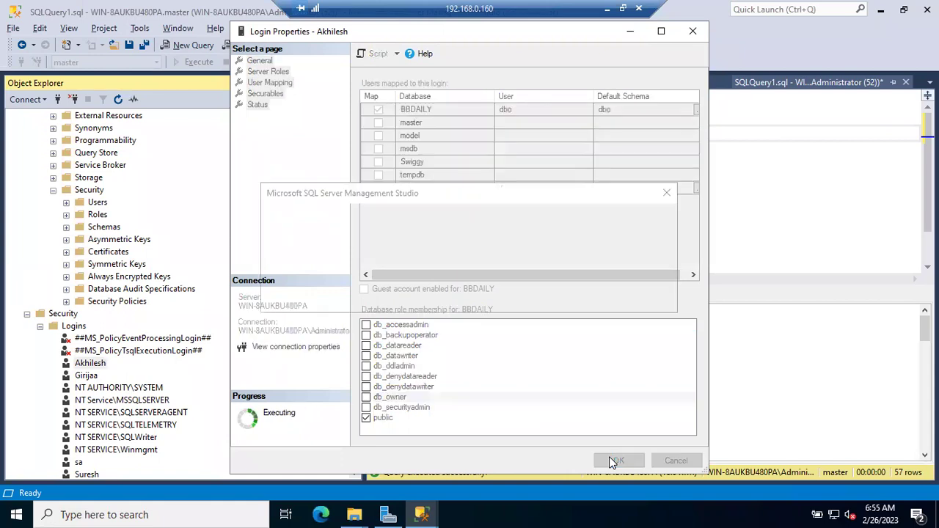
Dismiss the drop member error, cancel the dialog, and reopen the login's User Mapping page.
click(639, 297)
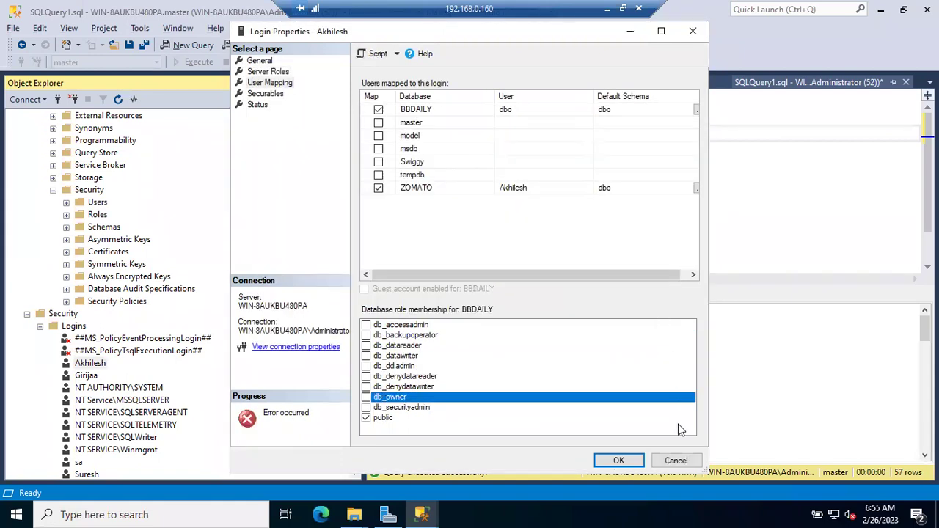
click(675, 461)
double_click(89, 362)
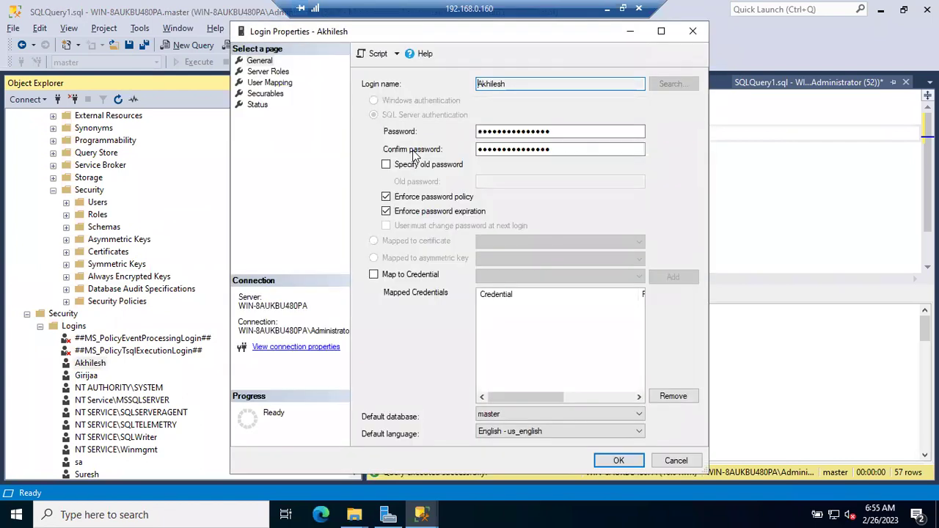
click(268, 83)
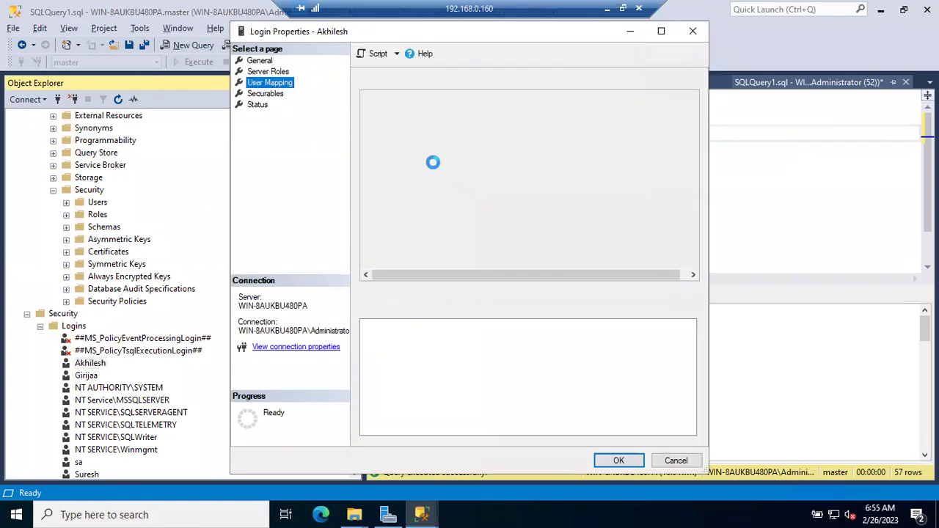
Give ZOMATO db_owner, remove db_datareader and db_backupoperator, save, then select the ZOMATO..sales query.
click(420, 190)
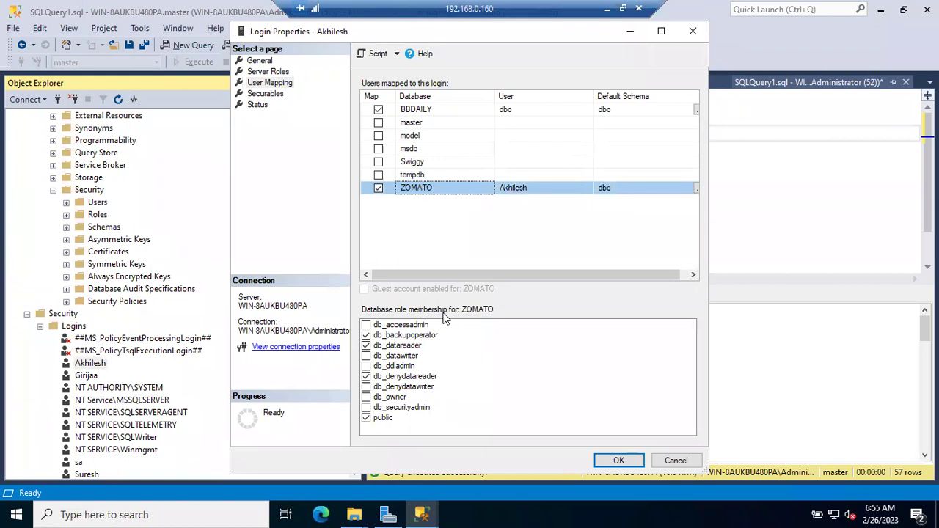
click(366, 397)
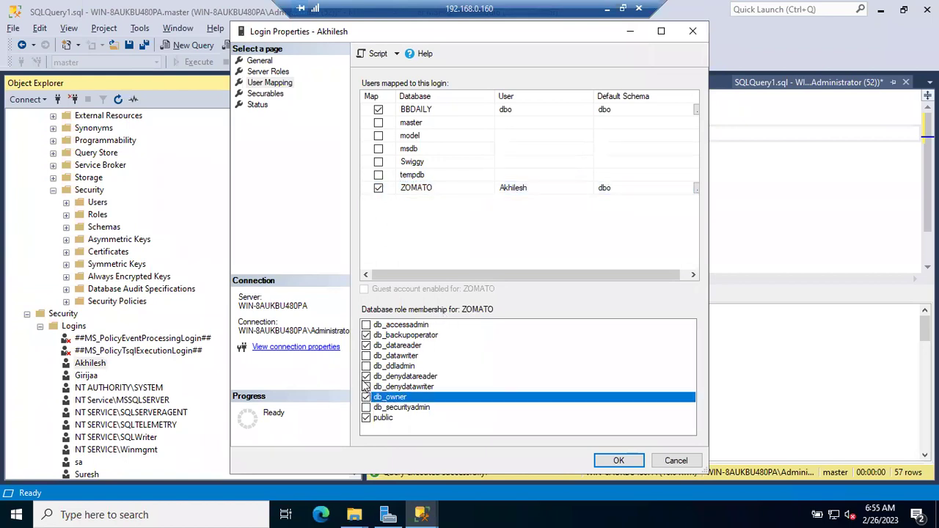
click(366, 345)
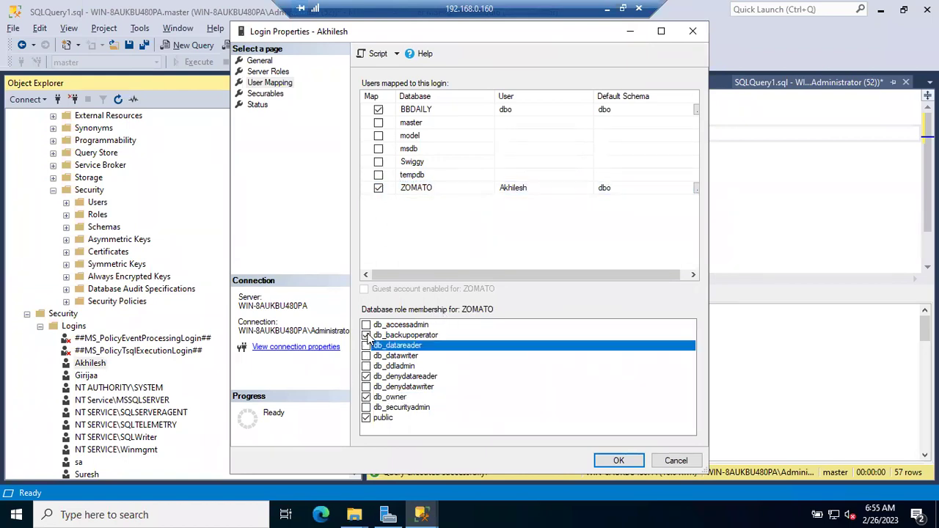
click(366, 335)
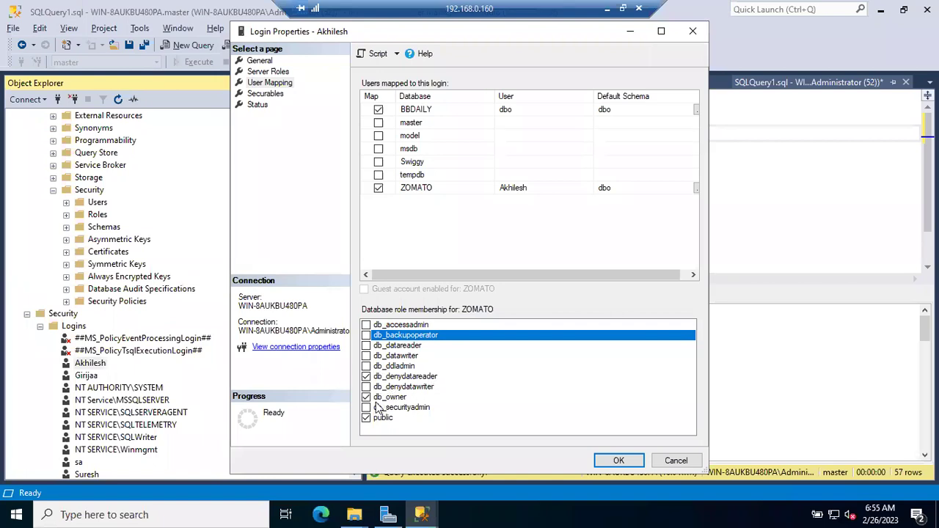
click(619, 460)
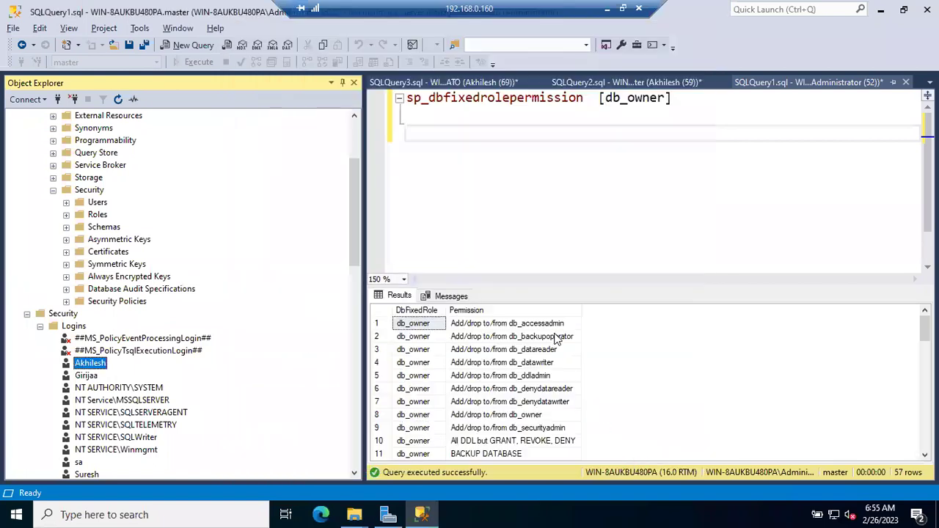
click(625, 82)
click(397, 132)
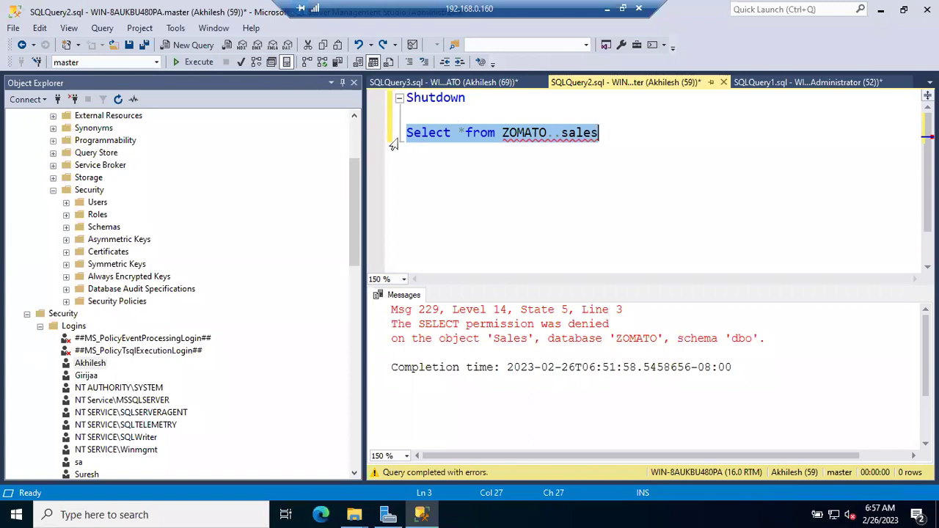
Rerun SELECT * from ZOMATO..sales and break the Msg 229 permission error after 'denied on'.
key(F5)
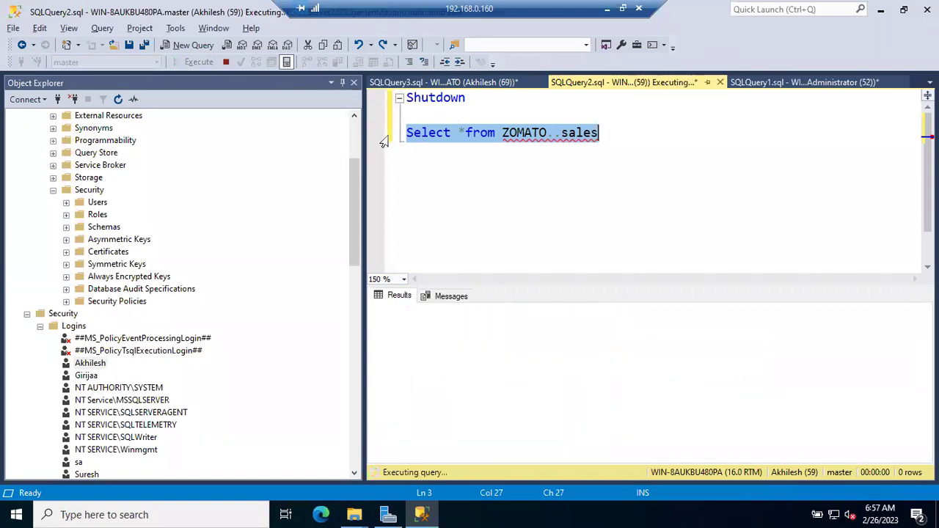
click(637, 323)
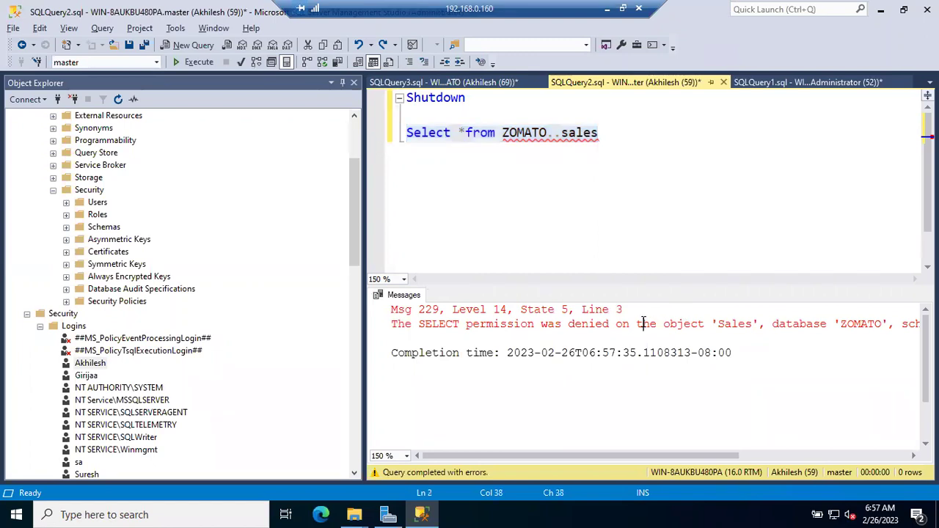
key(Return)
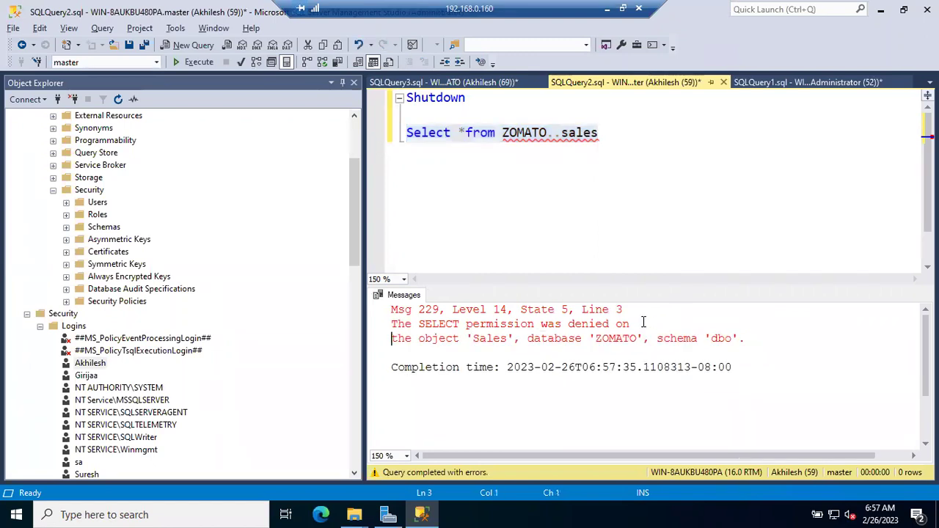